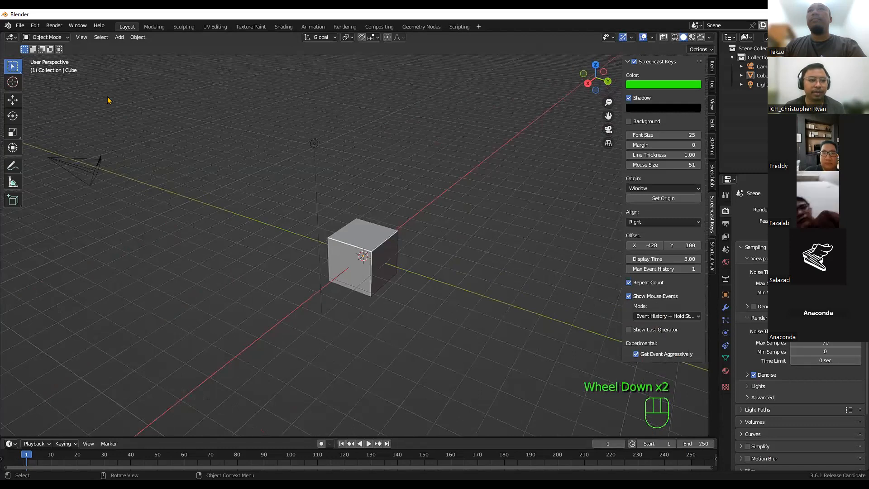
# Select the cube, the camera and the light one after another in the 3D viewport.
pyautogui.moveTo(326, 181); pyautogui.dragTo(368, 229, button='middle')
pyautogui.click(367, 229)
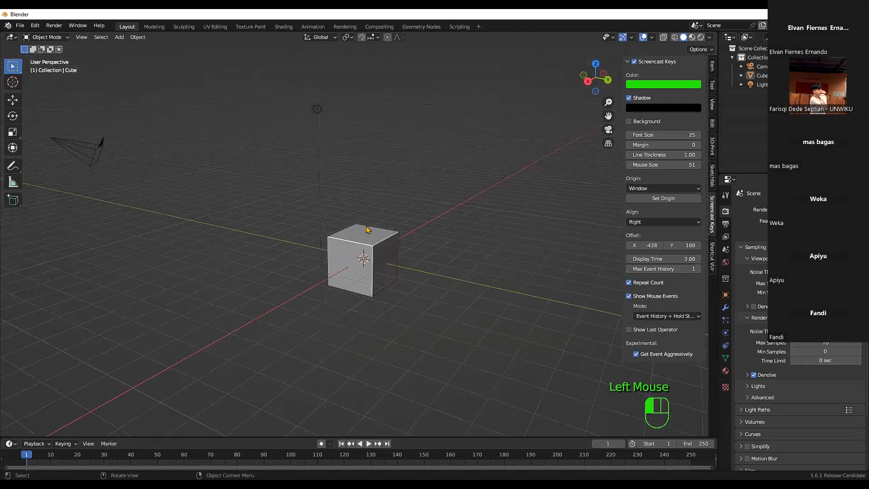
pyautogui.click(101, 151)
pyautogui.click(316, 109)
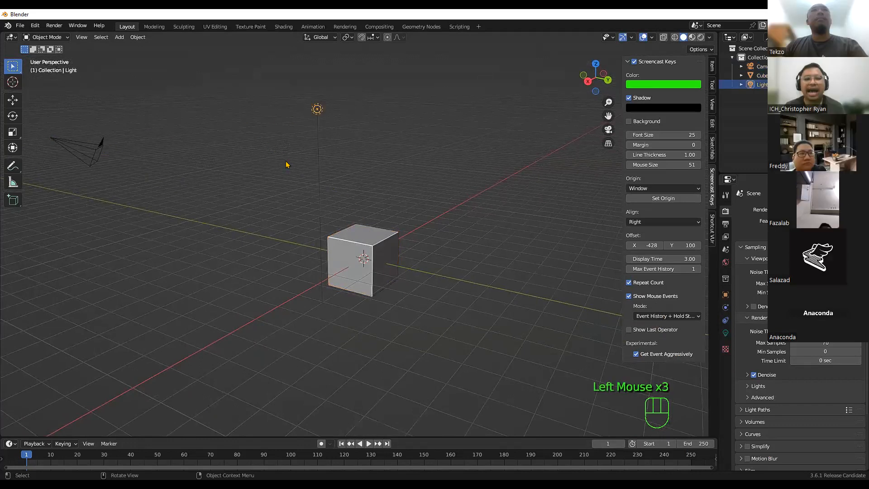
# Select the camera, cube and light in turn from the scene's object list, and clear the selection.
pyautogui.click(797, 109)
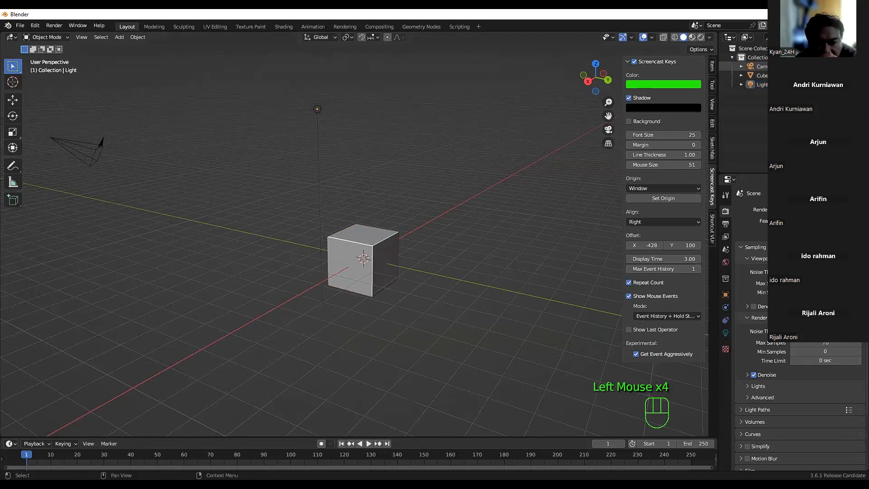
pyautogui.click(776, 67)
pyautogui.click(775, 75)
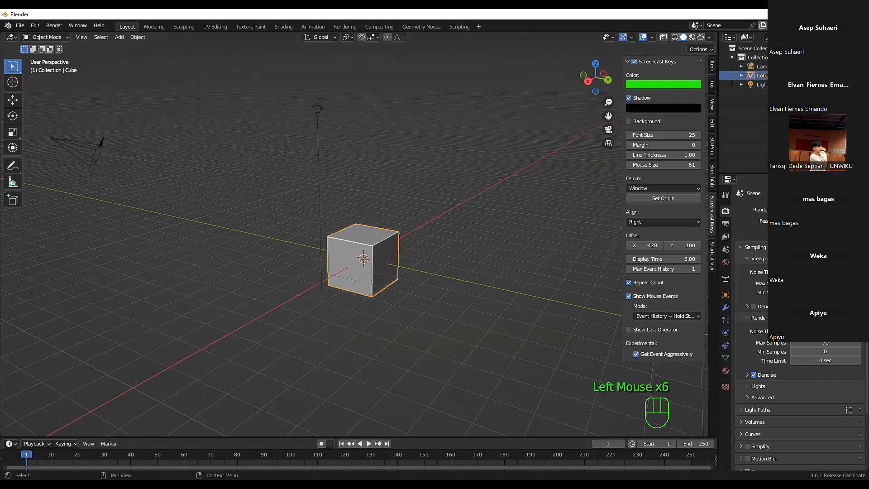
pyautogui.click(775, 84)
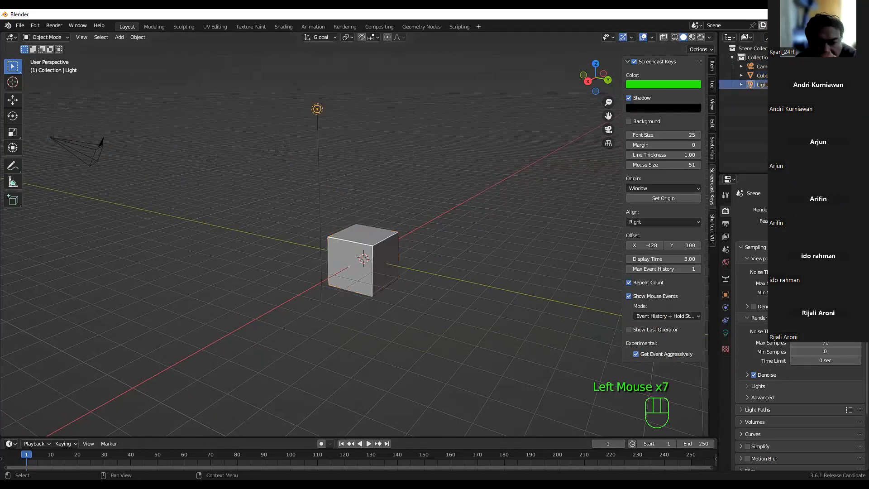
pyautogui.click(318, 109)
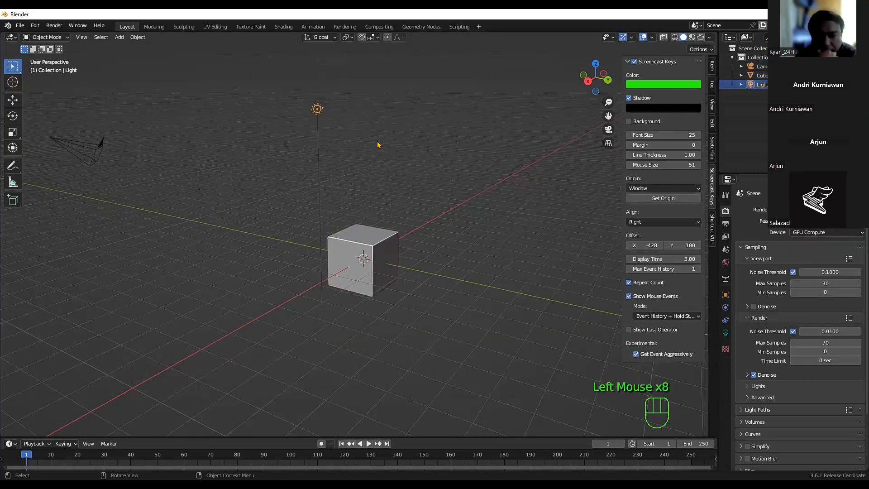
pyautogui.click(336, 122)
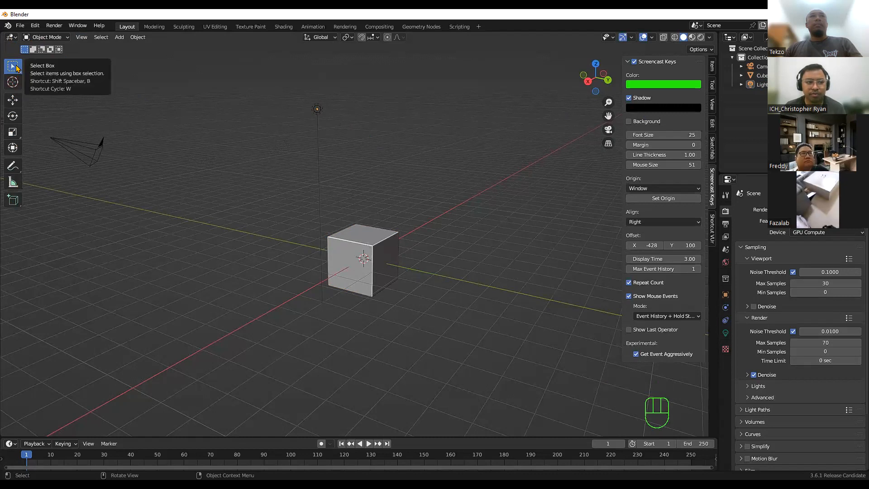
# Try raising the cube slightly along the Z axis with the Move tool, and undo the move.
pyautogui.doubleClick(391, 263)
pyautogui.click(13, 99)
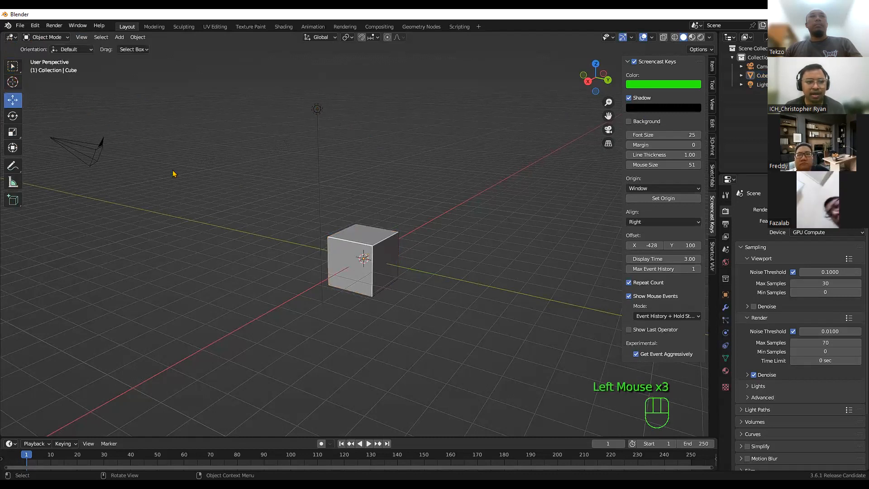
pyautogui.click(356, 248)
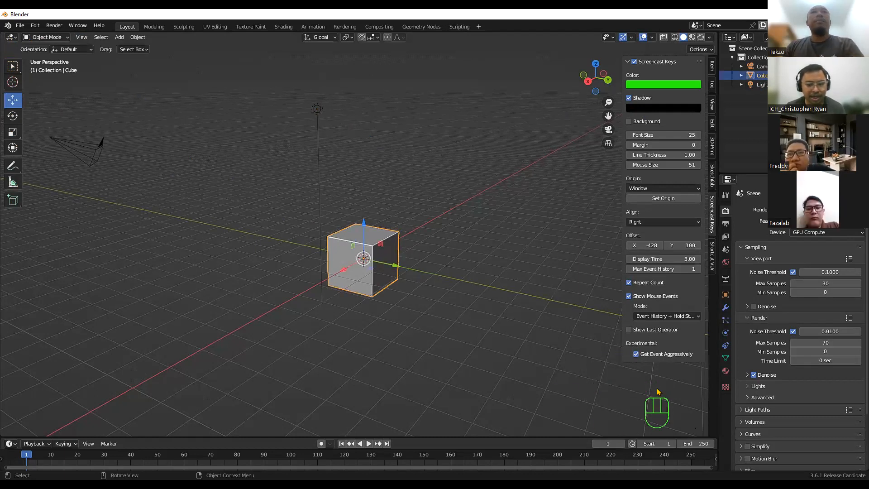
pyautogui.click(361, 230)
pyautogui.moveTo(363, 230); pyautogui.dragTo(462, 284)
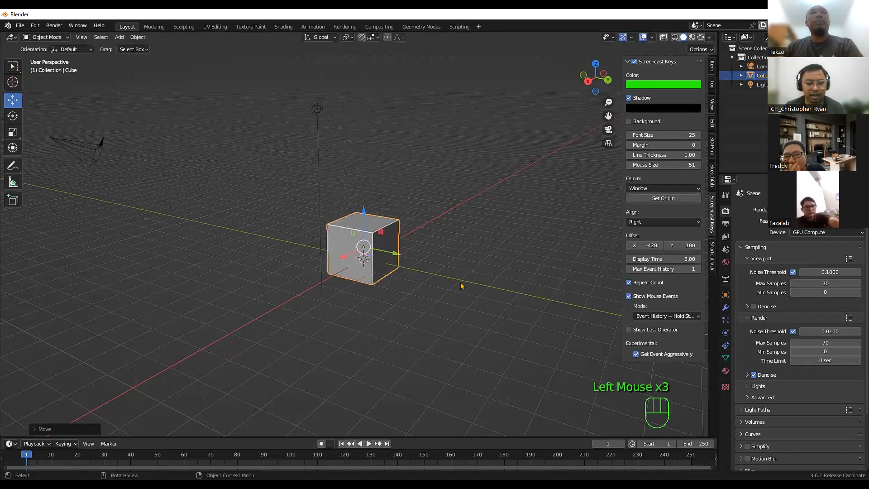
pyautogui.hotkey('ctrl', 'z')
pyautogui.hotkey('ctrl', 'z')
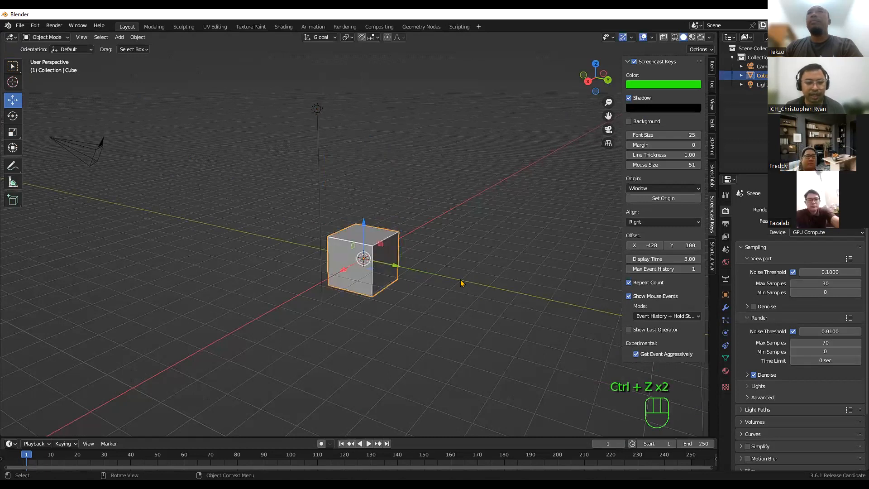
# Try rotating the cube freehand with the Rotate tool, undo the rotation and deselect the cube.
pyautogui.click(13, 116)
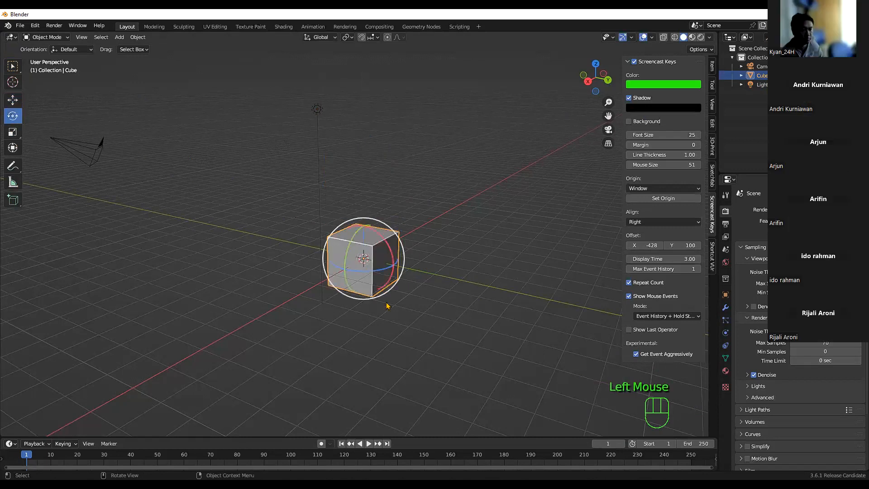
pyautogui.moveTo(346, 259); pyautogui.dragTo(408, 264)
pyautogui.hotkey('ctrl', 'z')
pyautogui.hotkey('ctrl', 'z')
pyautogui.hotkey('ctrl', 'z')
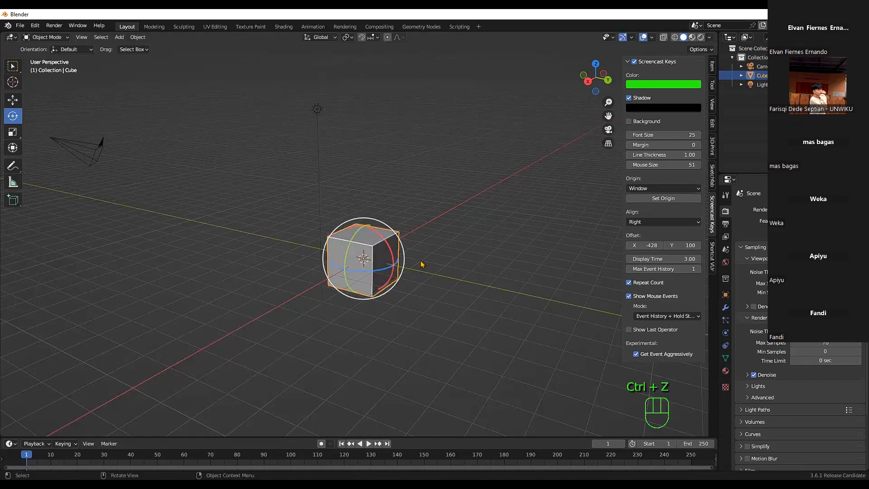
pyautogui.click(413, 297)
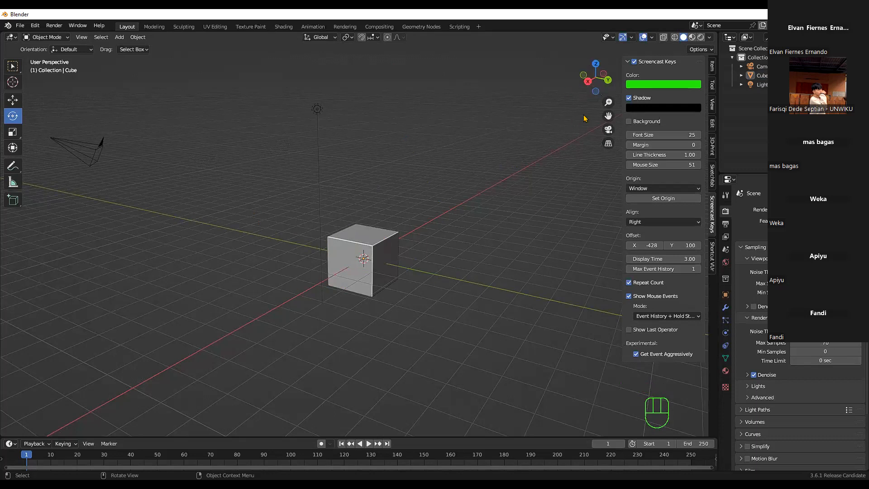
# View the cube in right, back and left orthographic views, and return to an angled perspective view.
pyautogui.click(588, 81)
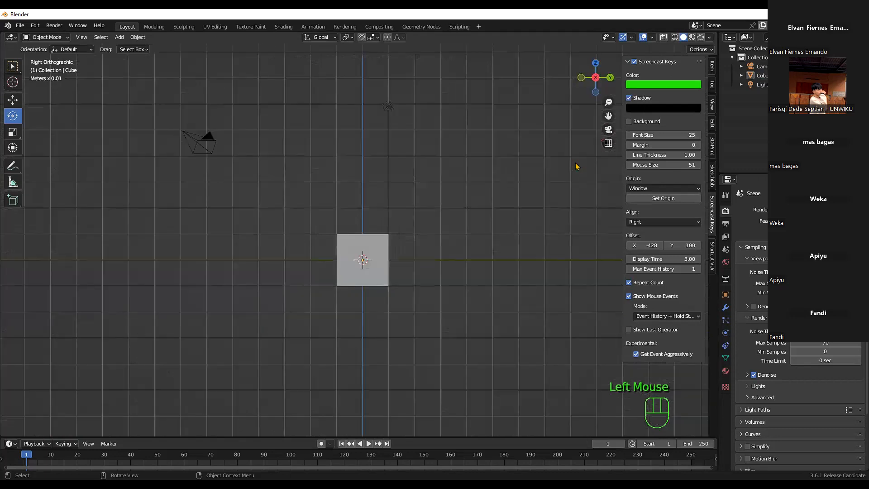
pyautogui.click(611, 77)
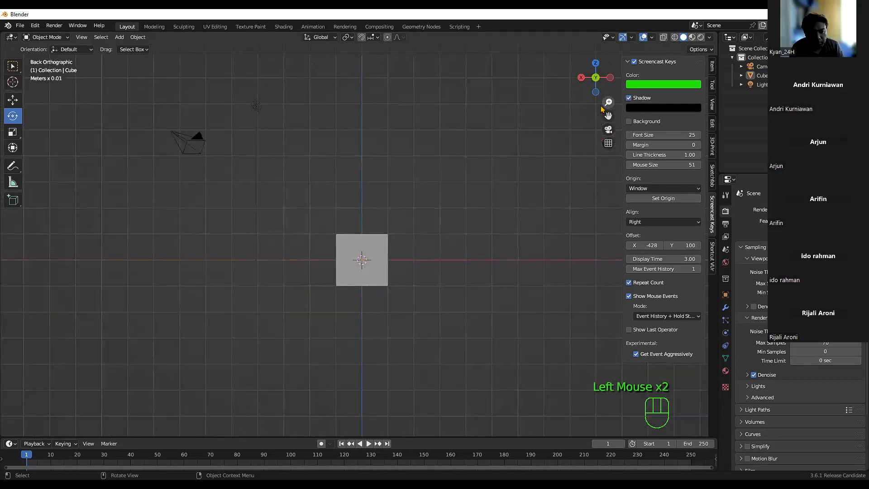
pyautogui.click(611, 78)
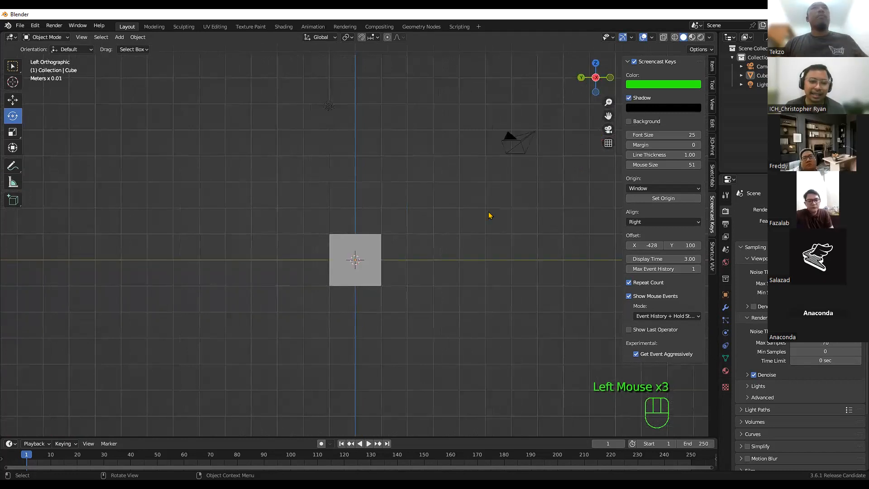
pyautogui.moveTo(295, 225); pyautogui.dragTo(319, 252, button='middle')
pyautogui.press('shift')
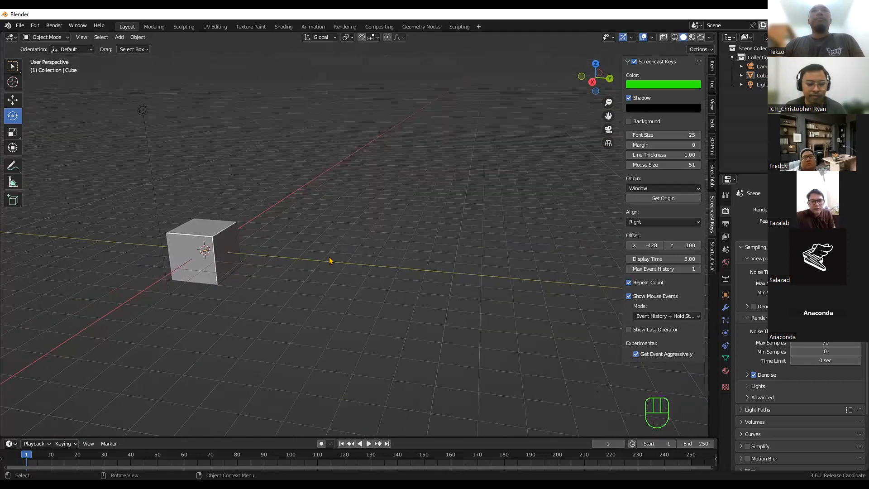
pyautogui.keyDown('shift'); pyautogui.moveTo(185, 213); pyautogui.dragTo(403, 278, button='middle'); pyautogui.keyUp('shift')
pyautogui.scroll(2, 419, 227)
# Try stretching the cube along the Z axis and along the Y axis with the Scale tool, undoing each change.
pyautogui.click(14, 135)
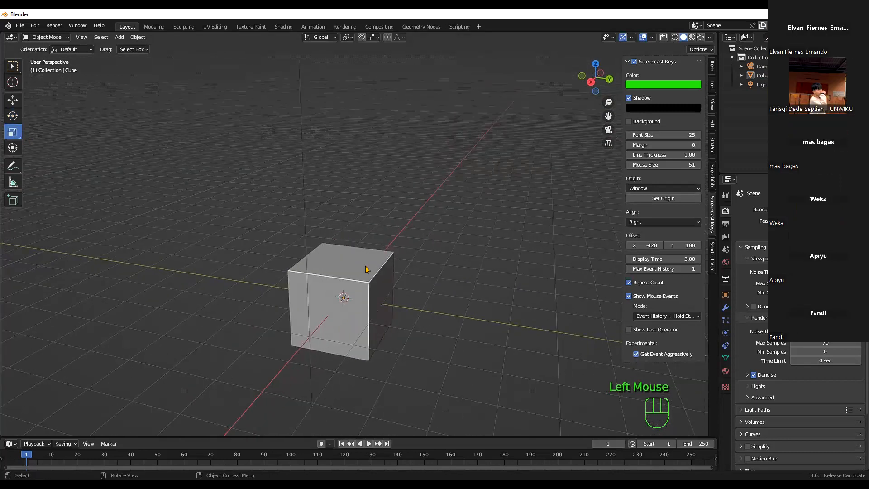
pyautogui.click(363, 267)
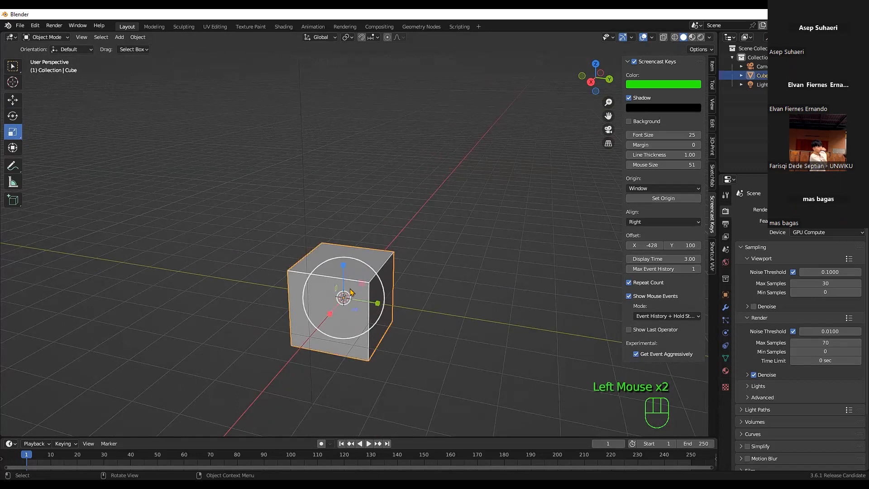
pyautogui.moveTo(343, 266); pyautogui.dragTo(343, 244)
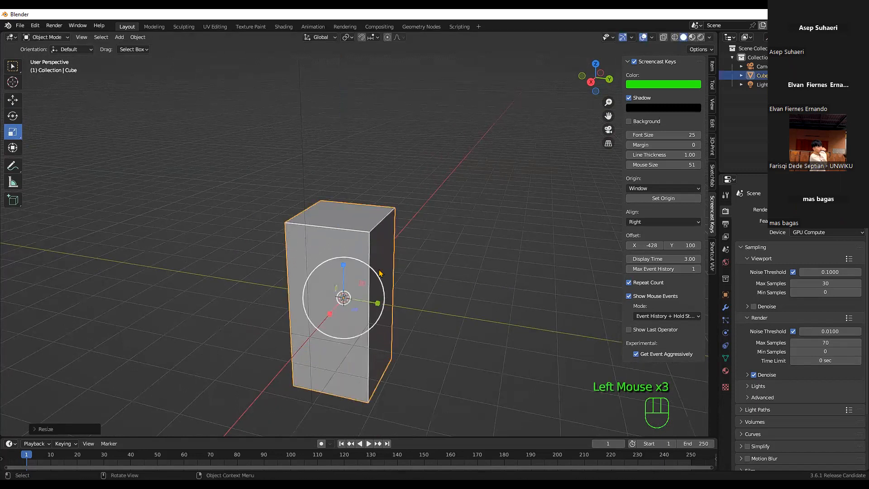
pyautogui.hotkey('ctrl', 'z')
pyautogui.moveTo(378, 304); pyautogui.dragTo(401, 308)
pyautogui.hotkey('ctrl', 'z')
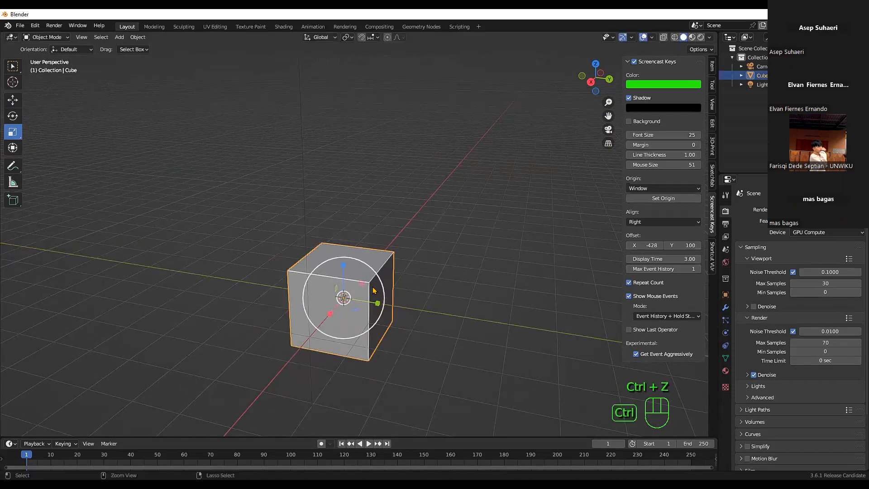
# Try scaling the cube across two axes and freehand again, undo every change and clear the selection.
pyautogui.moveTo(363, 286)
pyautogui.mouseDown()
pyautogui.moveTo(388, 254)
pyautogui.moveTo(370, 277)
pyautogui.mouseUp()
pyautogui.moveTo(370, 277); pyautogui.dragTo(327, 295, button='middle')
pyautogui.hotkey('ctrl', 'z')
pyautogui.moveTo(326, 289); pyautogui.dragTo(307, 236)
pyautogui.hotkey('ctrl', 'z')
pyautogui.hotkey('ctrl', 'z')
pyautogui.hotkey('ctrl', 'z')
pyautogui.hotkey('ctrl', 'z')
pyautogui.scroll(-2, 306, 235)
pyautogui.hotkey('ctrl', 'z')
pyautogui.moveTo(219, 278); pyautogui.dragTo(90, 199, button='middle')
pyautogui.click(81, 194)
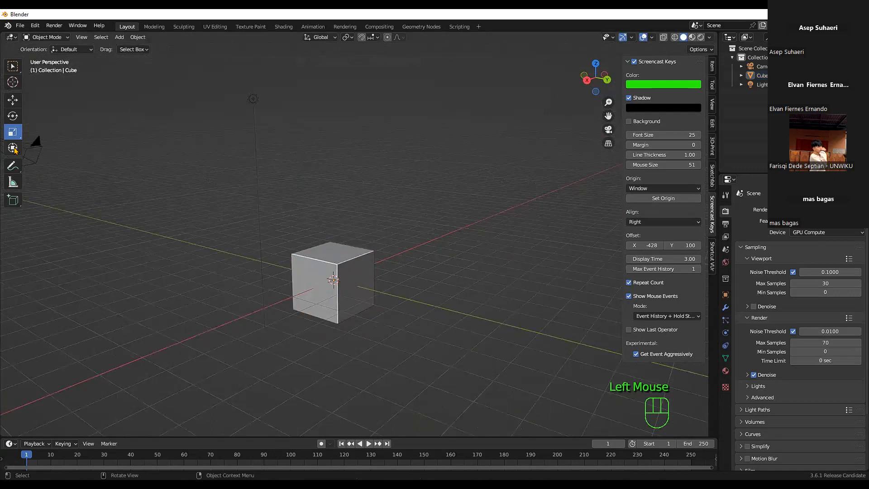
# Try changing the cube freehand with the different handles of the Transform tool, undoing each change.
pyautogui.click(13, 148)
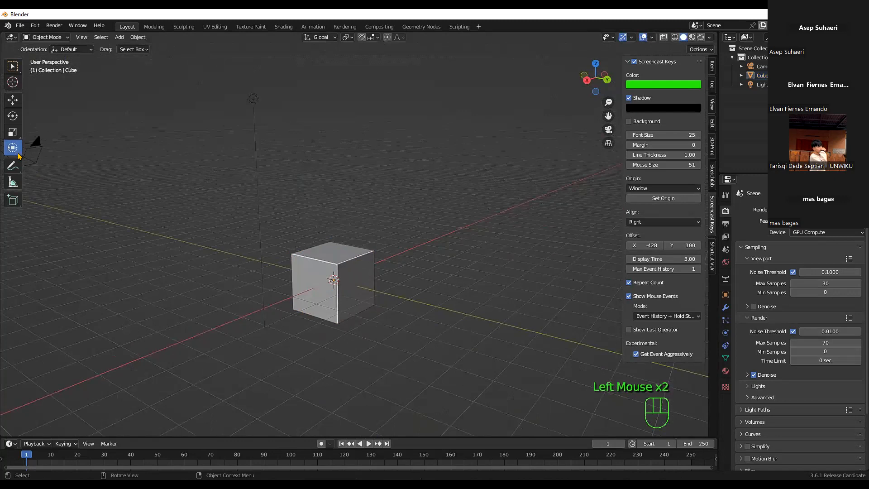
pyautogui.click(360, 308)
pyautogui.moveTo(343, 252); pyautogui.dragTo(344, 193)
pyautogui.hotkey('ctrl', 'z')
pyautogui.moveTo(335, 228); pyautogui.dragTo(336, 180)
pyautogui.hotkey('ctrl', 'z')
pyautogui.moveTo(344, 271); pyautogui.dragTo(409, 307)
pyautogui.hotkey('ctrl', 'z')
pyautogui.hotkey('ctrl', 'z')
pyautogui.scroll(1, 351, 294)
pyautogui.hotkey('ctrl', 'z')
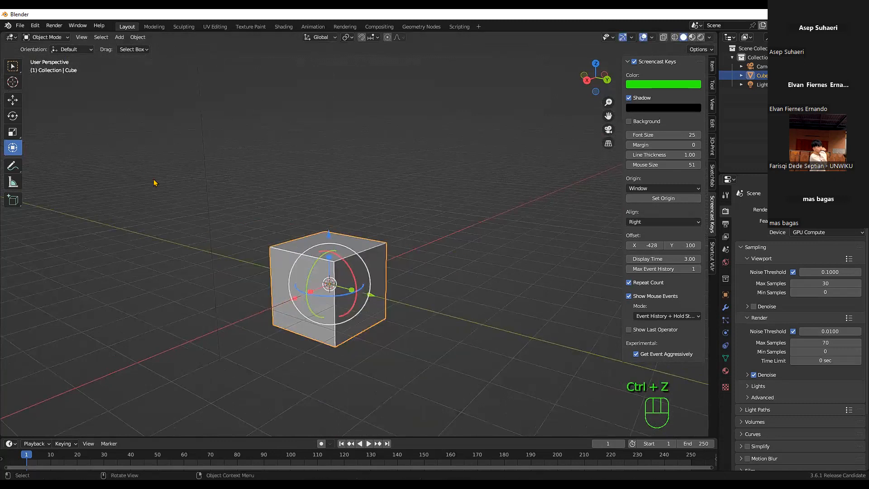
# Activate the Annotate and Measure tools briefly, add a second cube on top of the existing one with Add Cube, and undo it.
pyautogui.click(13, 165)
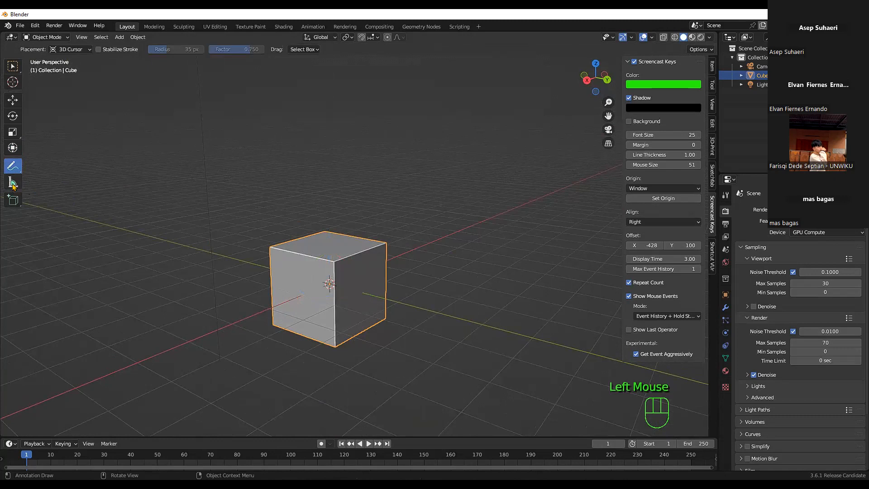
pyautogui.click(13, 184)
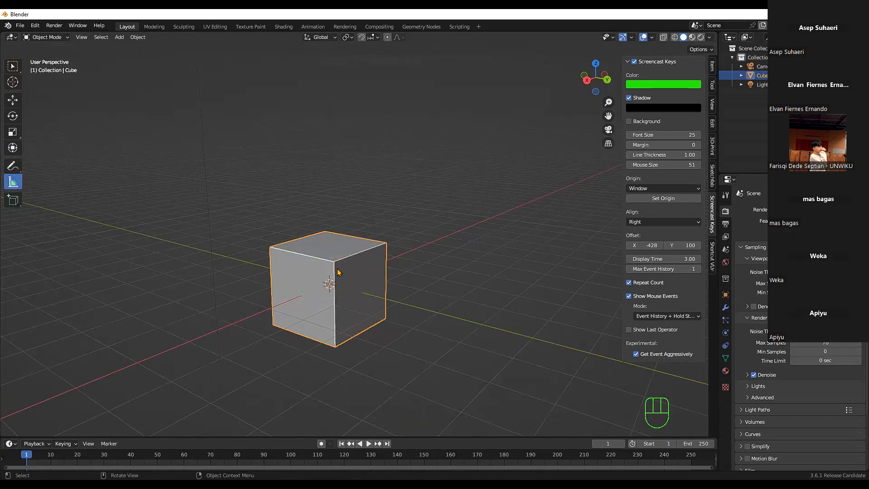
pyautogui.click(17, 202)
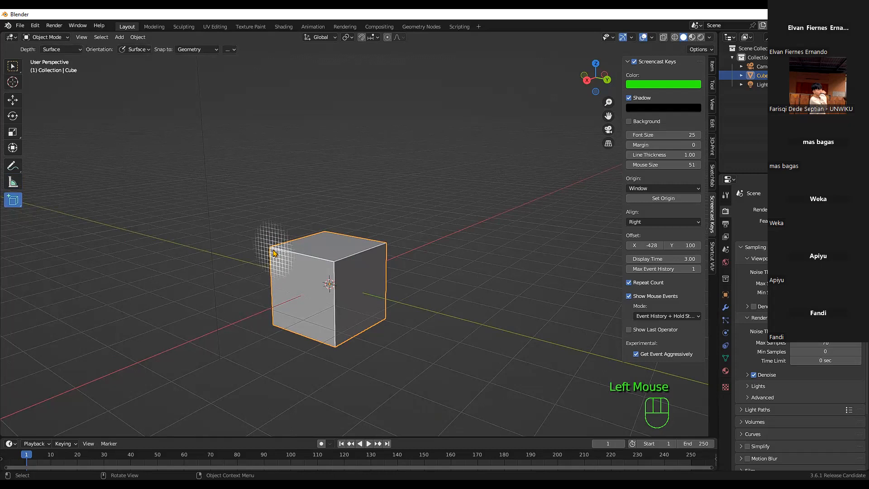
pyautogui.moveTo(272, 248); pyautogui.dragTo(382, 247)
pyautogui.click(384, 200)
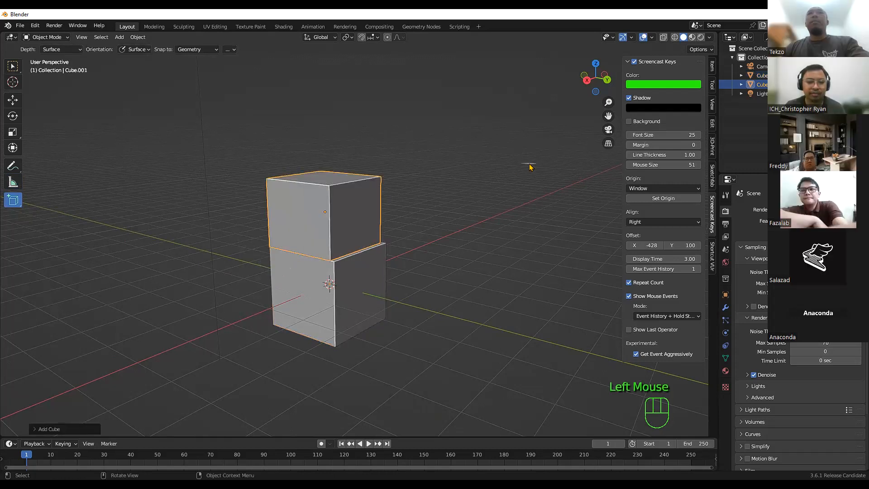
pyautogui.hotkey('ctrl', 'z')
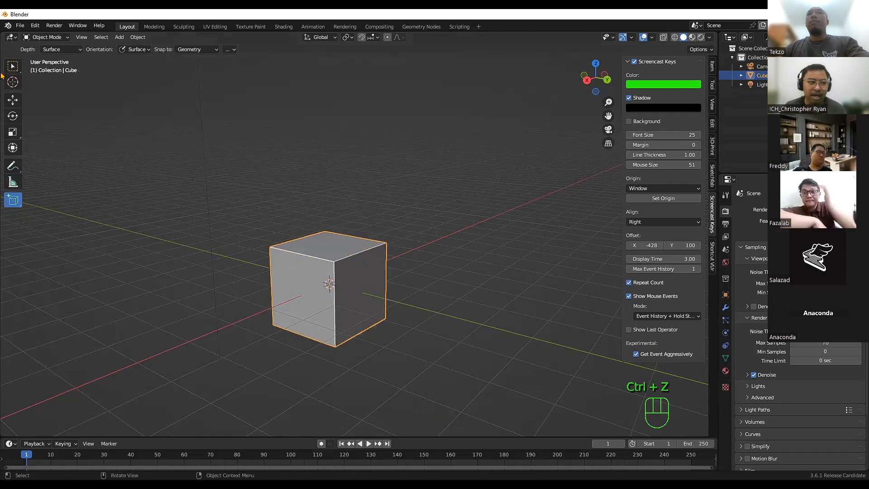
# Deselect the cube and activate the Select Box, Move, Rotate and Scale tools in turn, ending on Scale.
pyautogui.click(13, 66)
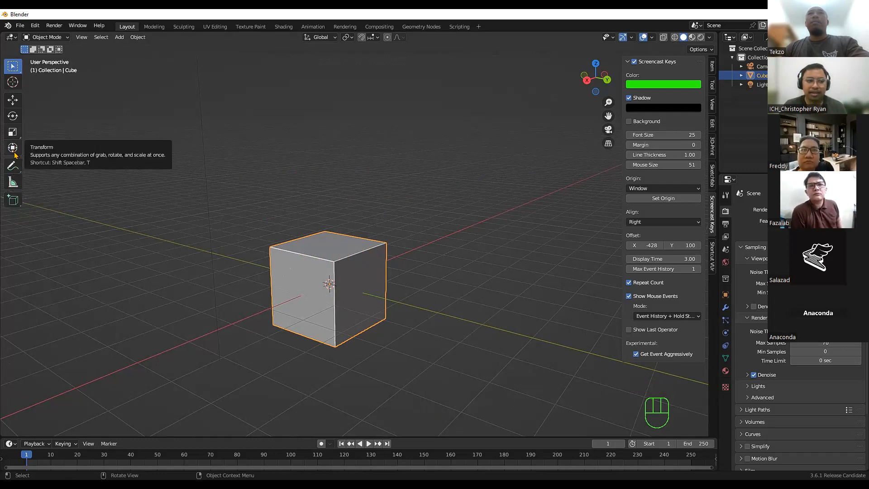
pyautogui.click(152, 131)
pyautogui.click(21, 73)
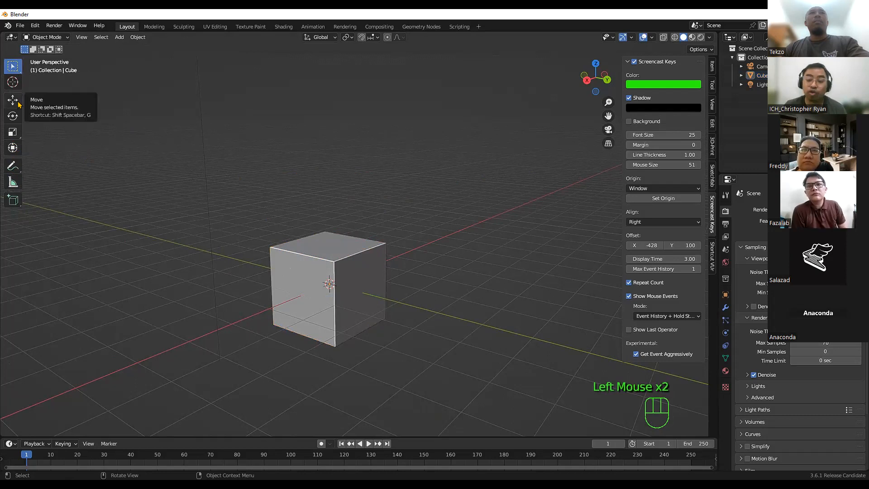
pyautogui.click(14, 69)
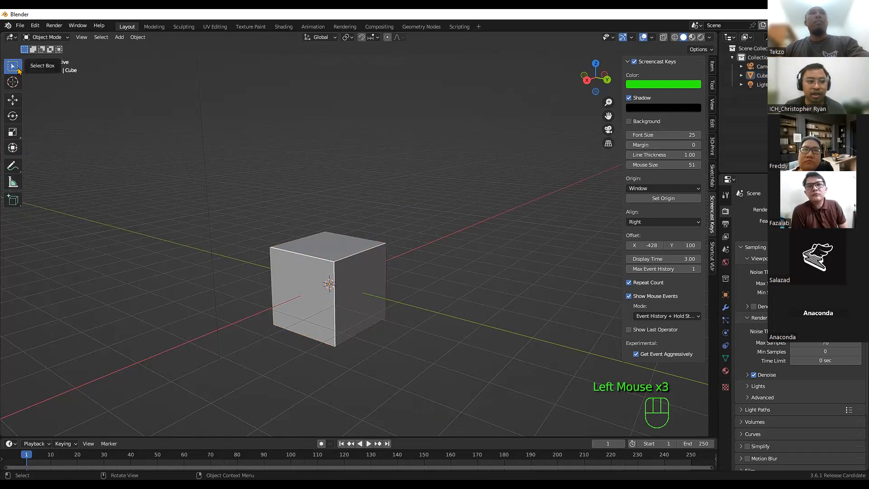
pyautogui.click(17, 102)
pyautogui.click(18, 119)
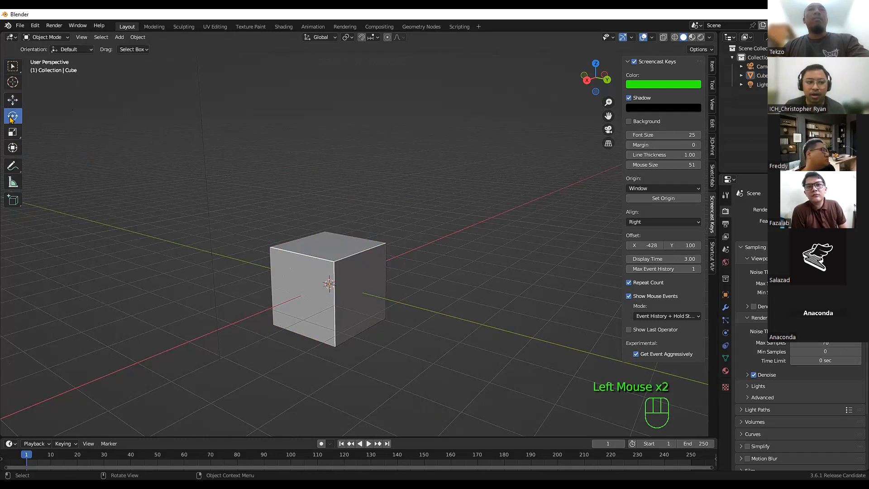
pyautogui.click(13, 132)
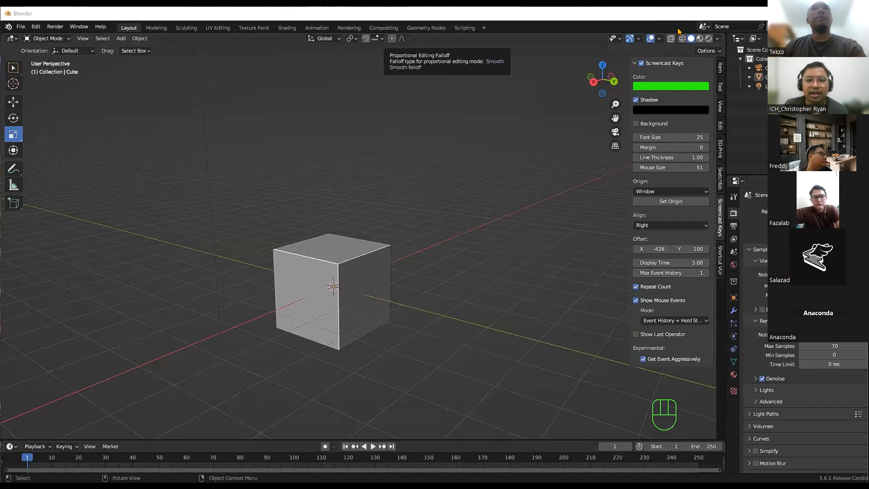
# Turn on snapping and select the cube.
pyautogui.click(364, 40)
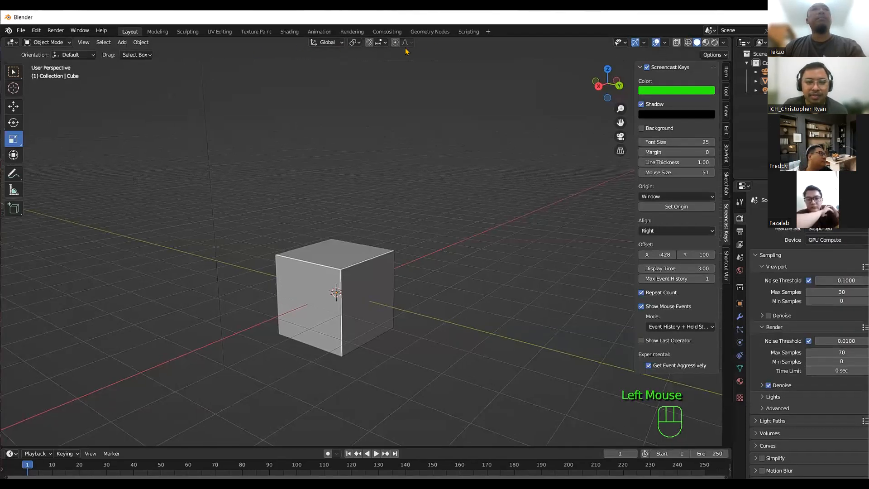
pyautogui.click(380, 43)
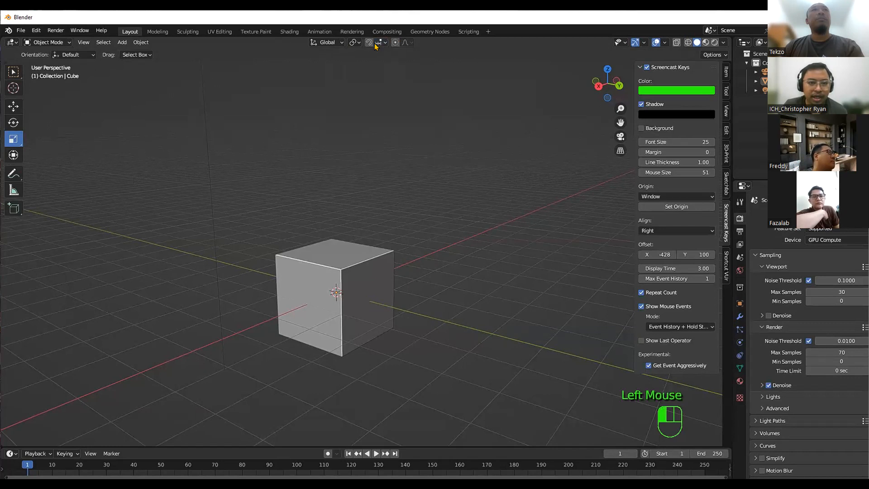
pyautogui.click(369, 42)
pyautogui.click(352, 294)
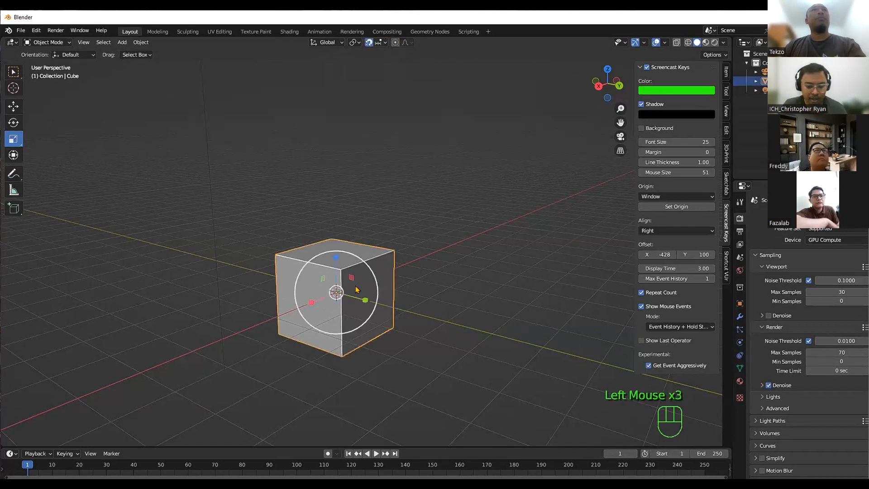
# Move the cube upward along the Z axis with snapping so that its base rests on the grid floor.
pyautogui.click(12, 104)
pyautogui.moveTo(336, 257); pyautogui.dragTo(351, 217)
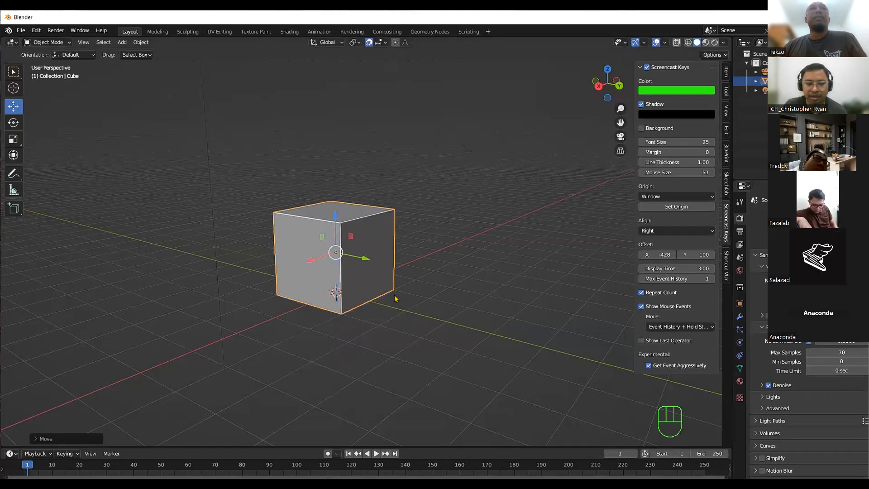
pyautogui.moveTo(406, 264)
pyautogui.mouseDown(button='middle')
pyautogui.moveTo(411, 250)
pyautogui.moveTo(406, 259)
pyautogui.mouseUp(button='middle')
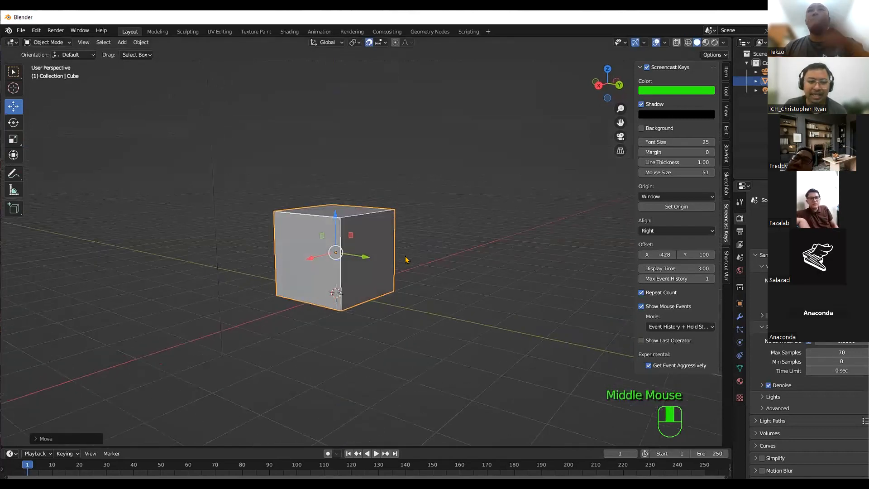
pyautogui.scroll(2, 372, 235)
pyautogui.moveTo(332, 210); pyautogui.dragTo(336, 248)
# Set the snap target to Vertex and turn snapping off.
pyautogui.click(380, 43)
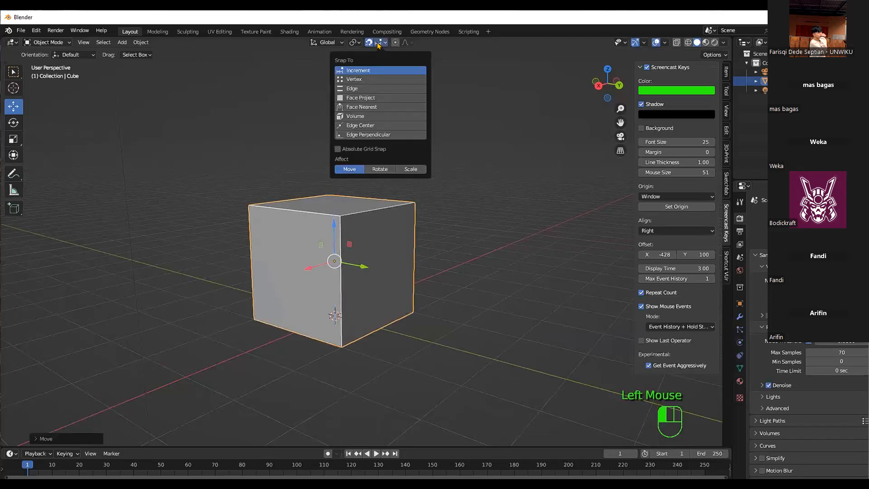
pyautogui.click(362, 81)
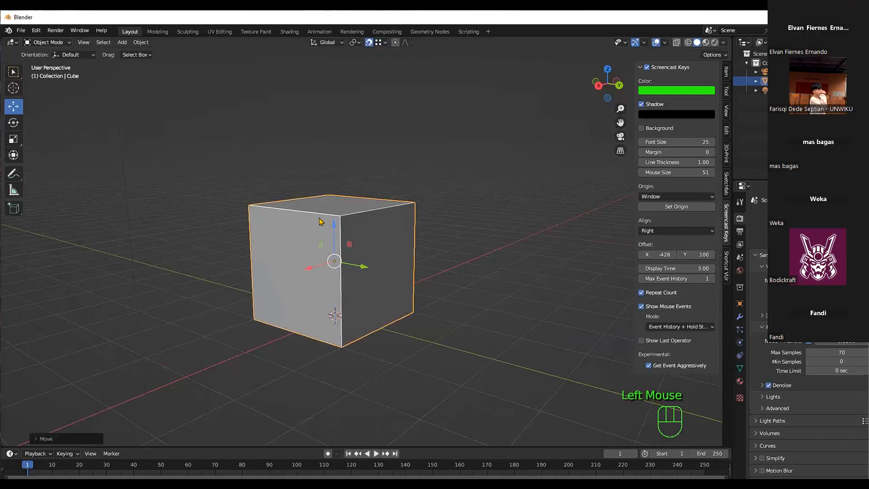
pyautogui.click(380, 43)
pyautogui.click(368, 42)
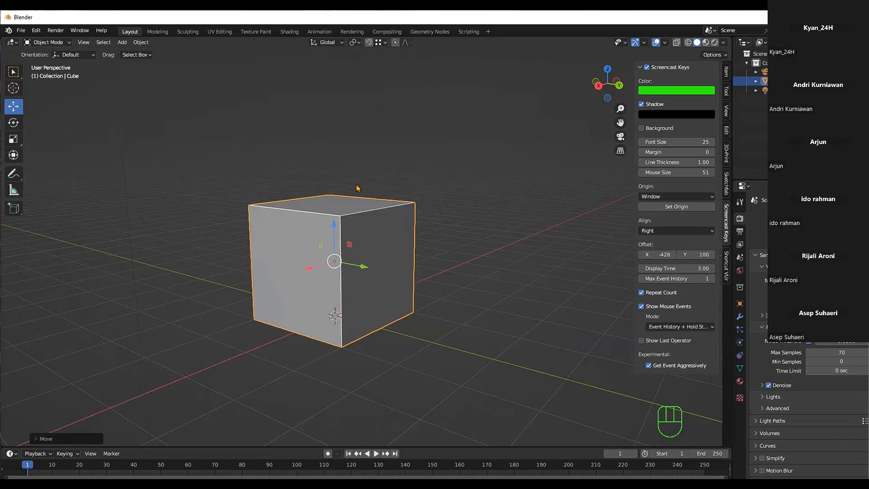
pyautogui.click(283, 158)
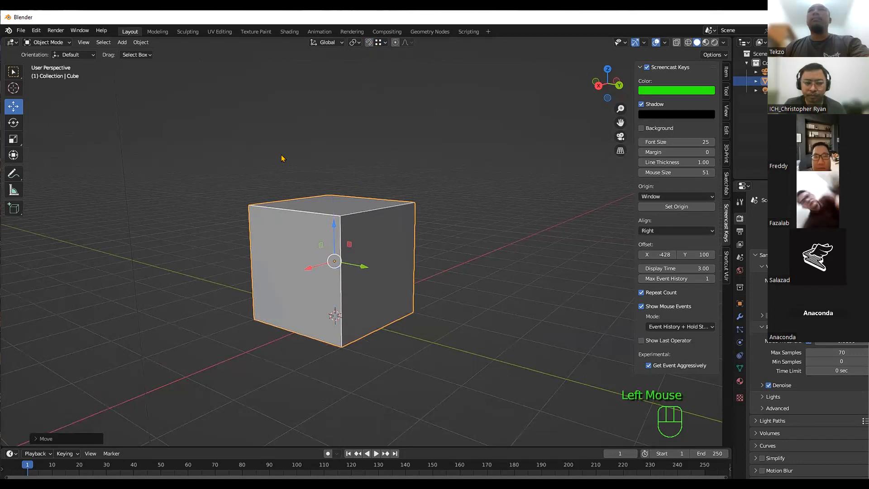
# Activate the Select Box tool and keep the cube selected.
pyautogui.click(317, 247)
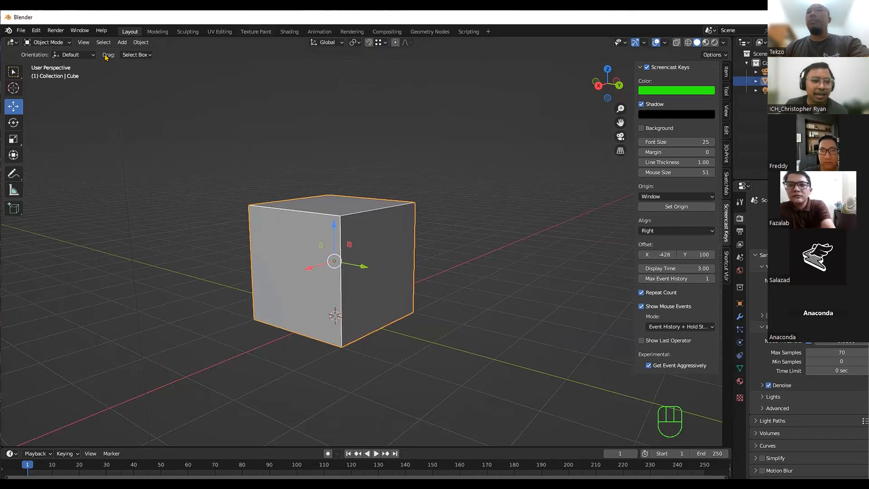
pyautogui.click(213, 167)
pyautogui.click(353, 223)
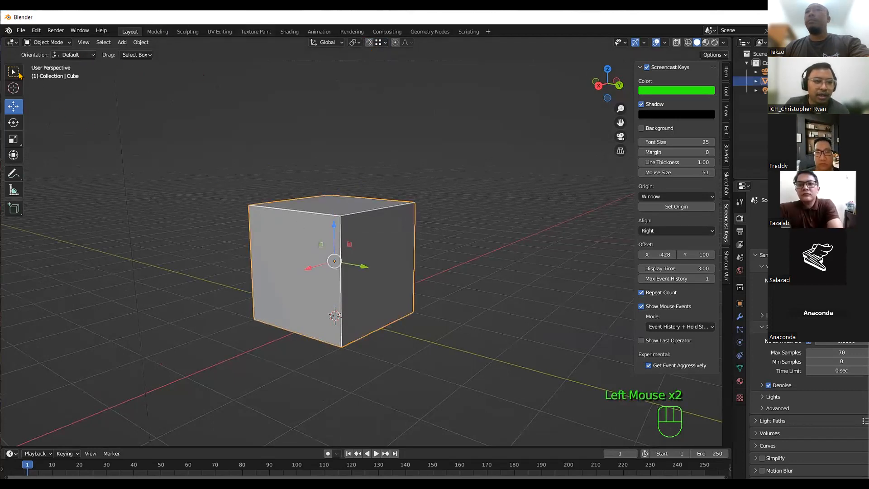
pyautogui.click(13, 72)
pyautogui.click(313, 214)
pyautogui.click(413, 224)
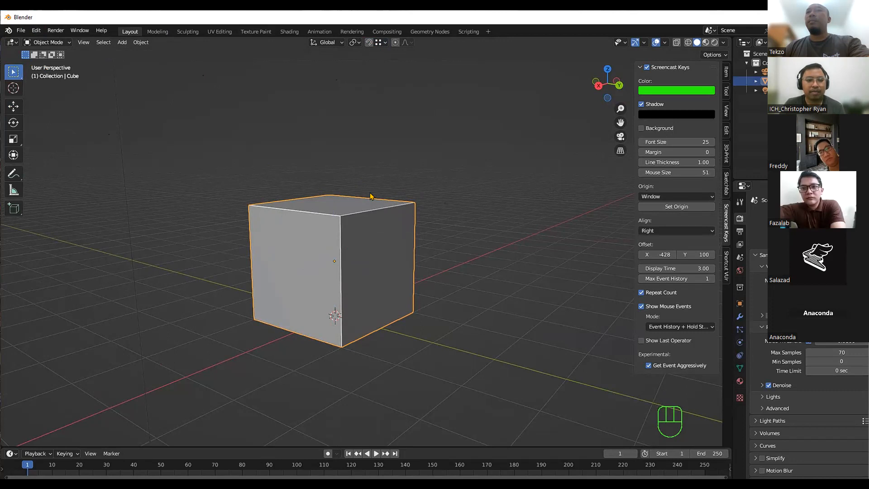
pyautogui.click(319, 202)
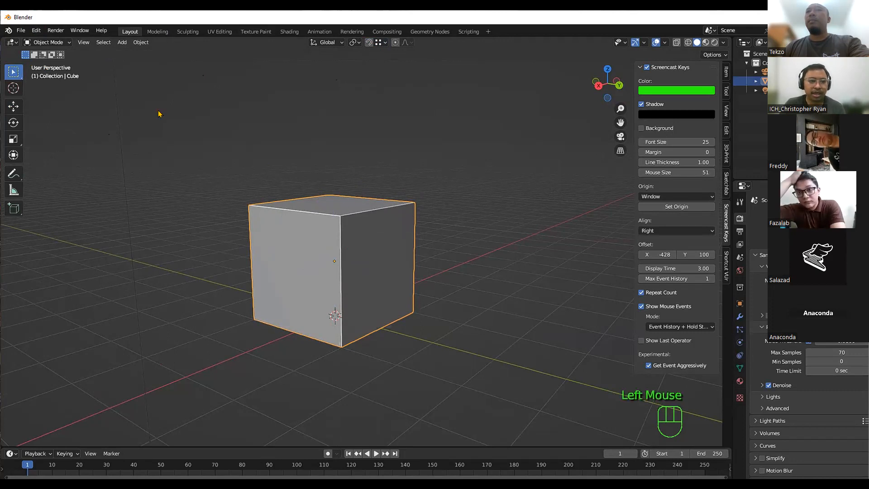
# Switch the cube to Edit Mode and select its upper corner vertices one after another.
pyautogui.click(62, 43)
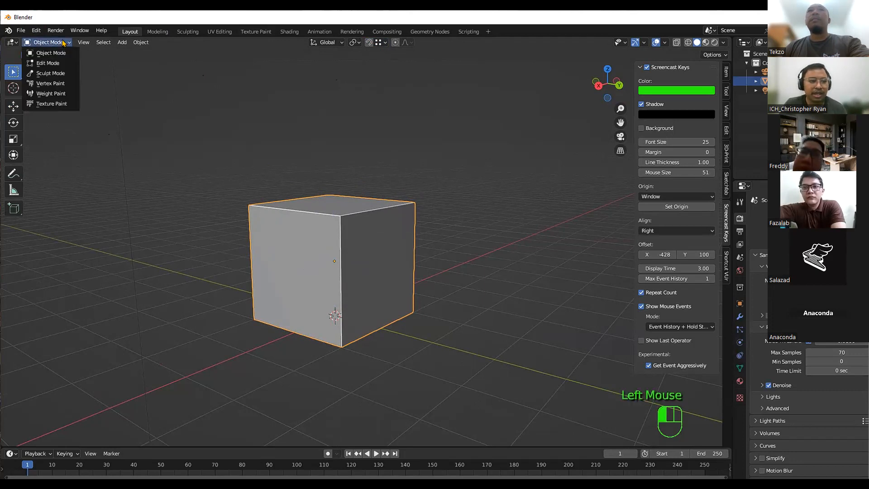
pyautogui.click(48, 63)
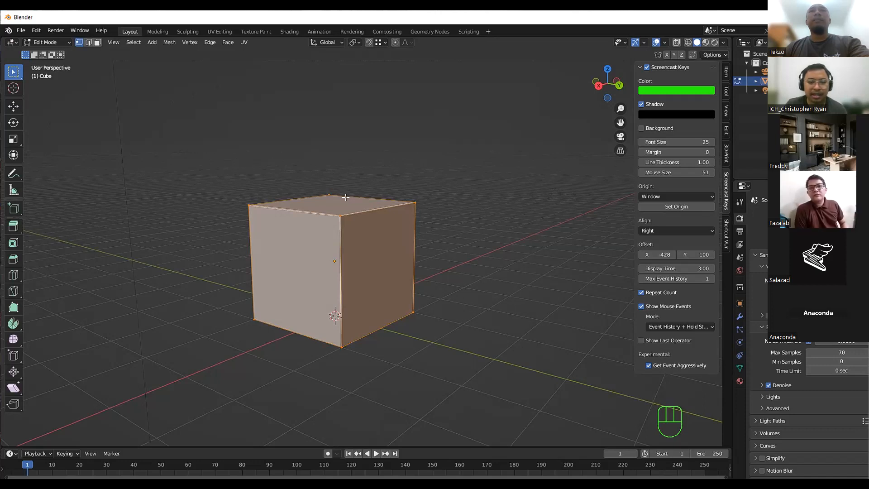
pyautogui.click(326, 189)
pyautogui.click(250, 212)
pyautogui.click(340, 218)
pyautogui.click(411, 205)
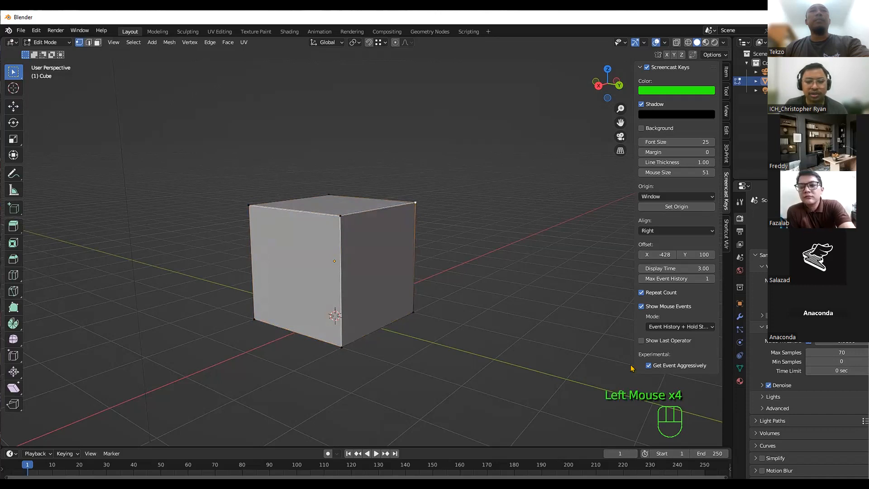
# Switch between Object Mode and Edit Mode, reselect the cube, and end in Edit Mode.
pyautogui.press('Tab')
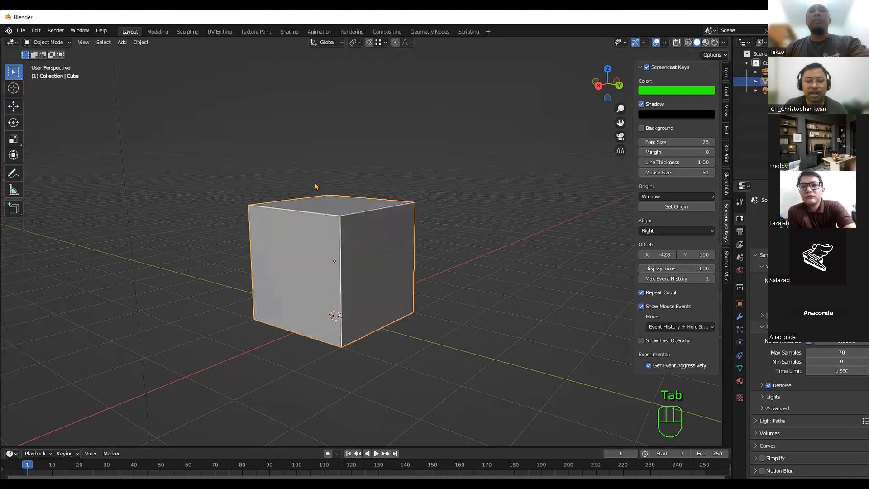
pyautogui.click(316, 184)
pyautogui.press('Tab')
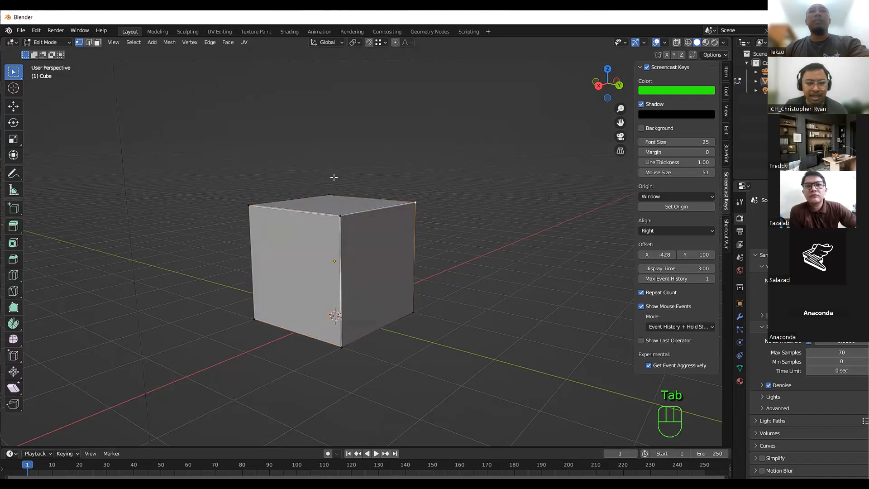
pyautogui.press('Tab')
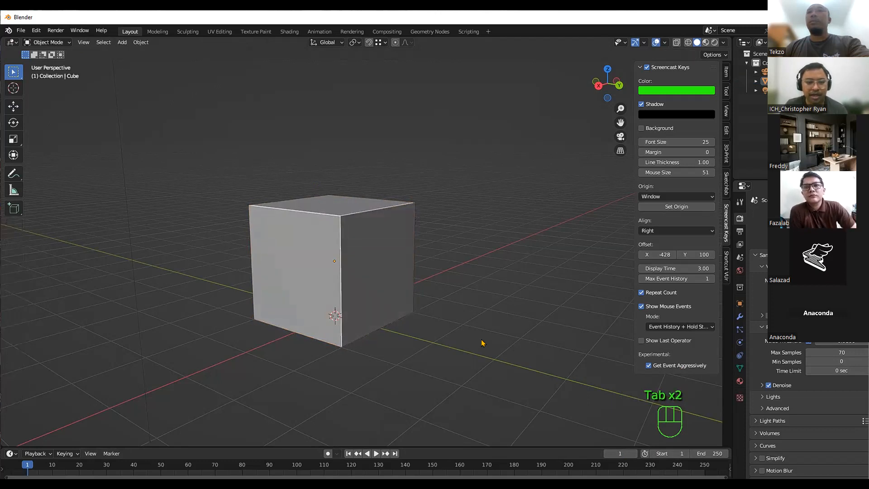
pyautogui.click(349, 256)
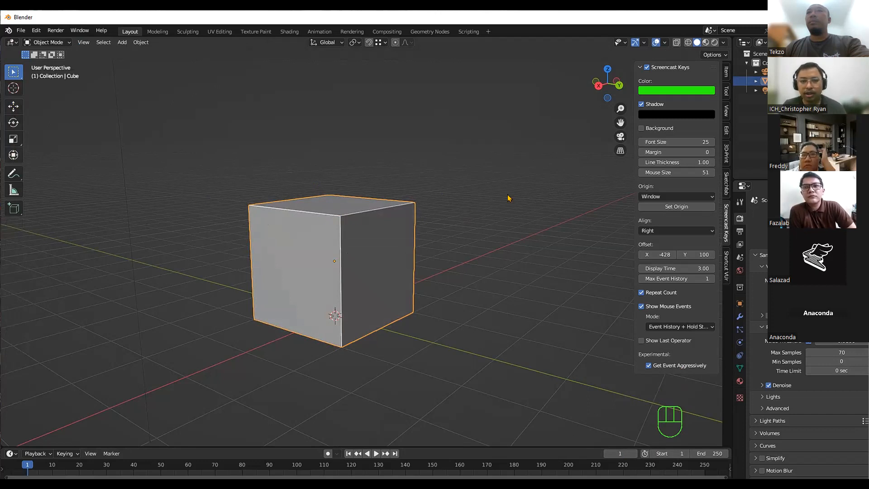
pyautogui.press('Tab')
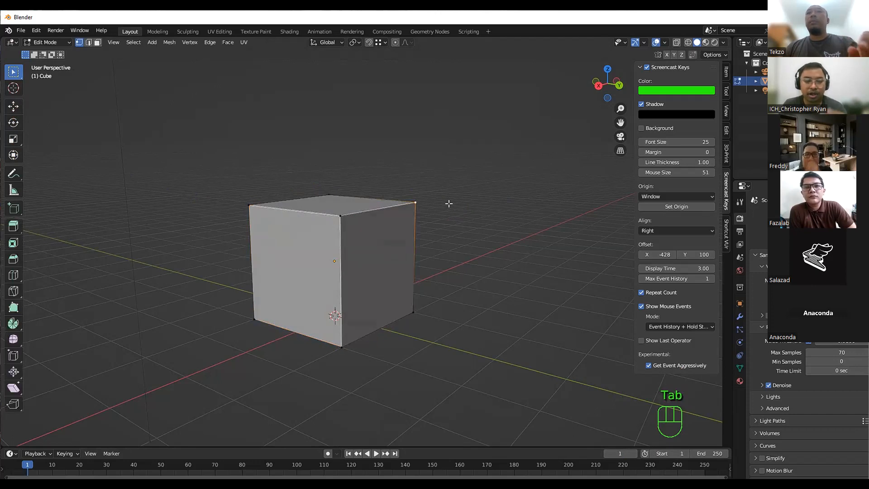
# Cycle through the face, vertex and edge selection modes, ending on vertex selection.
pyautogui.press('3')
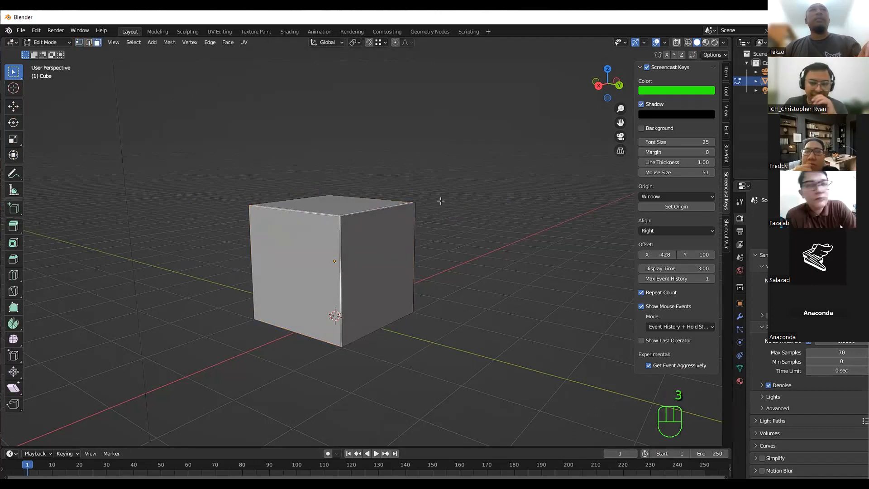
pyautogui.click(80, 44)
pyautogui.click(89, 44)
pyautogui.click(98, 43)
pyautogui.click(80, 44)
pyautogui.click(89, 43)
pyautogui.click(80, 44)
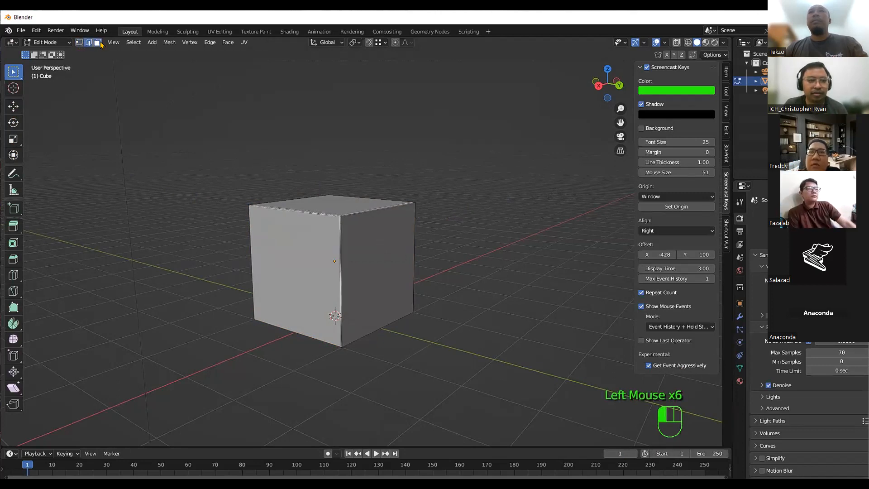
pyautogui.click(81, 43)
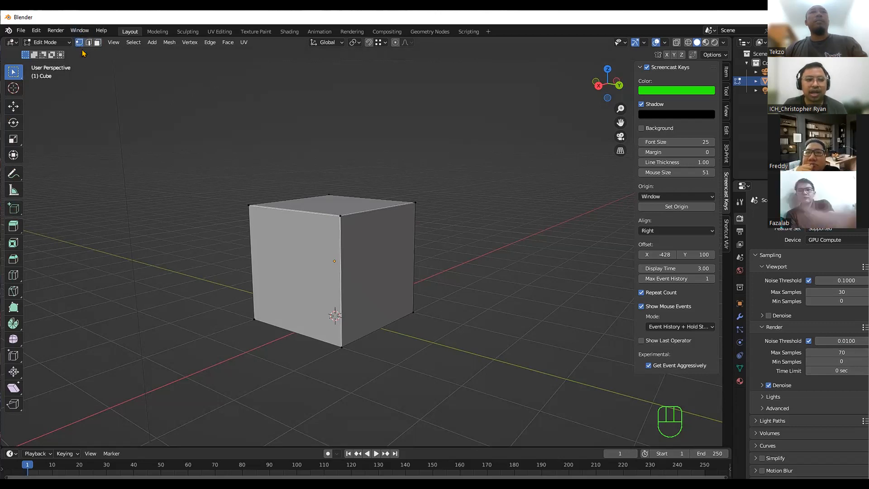
# Select the cube's visible upper and lower corner vertices in turn, ending on the rear upper one.
pyautogui.click(246, 205)
pyautogui.click(340, 216)
pyautogui.click(406, 201)
pyautogui.click(337, 185)
pyautogui.click(250, 206)
pyautogui.click(336, 222)
pyautogui.click(342, 346)
pyautogui.click(251, 319)
pyautogui.click(414, 312)
pyautogui.click(421, 199)
pyautogui.click(334, 189)
pyautogui.click(251, 203)
pyautogui.click(345, 215)
pyautogui.click(414, 199)
pyautogui.click(327, 180)
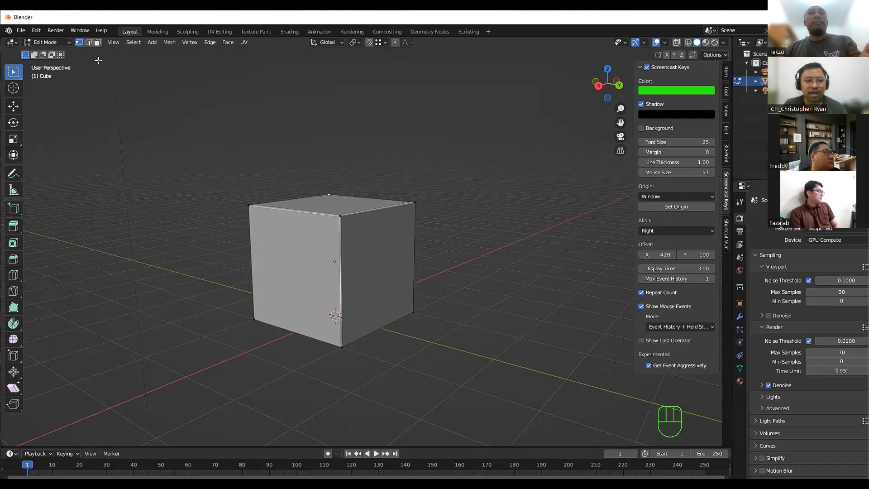
# Switch to edge selection and select the top face's edges in turn, ending on the front vertical edge.
pyautogui.click(89, 42)
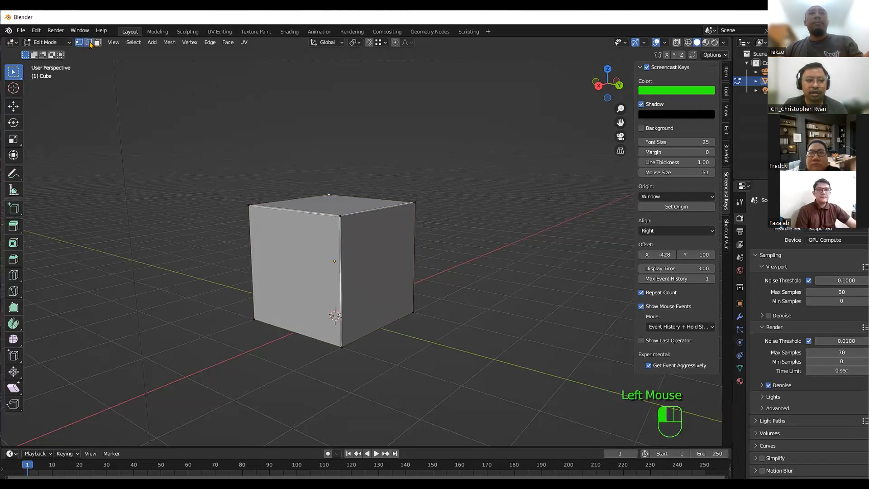
pyautogui.click(317, 213)
pyautogui.click(364, 212)
pyautogui.click(365, 195)
pyautogui.click(297, 200)
pyautogui.click(309, 212)
pyautogui.click(362, 212)
pyautogui.click(341, 237)
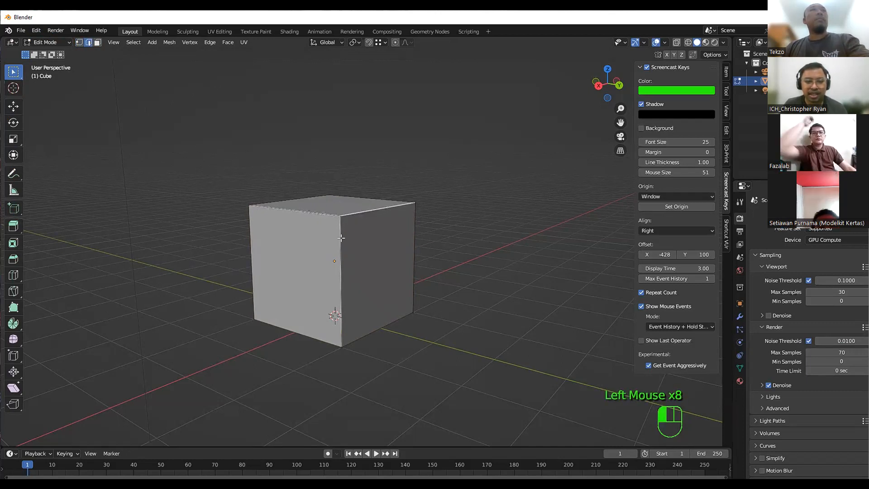
# Try moving the cube's front vertical edge far down along Z with the Move tool, and undo it.
pyautogui.click(14, 107)
pyautogui.moveTo(340, 249); pyautogui.dragTo(342, 408)
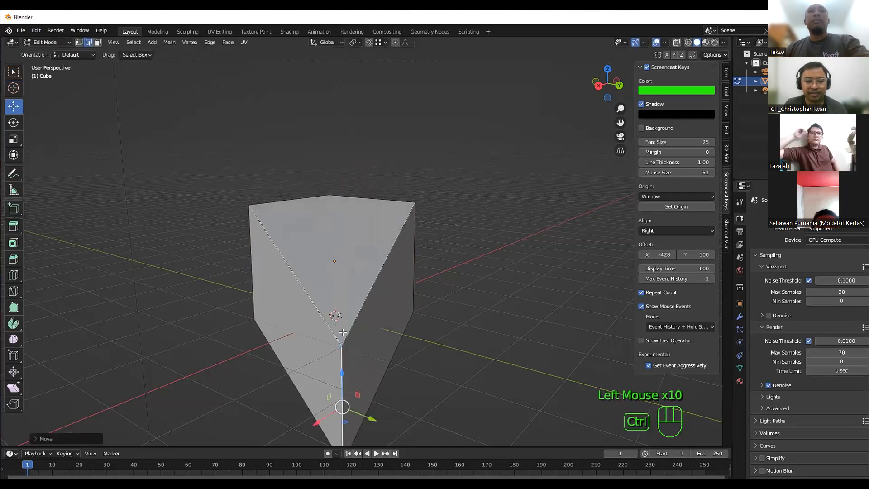
pyautogui.hotkey('ctrl', 'z')
# Switch to vertex selection, try raising one upper corner vertex along Z, and undo the move.
pyautogui.click(79, 42)
pyautogui.click(277, 223)
pyautogui.click(250, 206)
pyautogui.moveTo(249, 185); pyautogui.dragTo(249, 149)
pyautogui.hotkey('ctrl', 'z')
# Switch to face selection, try raising the cube's top face along Z, and undo the move.
pyautogui.click(97, 42)
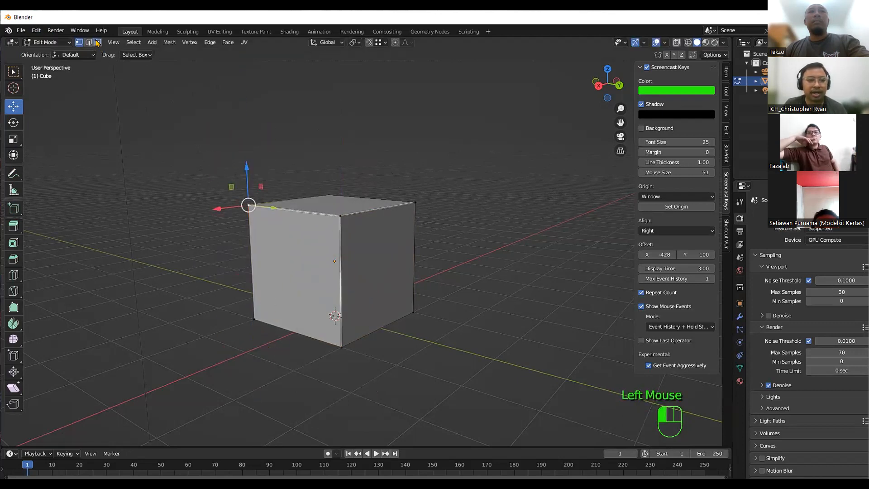
pyautogui.click(330, 207)
pyautogui.moveTo(331, 207); pyautogui.dragTo(334, 124)
pyautogui.hotkey('ctrl', 'z')
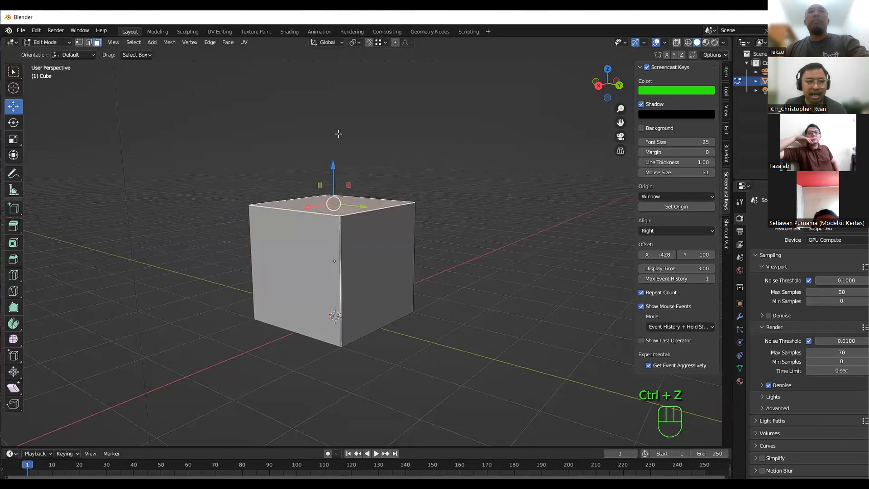
# Return to Object Mode and add a plane mesh at the 3D cursor.
pyautogui.press('Tab')
pyautogui.press('Tab')
pyautogui.press('Tab')
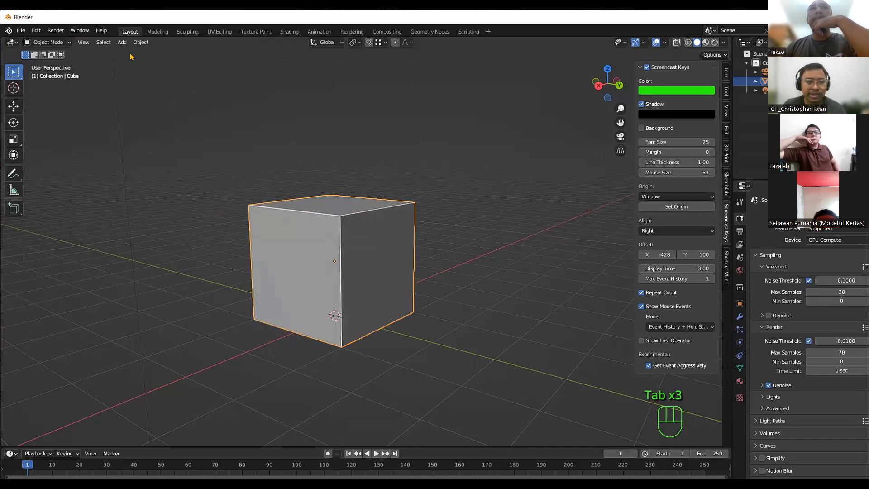
pyautogui.click(122, 42)
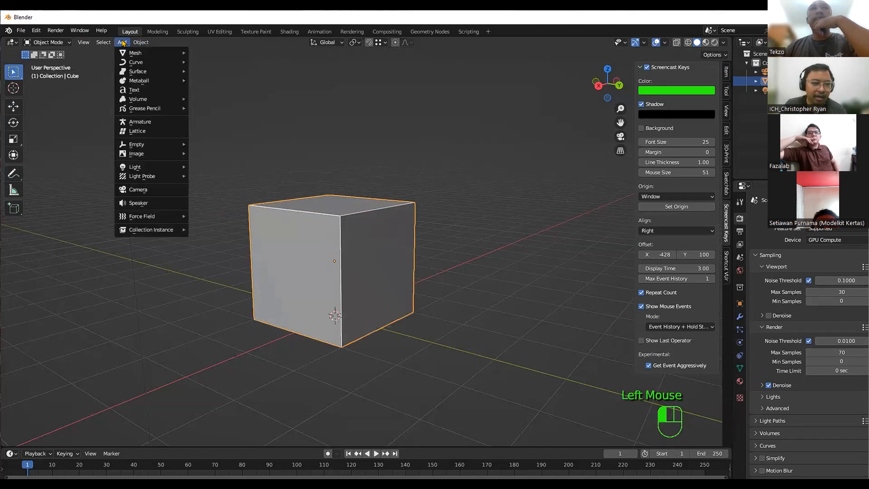
pyautogui.moveTo(132, 56)
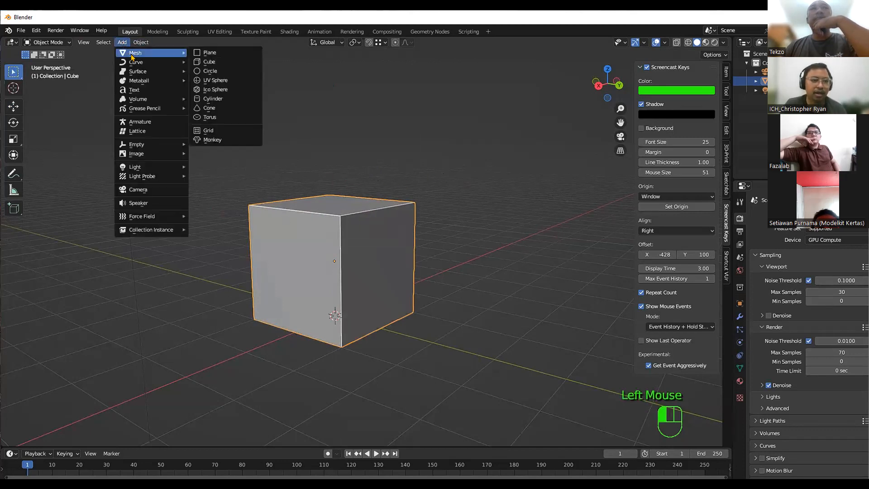
pyautogui.click(222, 55)
pyautogui.scroll(-2, 392, 287)
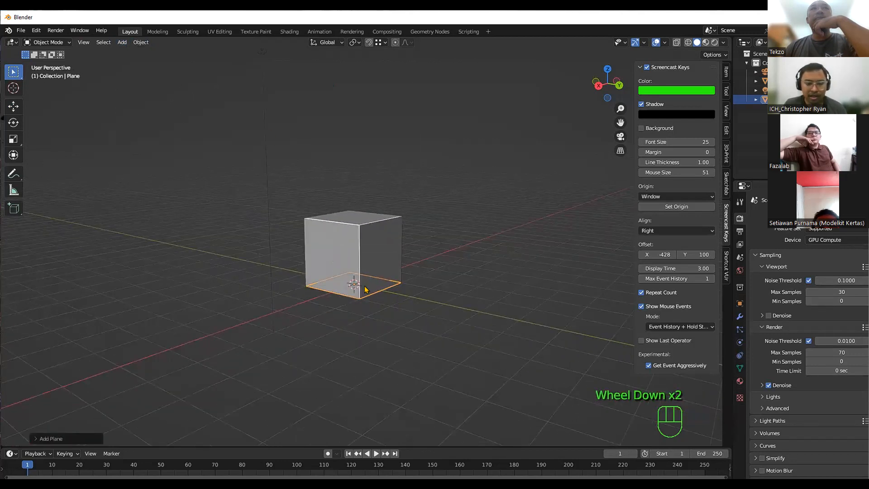
# Move the plane up along the Z axis until it floats above the cube.
pyautogui.click(14, 107)
pyautogui.moveTo(354, 245); pyautogui.dragTo(354, 133)
pyautogui.moveTo(425, 212); pyautogui.dragTo(420, 265, button='middle')
pyautogui.scroll(2, 381, 174)
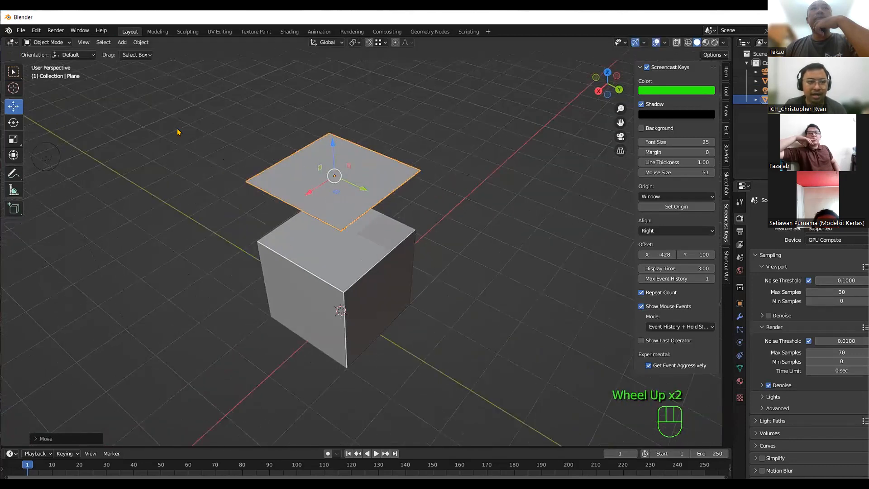
# Add a cylinder mesh at the 3D cursor, try lowering it along the Z axis, and undo both operations.
pyautogui.click(122, 43)
pyautogui.click(122, 42)
pyautogui.moveTo(150, 53)
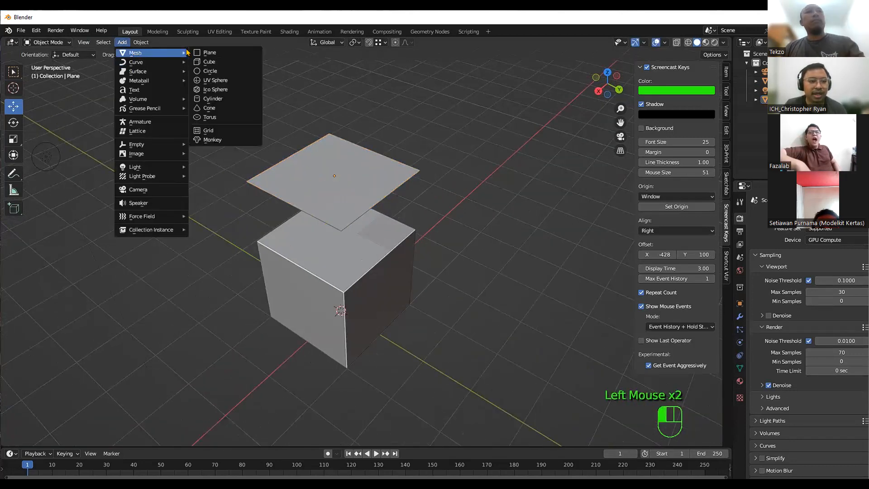
pyautogui.click(226, 100)
pyautogui.moveTo(464, 371); pyautogui.dragTo(435, 308, button='middle')
pyautogui.scroll(2, 394, 299)
pyautogui.moveTo(350, 284); pyautogui.dragTo(352, 373)
pyautogui.moveTo(352, 373); pyautogui.dragTo(325, 375, button='middle')
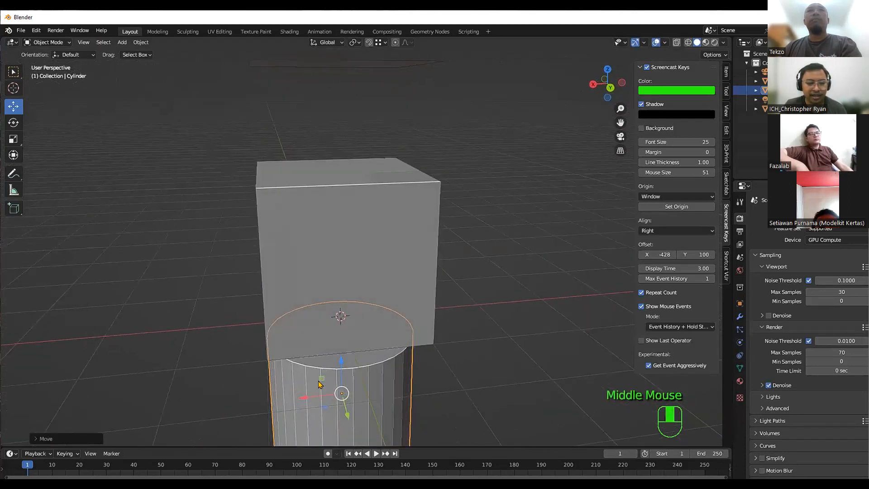
pyautogui.hotkey('ctrl', 'z')
pyautogui.hotkey('ctrl', 'z')
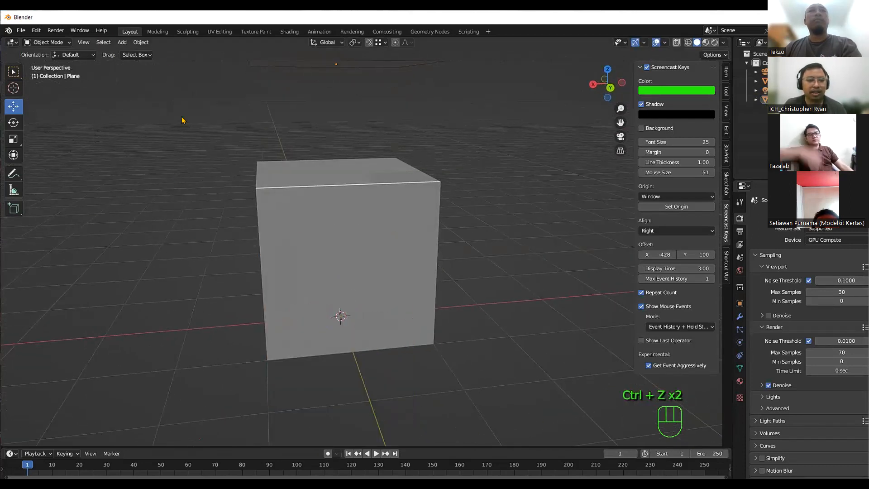
# Add a cylinder mesh at the 3D cursor and set its vertex count to 8.
pyautogui.click(140, 42)
pyautogui.moveTo(149, 55)
pyautogui.moveTo(122, 42)
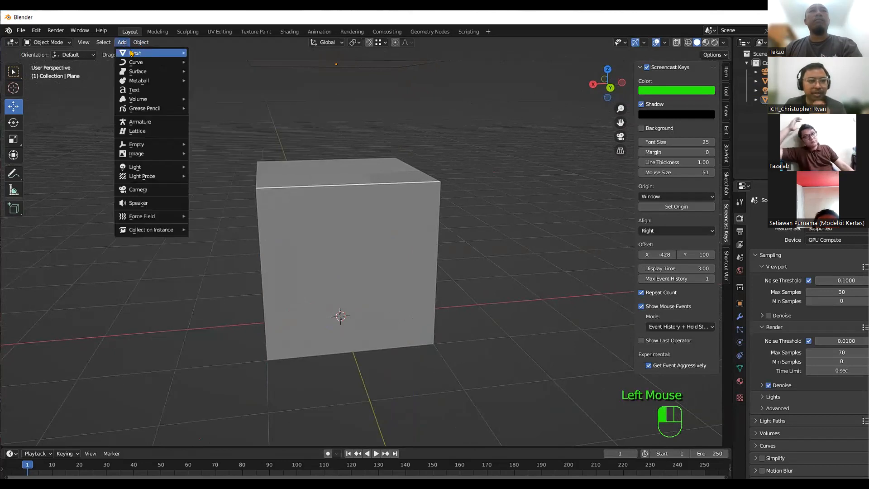
pyautogui.click(221, 100)
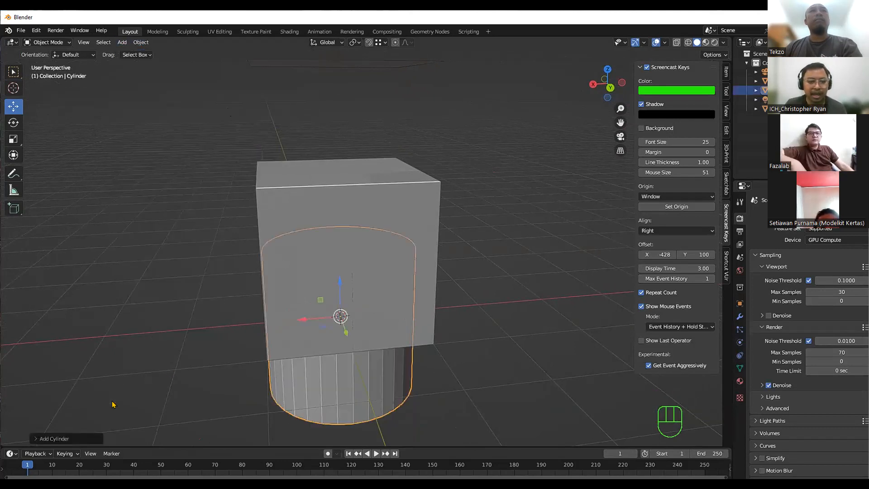
pyautogui.moveTo(213, 423); pyautogui.dragTo(90, 436, button='middle')
pyautogui.click(90, 438)
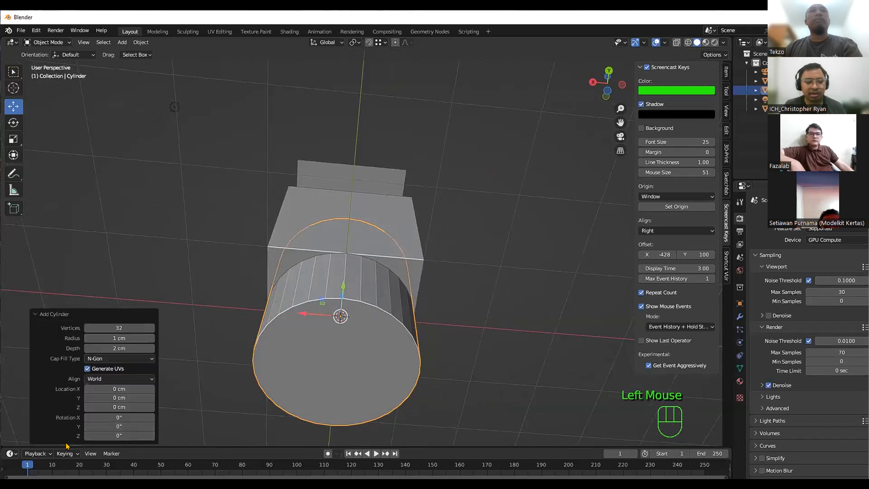
pyautogui.doubleClick(119, 328)
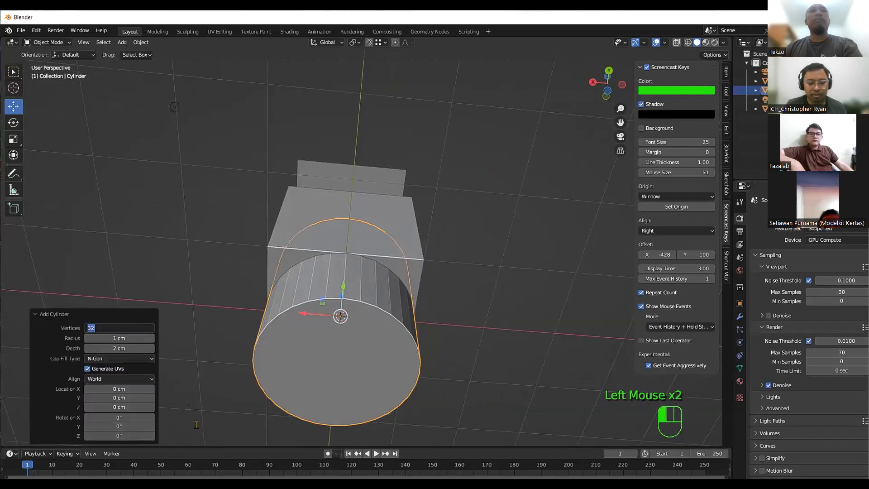
pyautogui.write('8')
pyautogui.press('Return')
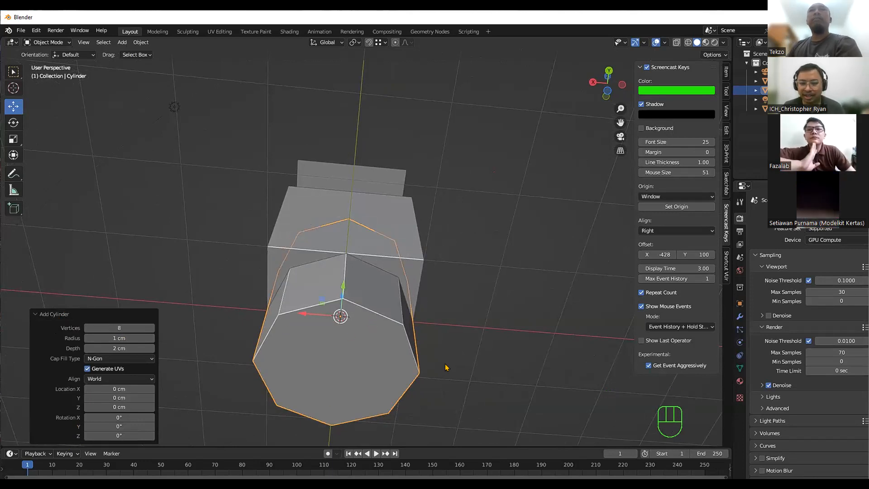
# Delete the eight-sided cylinder and the plane floating above the cube.
pyautogui.click(421, 352)
pyautogui.click(412, 322)
pyautogui.moveTo(443, 304); pyautogui.dragTo(437, 324, button='middle')
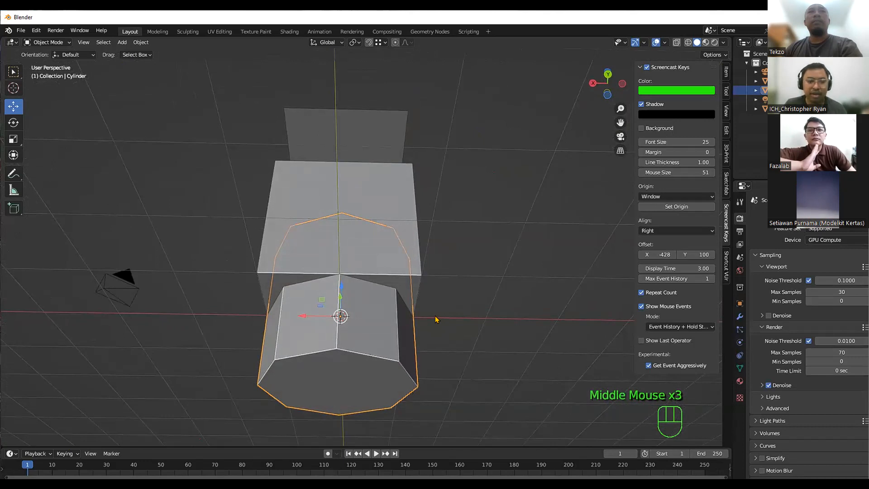
pyautogui.rightClick(381, 314)
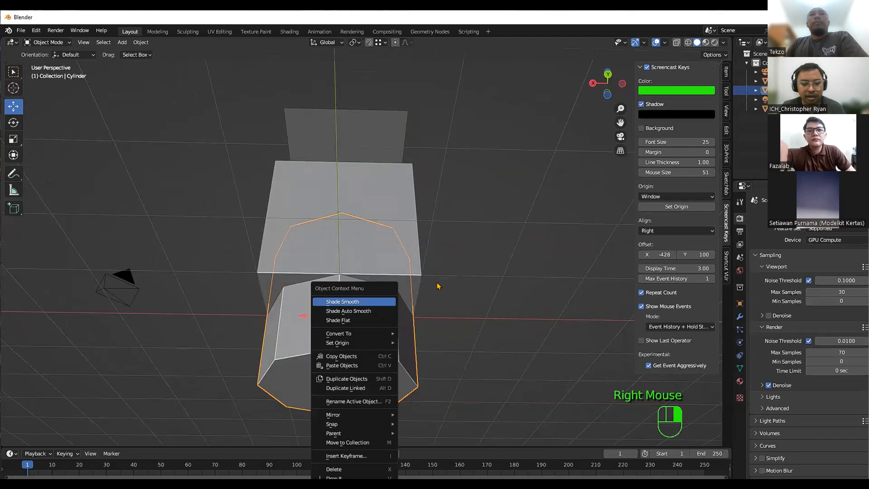
pyautogui.press('Delete')
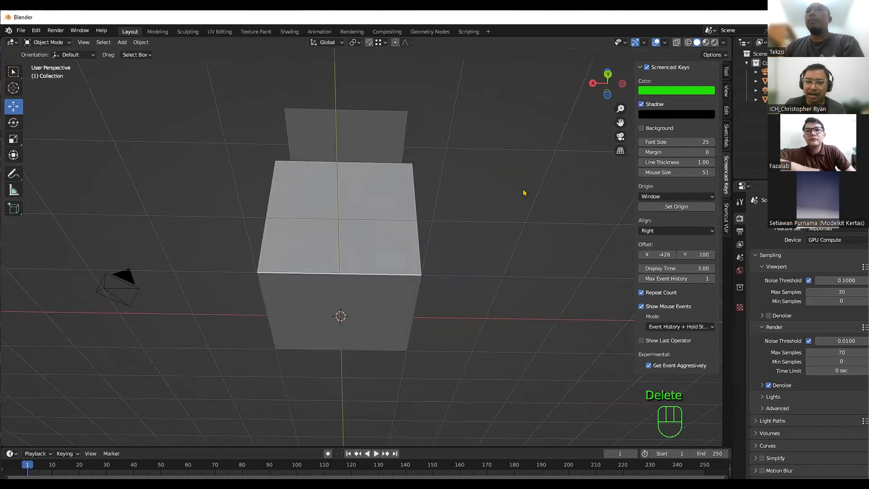
pyautogui.click(417, 151)
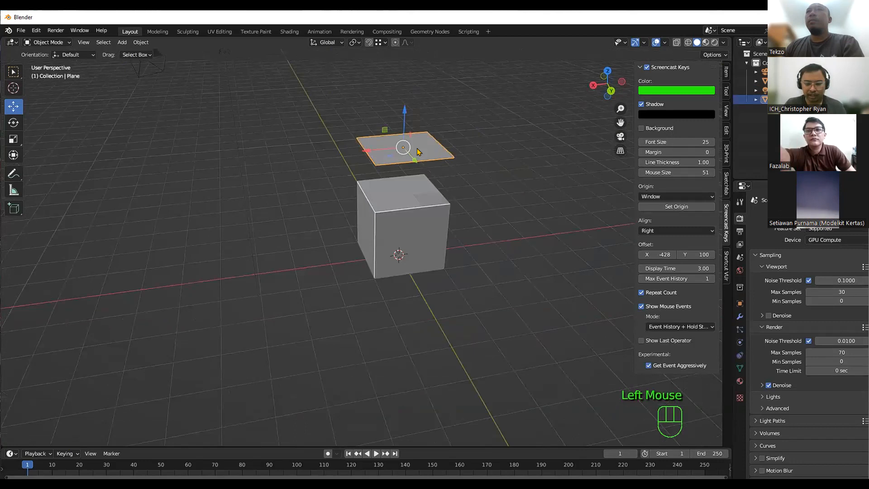
pyautogui.press('Delete')
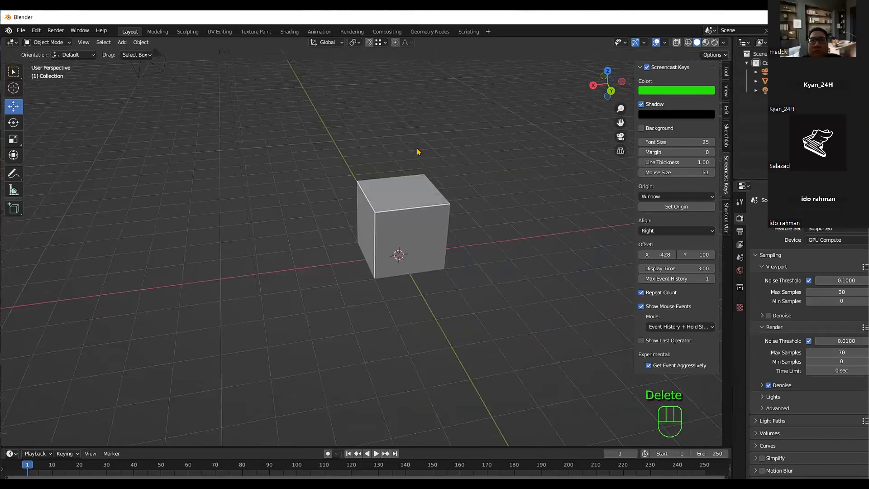
# Select the cube in Object Mode and deselect it again.
pyautogui.press('Tab')
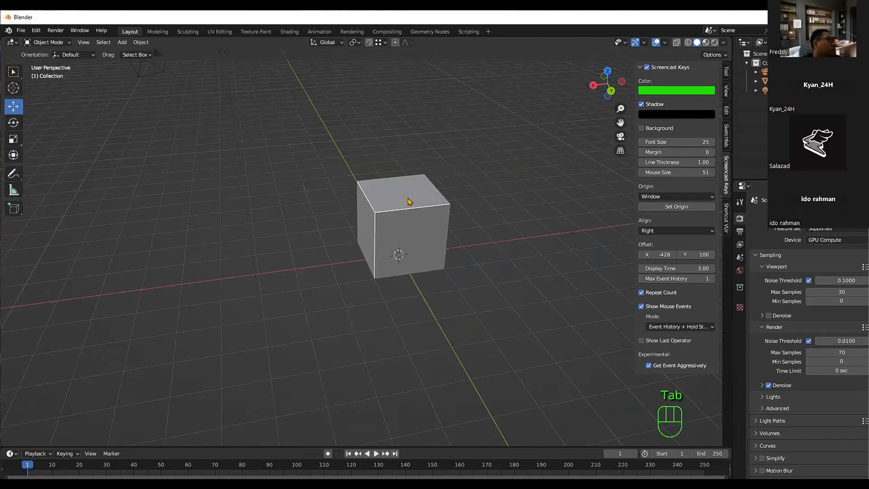
pyautogui.click(407, 204)
pyautogui.click(482, 196)
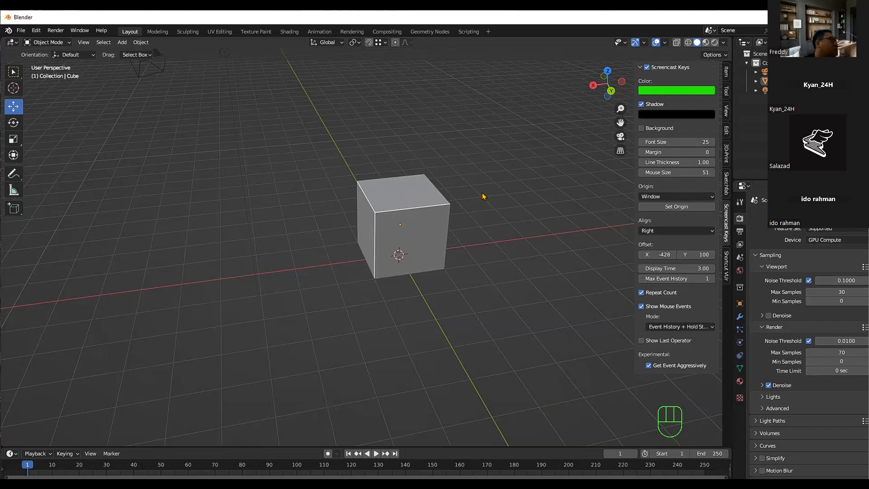
pyautogui.click(420, 192)
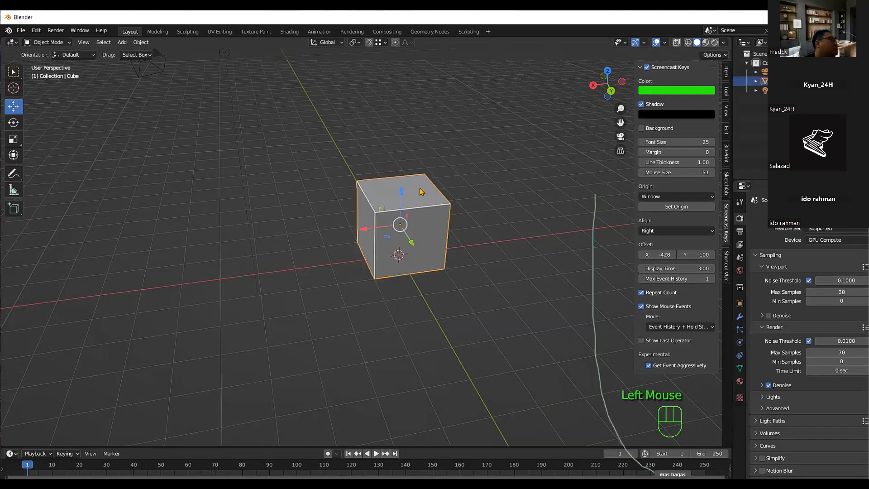
pyautogui.click(474, 211)
# Look at the drag selection options, switch the cube to Edit Mode, and return to Object Mode.
pyautogui.moveTo(473, 210); pyautogui.dragTo(329, 230, button='middle')
pyautogui.scroll(-3, 514, 199)
pyautogui.scroll(1, 344, 235)
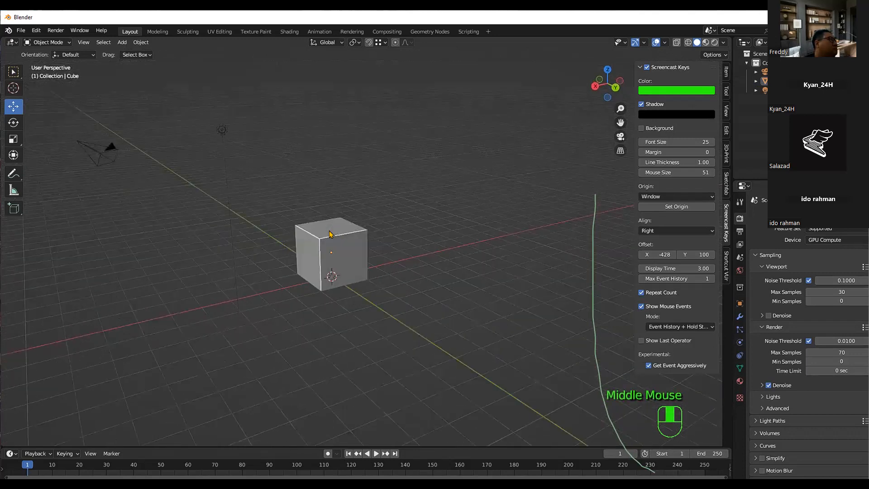
pyautogui.scroll(2, 329, 230)
pyautogui.press('Tab')
pyautogui.press('Tab')
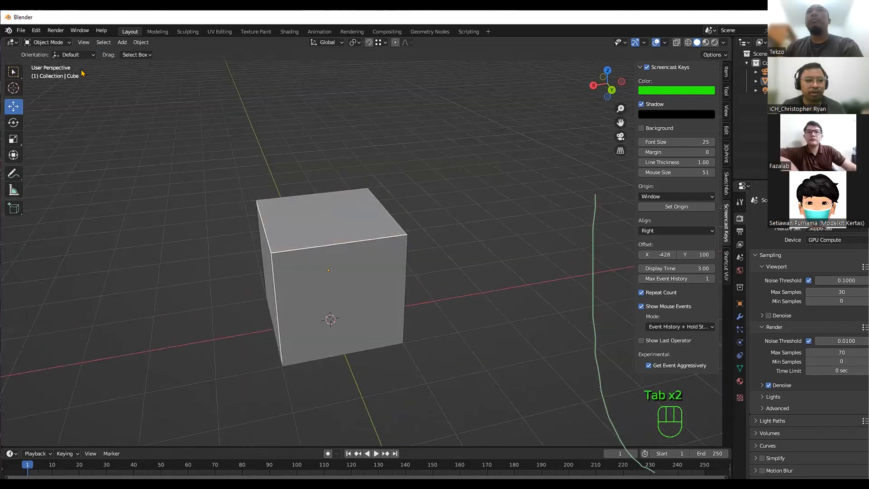
pyautogui.click(65, 56)
pyautogui.click(141, 55)
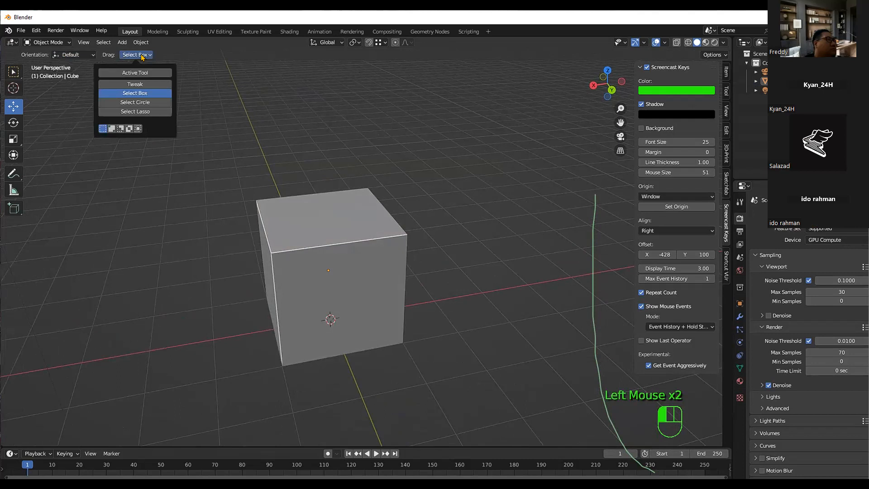
pyautogui.click(99, 141)
pyautogui.click(48, 42)
pyautogui.click(41, 61)
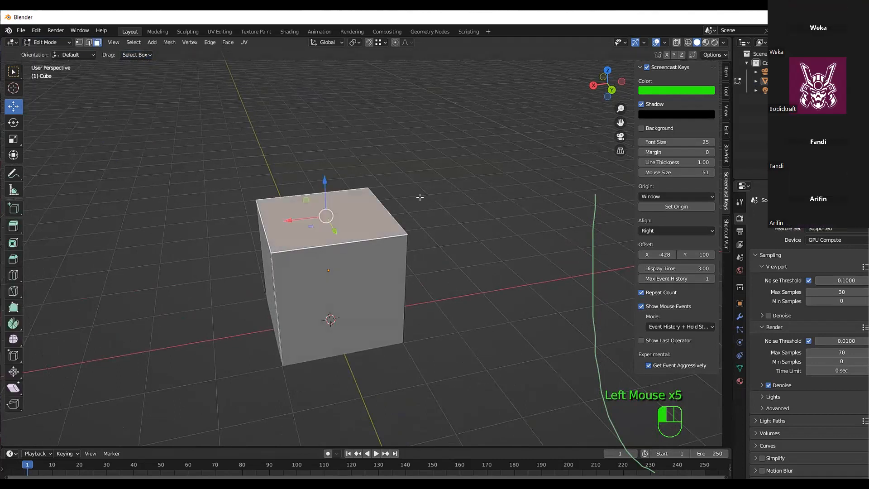
pyautogui.press('Tab')
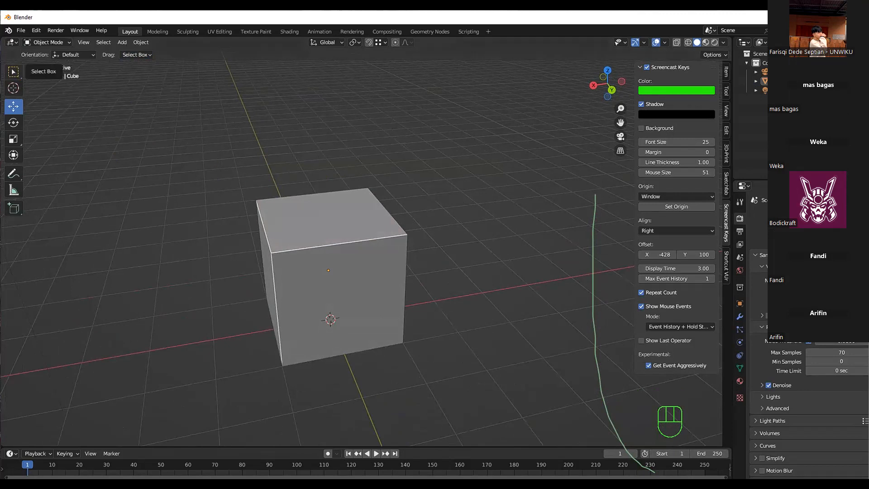
# Activate the Select Box tool in Object Mode, select the cube, and enter Edit Mode.
pyautogui.click(13, 72)
pyautogui.press('a')
pyautogui.click(308, 224)
pyautogui.click(385, 175)
pyautogui.click(366, 264)
pyautogui.press('Tab')
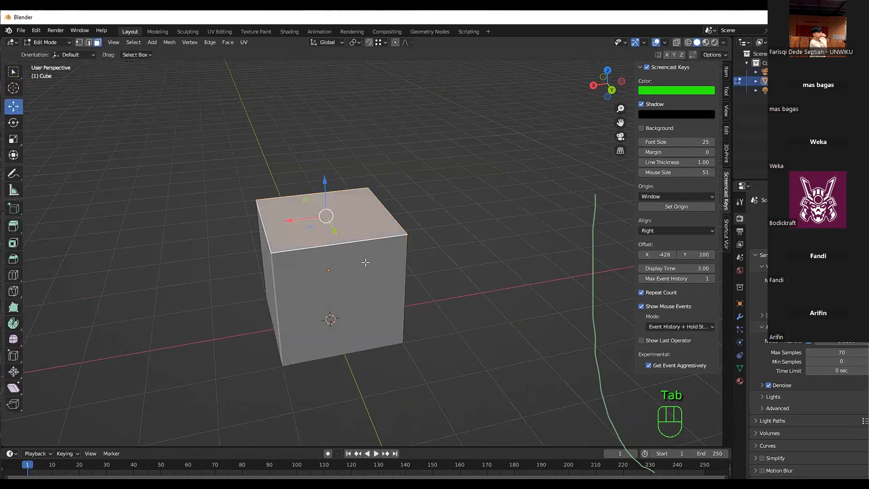
# Try vertex, edge and face selection in turn on the cube's upper part, and clear the selection.
pyautogui.click(322, 171)
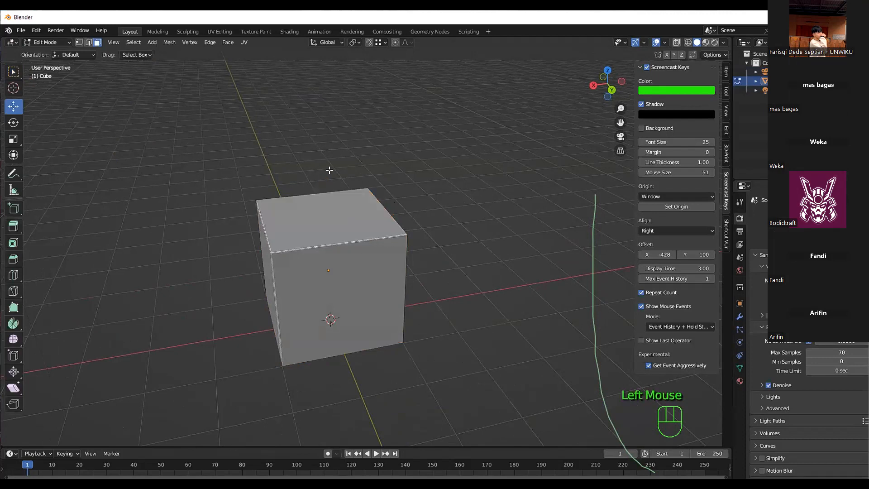
pyautogui.press('1')
pyautogui.click(256, 200)
pyautogui.press('2')
pyautogui.click(327, 194)
pyautogui.press('3')
pyautogui.click(384, 206)
pyautogui.click(385, 205)
pyautogui.press('1')
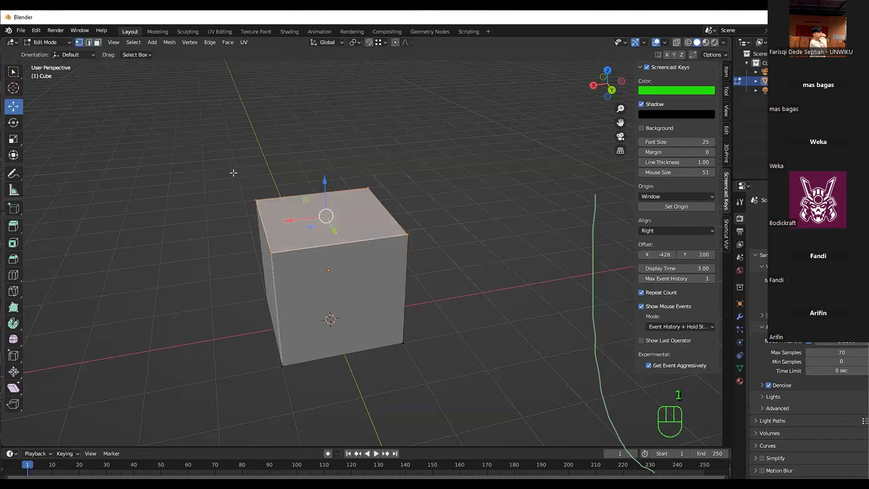
pyautogui.click(337, 216)
pyautogui.click(474, 190)
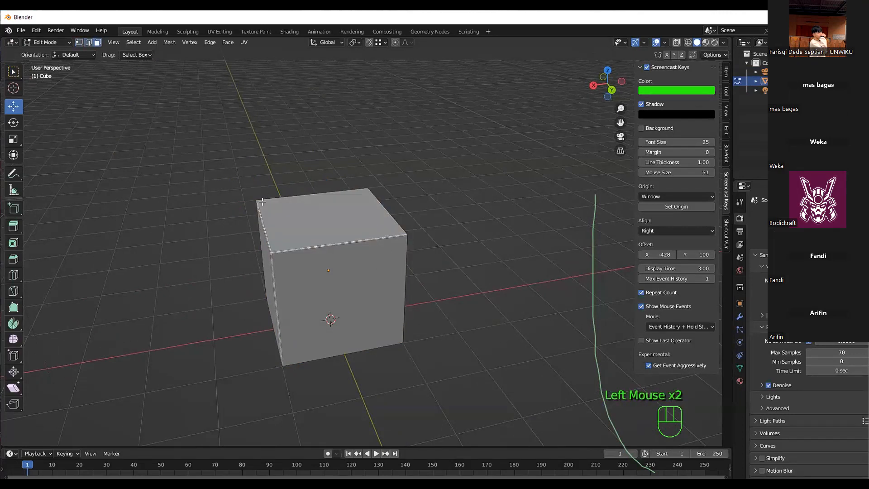
# Select the cube's top face, try moving it upward, and cancel the move.
pyautogui.click(302, 212)
pyautogui.click(290, 138)
pyautogui.click(330, 220)
pyautogui.moveTo(330, 220); pyautogui.dragTo(330, 149)
pyautogui.press('Escape')
# In Object Mode, try moving, rotating and scaling the whole cube, cancelling each transform.
pyautogui.press('Tab')
pyautogui.click(222, 174)
pyautogui.click(326, 218)
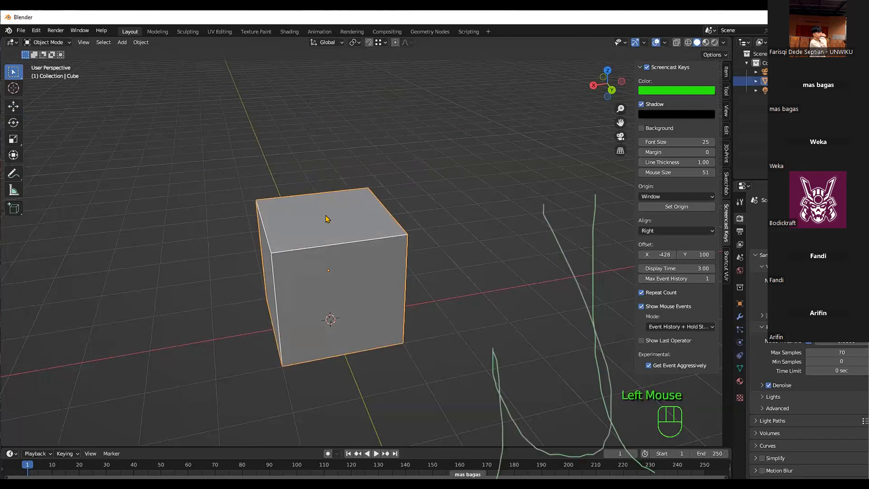
pyautogui.press('g')
pyautogui.press('Escape')
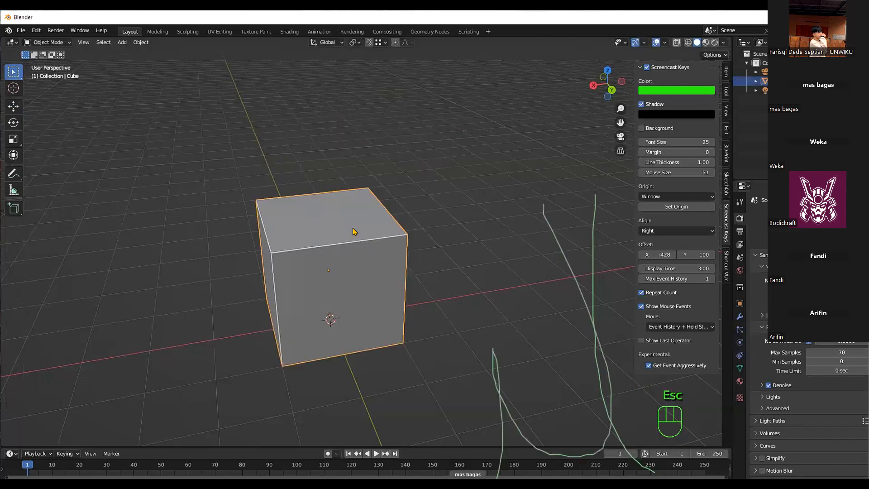
pyautogui.press('r')
pyautogui.press('Escape')
pyautogui.press('s')
pyautogui.press('Escape')
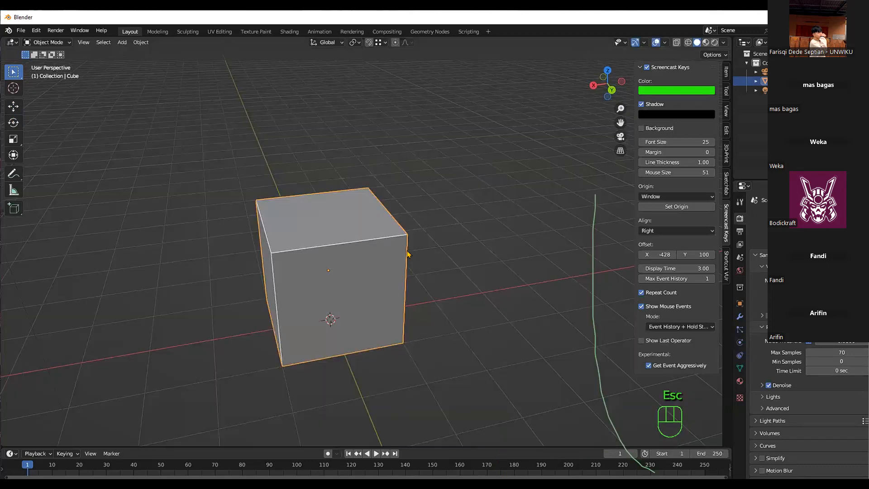
# Enter Edit Mode with face selection and pick the cube's top face using the Select Box tool.
pyautogui.press('Tab')
pyautogui.press('3')
pyautogui.click(419, 199)
pyautogui.click(353, 221)
pyautogui.click(454, 189)
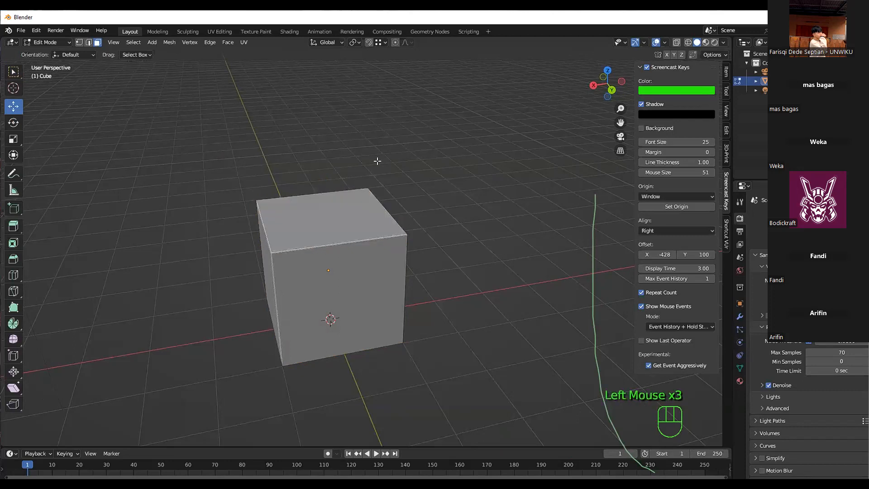
pyautogui.click(14, 71)
pyautogui.click(326, 167)
pyautogui.click(312, 218)
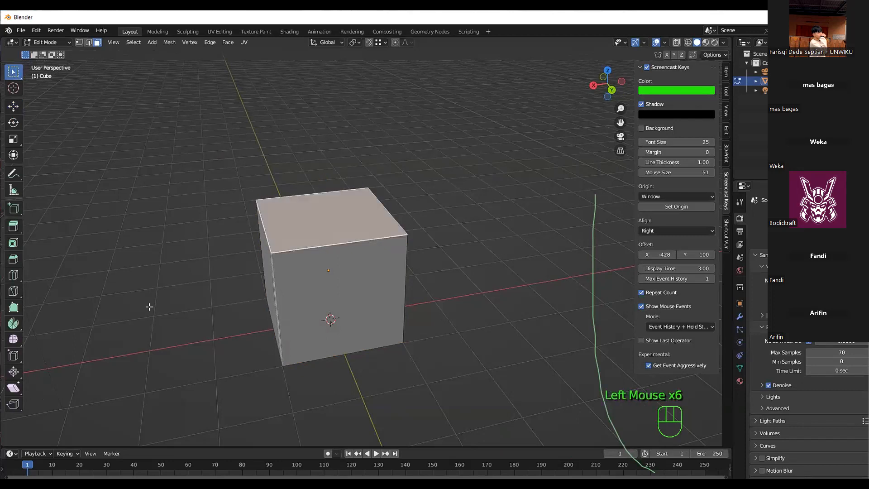
# Try moving, scaling and rotating the cube's top face, cancelling each transform.
pyautogui.press('e')
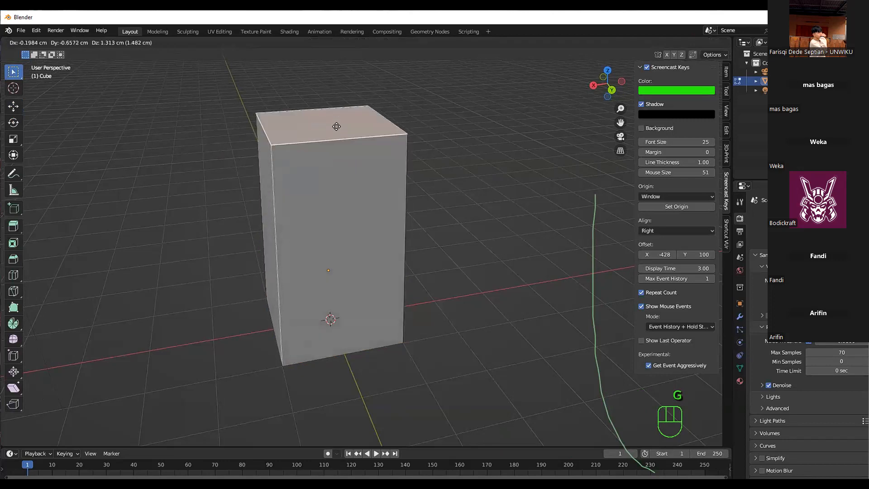
pyautogui.press('Escape')
pyautogui.press('s')
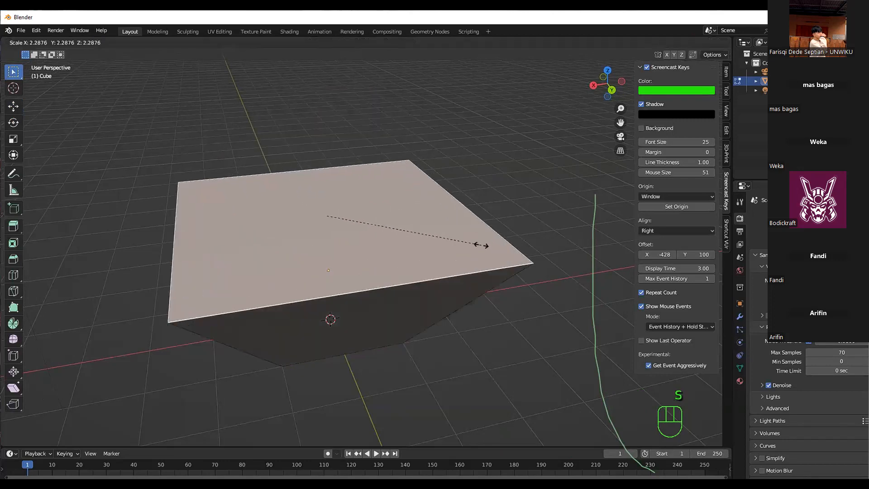
pyautogui.press('Escape')
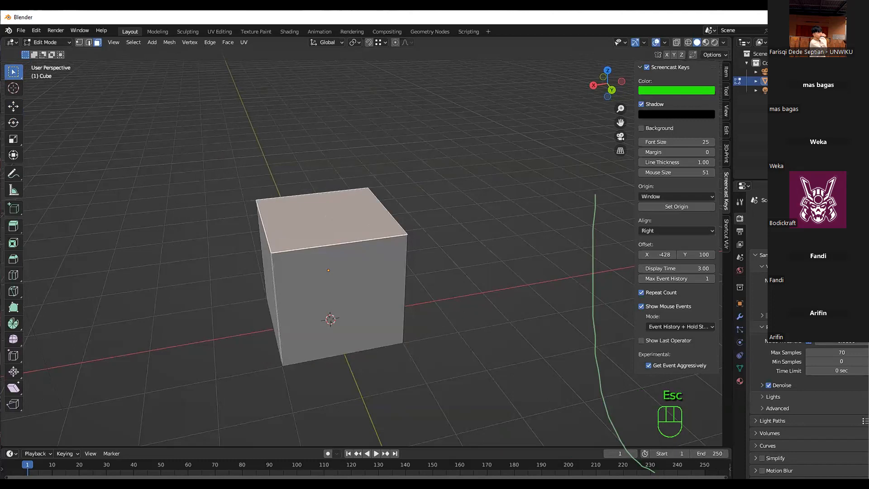
pyautogui.press('r')
pyautogui.press('Escape')
pyautogui.press('s')
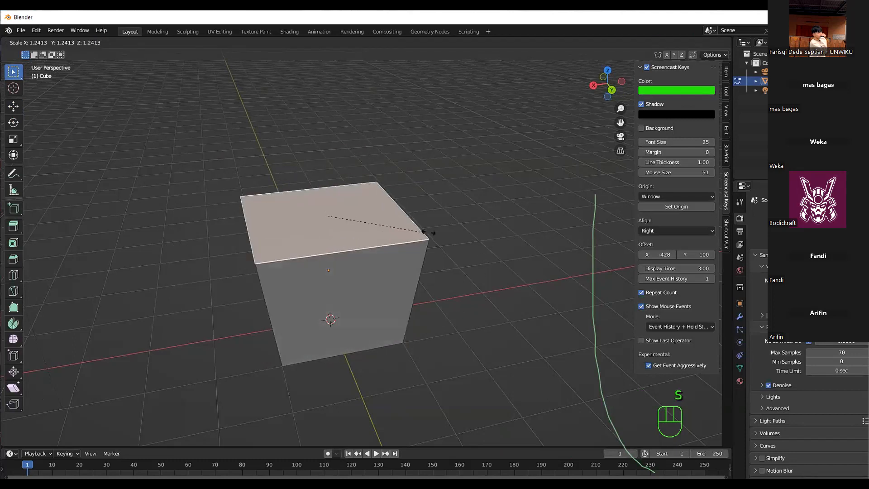
pyautogui.press('Escape')
# Try the Rotate tool on the top face and switch to the Move tool.
pyautogui.click(14, 123)
pyautogui.press('Escape')
pyautogui.click(13, 106)
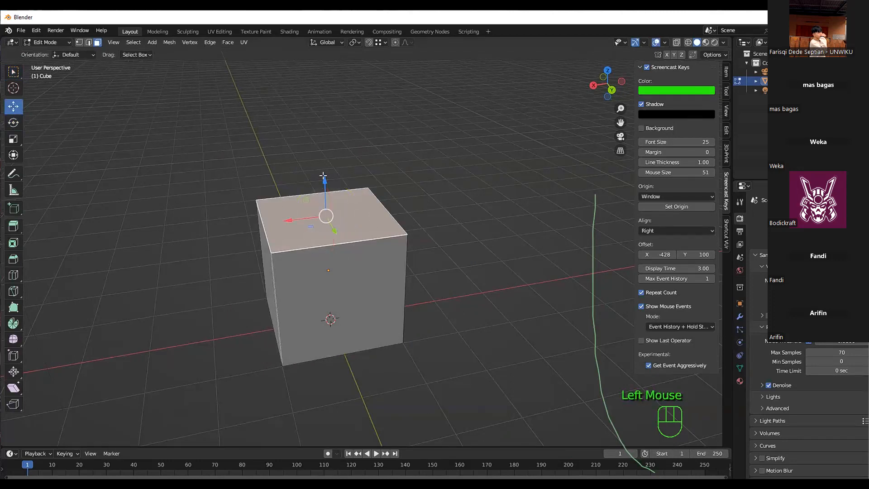
# Try scaling and moving the cube's top face, and rotating it about the X axis.
pyautogui.press('s')
pyautogui.press('Escape')
pyautogui.press('g')
pyautogui.press('Escape')
pyautogui.press('r')
pyautogui.press('x')
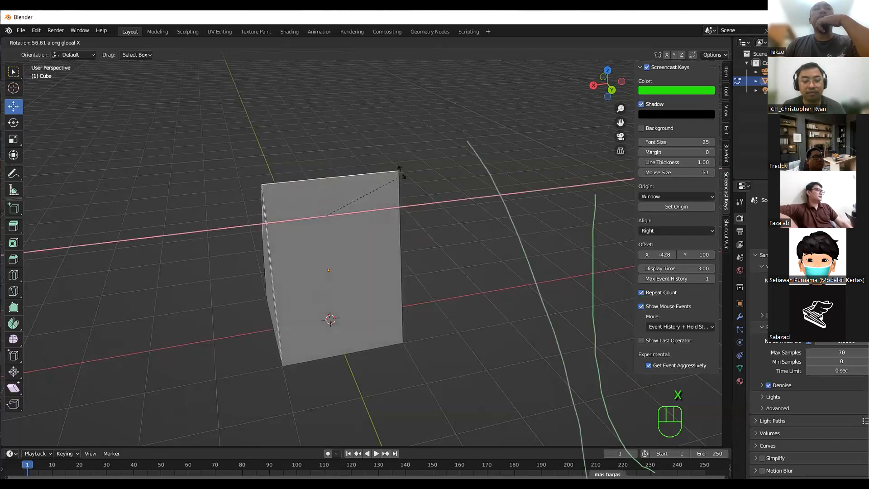
pyautogui.press('Escape')
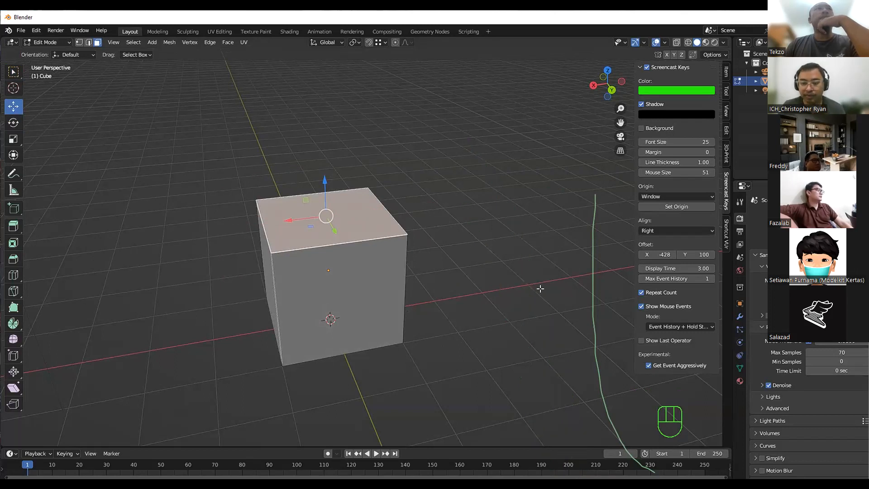
# Toggle repeatedly between Object Mode and Edit Mode, reselecting the cube's top face in face selection mode.
pyautogui.scroll(1, 322, 218)
pyautogui.press('Tab')
pyautogui.press('Tab')
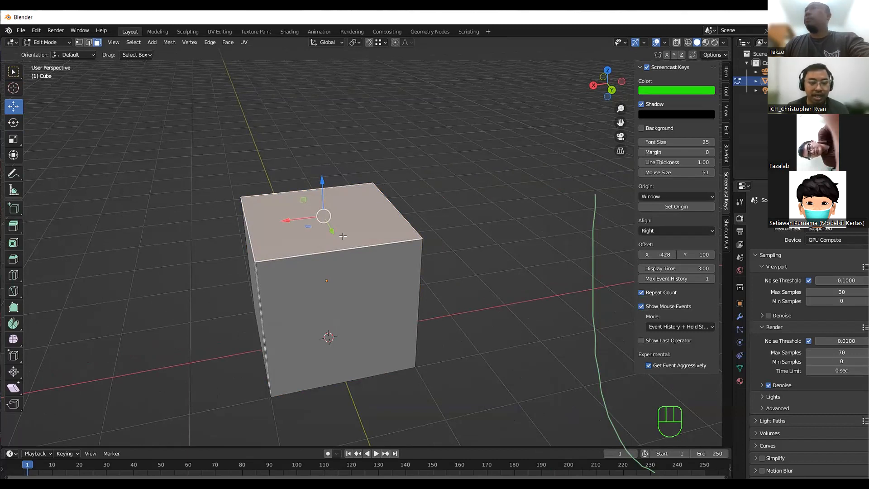
pyautogui.press('Tab')
pyautogui.press('Tab')
pyautogui.press('3')
pyautogui.click(395, 231)
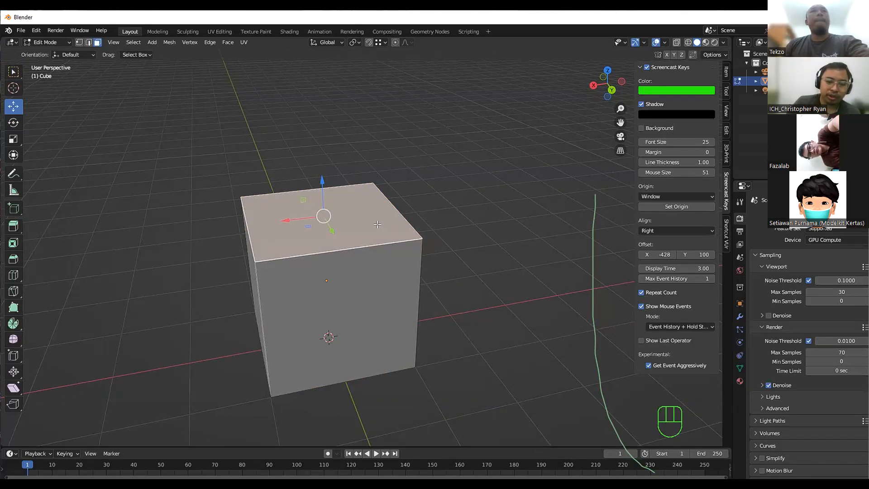
pyautogui.scroll(-2, 417, 235)
pyautogui.click(417, 235)
pyautogui.press('Tab')
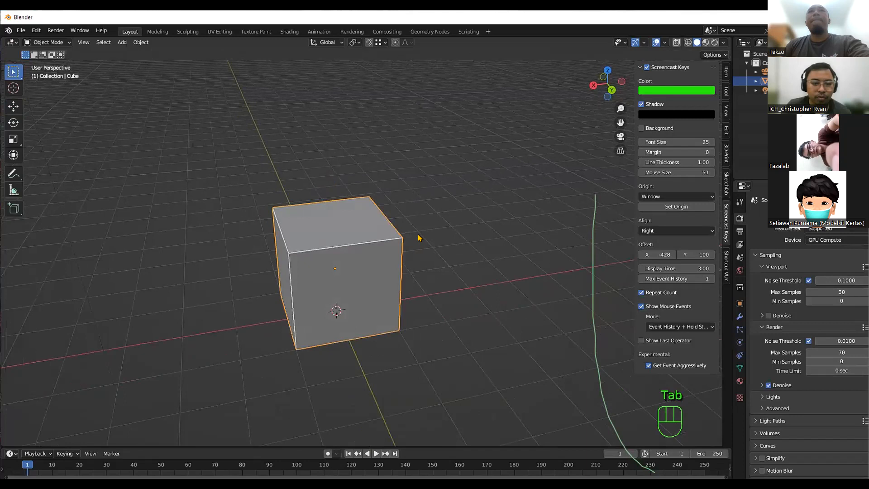
pyautogui.press('Tab')
pyautogui.click(356, 227)
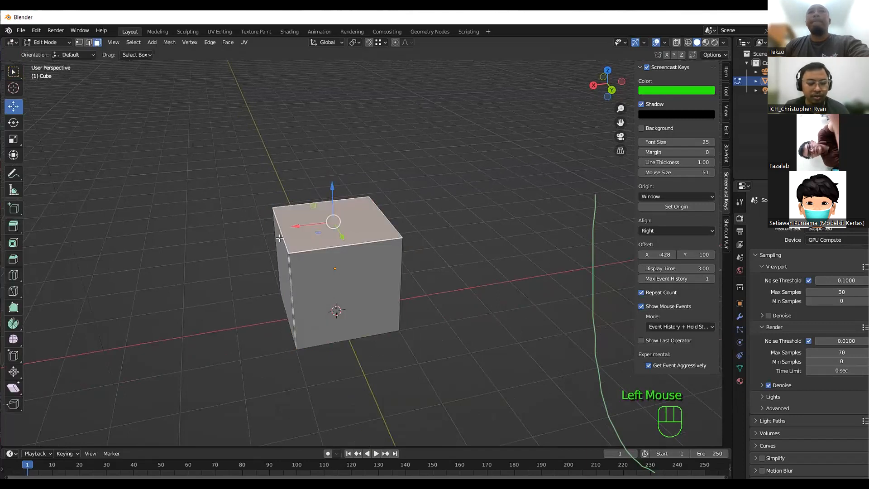
pyautogui.press('Tab')
pyautogui.press('Tab')
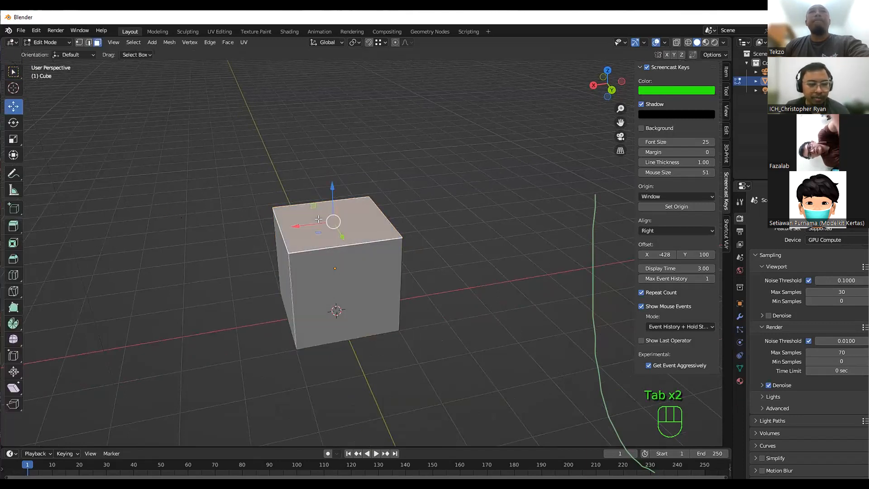
# Try extruding the cube's top face upward with the Extrude Region tool.
pyautogui.click(13, 225)
pyautogui.moveTo(332, 189); pyautogui.dragTo(338, 94)
pyautogui.hotkey('ctrl', 'z')
pyautogui.press('Tab')
pyautogui.press('Tab')
# Clear the selection and pick the cube's top face with the Select Box tool.
pyautogui.click(15, 111)
pyautogui.click(120, 136)
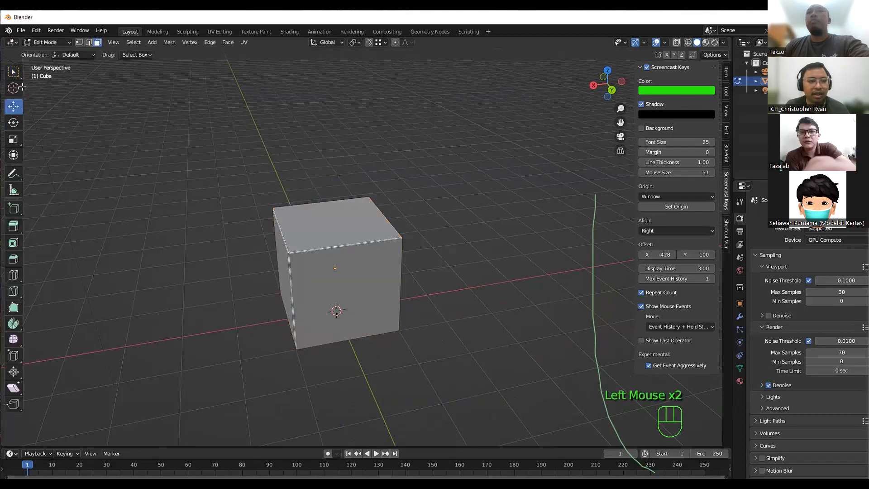
pyautogui.click(14, 73)
pyautogui.click(353, 224)
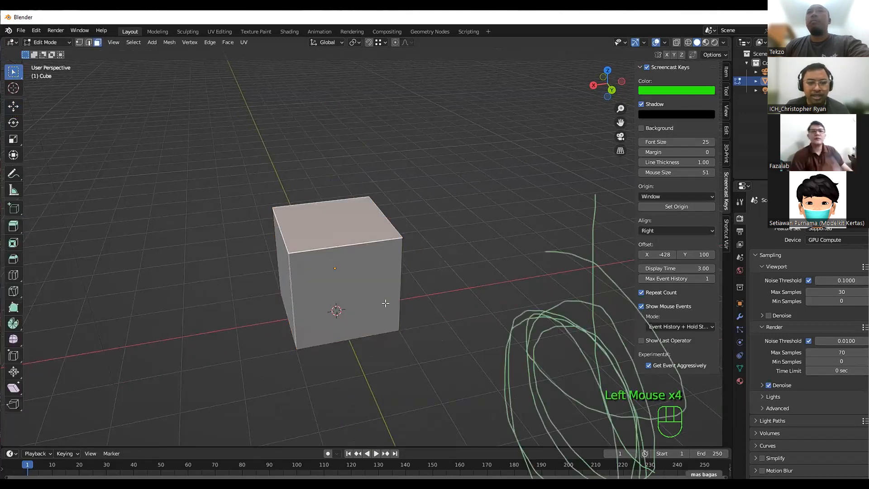
pyautogui.click(384, 302)
pyautogui.click(355, 228)
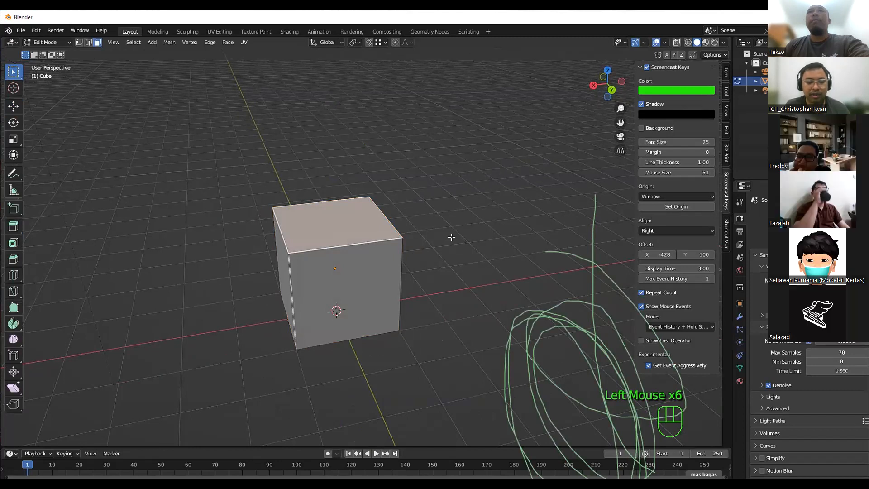
# Try extruding the cube's top face upward and one of its side faces outward.
pyautogui.press('e')
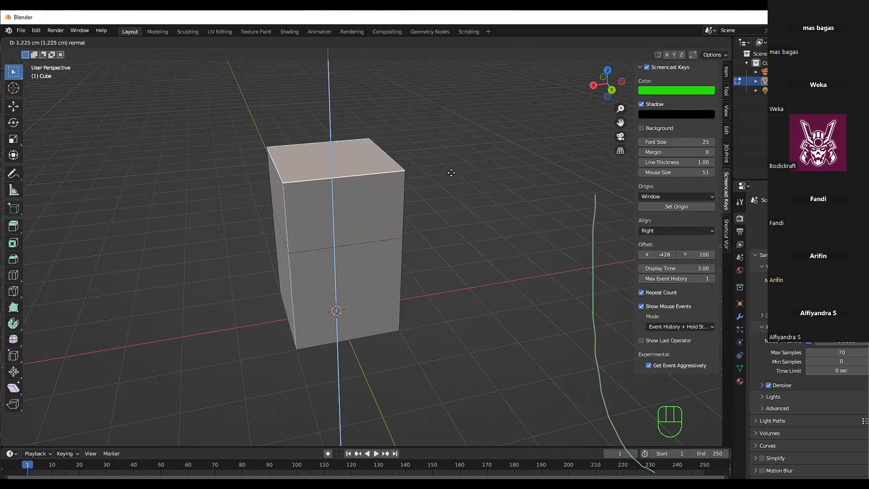
pyautogui.click(457, 121)
pyautogui.hotkey('ctrl', 'z')
pyautogui.moveTo(466, 159); pyautogui.dragTo(485, 319, button='middle')
pyautogui.click(471, 320)
pyautogui.press('e')
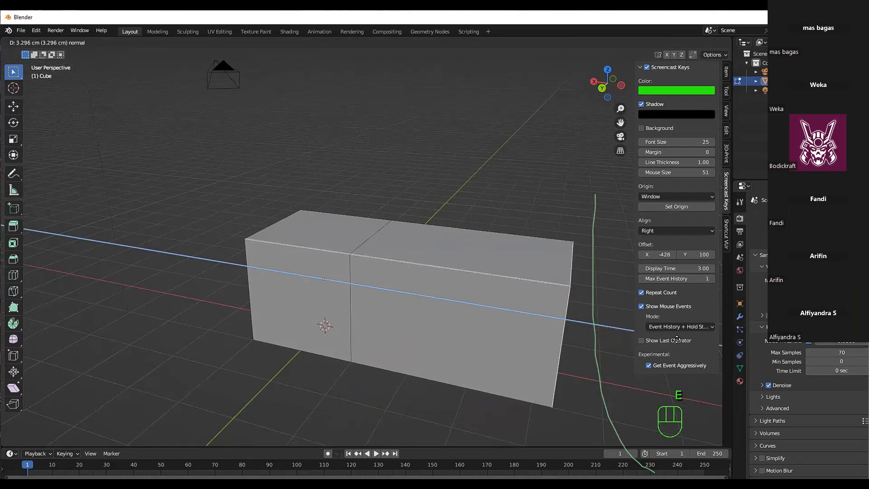
pyautogui.rightClick(531, 316)
# Return to Object Mode and deselect the cube.
pyautogui.press('Tab')
pyautogui.moveTo(481, 316); pyautogui.dragTo(324, 312, button='middle')
pyautogui.click(324, 313)
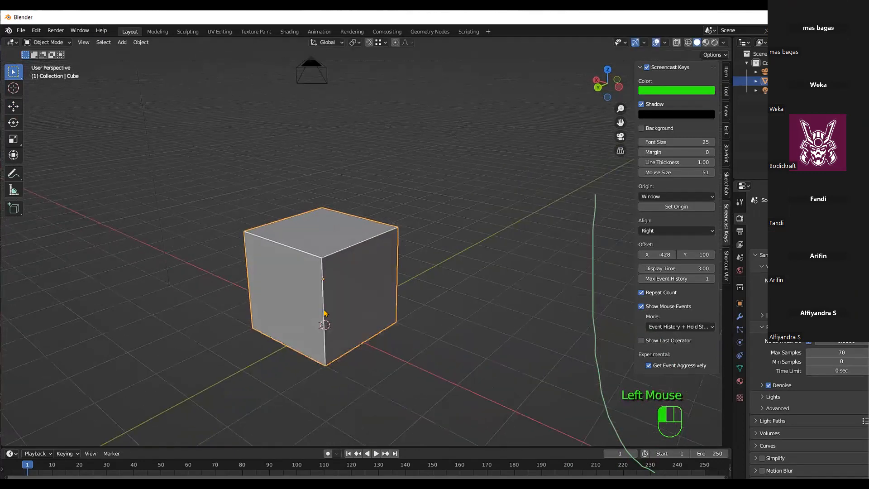
pyautogui.click(392, 217)
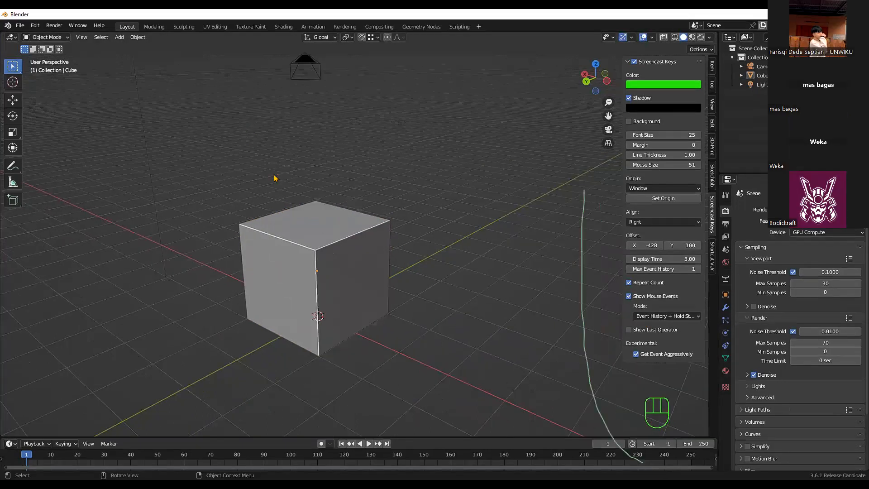
pyautogui.click(381, 157)
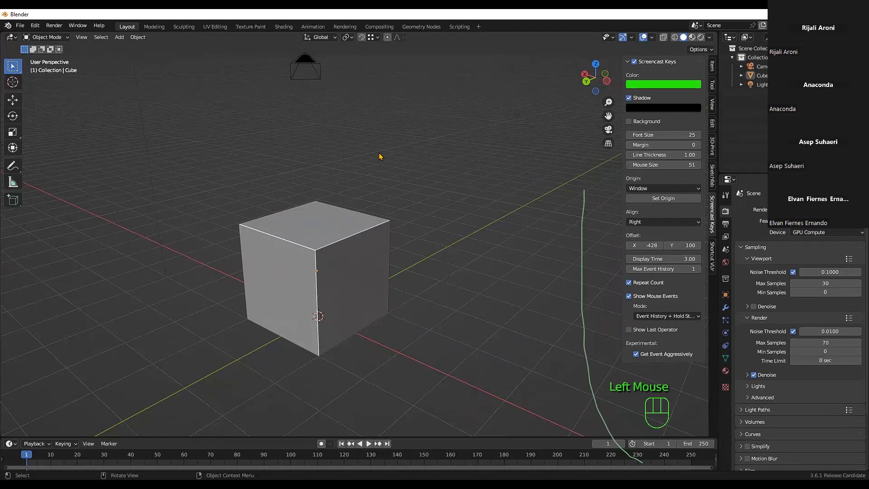
# Open the recent file latihan.blend and examine the train model from different angles and distances.
pyautogui.click(20, 25)
pyautogui.moveTo(77, 55)
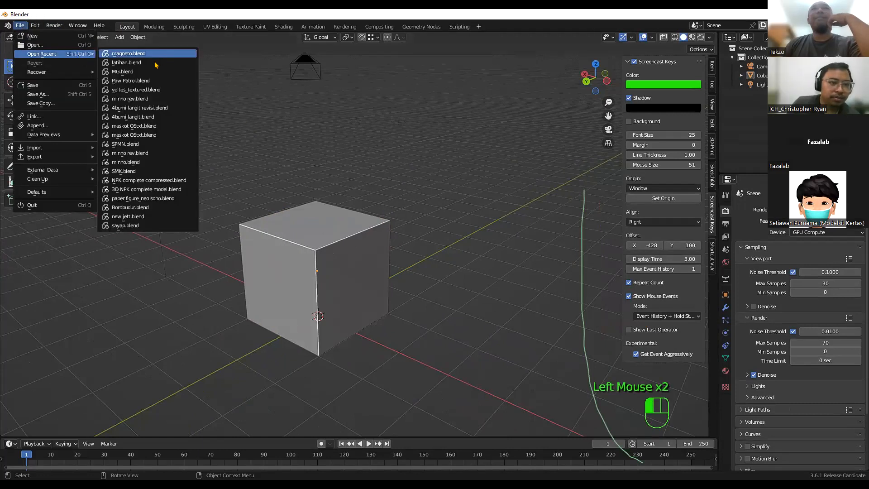
pyautogui.click(134, 63)
pyautogui.click(427, 267)
pyautogui.scroll(-2, 378, 202)
pyautogui.moveTo(378, 202); pyautogui.dragTo(460, 222, button='middle')
pyautogui.scroll(3, 447, 134)
pyautogui.scroll(-3, 459, 222)
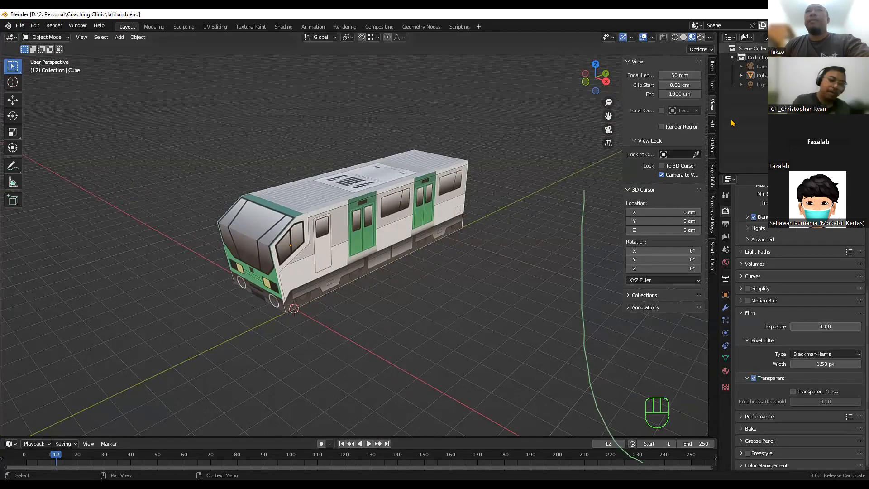
# Start a new file and frame its default cube in the viewport.
pyautogui.click(20, 25)
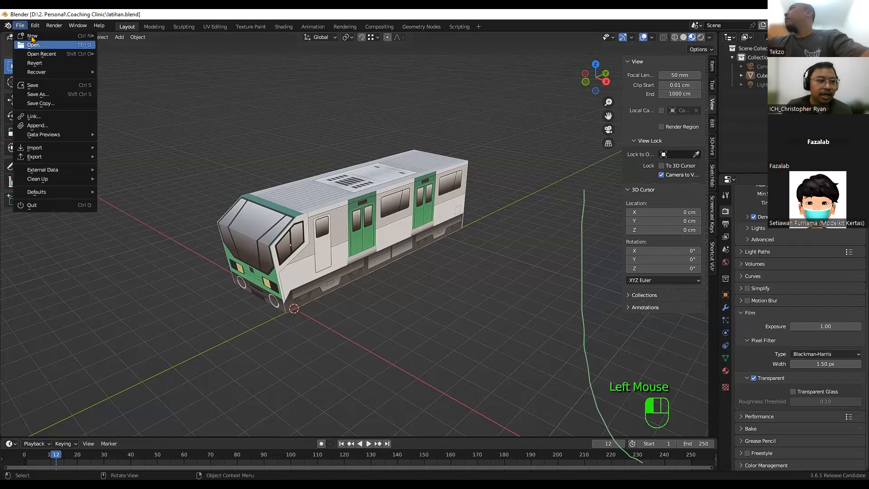
pyautogui.moveTo(40, 36)
pyautogui.press('Return')
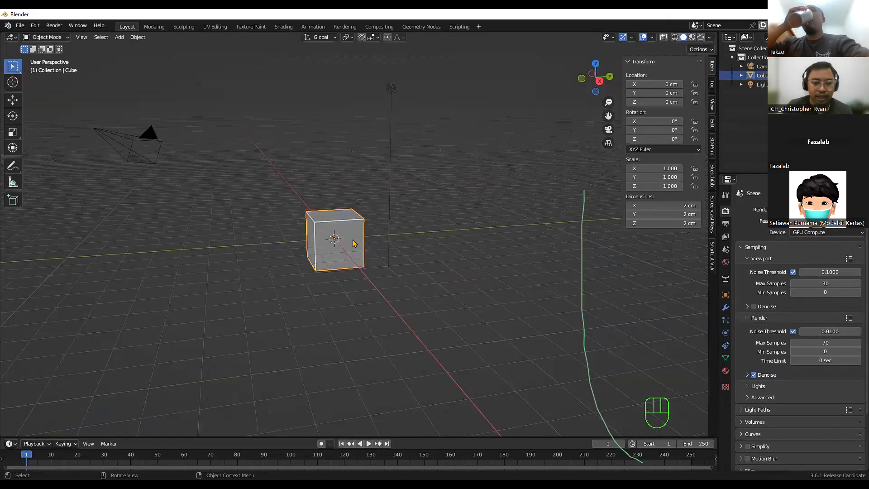
pyautogui.scroll(2, 349, 236)
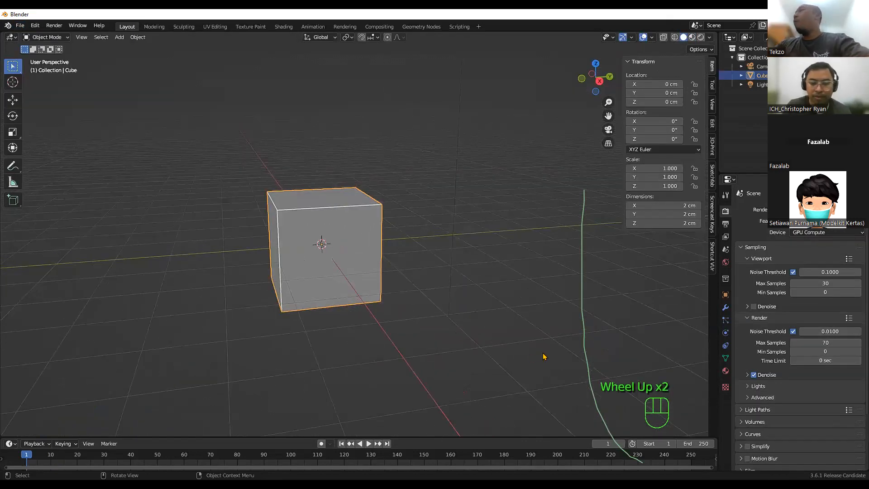
pyautogui.keyDown('shift'); pyautogui.moveTo(462, 333); pyautogui.dragTo(527, 363, button='middle'); pyautogui.keyUp('shift')
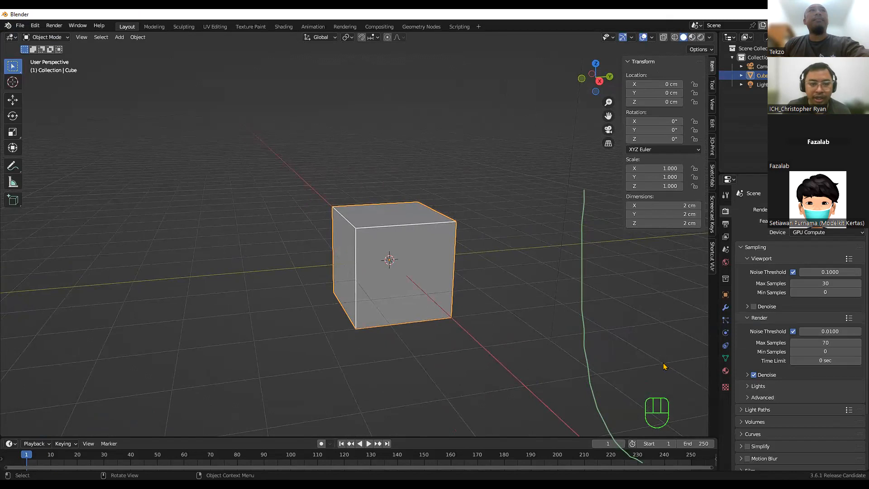
pyautogui.moveTo(678, 363); pyautogui.dragTo(595, 430, button='middle')
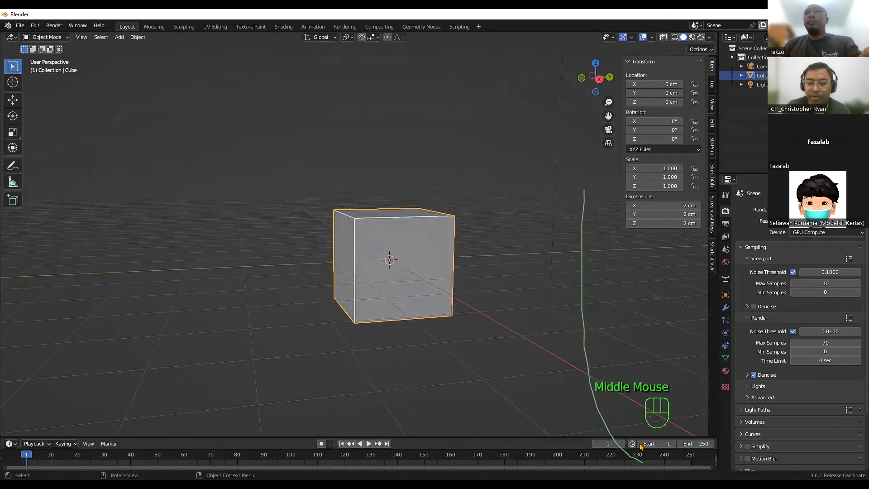
pyautogui.keyDown('shift'); pyautogui.moveTo(477, 341); pyautogui.dragTo(489, 323, button='middle'); pyautogui.keyUp('shift')
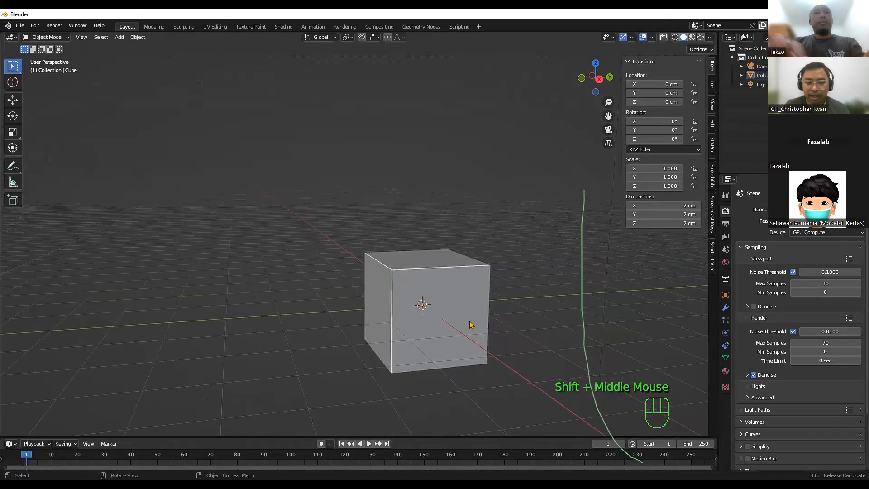
# Enter Edit Mode on the default cube and select its negative-Y side face in face selection mode.
pyautogui.click(455, 278)
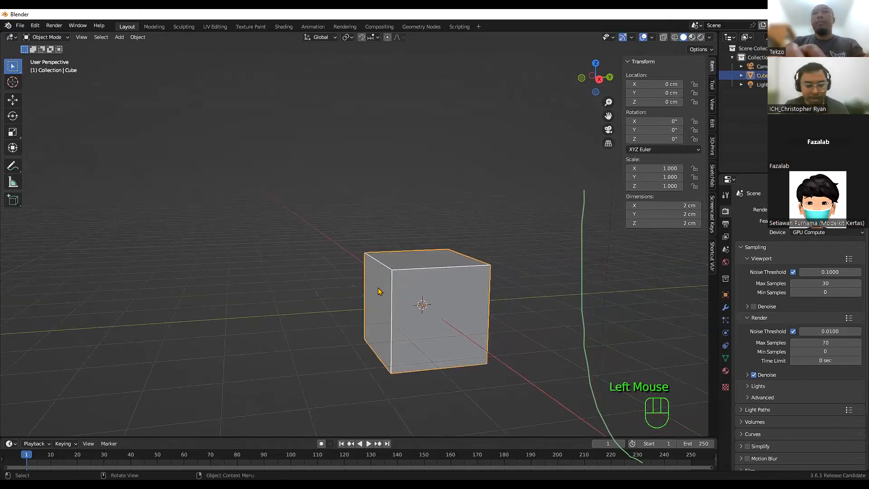
pyautogui.press('Tab')
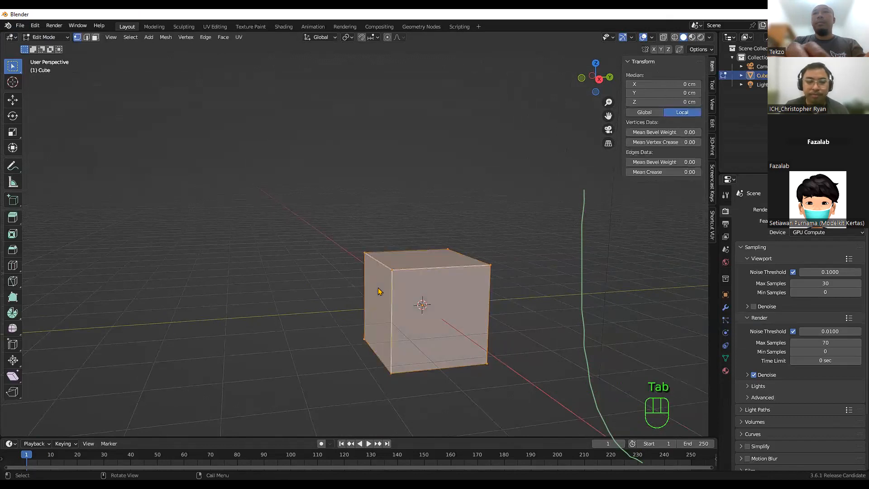
pyautogui.click(321, 280)
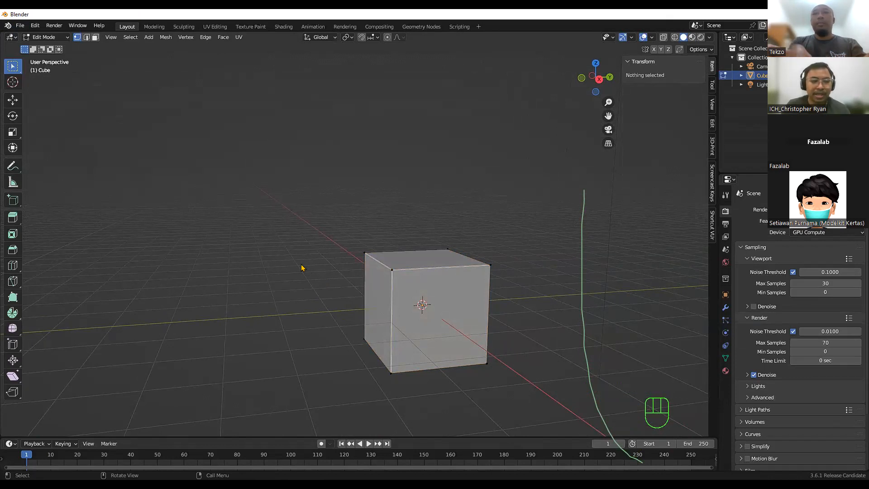
pyautogui.press('3')
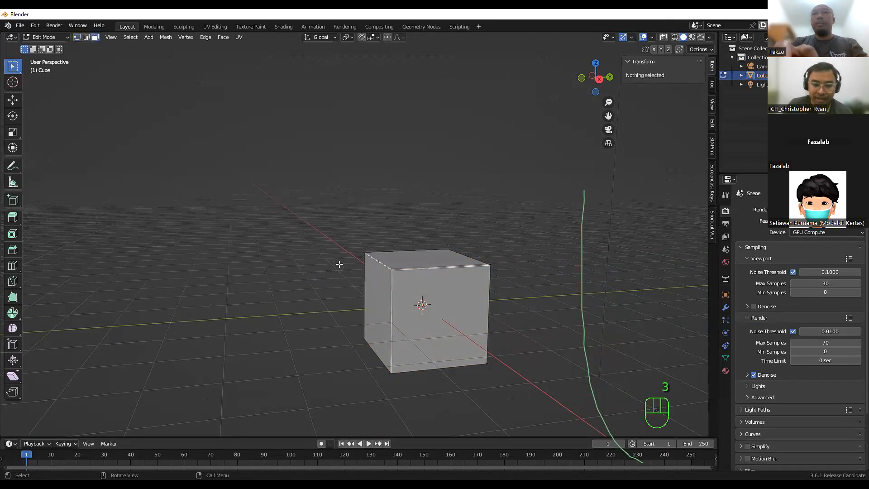
pyautogui.click(376, 295)
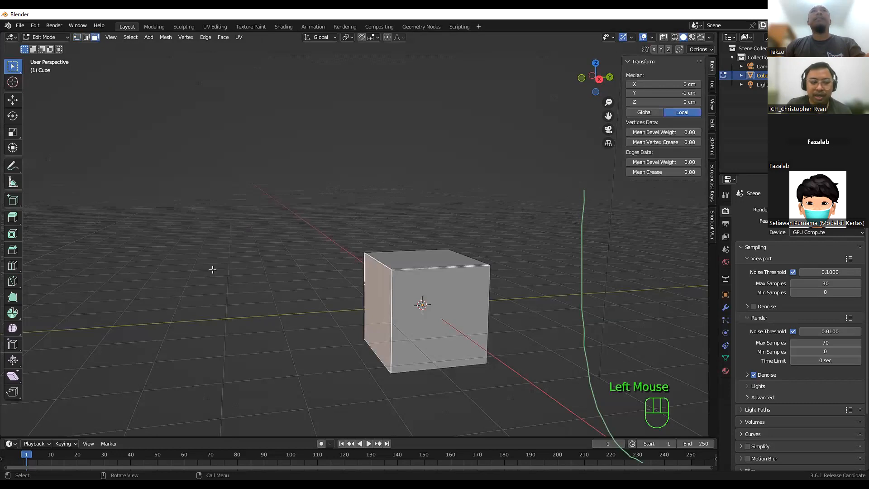
# Try moving the cube's negative-Y side face freely without an axis constraint.
pyautogui.press('g')
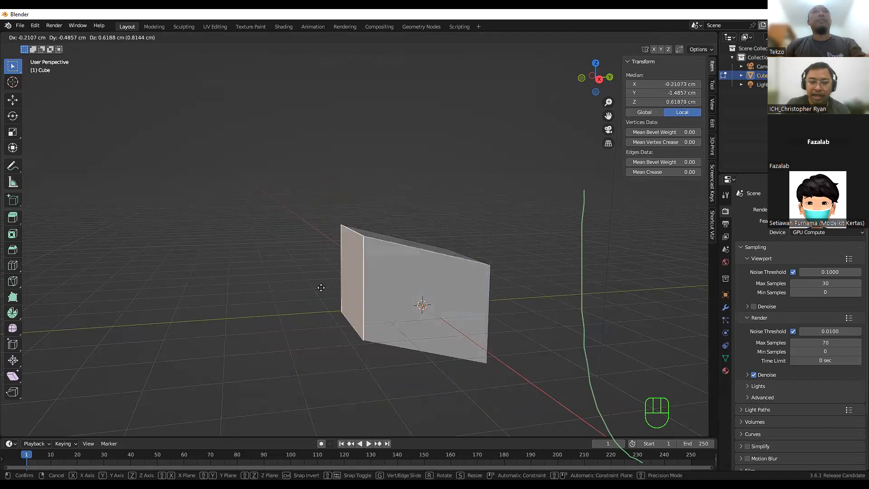
pyautogui.press('Escape')
pyautogui.press('g')
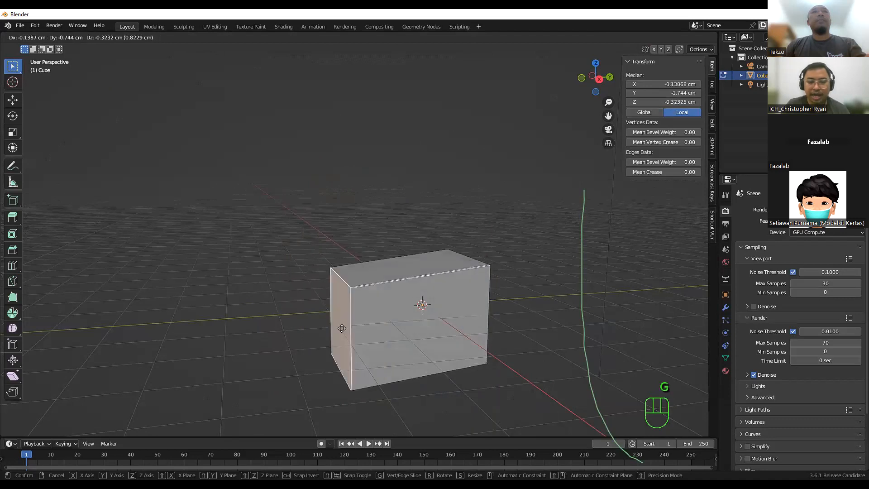
pyautogui.press('Escape')
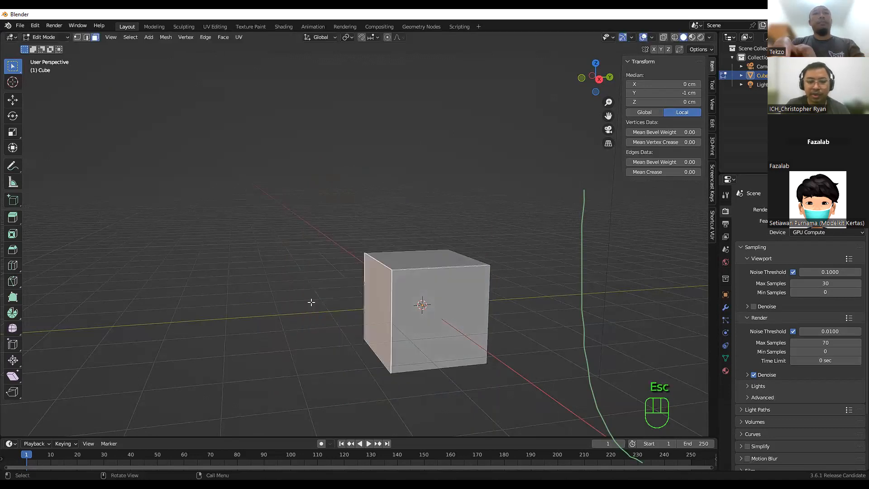
# Toggle to Object Mode and back to Edit Mode, and clear the face selection.
pyautogui.moveTo(316, 256); pyautogui.dragTo(319, 295, button='middle')
pyautogui.press('Tab')
pyautogui.press('Tab')
pyautogui.click(295, 229)
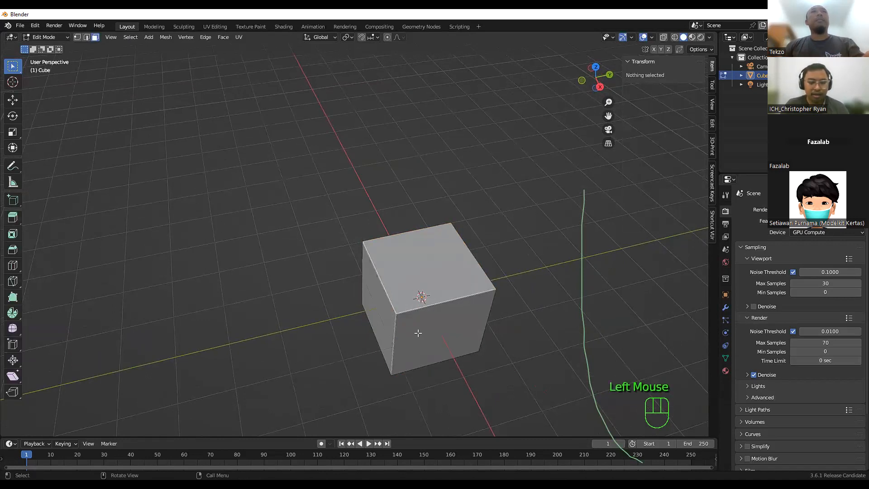
# Move the cube's negative-Y side face about 4.3 cm outward along the Y axis and deselect it.
pyautogui.press('3')
pyautogui.moveTo(299, 245); pyautogui.dragTo(357, 299, button='middle')
pyautogui.click(360, 301)
pyautogui.moveTo(279, 295); pyautogui.dragTo(265, 295, button='middle')
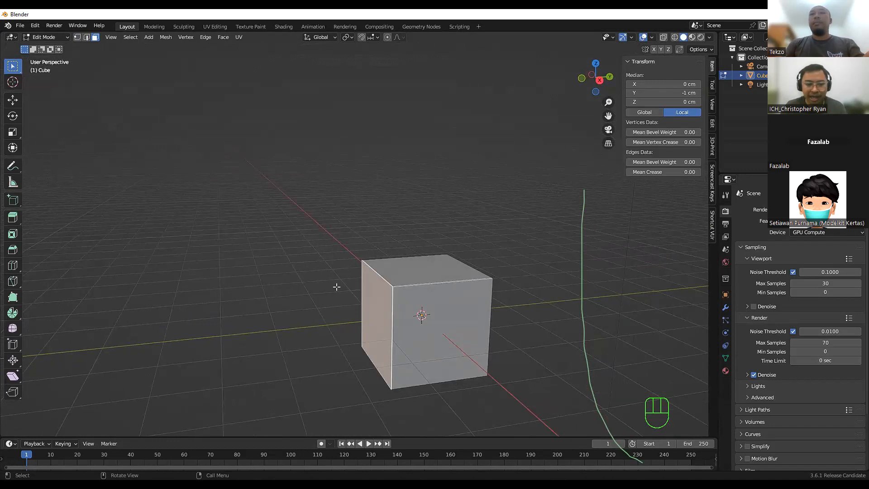
pyautogui.press('g')
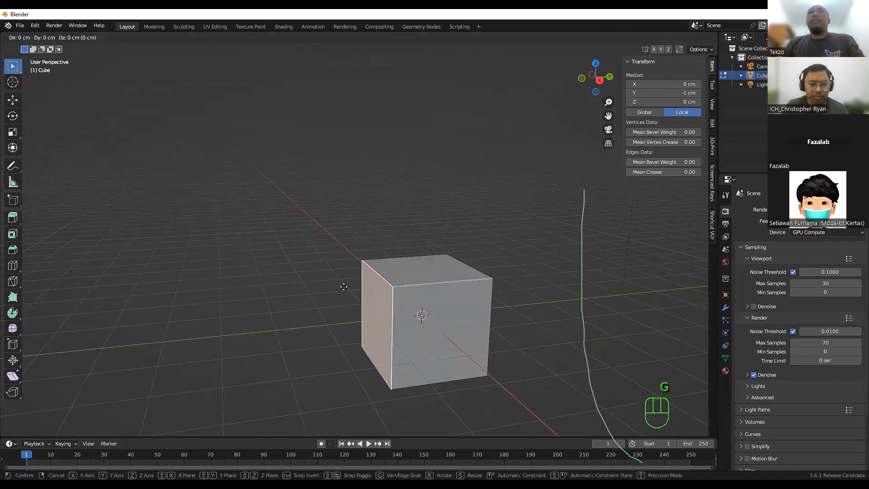
pyautogui.press('y')
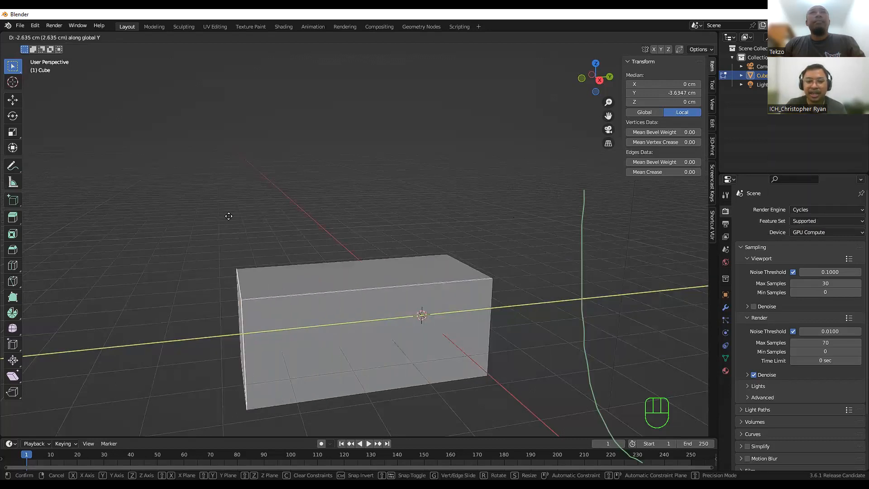
pyautogui.click(113, 220)
pyautogui.scroll(-2, 113, 222)
pyautogui.click(141, 231)
# Examine the elongated box from several angles and toggle Object Mode and Edit Mode.
pyautogui.moveTo(141, 231); pyautogui.dragTo(283, 224, button='middle')
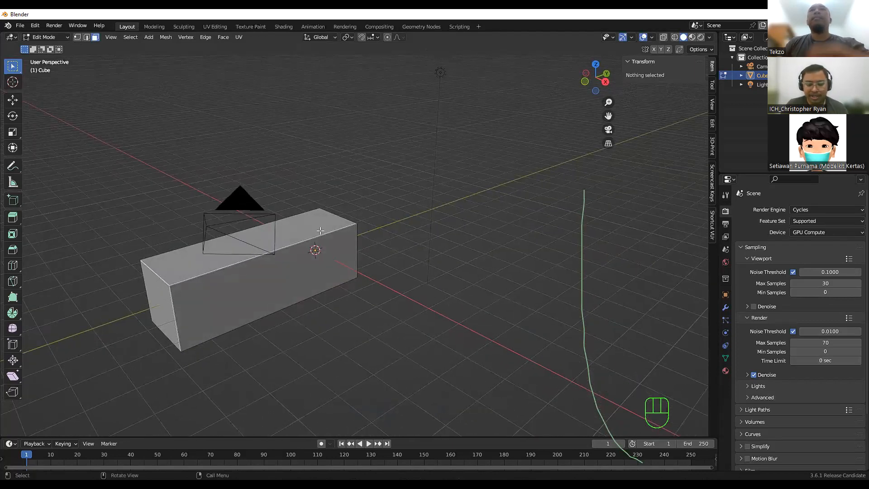
pyautogui.keyDown('shift'); pyautogui.moveTo(321, 231); pyautogui.dragTo(481, 188, button='middle'); pyautogui.keyUp('shift')
pyautogui.scroll(3, 468, 207)
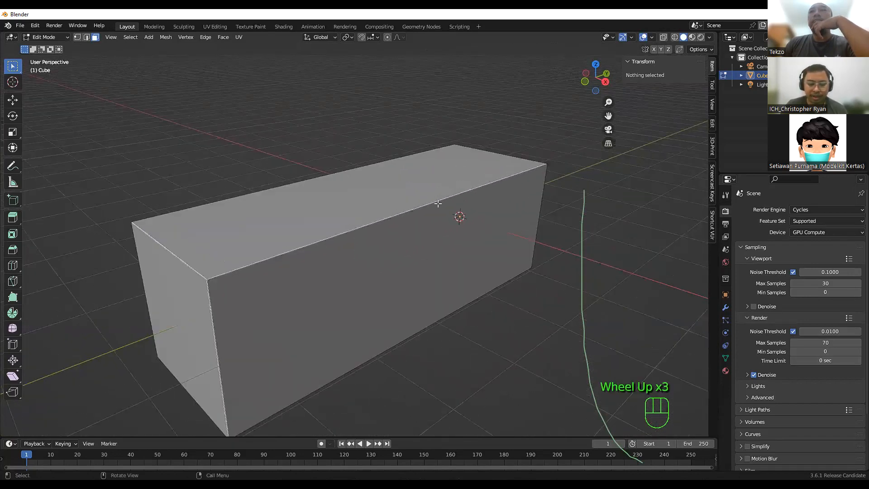
pyautogui.scroll(-1, 419, 223)
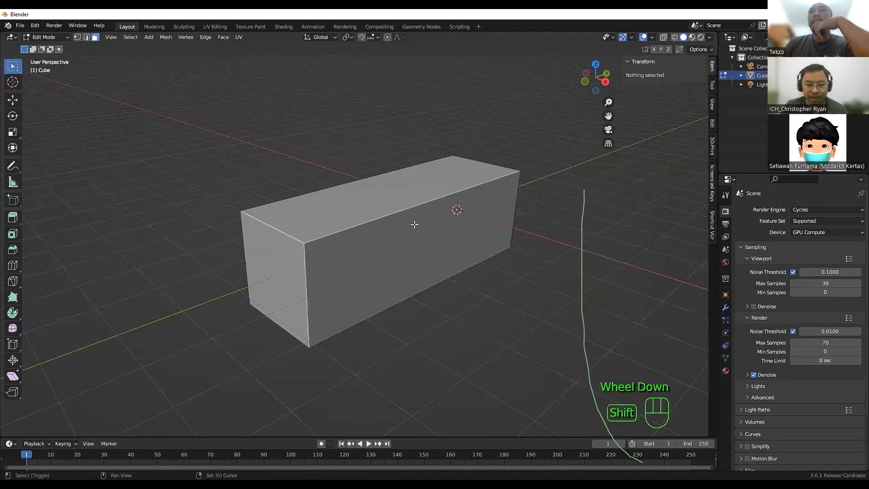
pyautogui.keyDown('shift'); pyautogui.moveTo(491, 170); pyautogui.dragTo(490, 251, button='middle'); pyautogui.keyUp('shift')
pyautogui.moveTo(565, 205); pyautogui.dragTo(548, 200, button='middle')
pyautogui.keyDown('shift'); pyautogui.moveTo(507, 246); pyautogui.dragTo(512, 247, button='middle'); pyautogui.keyUp('shift')
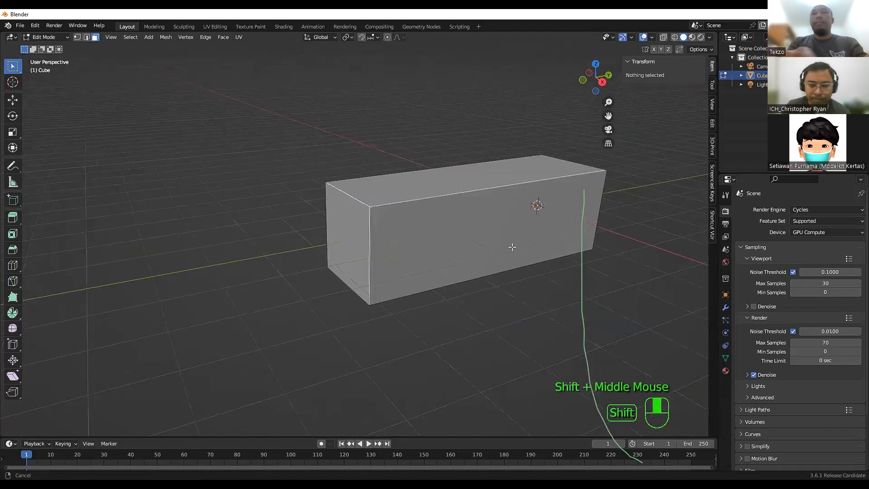
pyautogui.press('Tab')
pyautogui.press('Tab')
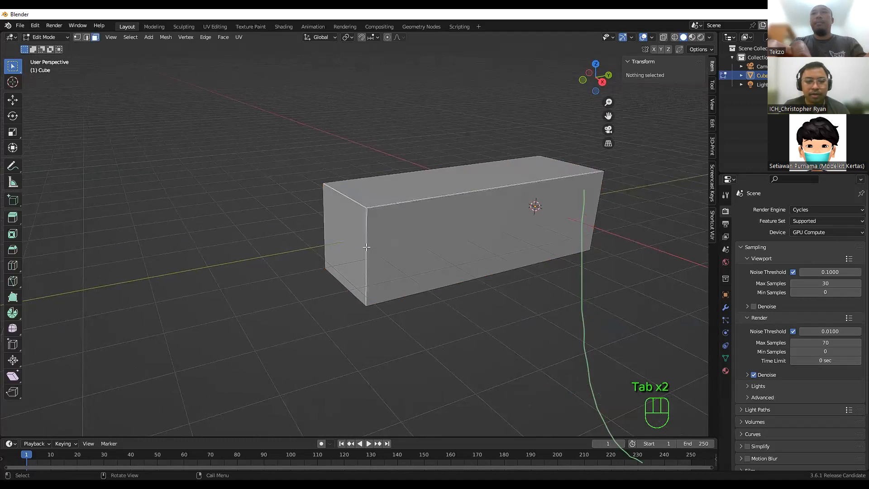
# Alternate between edge and face selection modes, finishing in edge mode with the top edge of the box's negative-Y end selected.
pyautogui.click(344, 194)
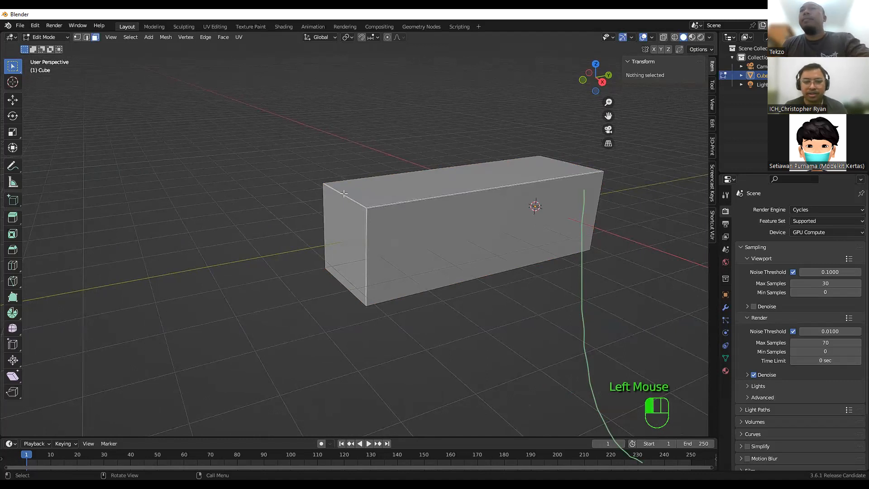
pyautogui.press('2')
pyautogui.click(342, 197)
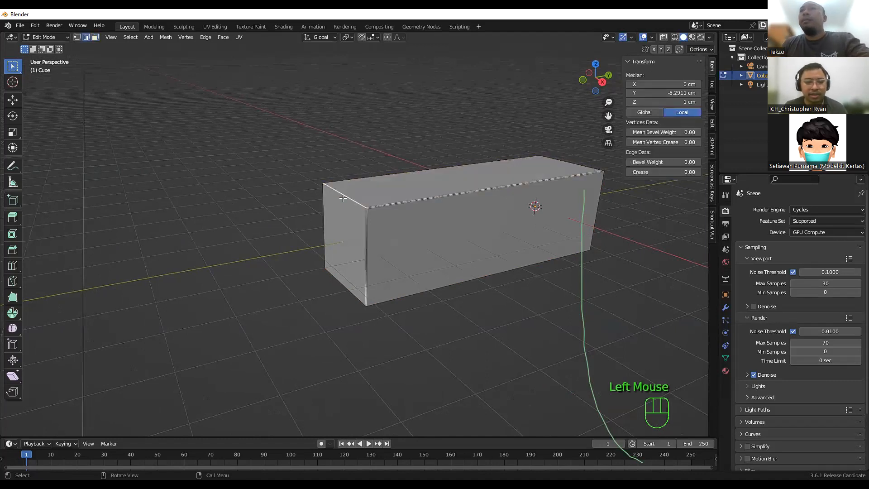
pyautogui.click(275, 176)
pyautogui.press('3')
pyautogui.click(357, 212)
pyautogui.click(265, 216)
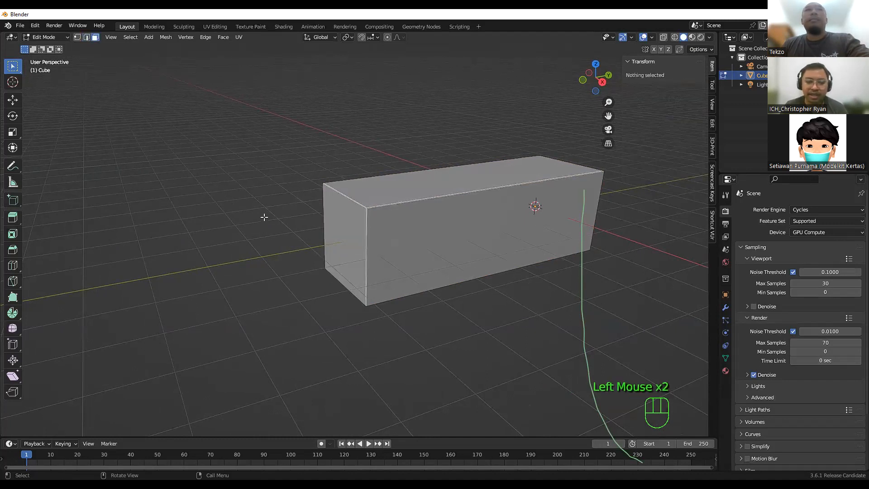
pyautogui.press('2')
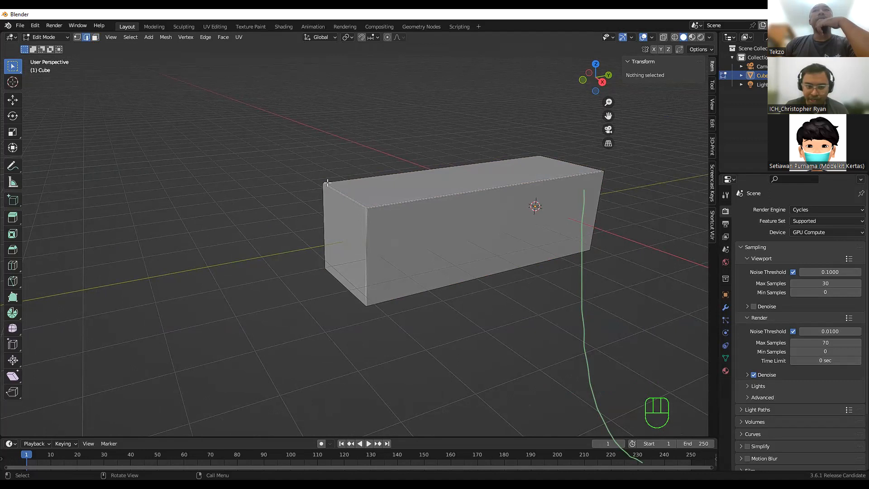
pyautogui.click(345, 196)
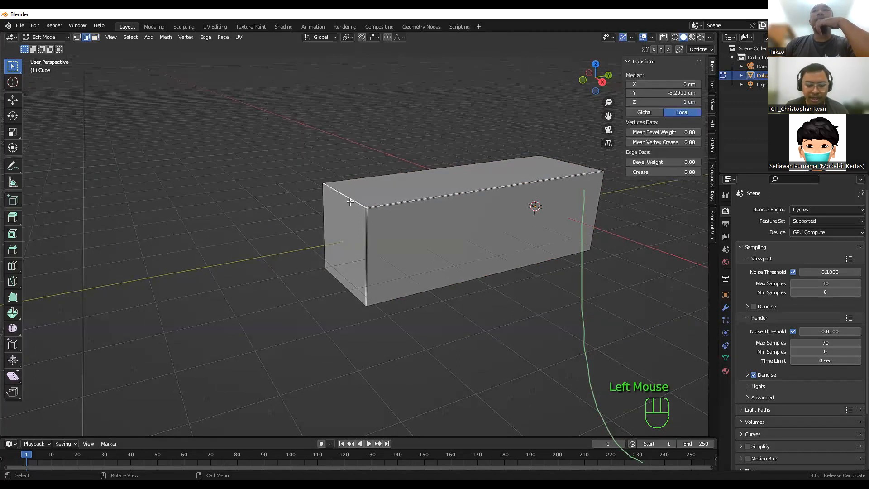
pyautogui.press('g')
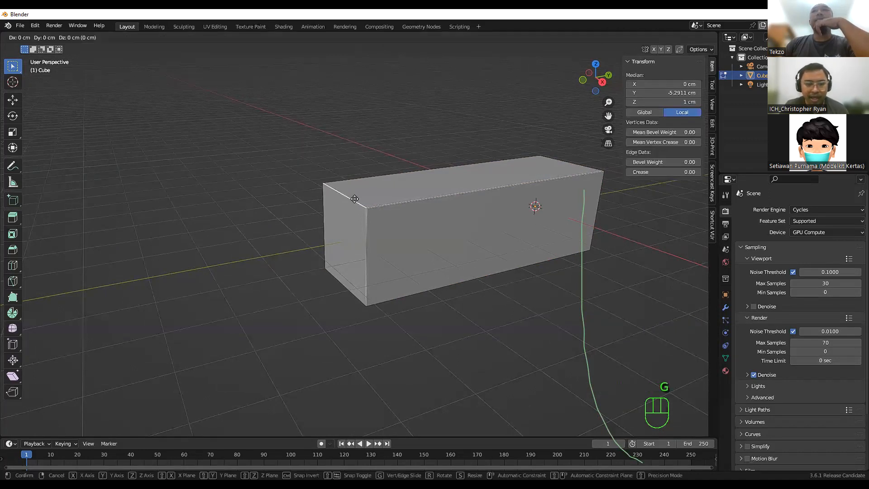
pyautogui.press('y')
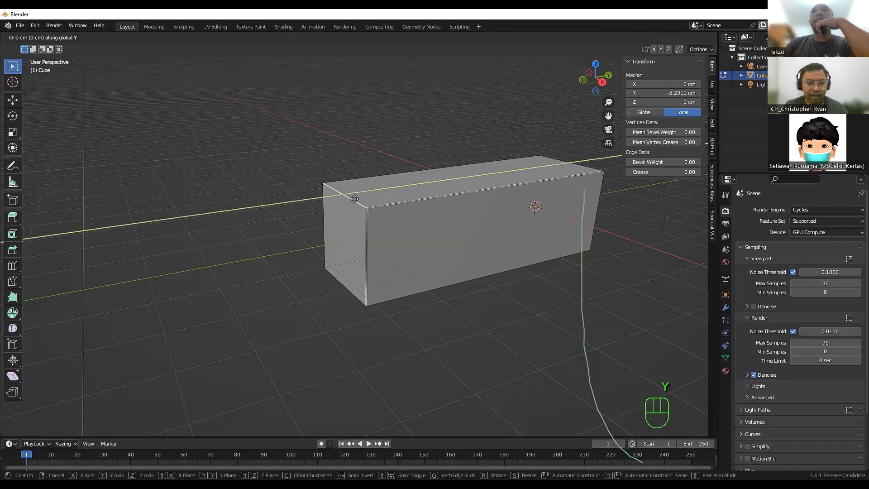
pyautogui.press('Escape')
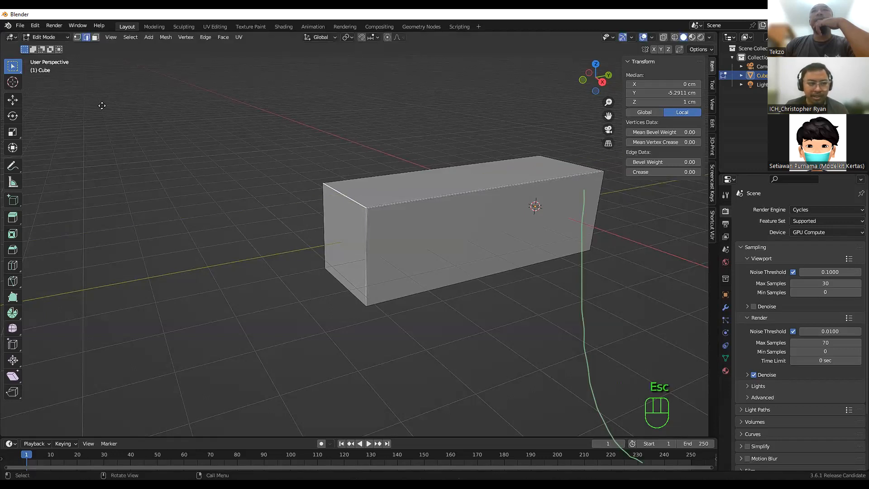
# Move the selected top edge about 1 cm outward along negative Y with the Move tool, and reselect that edge.
pyautogui.click(13, 100)
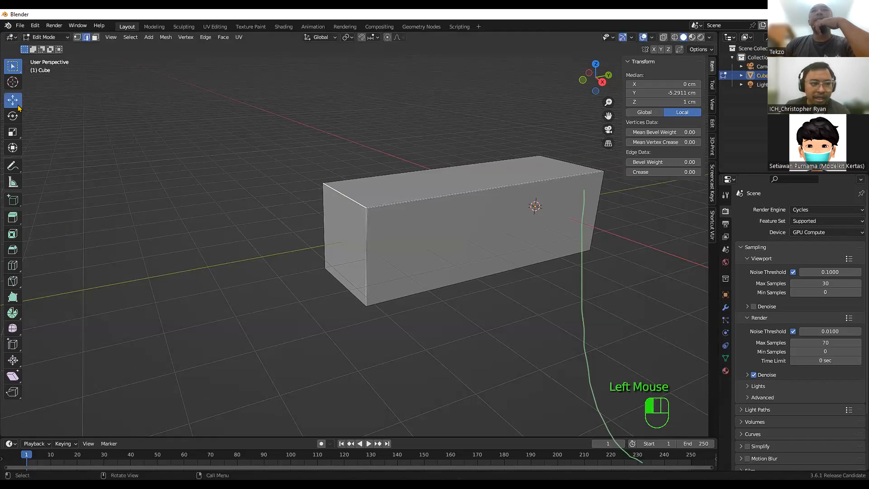
pyautogui.moveTo(378, 193); pyautogui.dragTo(291, 196)
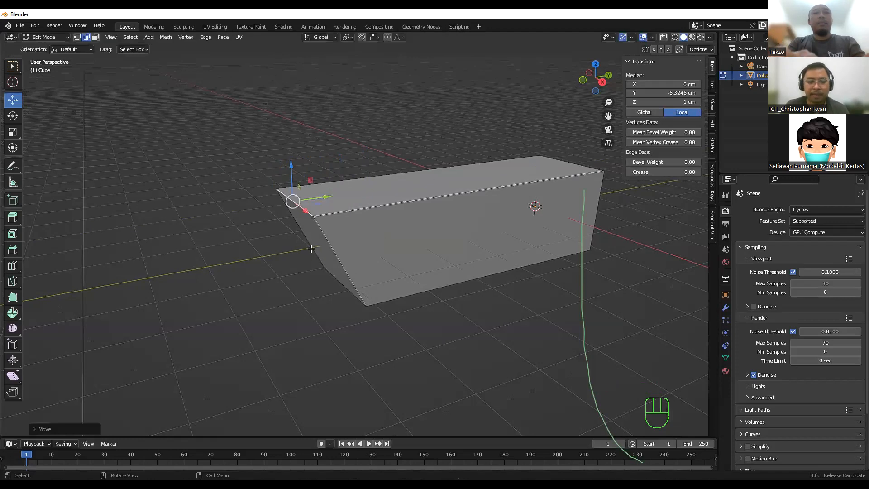
pyautogui.click(302, 230)
pyautogui.click(300, 209)
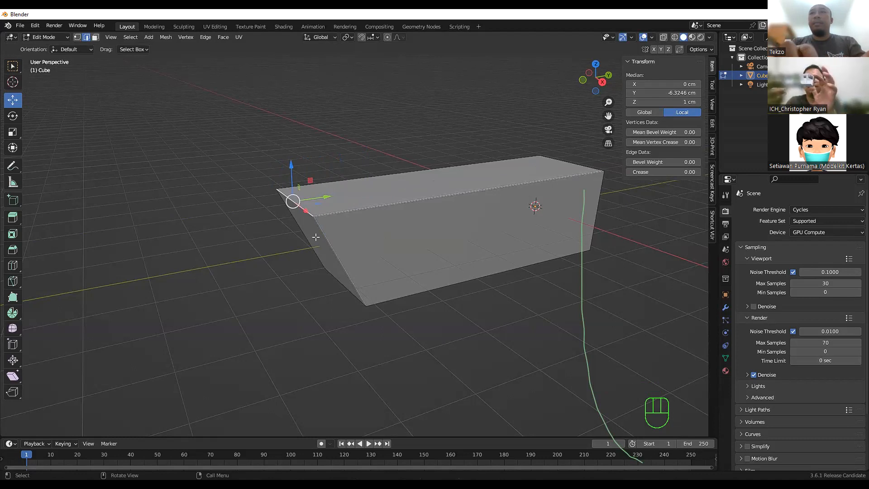
pyautogui.click(252, 261)
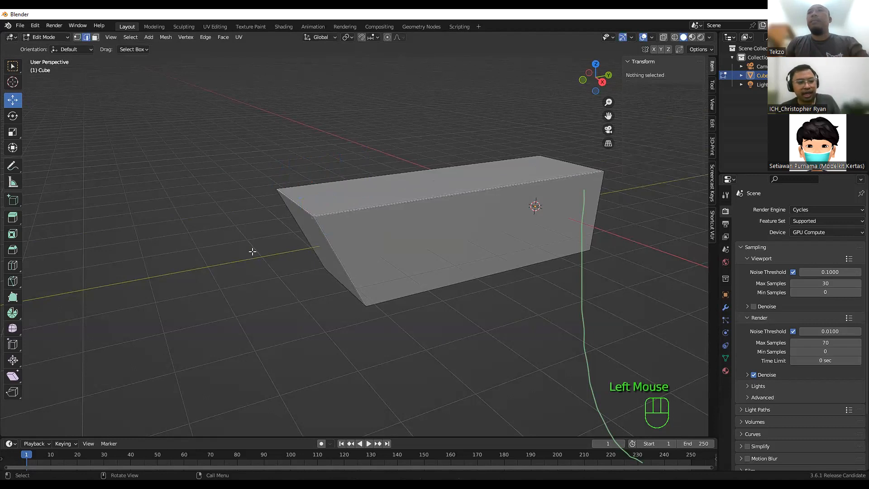
pyautogui.click(295, 201)
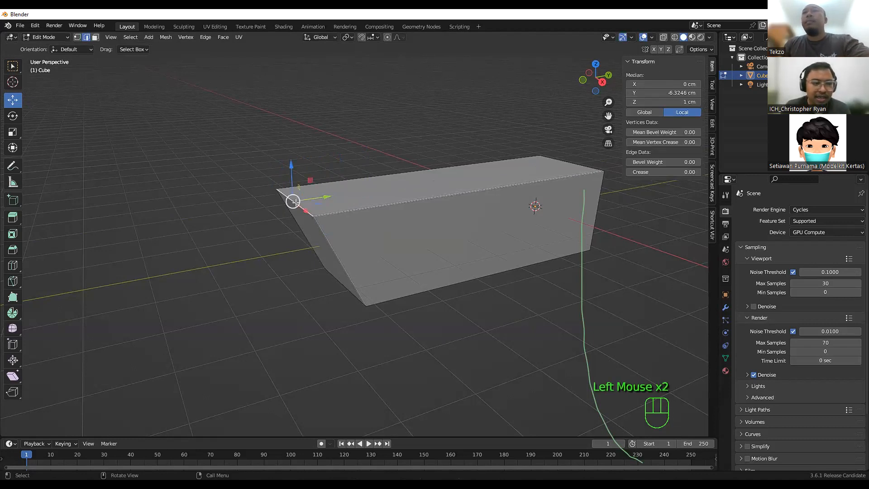
# Try beveling the selected top edge with the Bevel tool, and undo the bevel.
pyautogui.click(12, 250)
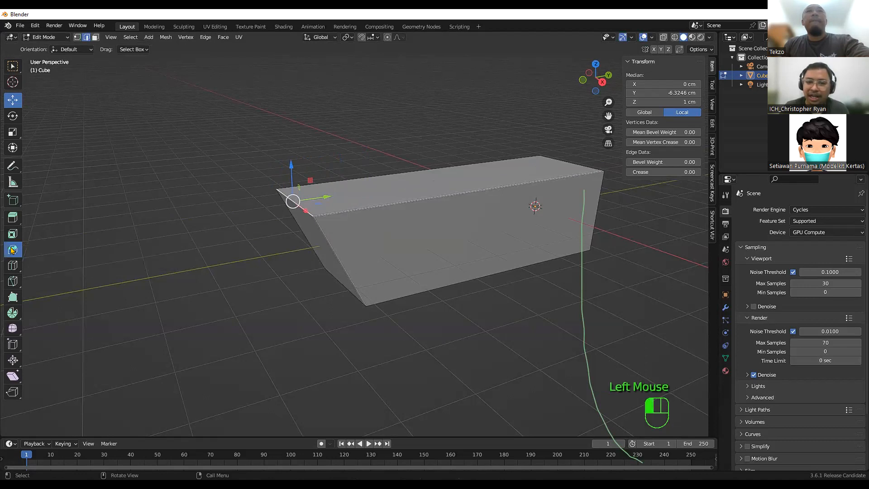
pyautogui.moveTo(253, 183); pyautogui.dragTo(309, 315)
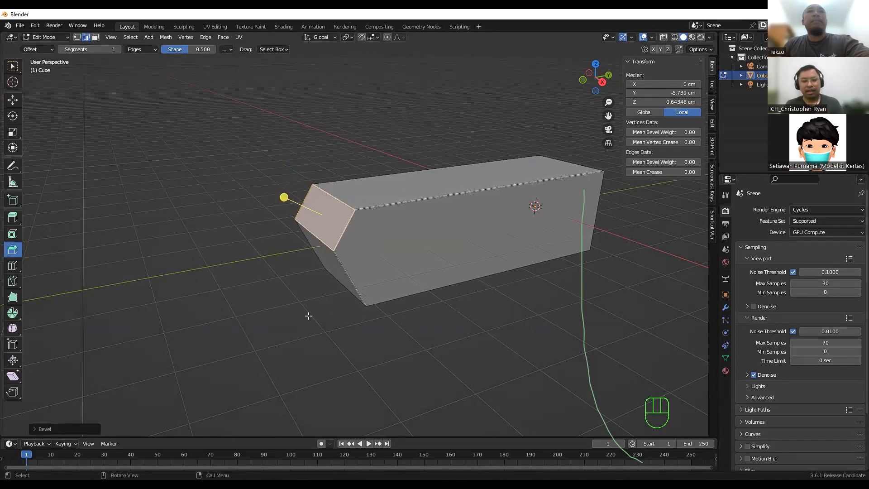
pyautogui.hotkey('ctrl', 'z')
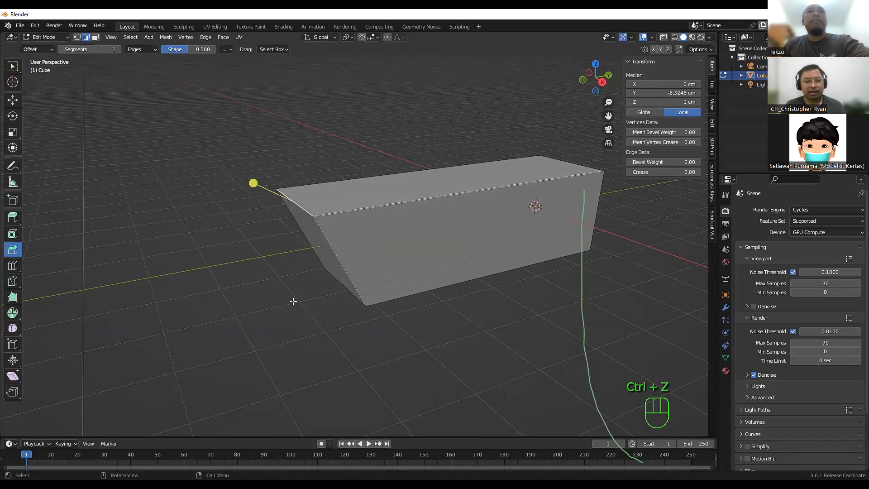
# Return to the Move tool and bevel the selected top edge with a single segment about 0.8 cm wide.
pyautogui.click(13, 98)
pyautogui.hotkey('ctrl', 'b')
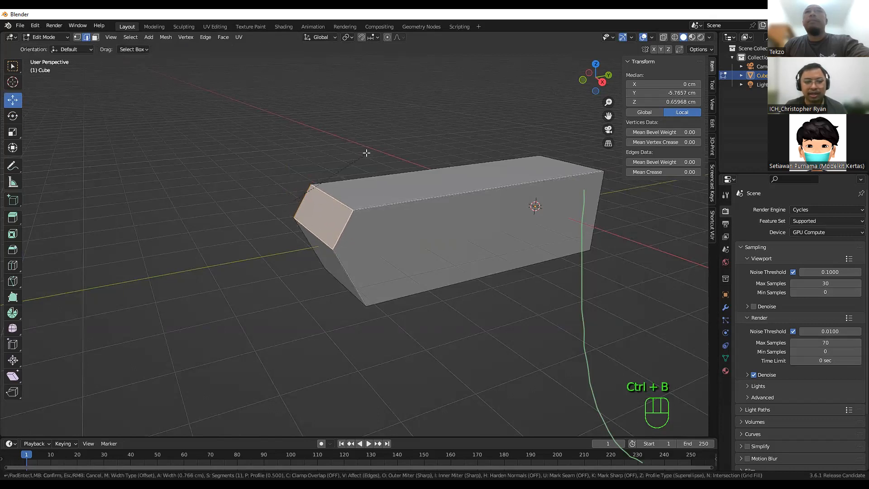
pyautogui.click(262, 237)
# Toggle between Object Mode and Edit Mode and select the box's entire mesh.
pyautogui.moveTo(262, 238); pyautogui.dragTo(382, 244, button='middle')
pyautogui.scroll(-2, 382, 244)
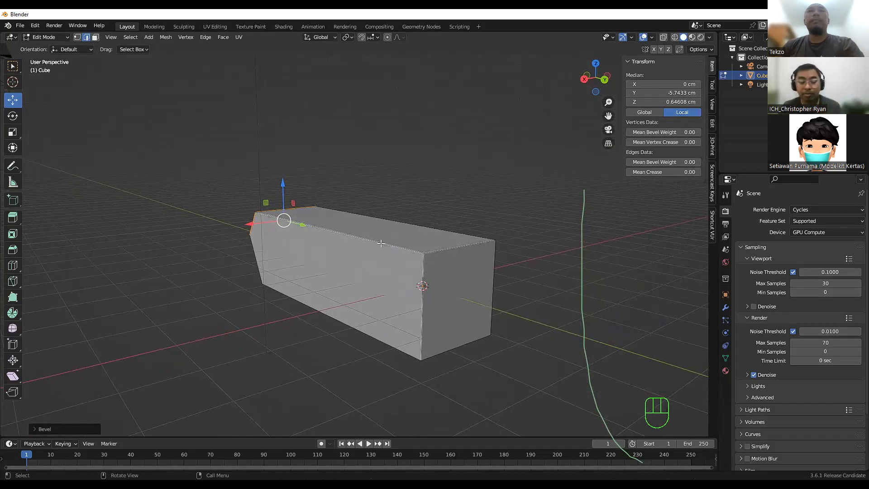
pyautogui.moveTo(213, 249); pyautogui.dragTo(317, 252, button='middle')
pyautogui.press('Tab')
pyautogui.press('a')
pyautogui.press('Tab')
pyautogui.press('Tab')
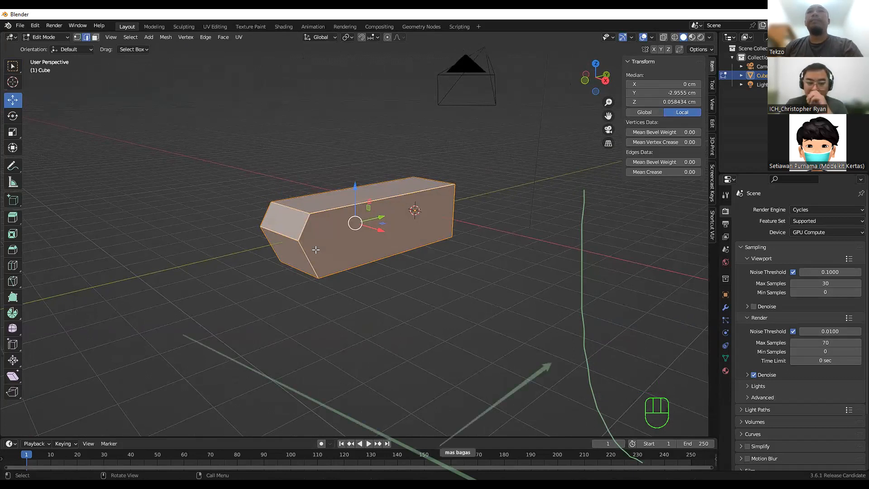
pyautogui.moveTo(382, 264)
pyautogui.mouseDown(button='middle')
pyautogui.moveTo(396, 261)
pyautogui.moveTo(383, 259)
pyautogui.mouseUp(button='middle')
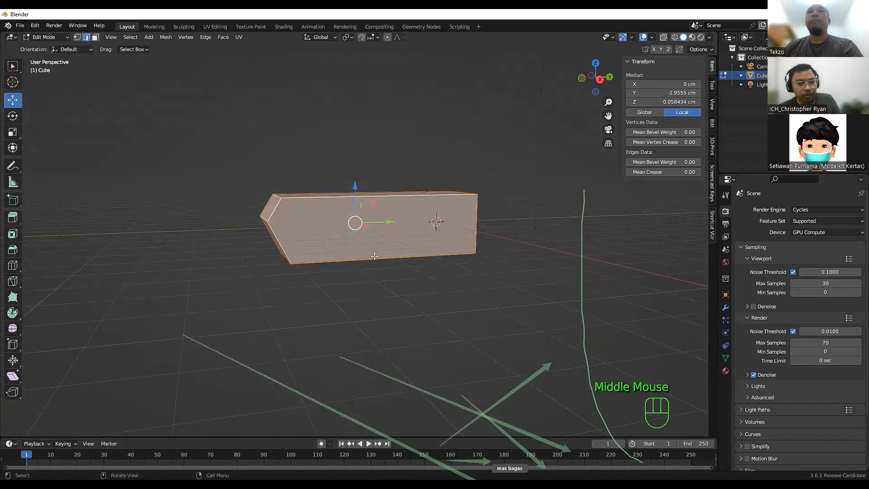
# Select the beveled face in face selection mode and move it about 0.38 cm inward along positive Y.
pyautogui.scroll(1, 290, 227)
pyautogui.press('3')
pyautogui.click(290, 212)
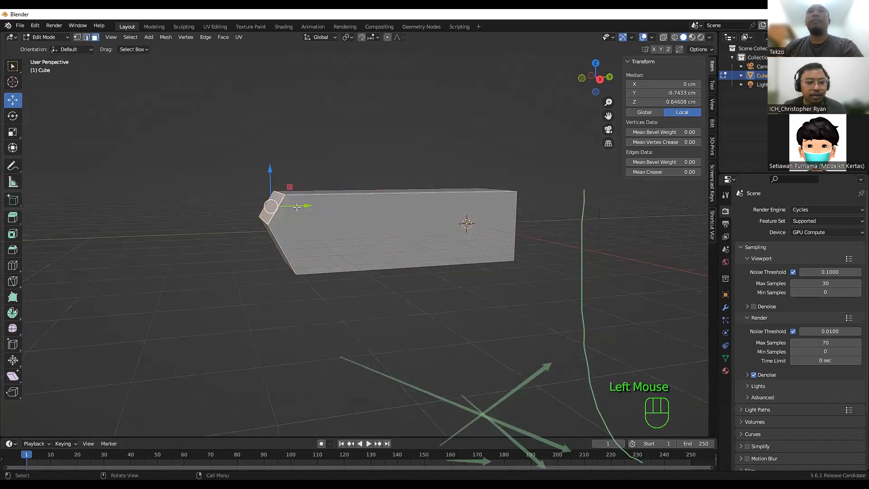
pyautogui.click(247, 219)
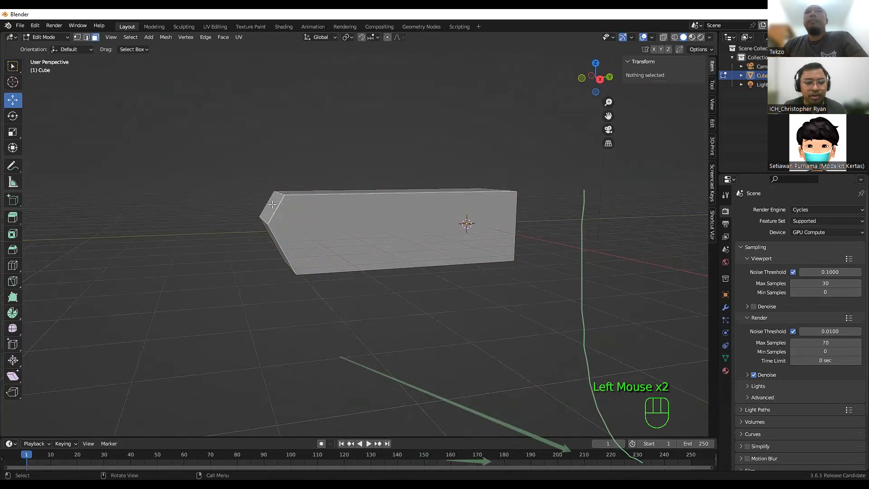
pyautogui.press('2')
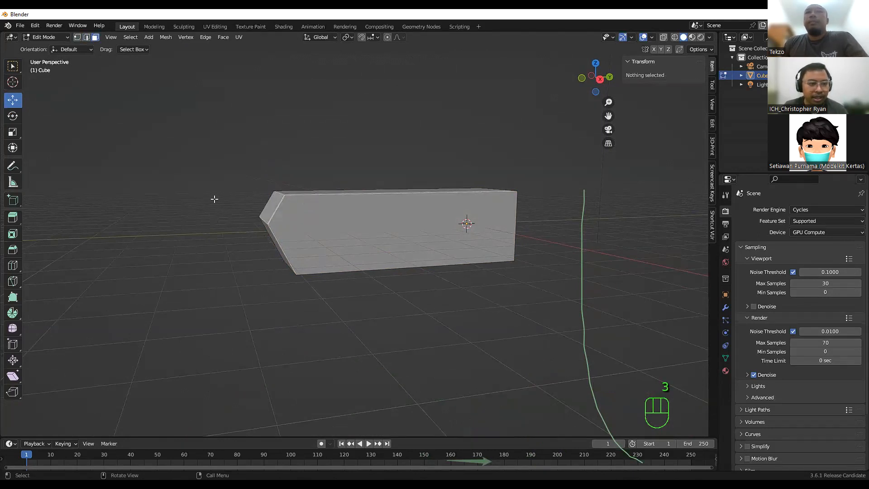
pyautogui.click(96, 38)
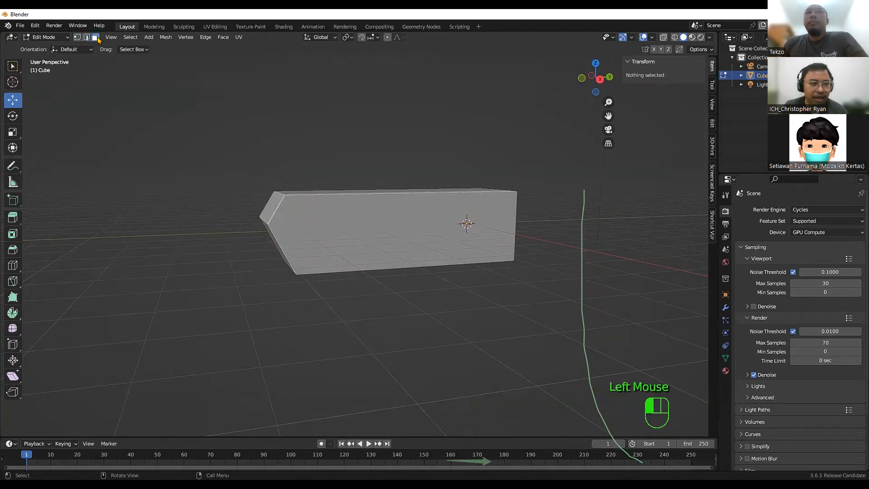
pyautogui.click(278, 202)
pyautogui.moveTo(298, 206); pyautogui.dragTo(323, 204)
# Toggle to Object Mode to view the box from beneath, return to Edit Mode and clear the face selection.
pyautogui.moveTo(344, 292); pyautogui.dragTo(348, 258, button='middle')
pyautogui.press('Tab')
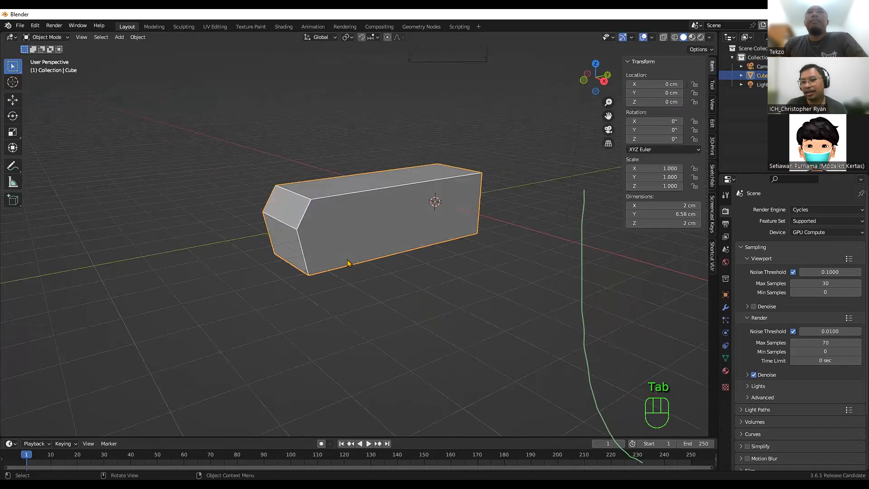
pyautogui.moveTo(435, 217); pyautogui.dragTo(365, 210, button='middle')
pyautogui.press('Tab')
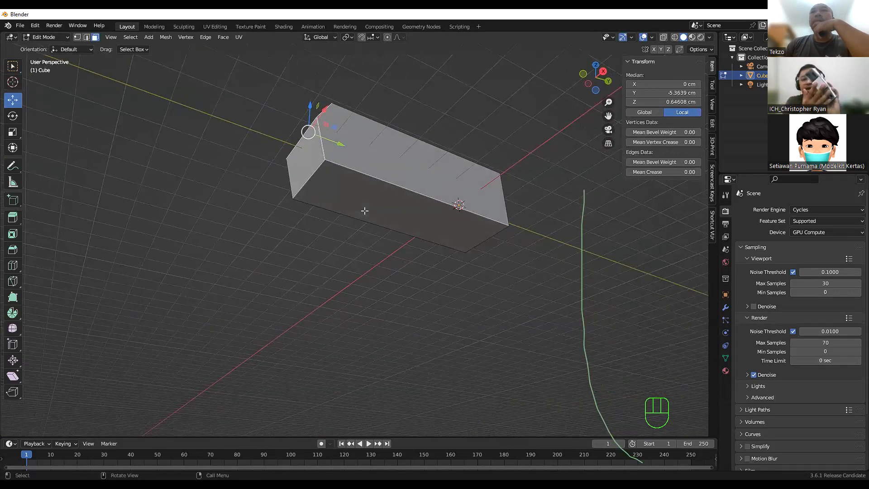
pyautogui.click(232, 105)
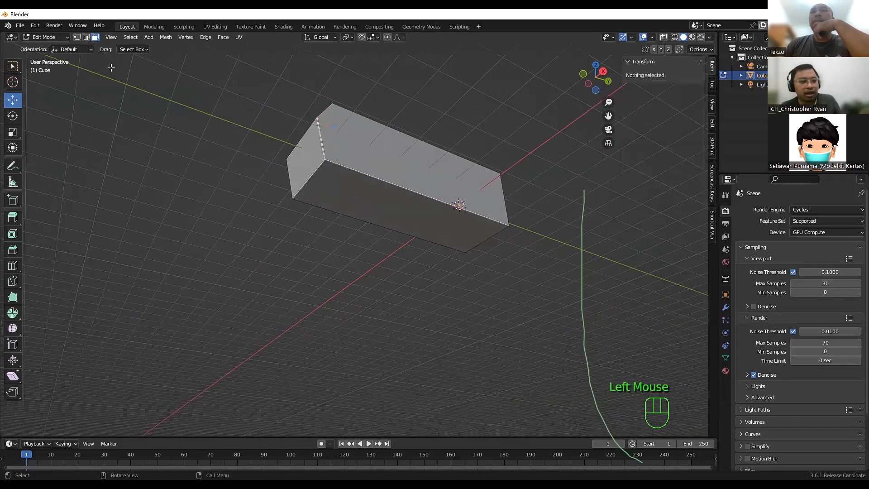
# Select the box's bottom face, delete it with the Faces option, and undo the deletion.
pyautogui.click(376, 199)
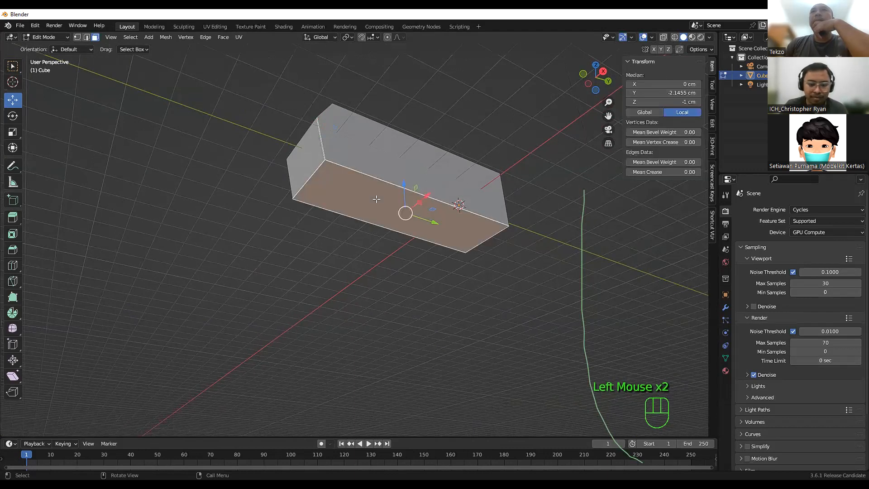
pyautogui.press('Delete')
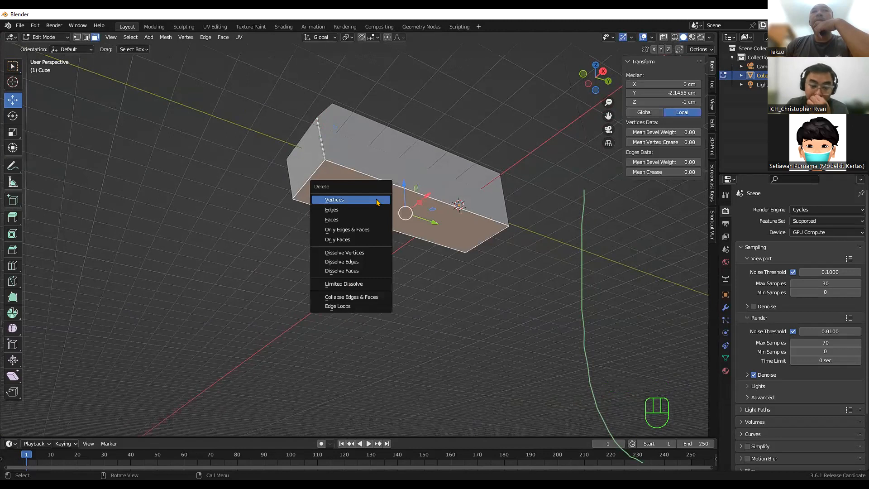
pyautogui.press('Escape')
pyautogui.press('Delete')
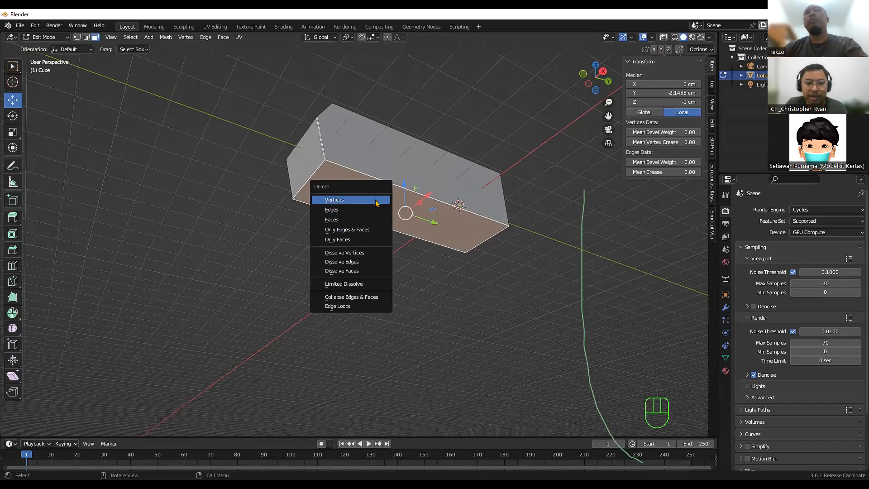
pyautogui.press('Escape')
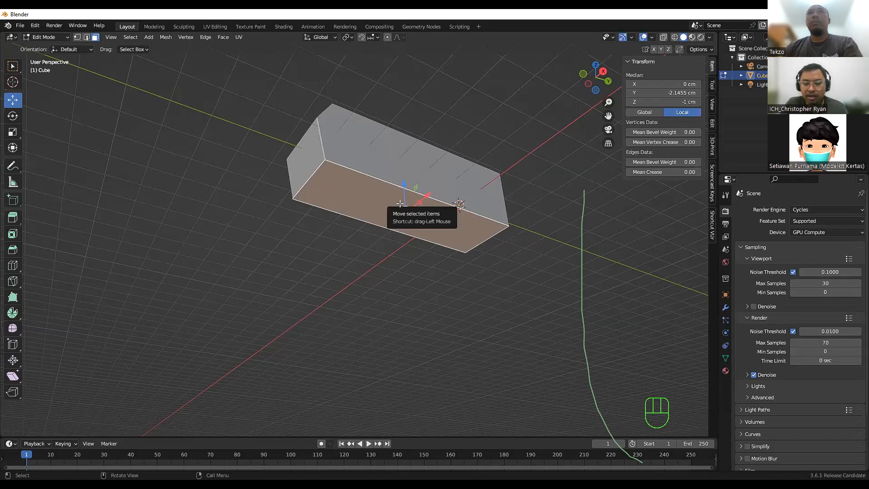
pyautogui.press('Delete')
pyautogui.click(389, 225)
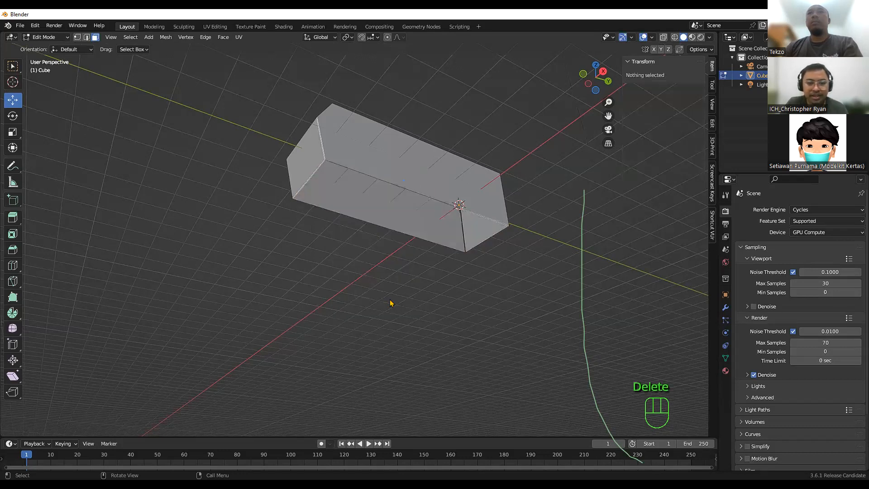
pyautogui.hotkey('ctrl', 'z')
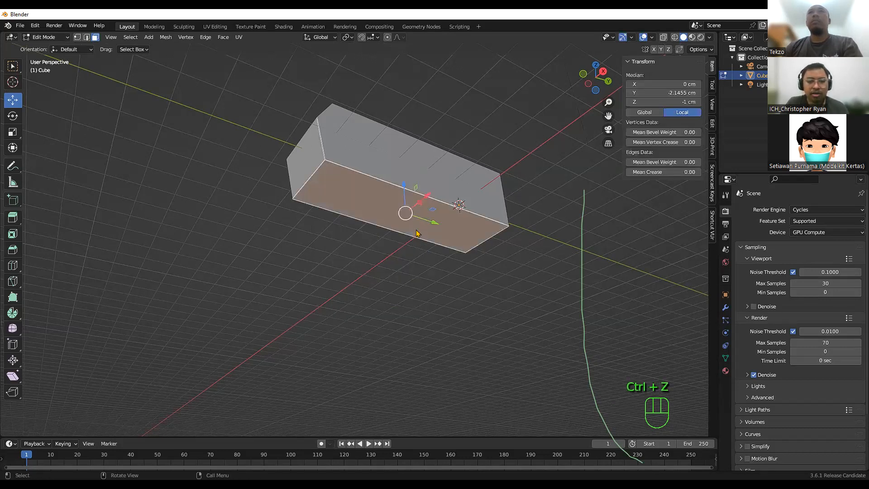
# Delete the vertices of the selected bottom face and undo that deletion.
pyautogui.press('x')
pyautogui.click(408, 205)
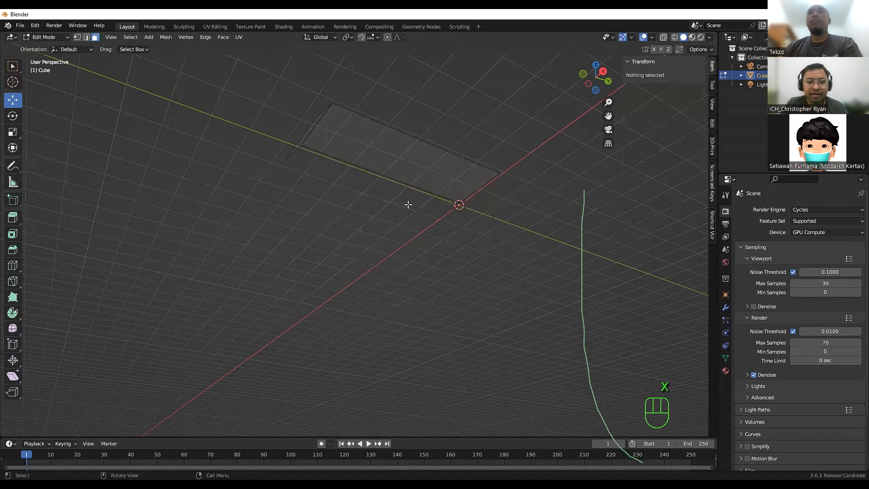
pyautogui.moveTo(408, 204)
pyautogui.mouseDown(button='middle')
pyautogui.moveTo(426, 284)
pyautogui.moveTo(406, 212)
pyautogui.moveTo(394, 204)
pyautogui.mouseUp(button='middle')
pyautogui.hotkey('ctrl', 'z')
# Switch through vertex back to face selection mode, delete only the bottom face again, and undo it.
pyautogui.press('1')
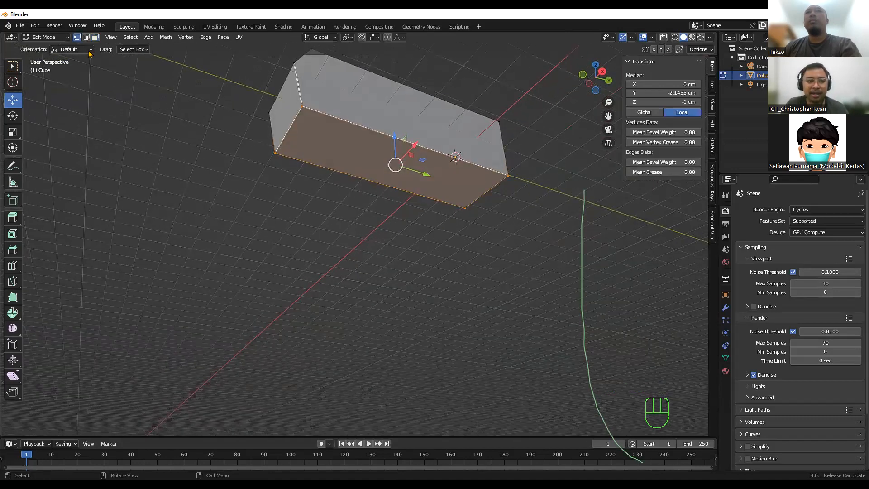
pyautogui.click(97, 37)
pyautogui.press('x')
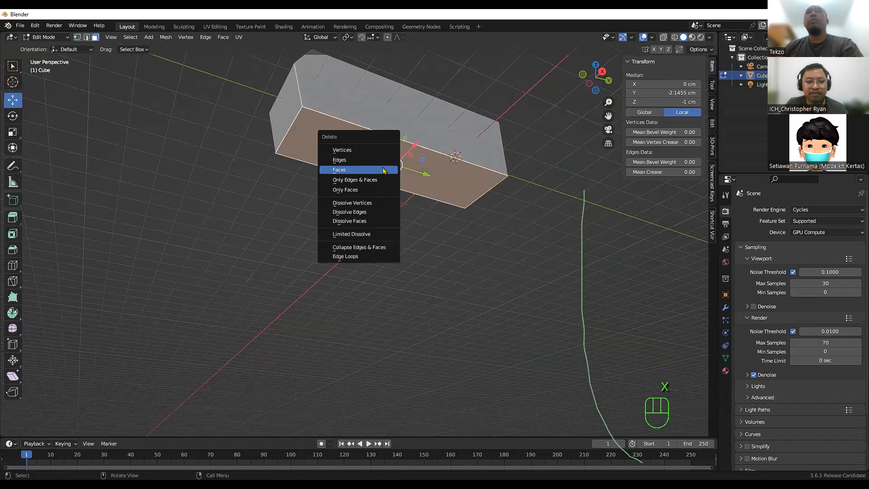
pyautogui.click(385, 170)
pyautogui.moveTo(391, 159); pyautogui.dragTo(386, 179, button='middle')
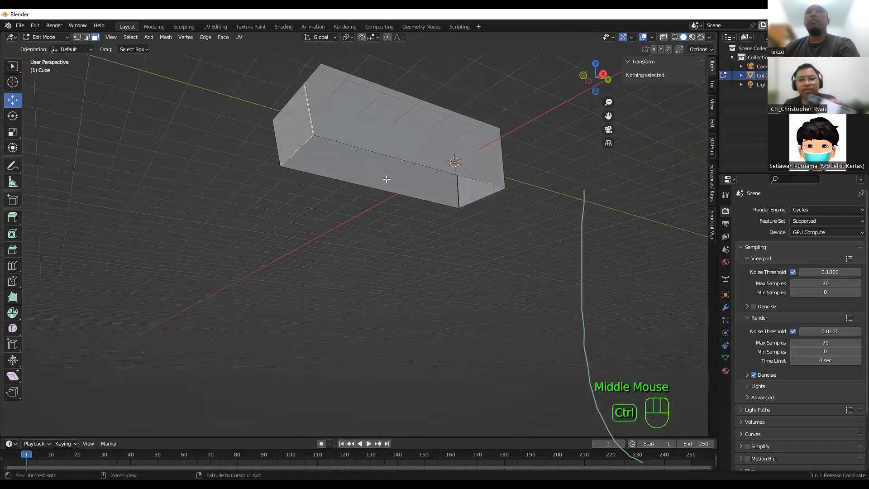
pyautogui.hotkey('ctrl', 'z')
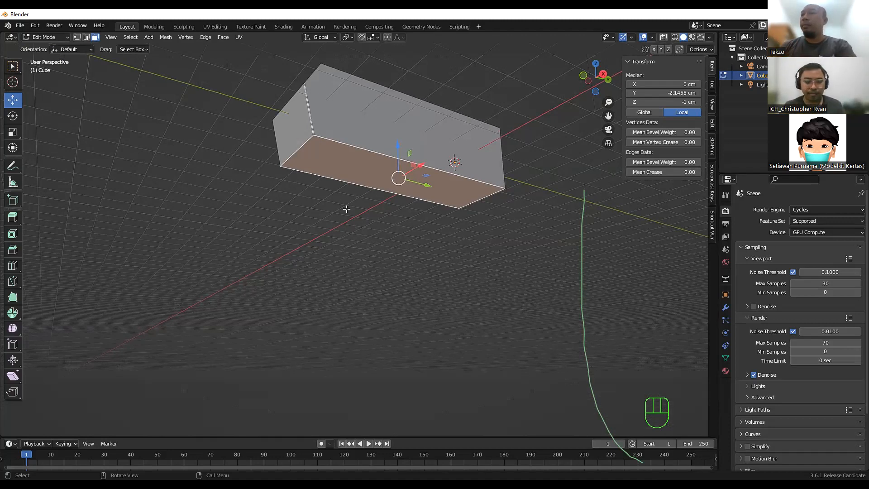
# Select the two long parallel edges of the bottom face in edge selection mode.
pyautogui.moveTo(362, 200); pyautogui.dragTo(353, 190, button='middle')
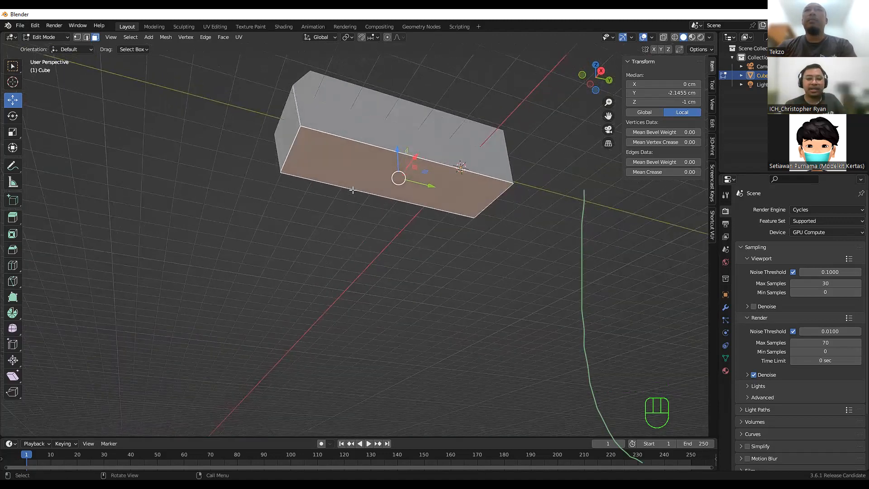
pyautogui.press('2')
pyautogui.click(393, 149)
pyautogui.click(95, 38)
pyautogui.press('2')
pyautogui.click(88, 38)
pyautogui.click(428, 160)
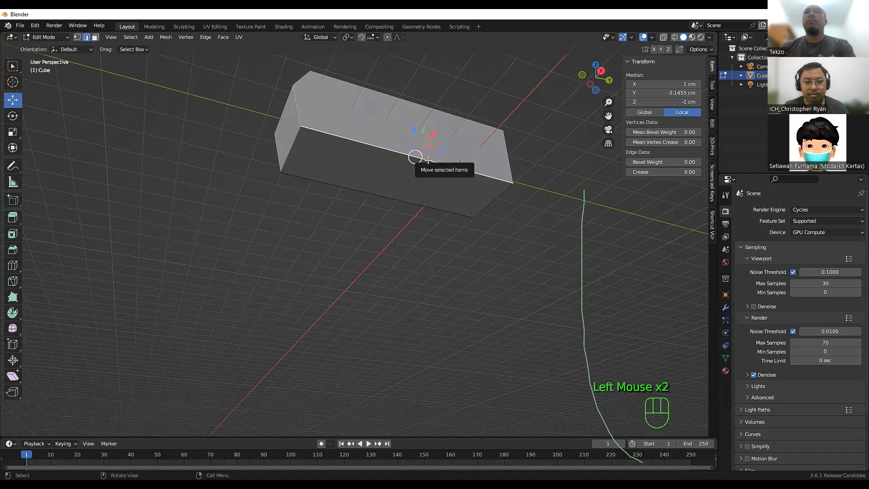
pyautogui.keyDown('shift'); pyautogui.click(401, 200); pyautogui.keyUp('shift')
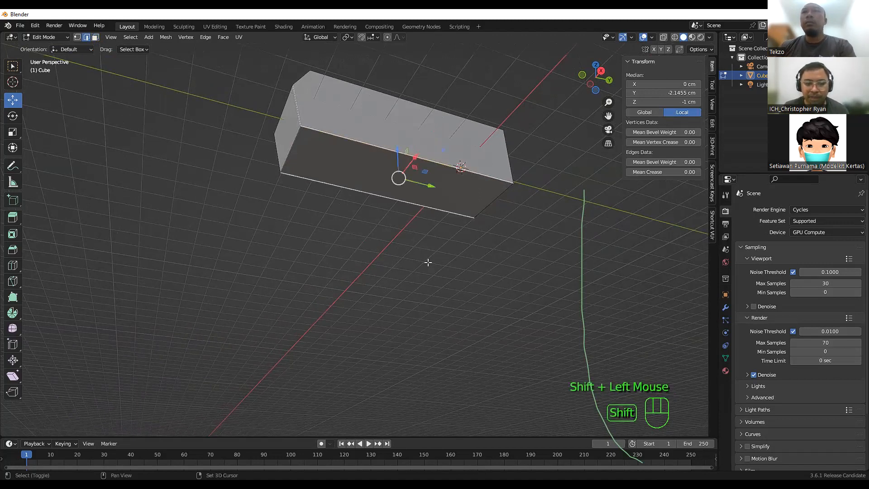
# Subdivide the two selected bottom edges with 2 cuts and clear the selection.
pyautogui.rightClick(421, 176)
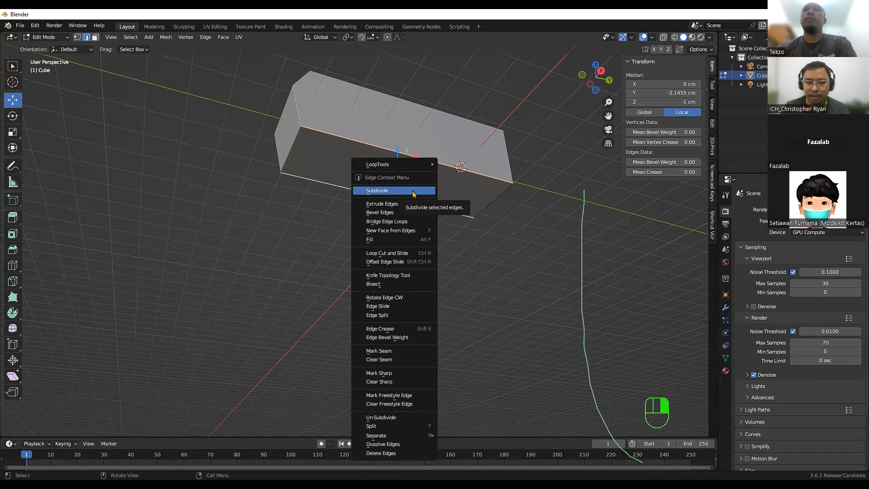
pyautogui.click(412, 191)
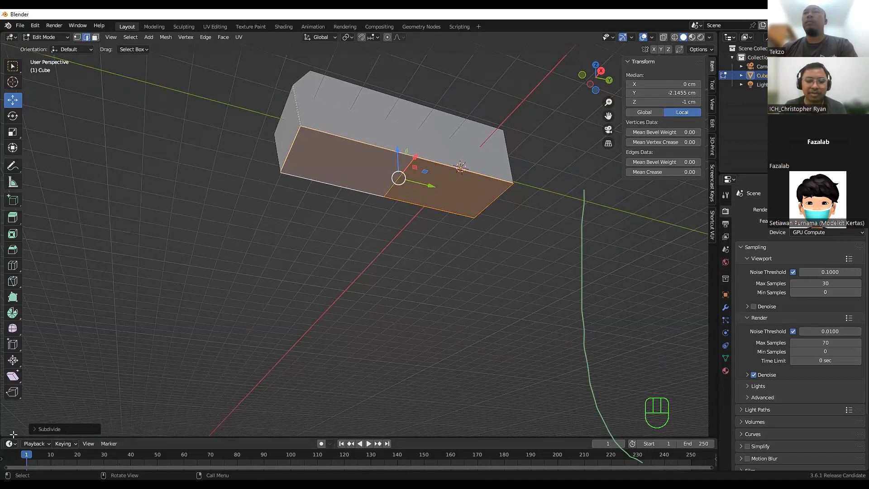
pyautogui.click(60, 429)
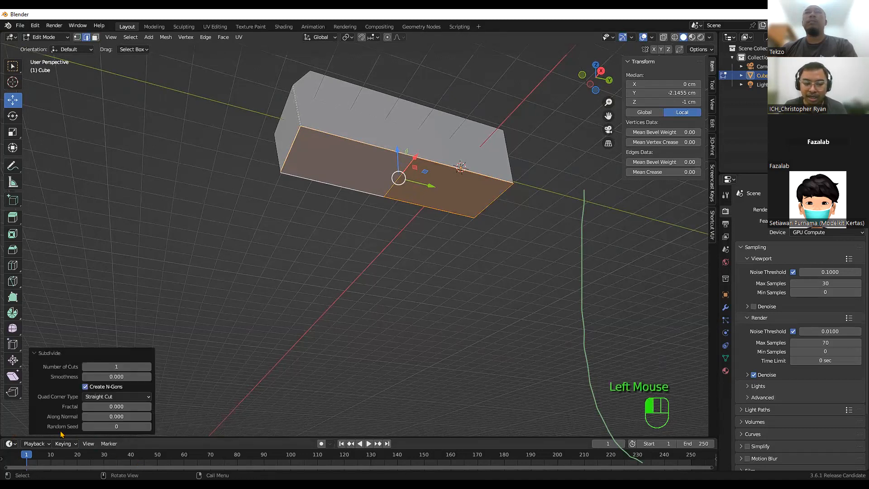
pyautogui.click(149, 366)
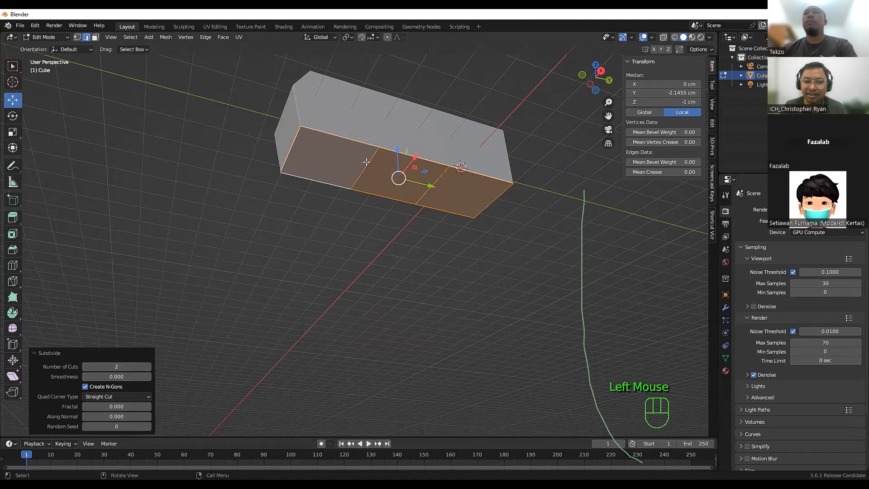
pyautogui.click(479, 360)
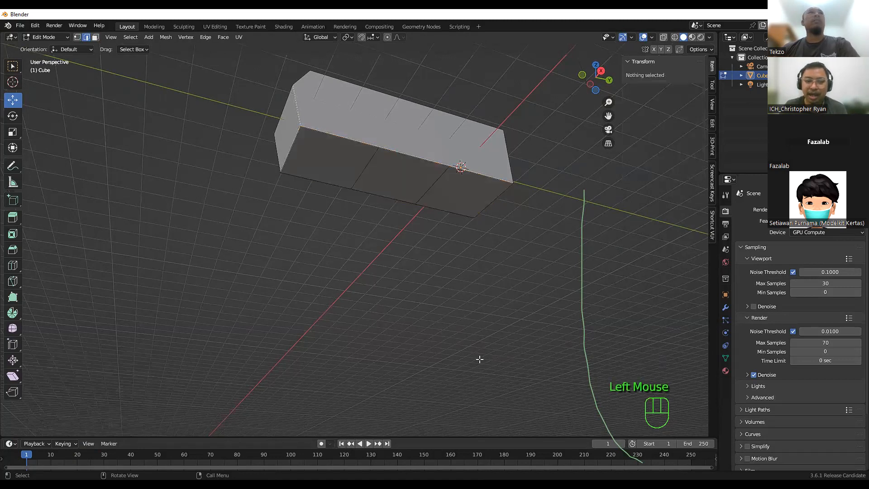
# In face selection mode, select both end faces of the subdivided underside and delete them with the Faces option.
pyautogui.doubleClick(345, 157)
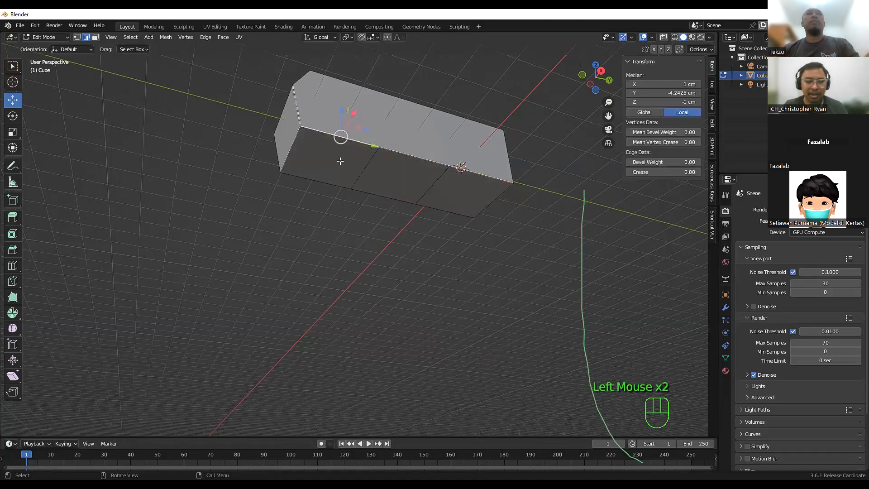
pyautogui.click(96, 37)
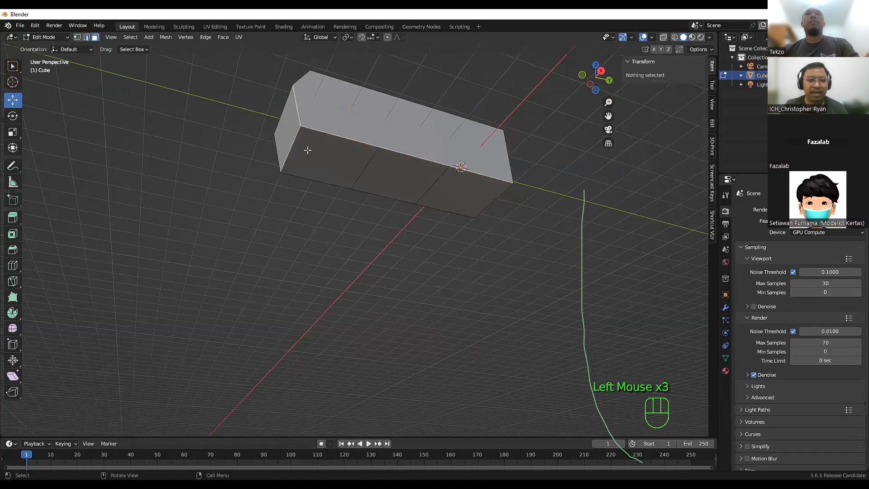
pyautogui.click(327, 156)
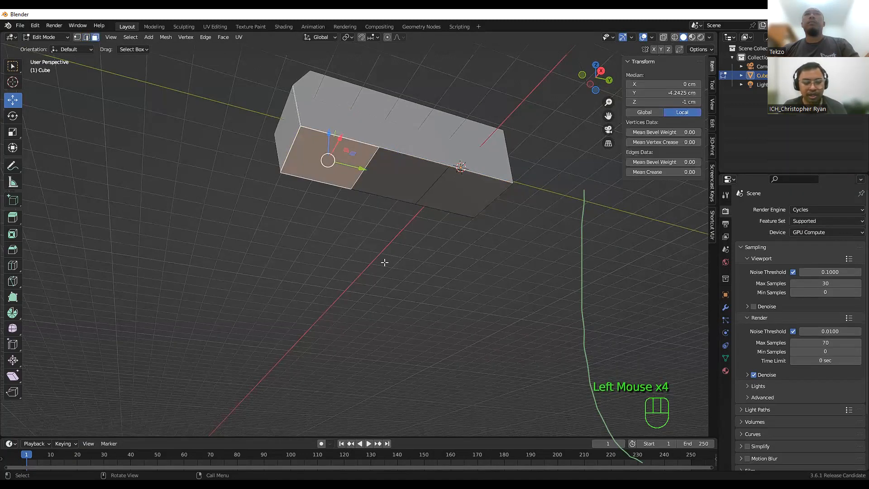
pyautogui.keyDown('ctrl'); pyautogui.click(466, 200); pyautogui.keyUp('ctrl')
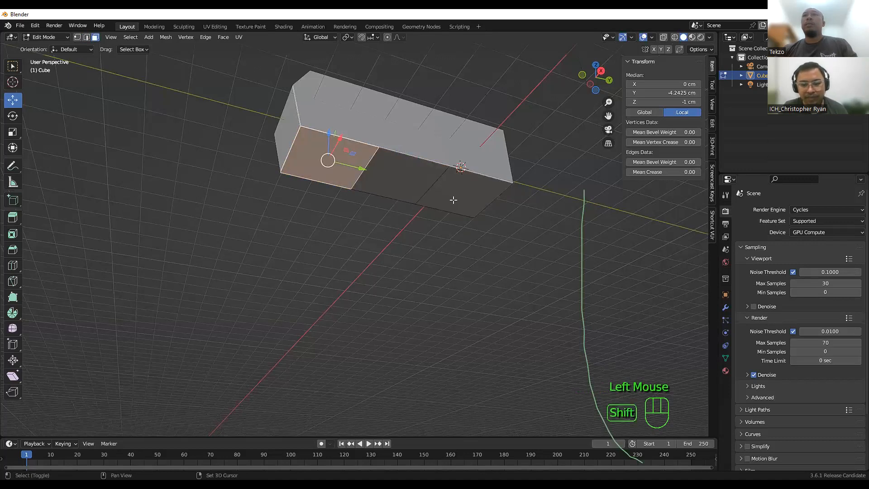
pyautogui.keyDown('shift'); pyautogui.click(453, 199); pyautogui.keyUp('shift')
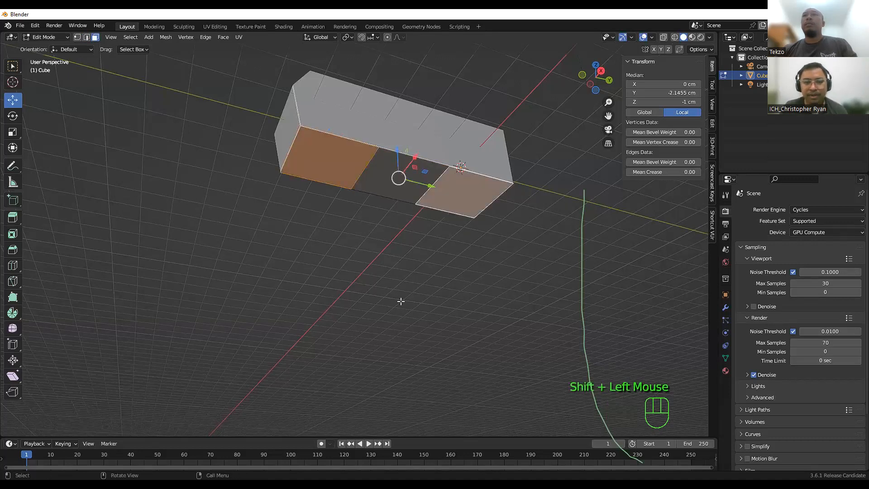
pyautogui.doubleClick(399, 301)
pyautogui.click(341, 168)
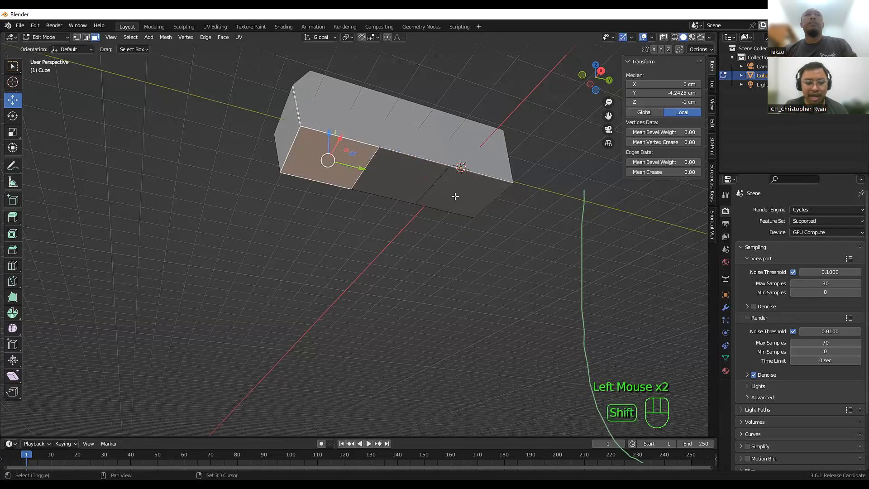
pyautogui.keyDown('shift'); pyautogui.click(454, 197); pyautogui.keyUp('shift')
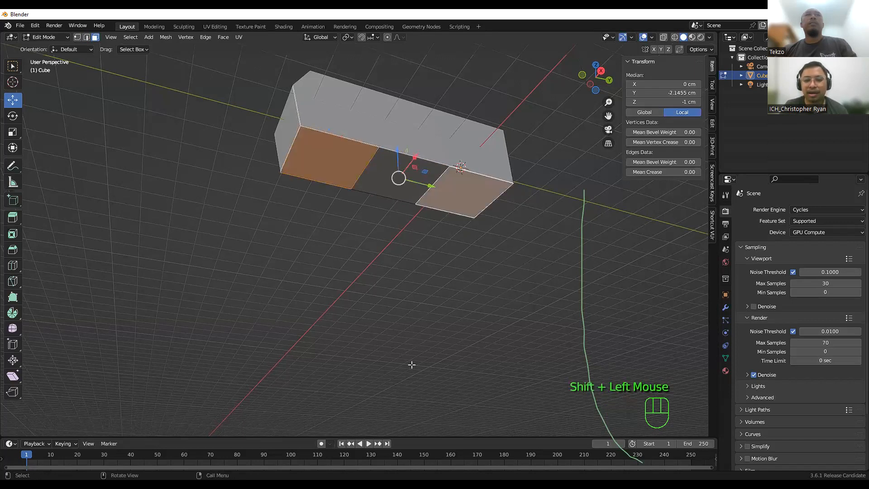
pyautogui.press('Delete')
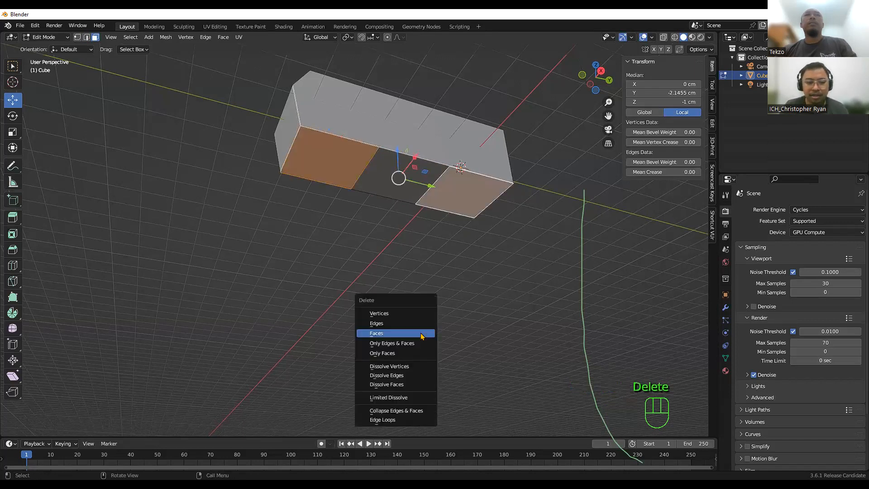
pyautogui.click(421, 336)
# Return to Object Mode and view the box from its sides and above.
pyautogui.moveTo(421, 239); pyautogui.dragTo(422, 294, button='middle')
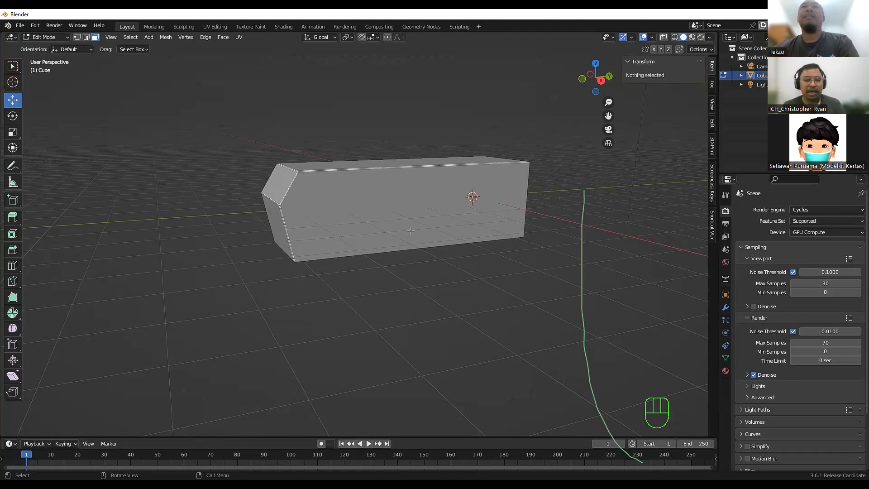
pyautogui.press('Tab')
pyautogui.moveTo(413, 233); pyautogui.dragTo(344, 216, button='middle')
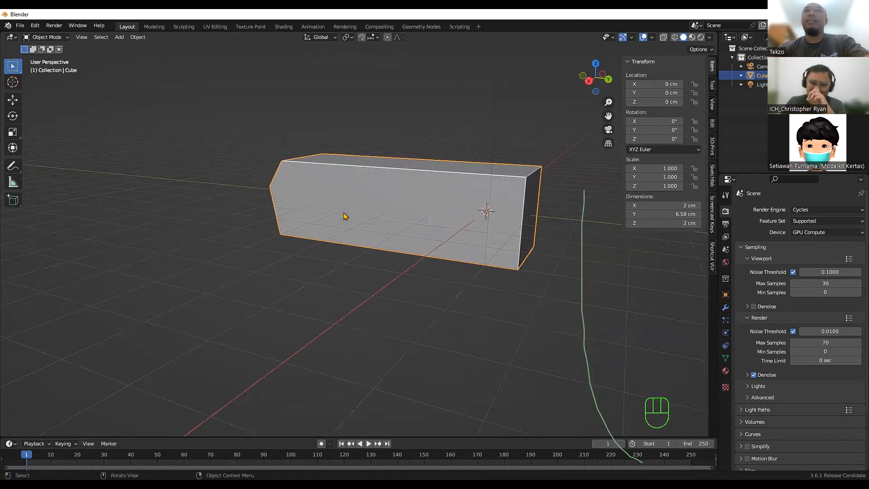
pyautogui.moveTo(355, 217); pyautogui.dragTo(405, 225, button='middle')
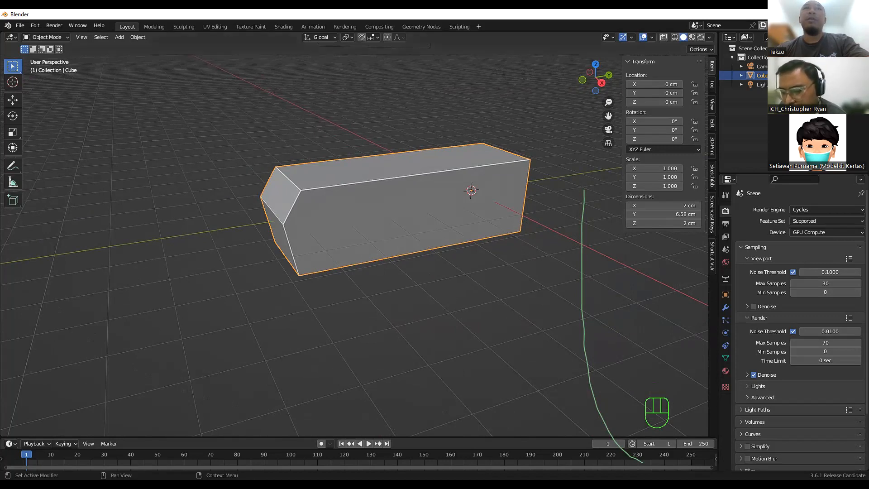
pyautogui.click(446, 259)
pyautogui.click(451, 221)
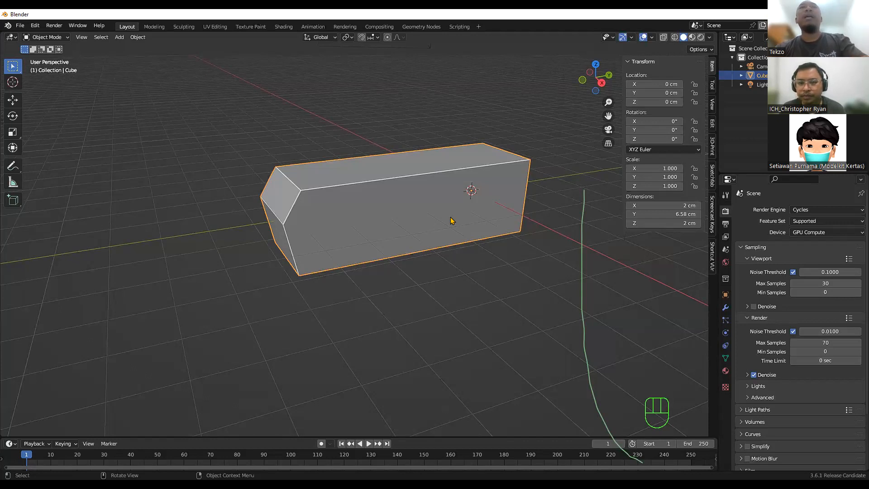
pyautogui.click(497, 330)
pyautogui.click(430, 220)
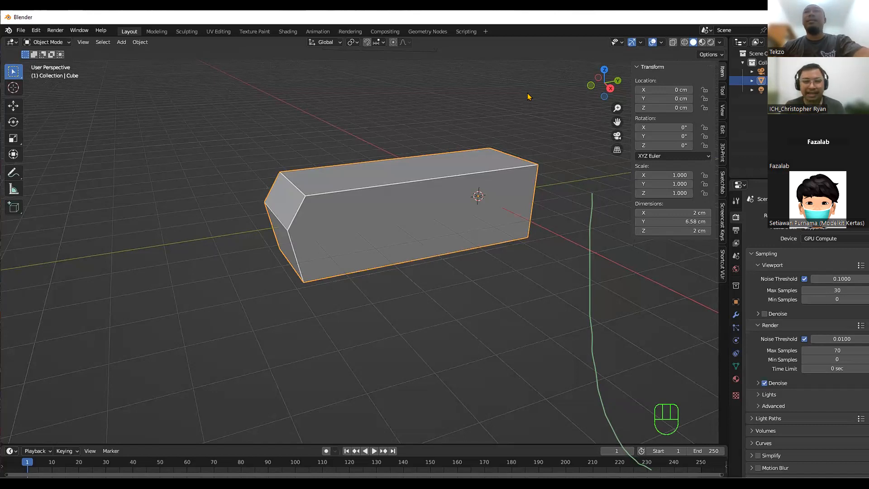
pyautogui.click(531, 249)
pyautogui.click(425, 220)
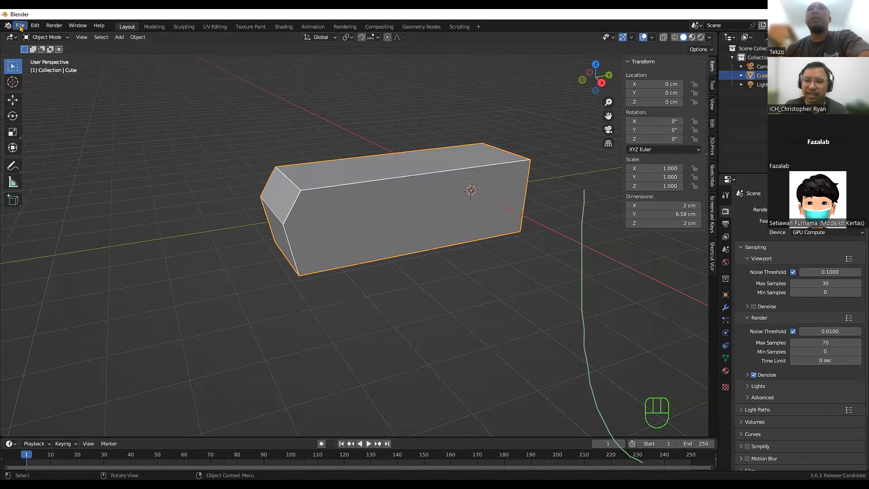
pyautogui.click(21, 26)
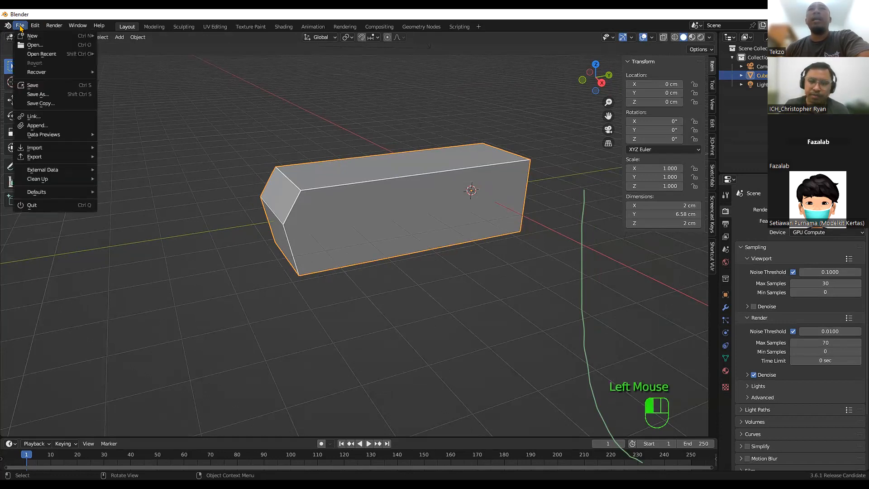
pyautogui.click(21, 27)
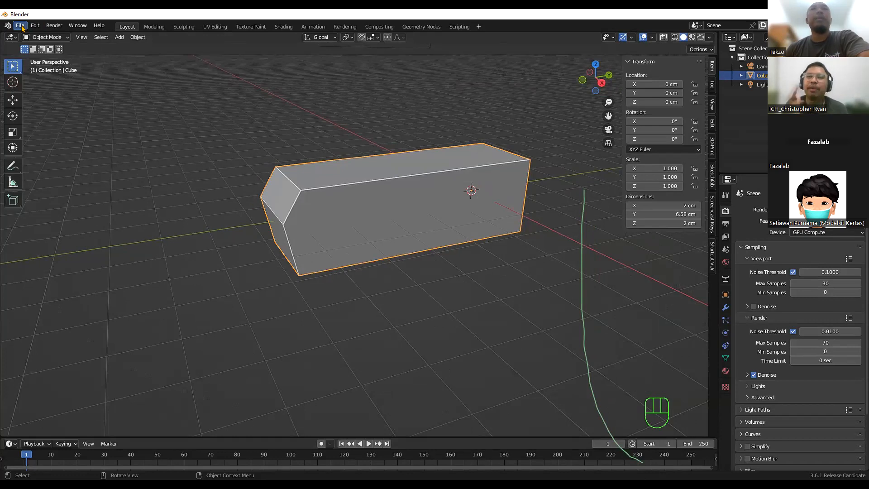
# Start a Wavefront (.obj) (legacy) export of the box into the Coaching Clinic folder, limited to the selection only.
pyautogui.click(20, 26)
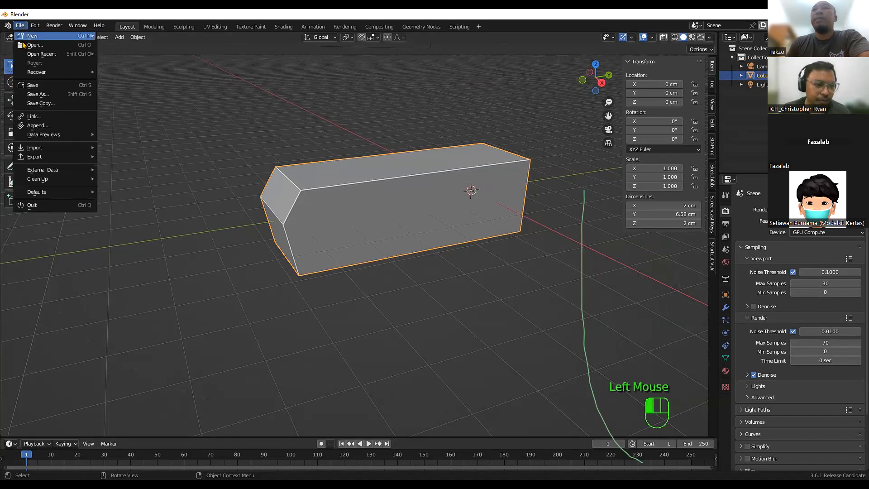
pyautogui.click(29, 45)
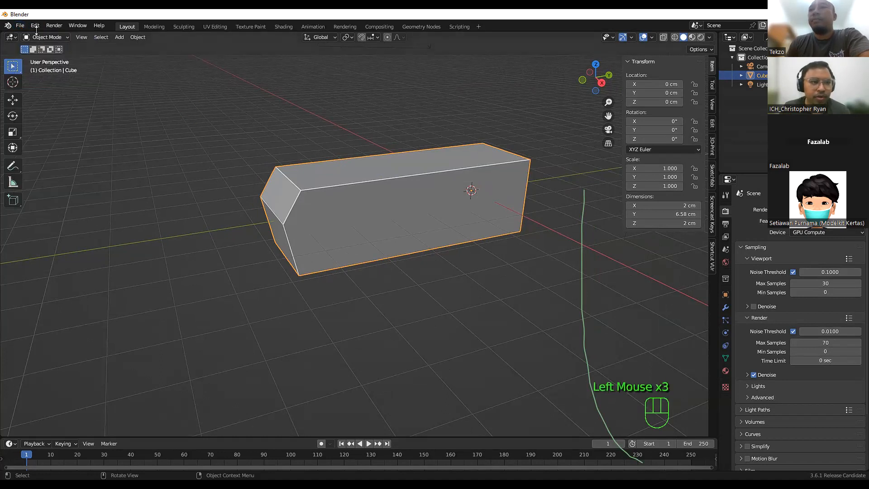
pyautogui.click(20, 25)
pyautogui.moveTo(45, 157)
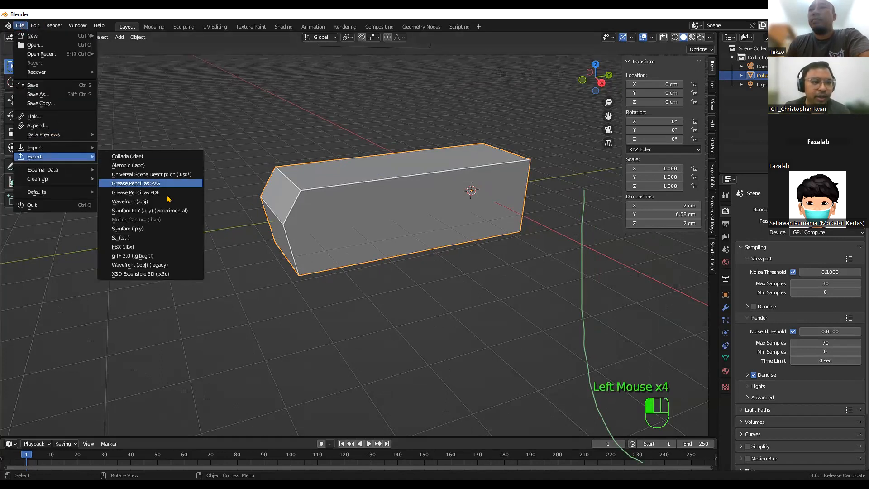
pyautogui.click(161, 266)
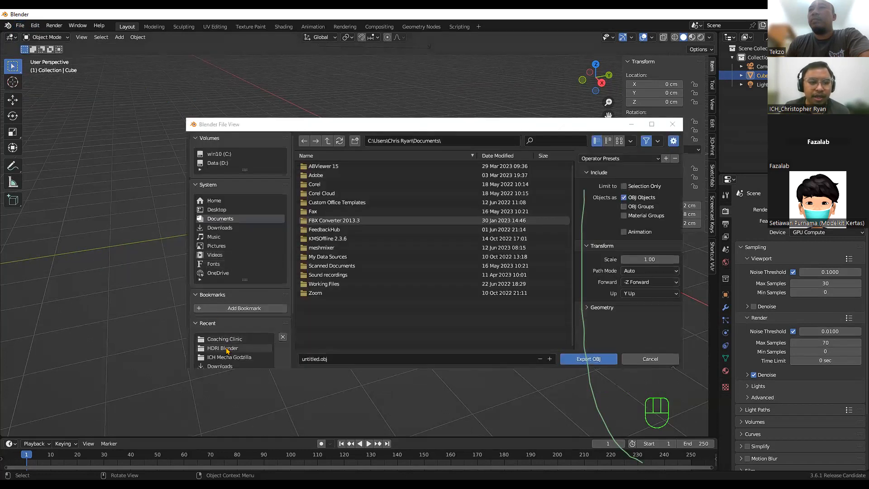
pyautogui.click(393, 357)
pyautogui.click(644, 158)
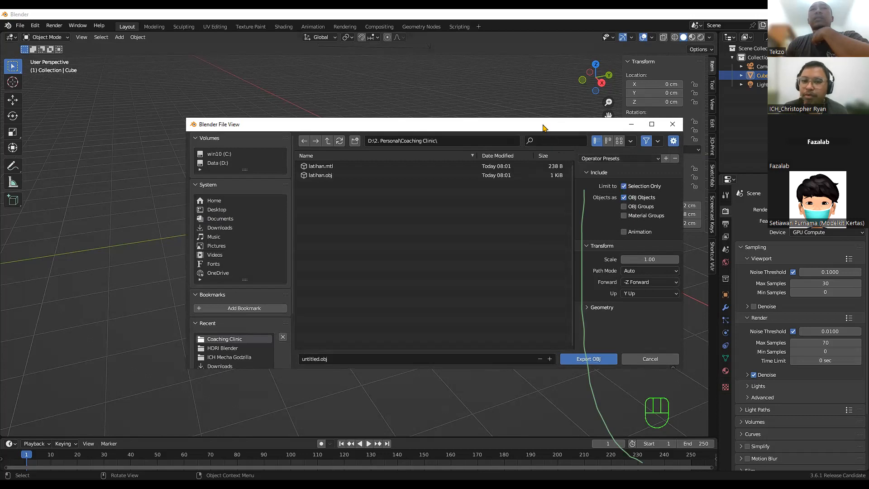
pyautogui.moveTo(543, 128); pyautogui.dragTo(492, 173)
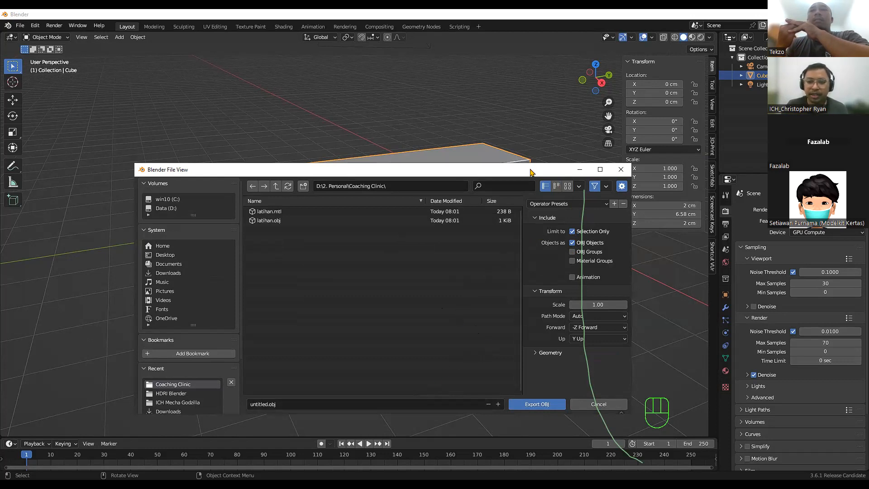
pyautogui.moveTo(529, 169); pyautogui.dragTo(522, 131)
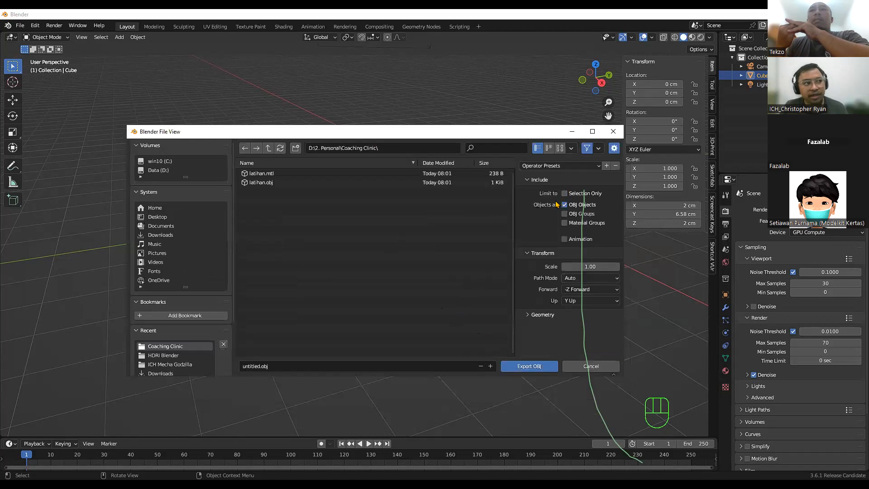
# Name the export file train and export the box as OBJ.
pyautogui.click(387, 369)
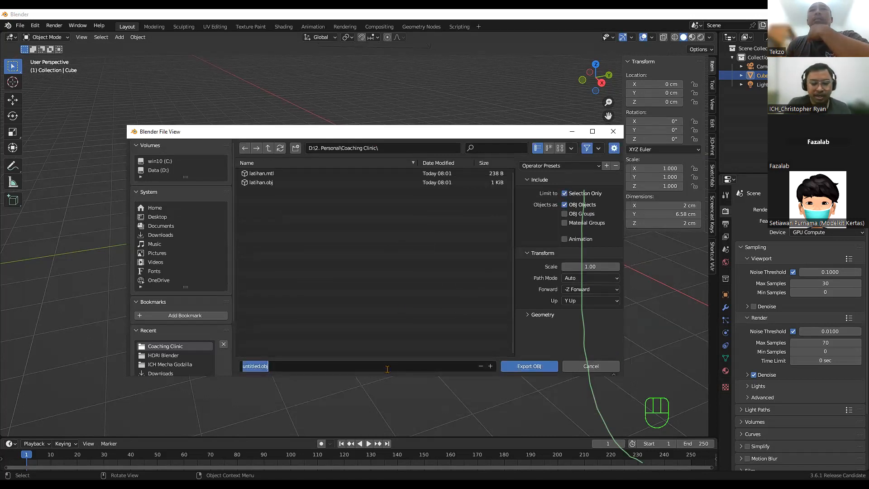
pyautogui.write('train')
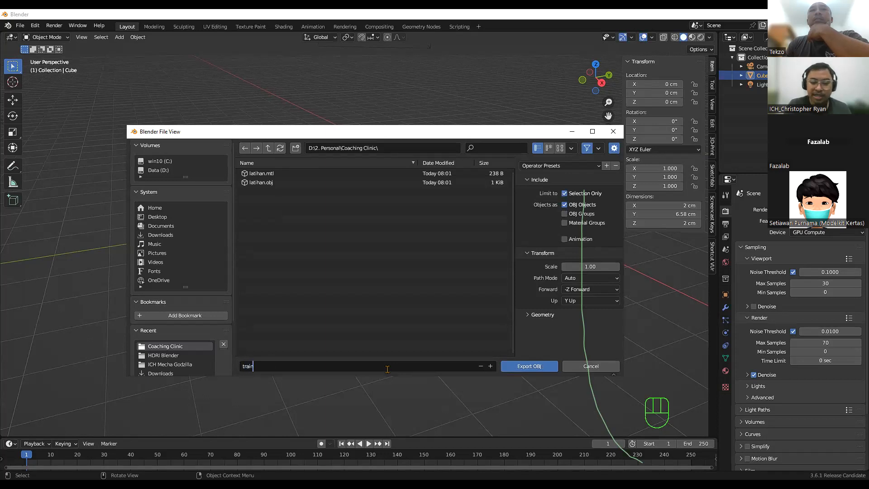
pyautogui.click(518, 367)
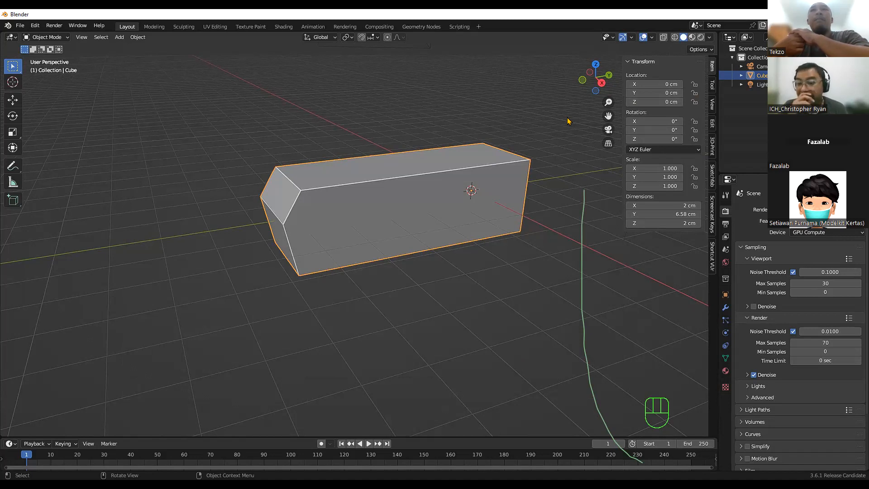
# Add a new cube mesh and raise it about 2.54 cm along the Z axis, above the long box.
pyautogui.click(512, 249)
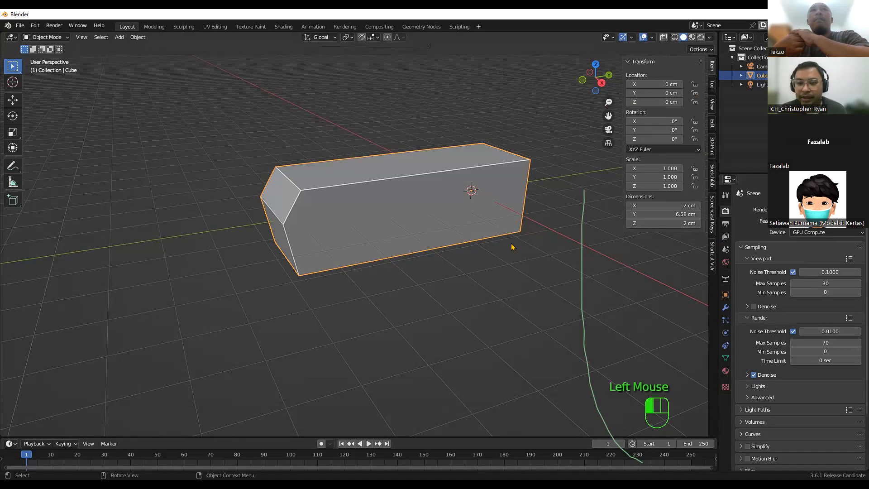
pyautogui.click(119, 37)
pyautogui.moveTo(136, 45)
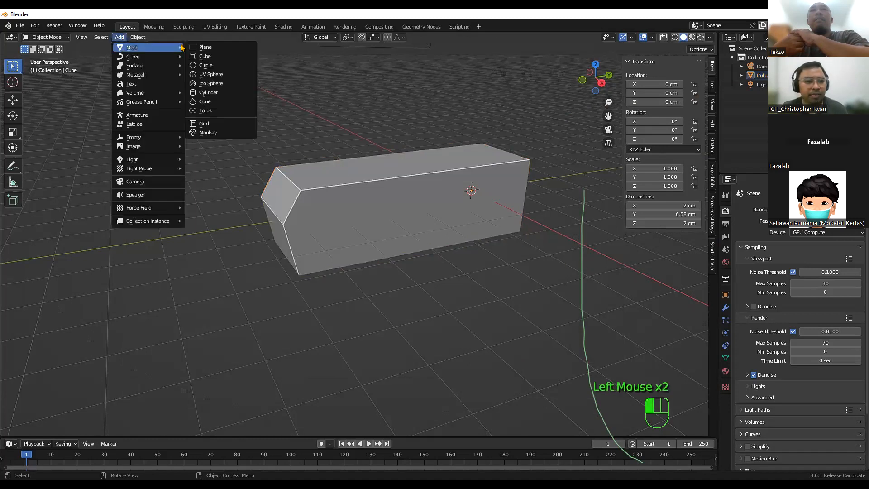
pyautogui.click(203, 57)
pyautogui.press('g')
pyautogui.press('z')
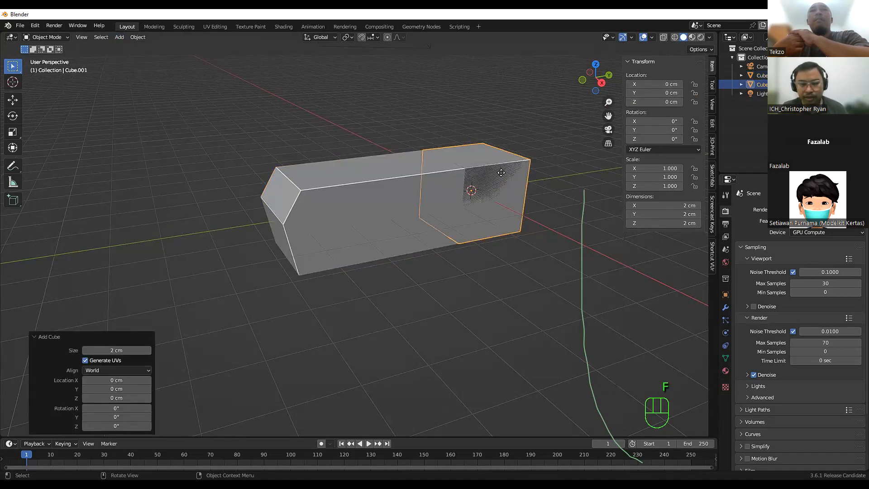
pyautogui.click(517, 96)
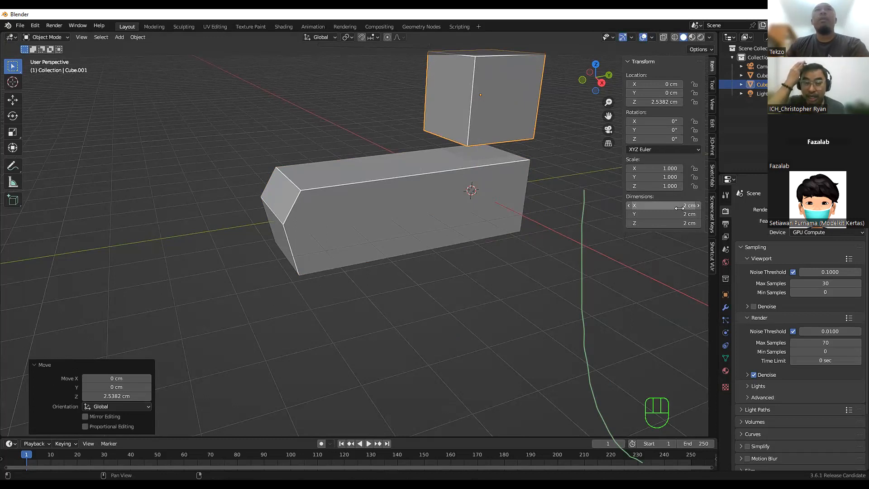
# Look through the tool, render, output and view layer properties and show the scene's unit settings.
pyautogui.click(726, 195)
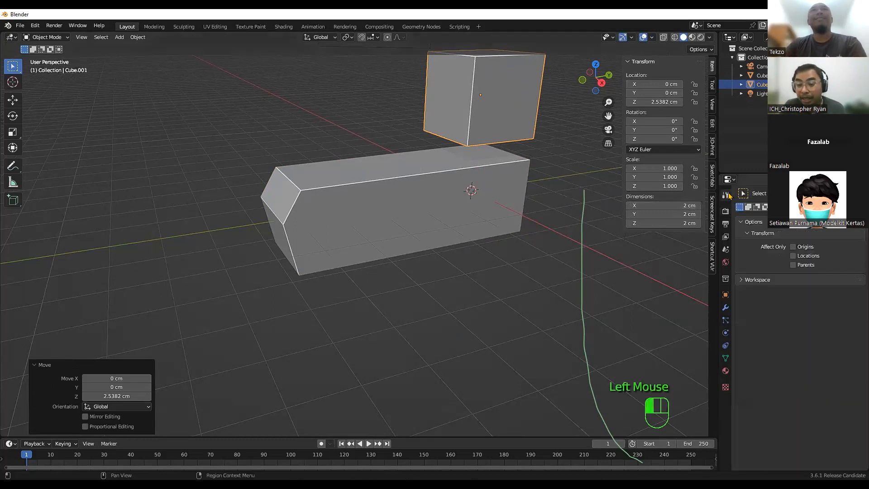
pyautogui.click(725, 211)
pyautogui.click(726, 226)
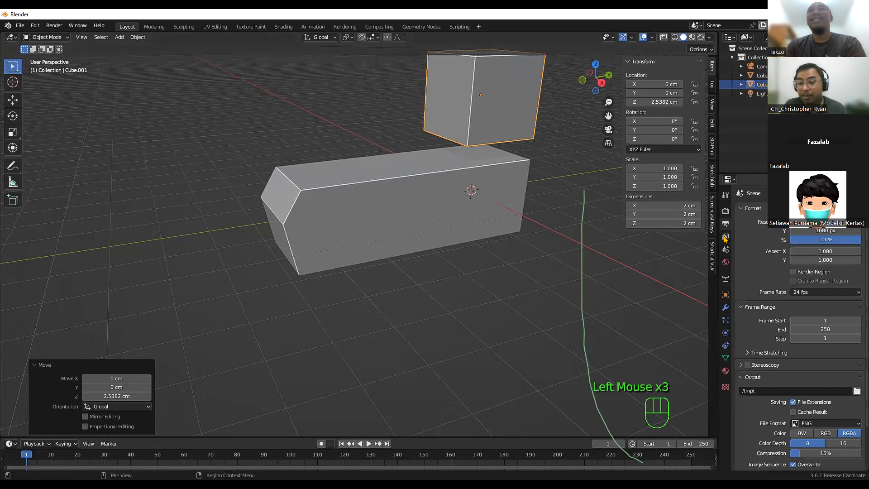
pyautogui.click(726, 238)
pyautogui.click(726, 249)
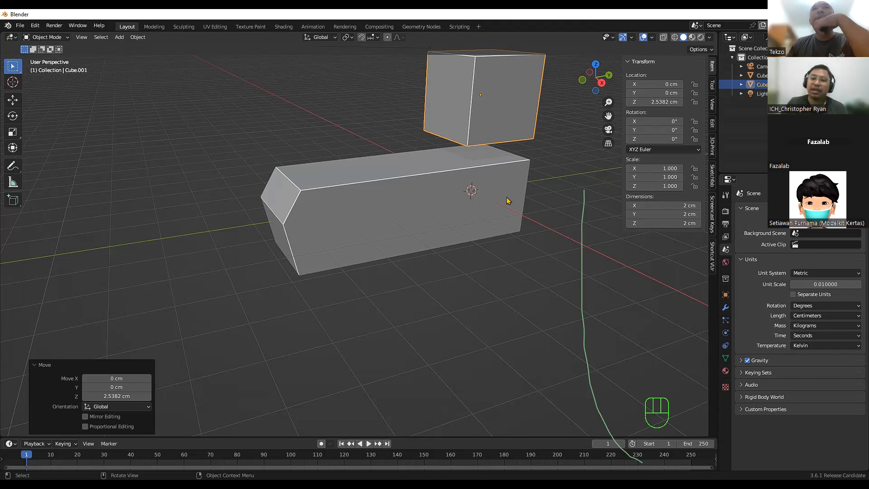
pyautogui.keyDown('shift'); pyautogui.moveTo(559, 156); pyautogui.dragTo(506, 212, button='middle'); pyautogui.keyUp('shift')
pyautogui.click(505, 212)
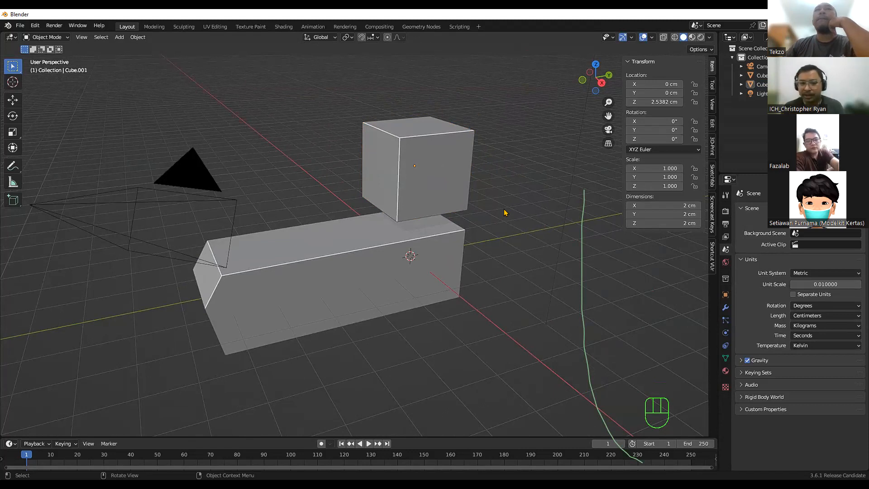
pyautogui.click(461, 132)
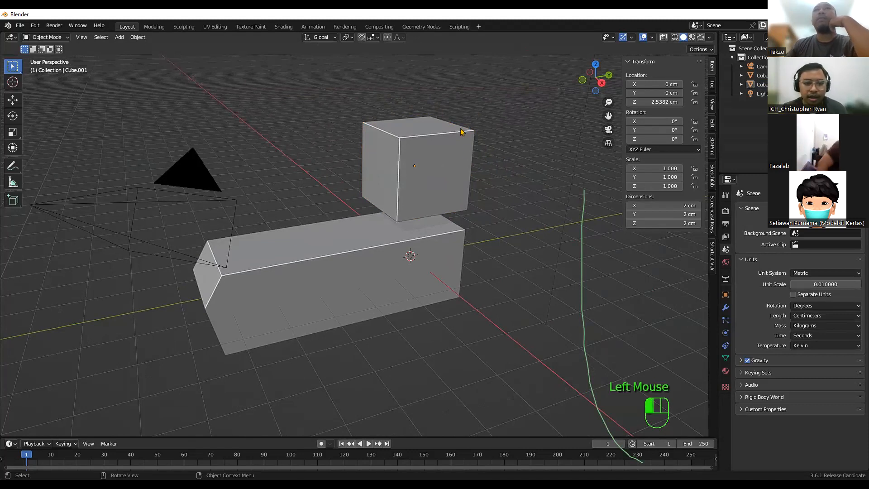
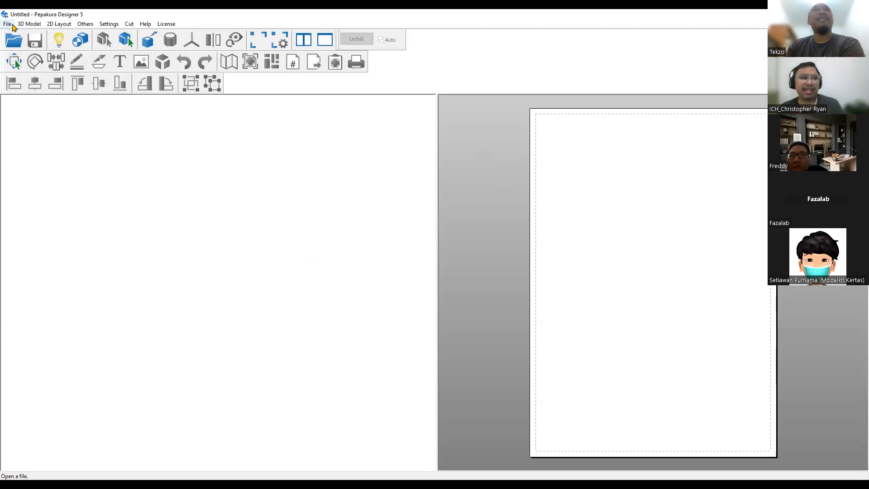
# Switch to Pepakura Designer 5, open train.obj from the Coaching Clinic folder and finish the coordinate adjustment without flipping faces.
pyautogui.click(8, 24)
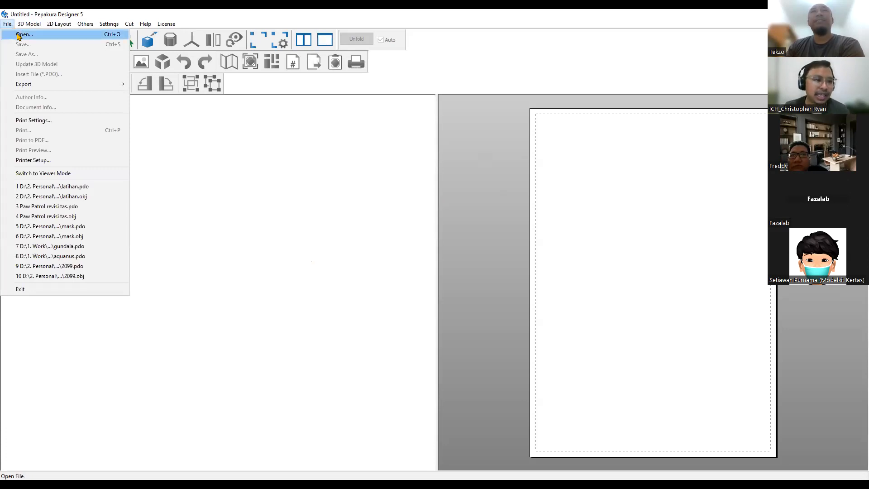
pyautogui.click(312, 215)
pyautogui.click(9, 26)
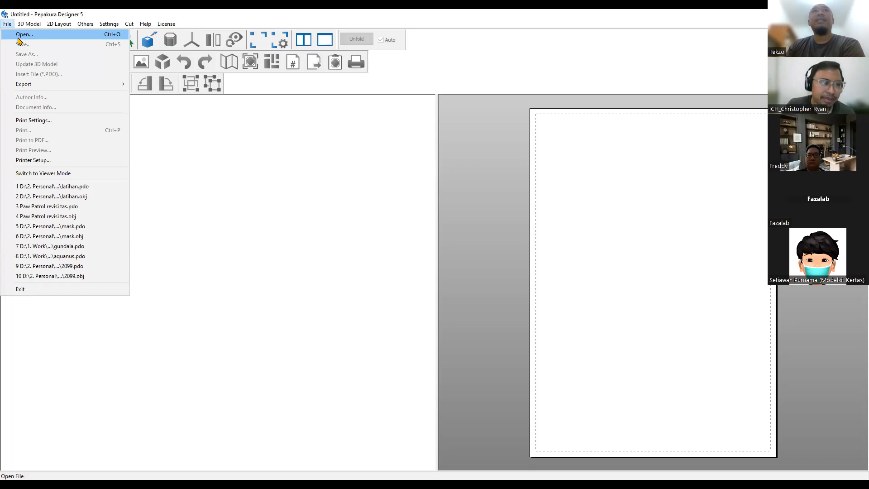
pyautogui.click(20, 35)
pyautogui.click(129, 164)
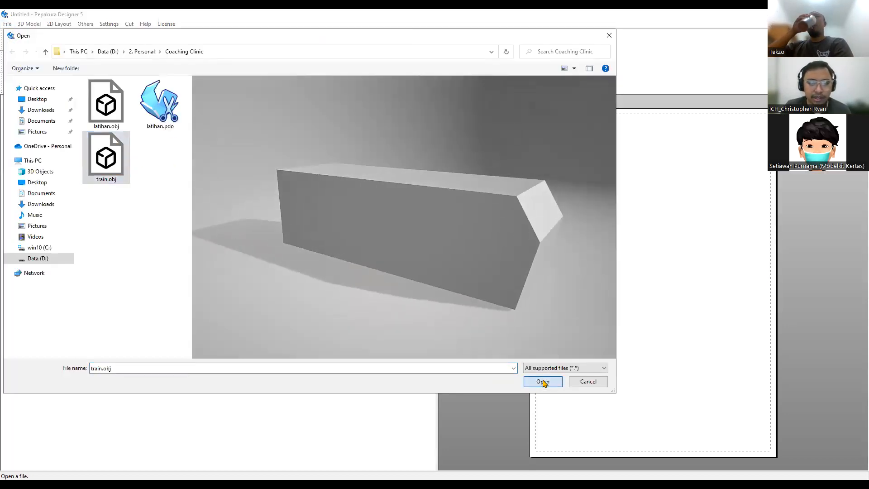
pyautogui.click(543, 382)
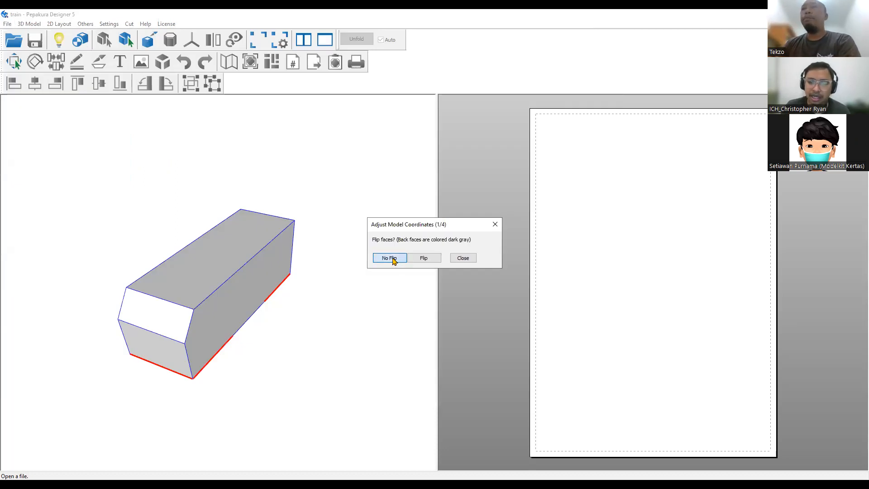
pyautogui.press('Return')
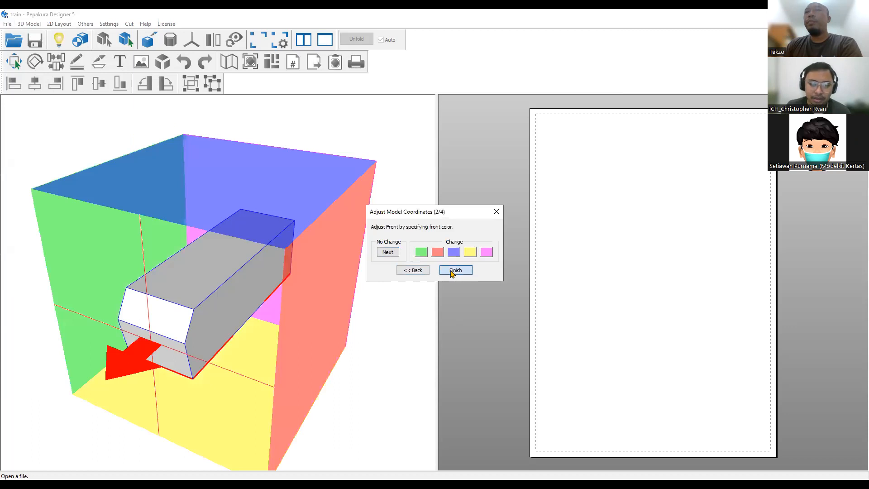
pyautogui.click(452, 271)
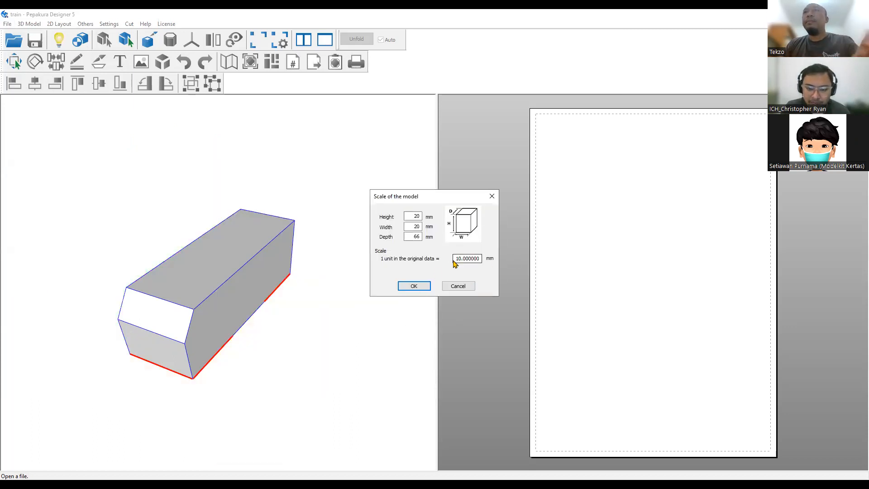
# Set the model scale so that 1 unit in the original data equals 100 mm, and accept it.
pyautogui.moveTo(456, 259); pyautogui.dragTo(517, 264)
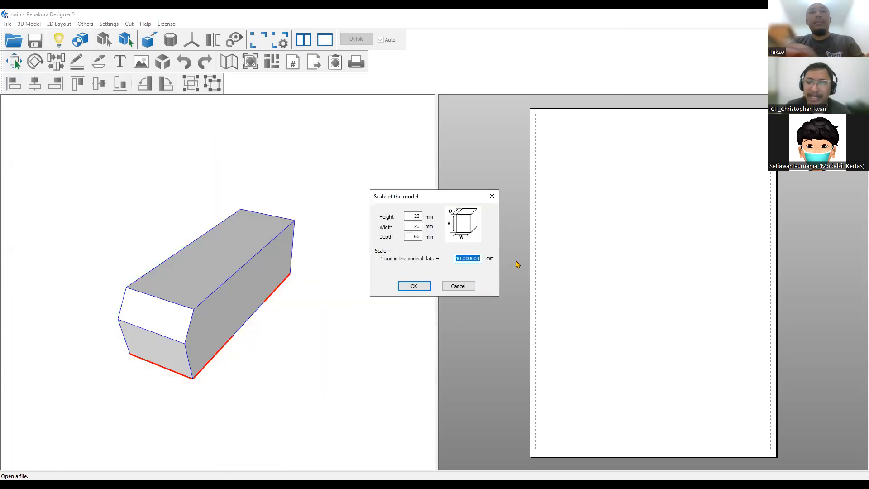
pyautogui.moveTo(455, 259); pyautogui.dragTo(491, 260)
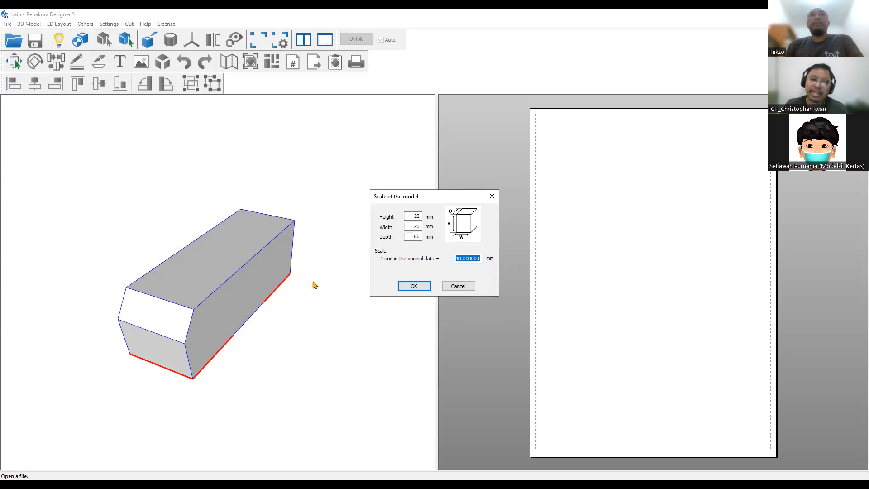
pyautogui.click(454, 258)
pyautogui.moveTo(457, 258); pyautogui.dragTo(507, 261)
pyautogui.write('100')
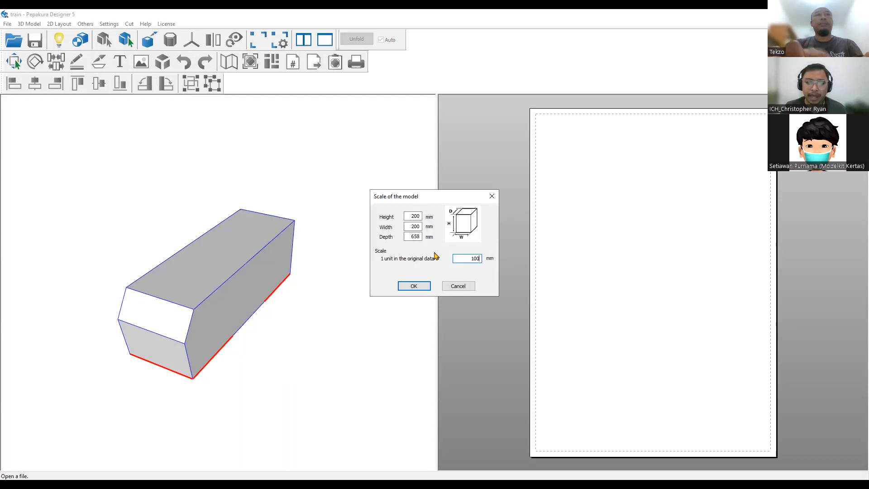
pyautogui.doubleClick(412, 216)
pyautogui.doubleClick(415, 226)
pyautogui.moveTo(409, 216); pyautogui.dragTo(430, 238)
pyautogui.click(421, 291)
# Examine the imported train model from all sides, including its dimensions, the openings in its underside and the red open edges.
pyautogui.moveTo(329, 367); pyautogui.dragTo(387, 259)
pyautogui.moveTo(387, 259); pyautogui.dragTo(371, 278, button='right')
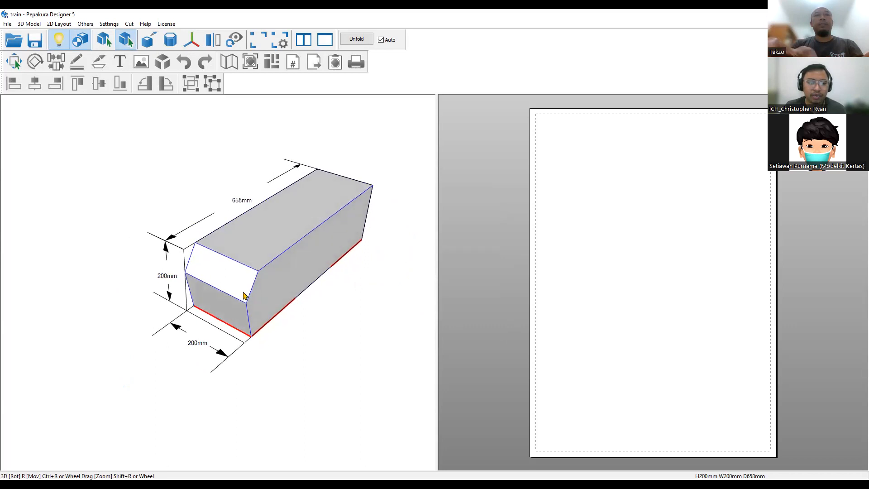
pyautogui.moveTo(268, 340); pyautogui.dragTo(200, 260, button='right')
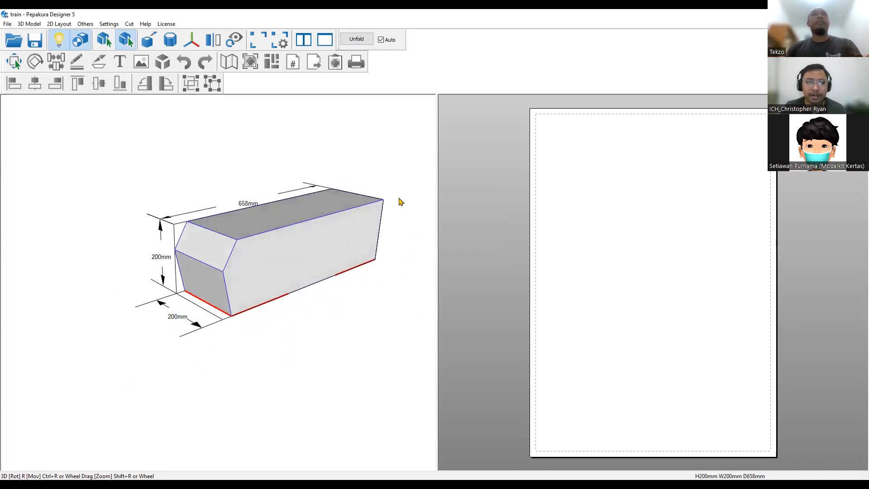
pyautogui.moveTo(157, 218); pyautogui.dragTo(84, 237, button='right')
pyautogui.moveTo(133, 351); pyautogui.dragTo(160, 250, button='right')
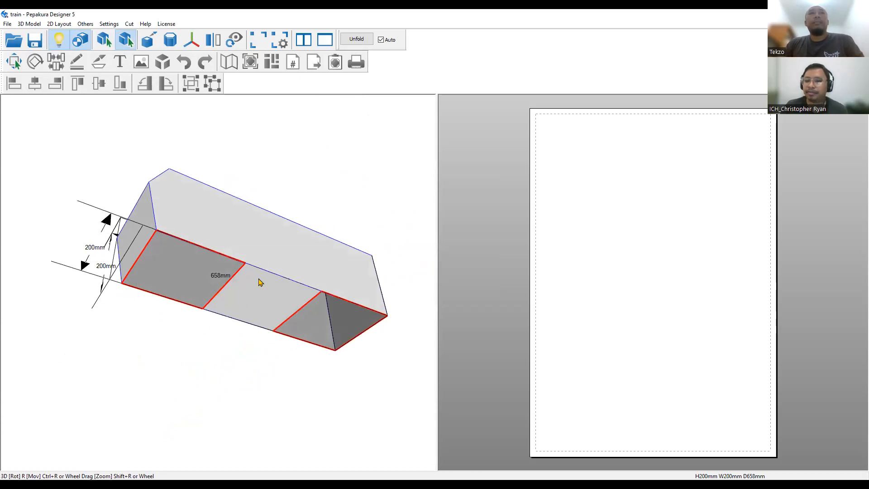
pyautogui.moveTo(254, 254); pyautogui.dragTo(225, 304, button='middle')
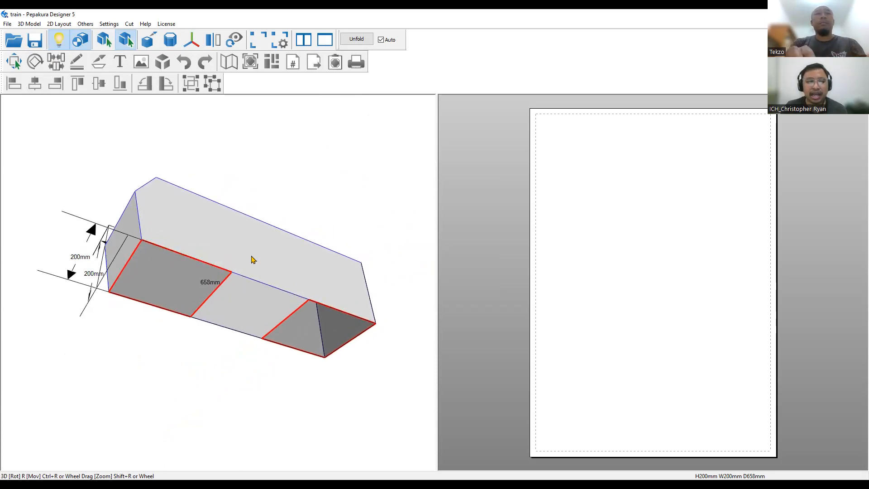
pyautogui.moveTo(251, 256); pyautogui.dragTo(251, 254, button='right')
pyautogui.moveTo(132, 236); pyautogui.dragTo(149, 283, button='right')
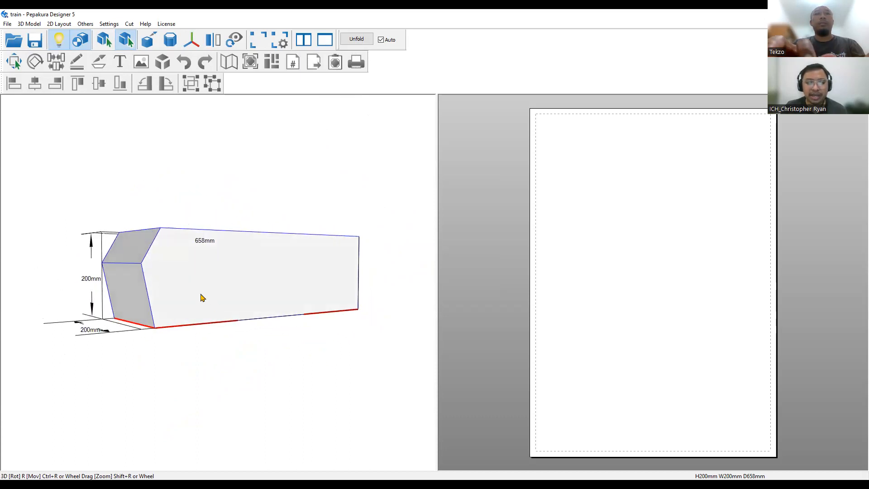
pyautogui.moveTo(200, 297); pyautogui.dragTo(165, 325, button='right')
pyautogui.moveTo(292, 256); pyautogui.dragTo(263, 228, button='right')
pyautogui.moveTo(330, 285); pyautogui.dragTo(261, 257, button='right')
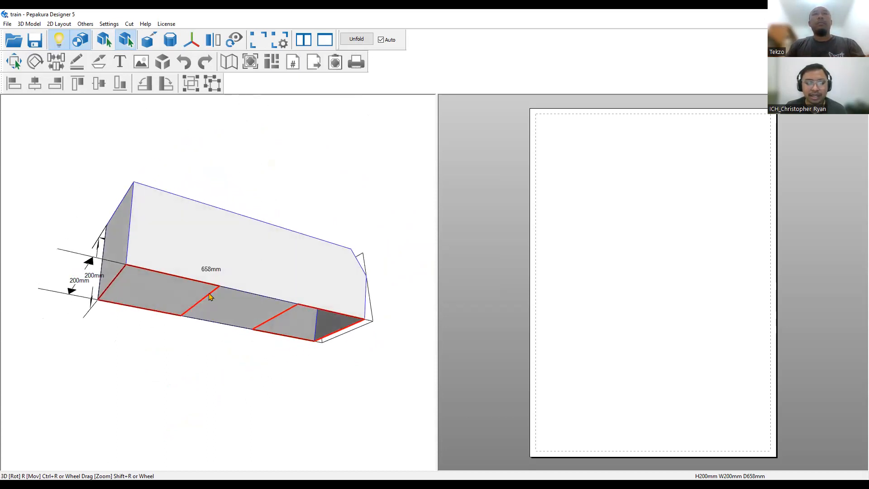
pyautogui.scroll(3, 113, 267)
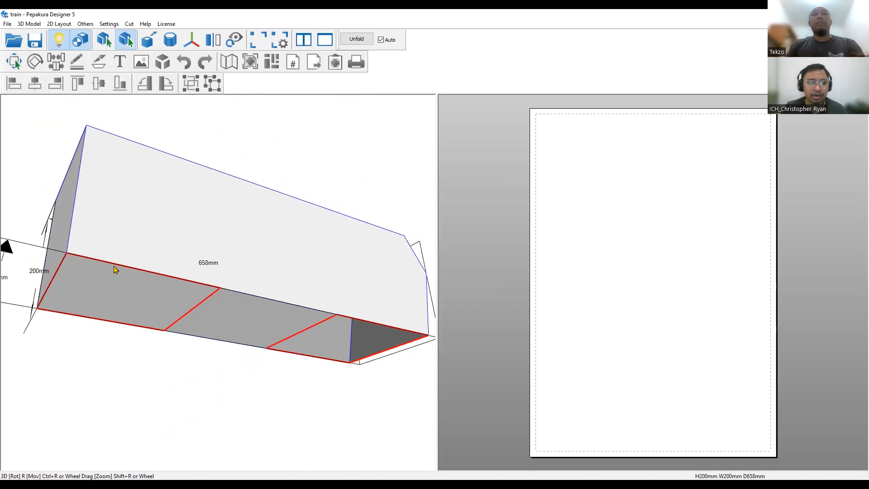
pyautogui.moveTo(113, 267); pyautogui.dragTo(118, 299, button='right')
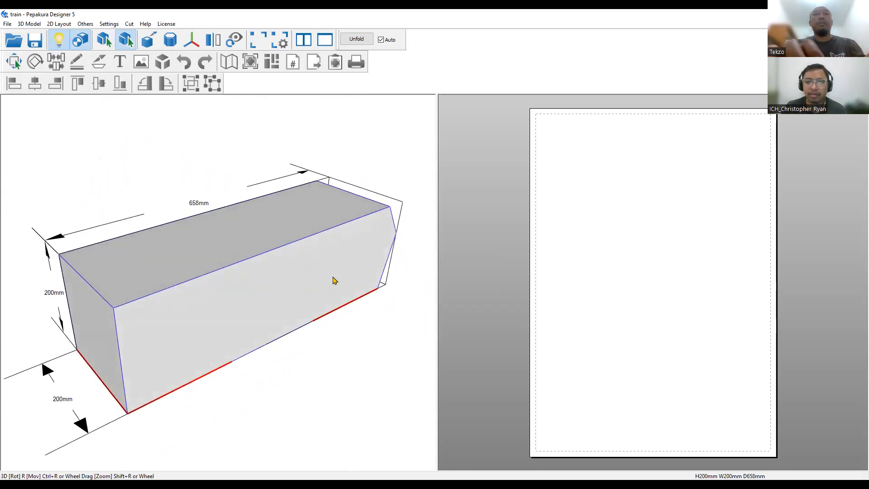
pyautogui.moveTo(262, 266); pyautogui.dragTo(225, 250, button='right')
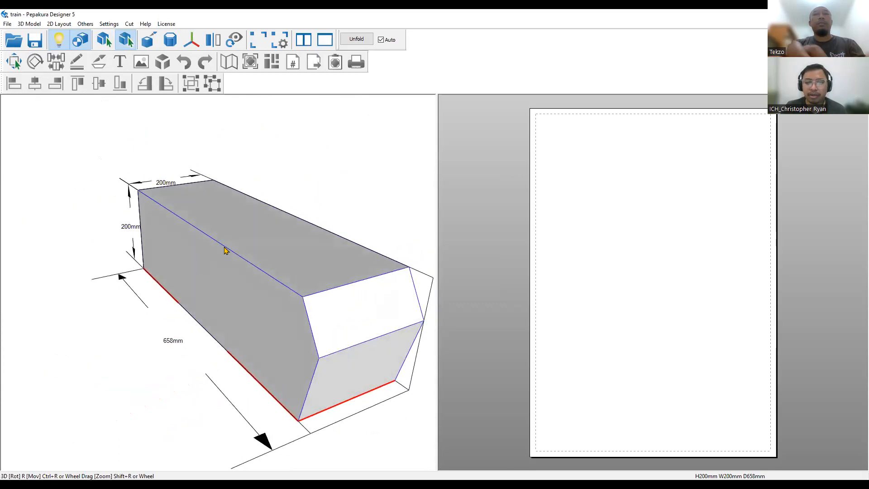
pyautogui.moveTo(319, 260); pyautogui.dragTo(271, 255, button='right')
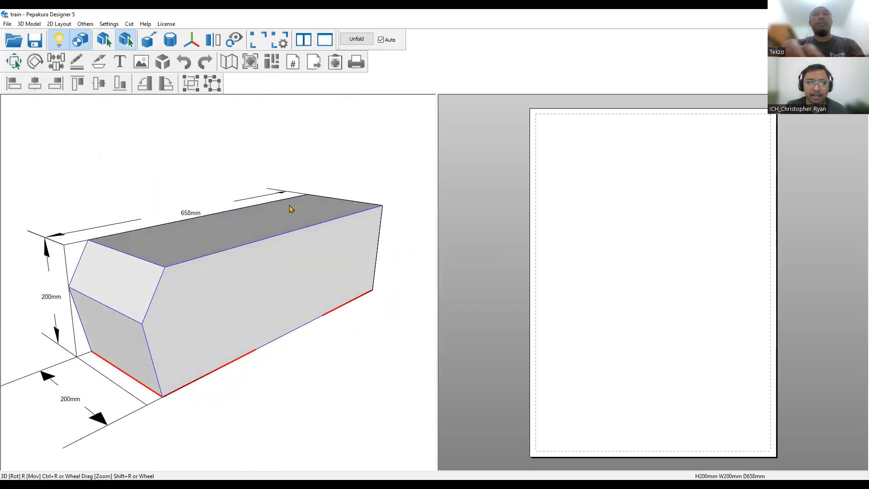
# Unfold the train body into a flat 2D pattern and shift the part inward on the layout.
pyautogui.scroll(1, 289, 205)
pyautogui.scroll(-2, 289, 208)
pyautogui.moveTo(283, 163); pyautogui.dragTo(286, 204, button='right')
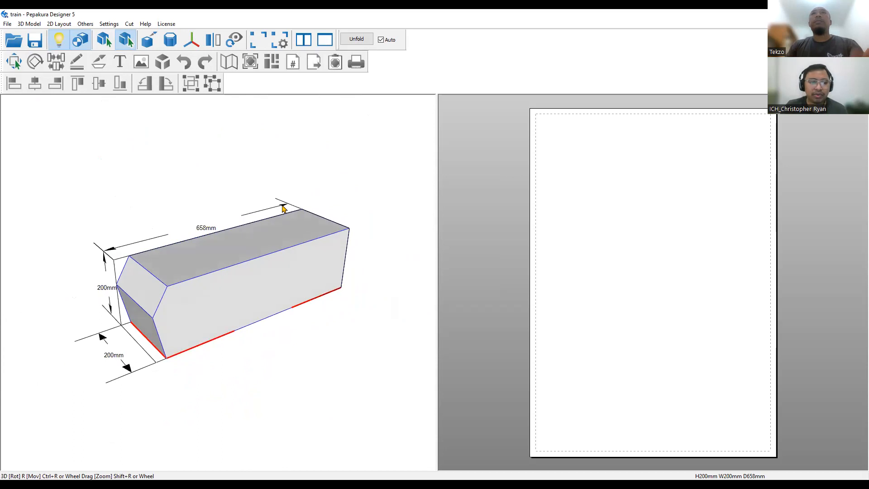
pyautogui.moveTo(208, 366); pyautogui.dragTo(272, 264, button='right')
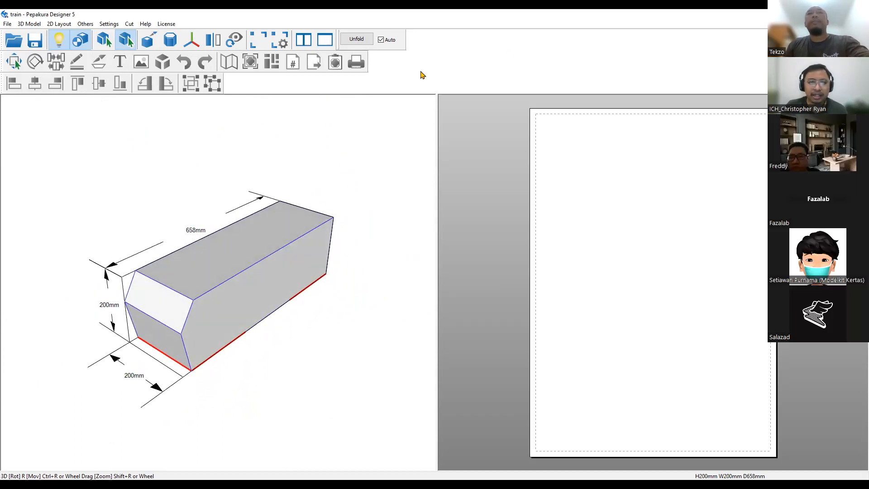
pyautogui.click(357, 39)
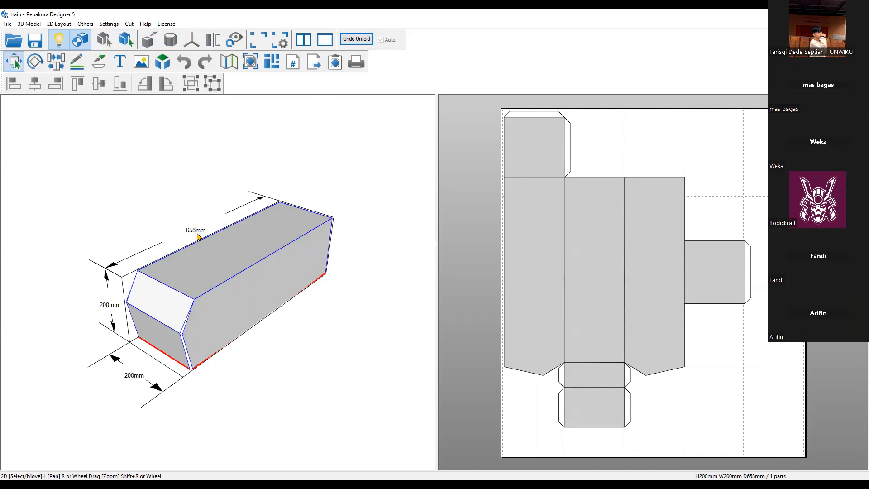
pyautogui.moveTo(200, 228); pyautogui.dragTo(202, 240, button='right')
pyautogui.moveTo(627, 205); pyautogui.dragTo(656, 214)
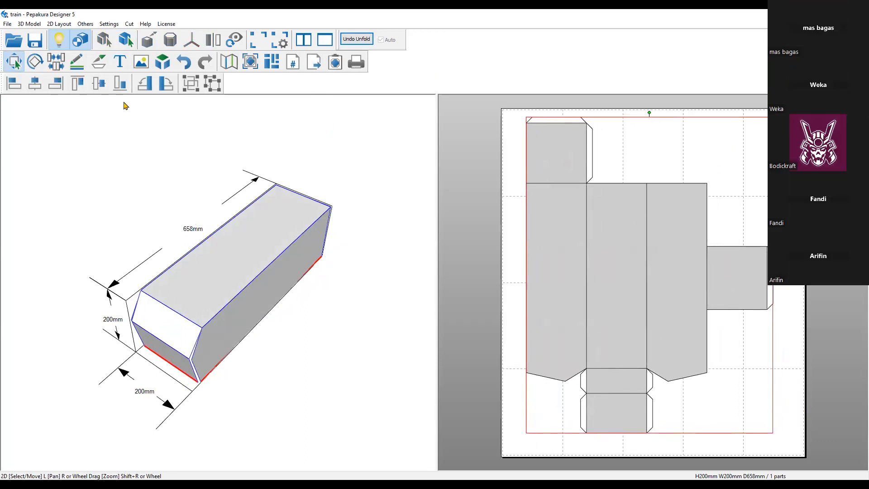
# Scale the model to a depth of 120 mm.
pyautogui.click(85, 25)
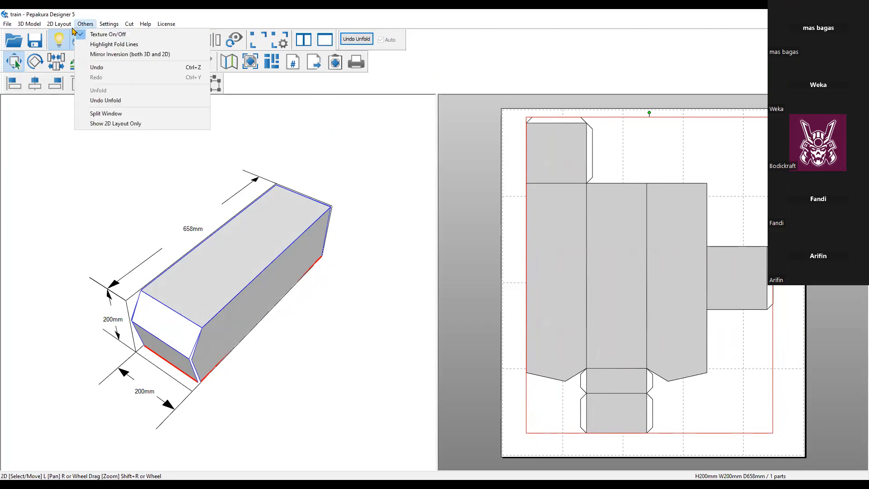
pyautogui.click(57, 26)
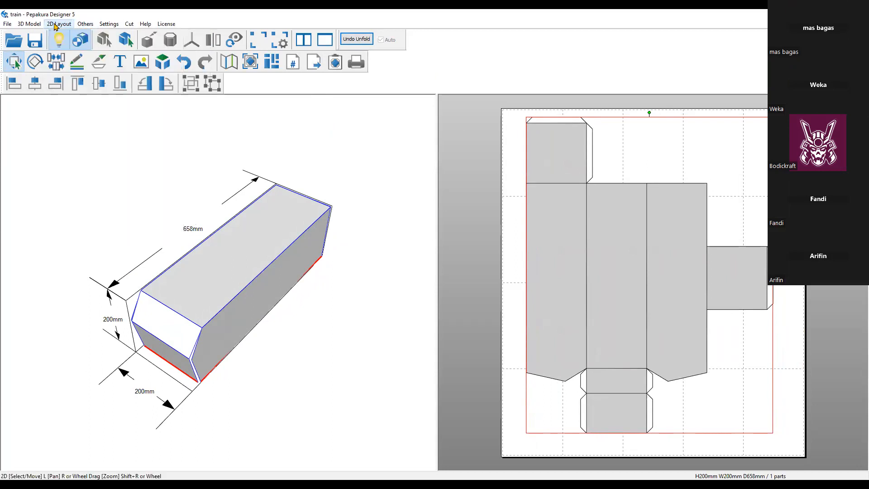
pyautogui.click(57, 27)
pyautogui.moveTo(175, 65)
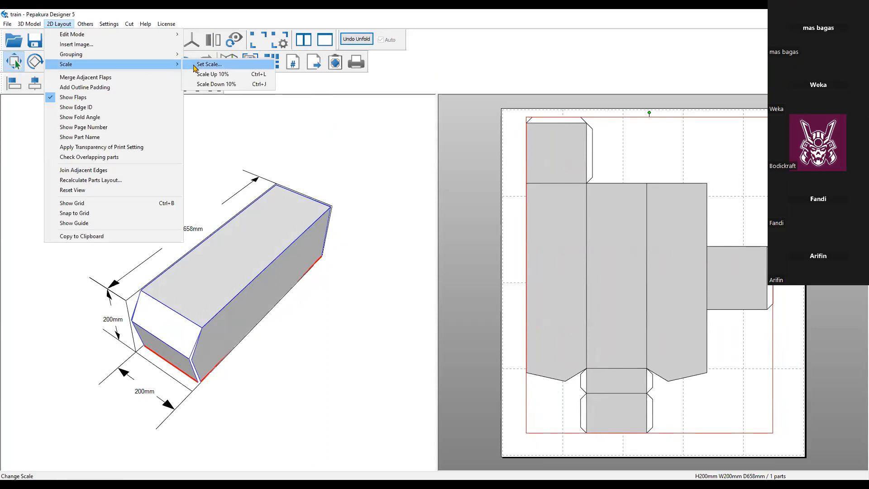
pyautogui.click(210, 64)
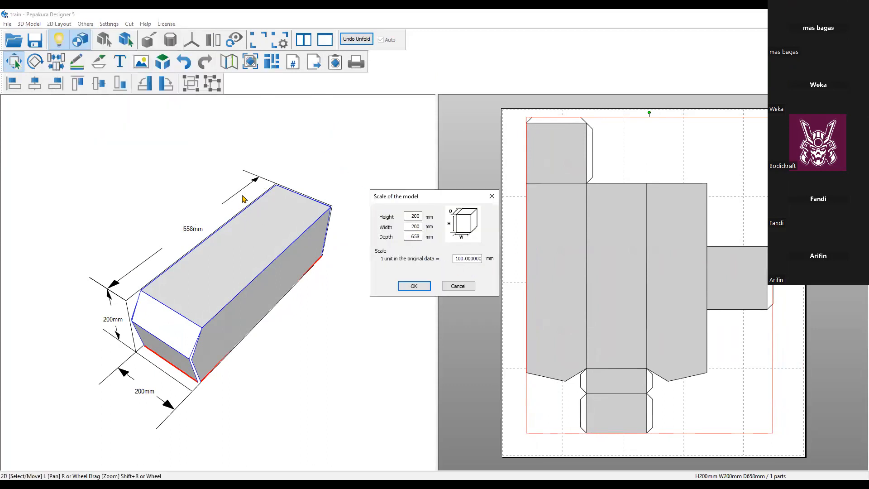
pyautogui.doubleClick(415, 236)
pyautogui.write('120')
pyautogui.click(413, 286)
# Move the resized pattern toward the middle of the page and deselect it.
pyautogui.moveTo(564, 203); pyautogui.dragTo(592, 221)
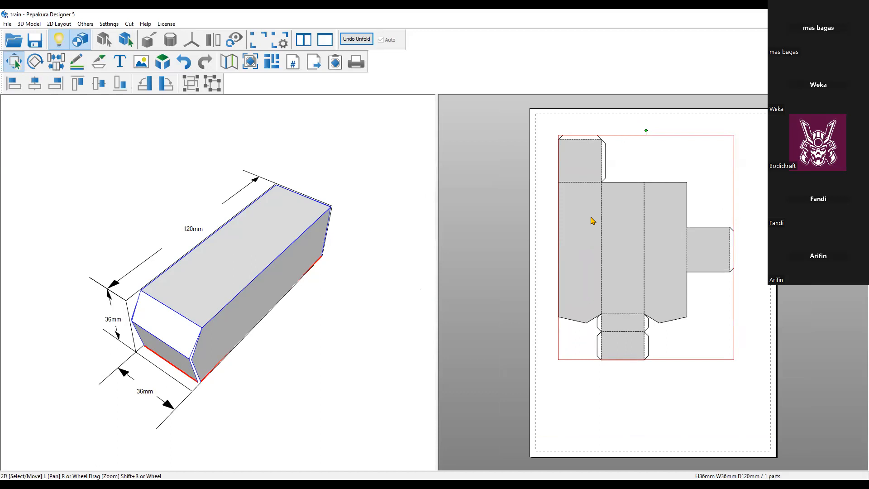
pyautogui.moveTo(593, 220); pyautogui.dragTo(602, 229)
pyautogui.click(566, 215)
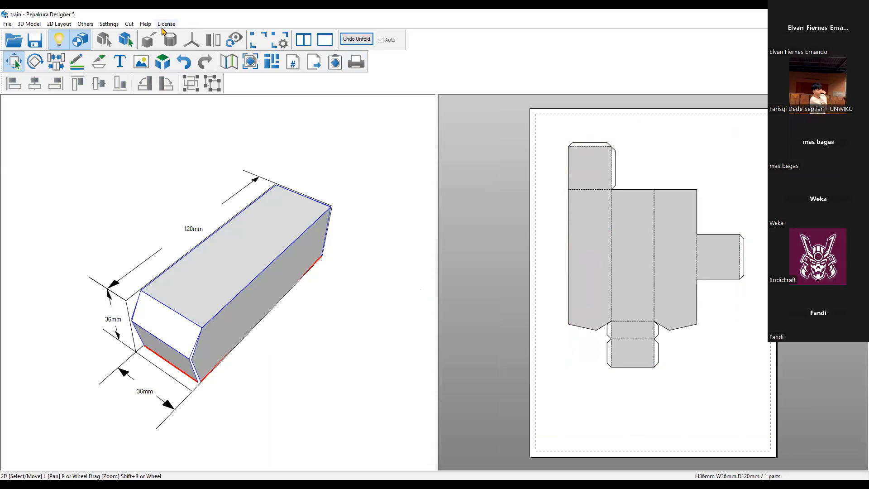
# Review the paper size, orientation and margin values in the page settings, leaving without changing them.
pyautogui.click(111, 25)
pyautogui.click(111, 24)
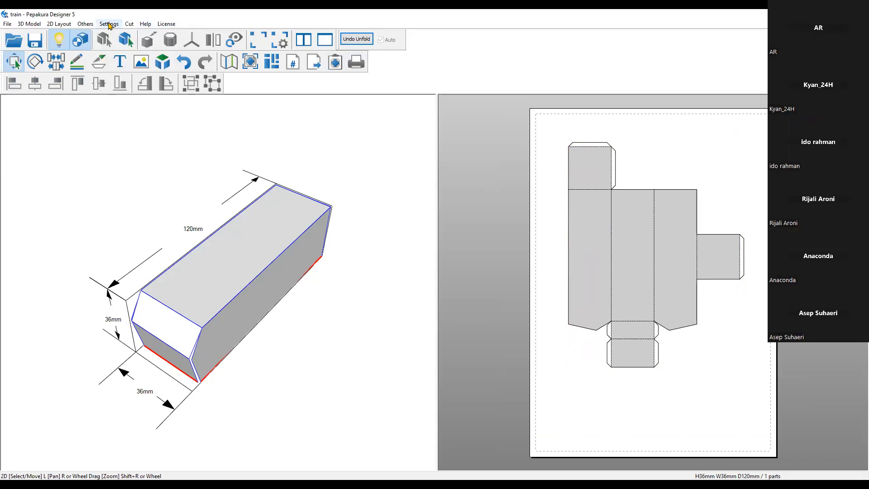
pyautogui.click(109, 25)
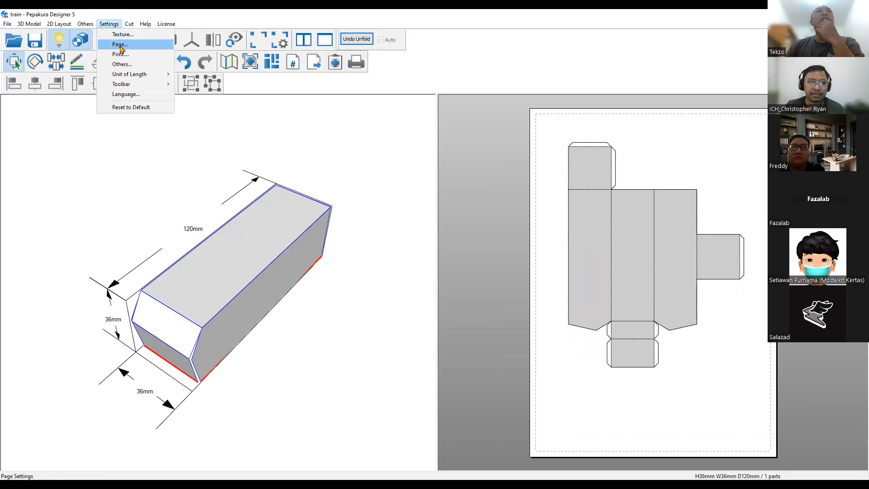
pyautogui.click(120, 45)
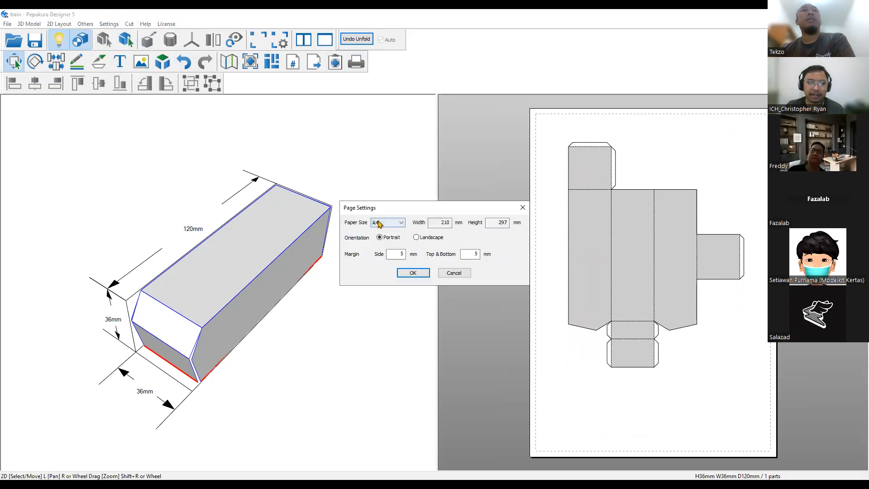
pyautogui.doubleClick(399, 254)
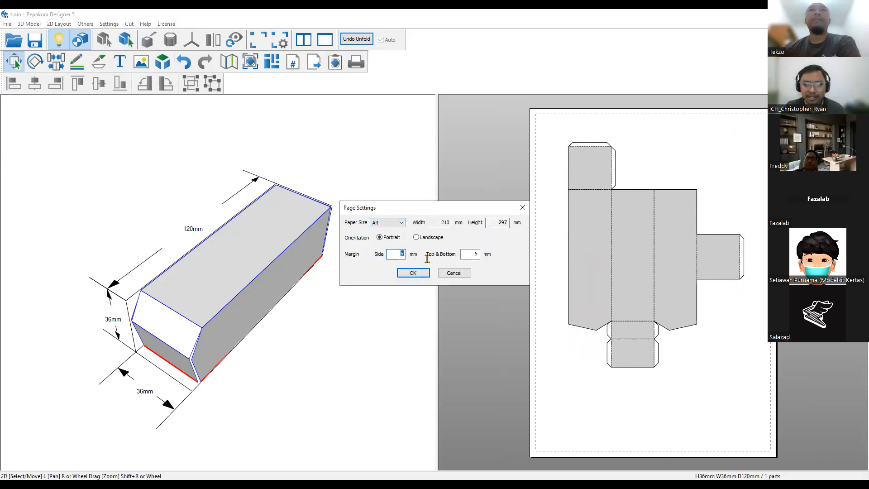
pyautogui.doubleClick(469, 254)
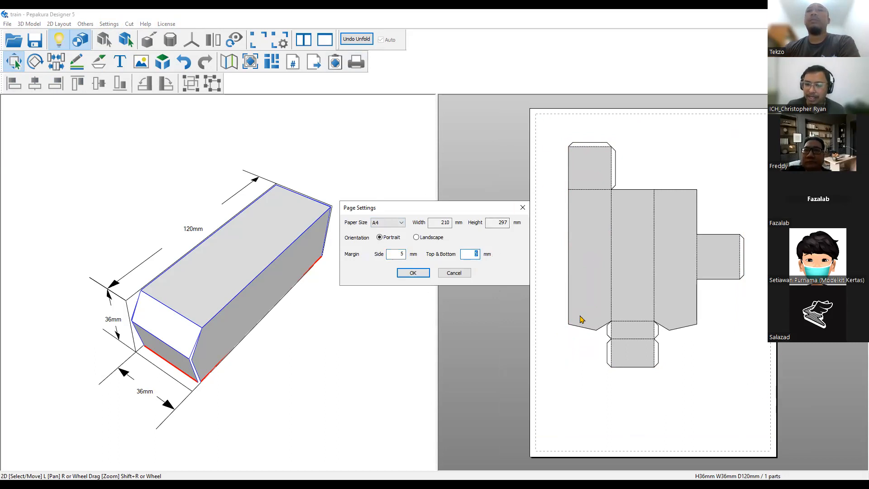
pyautogui.click(465, 273)
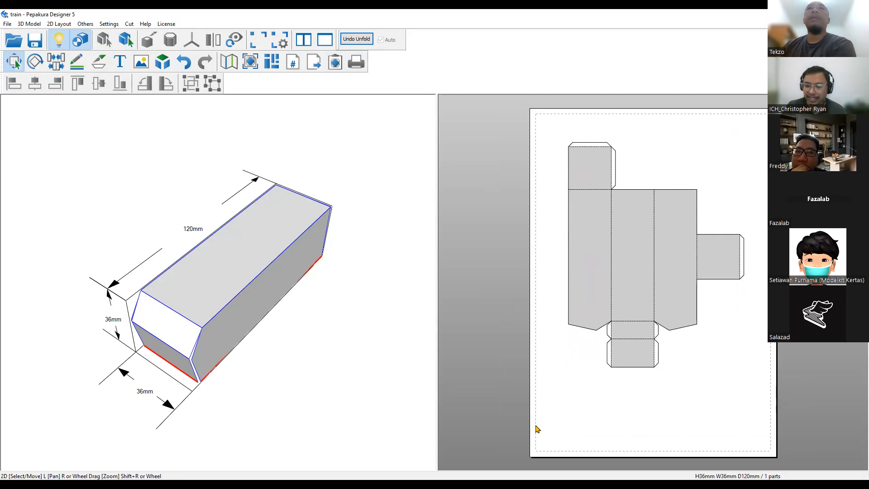
# Reposition the pattern on the page, trying it along the page's edge margins and bringing it back toward the middle.
pyautogui.moveTo(604, 246); pyautogui.dragTo(572, 245)
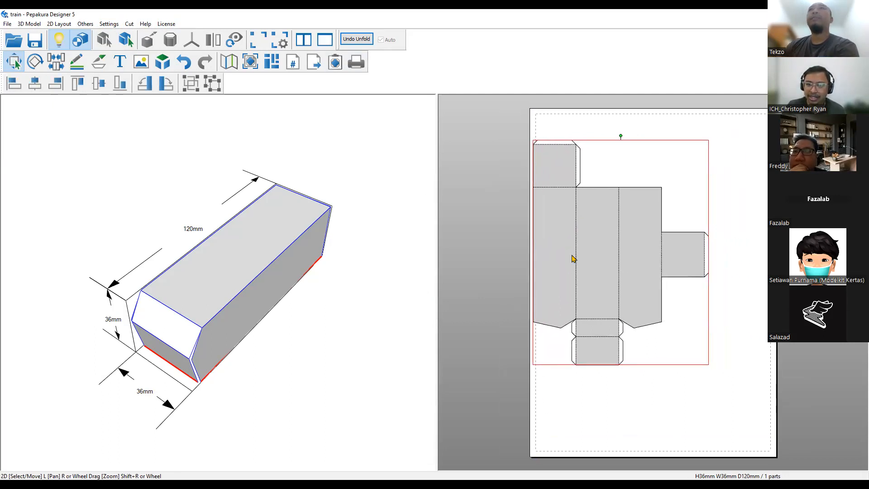
pyautogui.moveTo(565, 301); pyautogui.dragTo(572, 273)
pyautogui.click(498, 246)
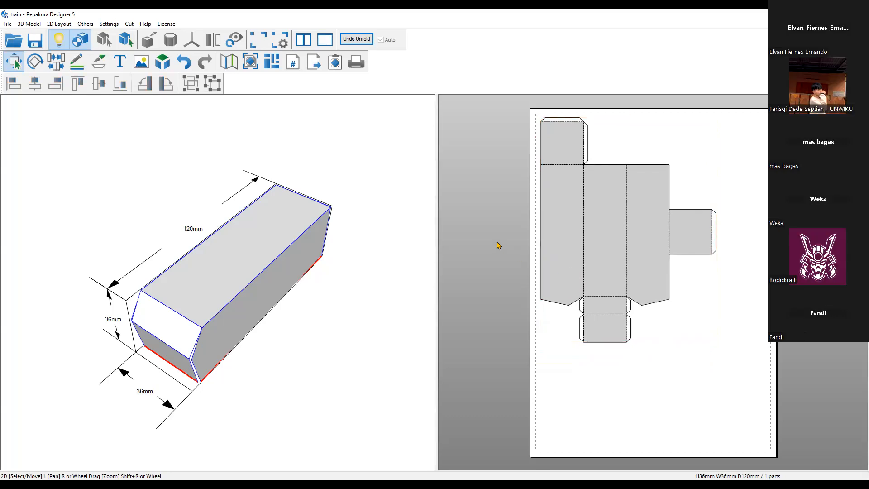
pyautogui.moveTo(556, 231); pyautogui.dragTo(593, 228)
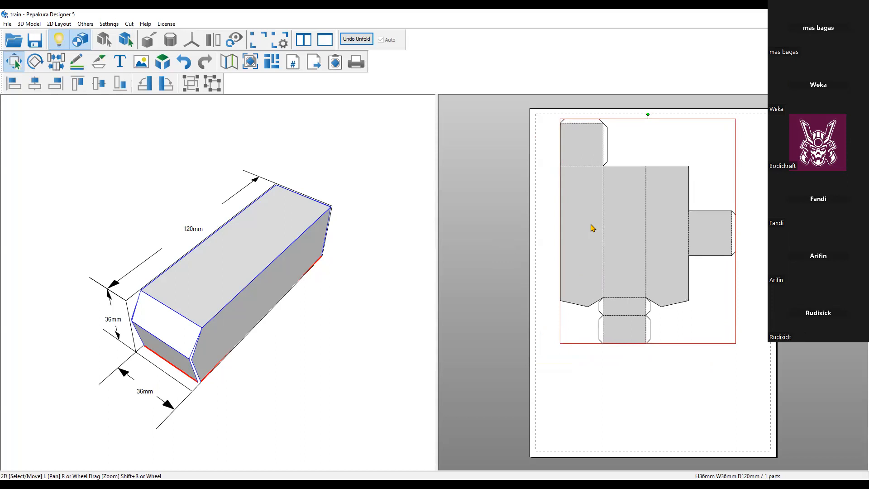
pyautogui.moveTo(640, 198); pyautogui.dragTo(638, 223)
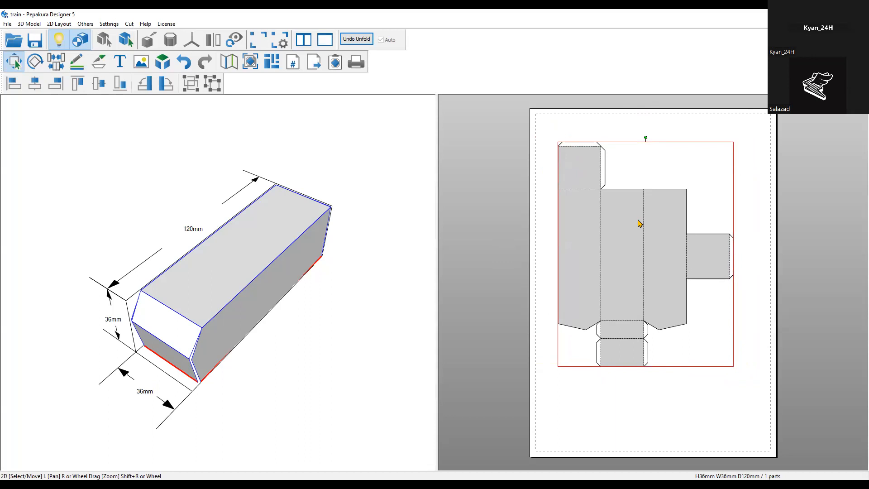
# Scale the pattern up by 10% three times and down by 10% once, and position it inside the page margins.
pyautogui.click(60, 24)
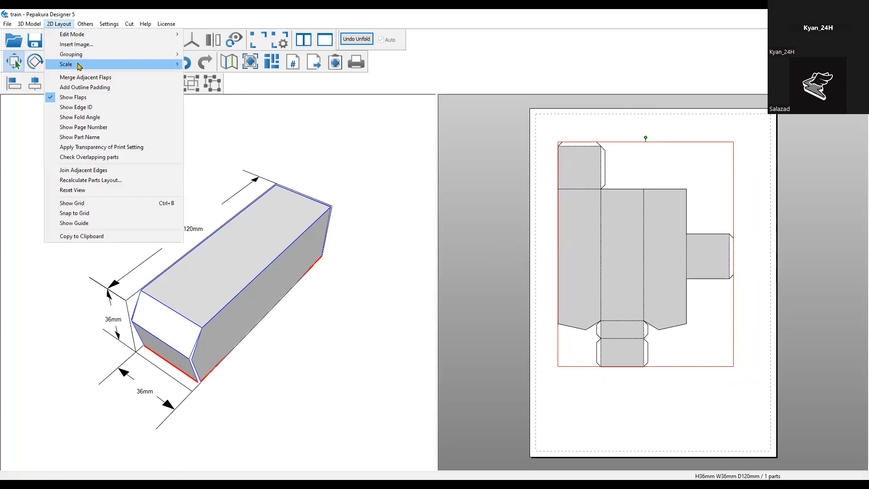
pyautogui.moveTo(136, 64)
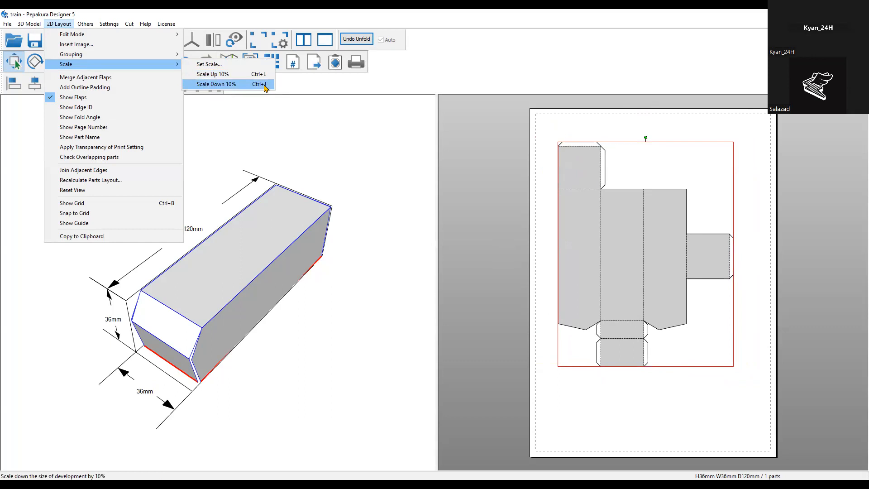
pyautogui.click(398, 184)
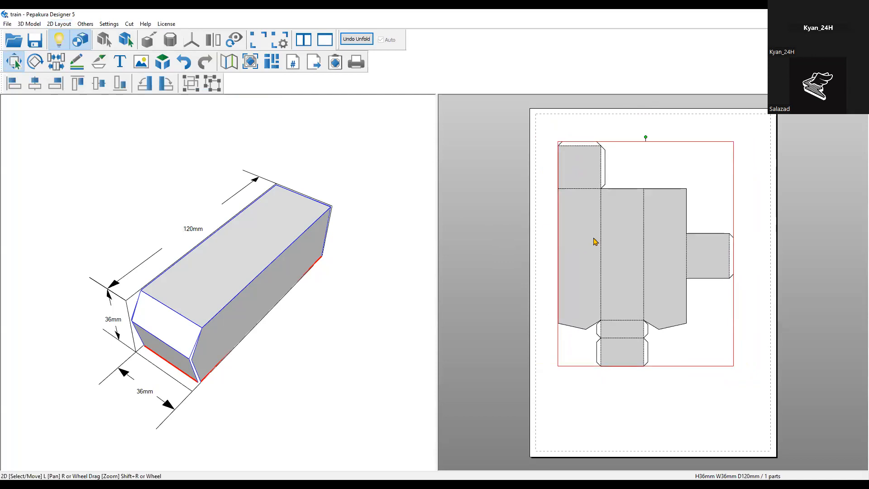
pyautogui.press('pageup')
pyautogui.press('pageup')
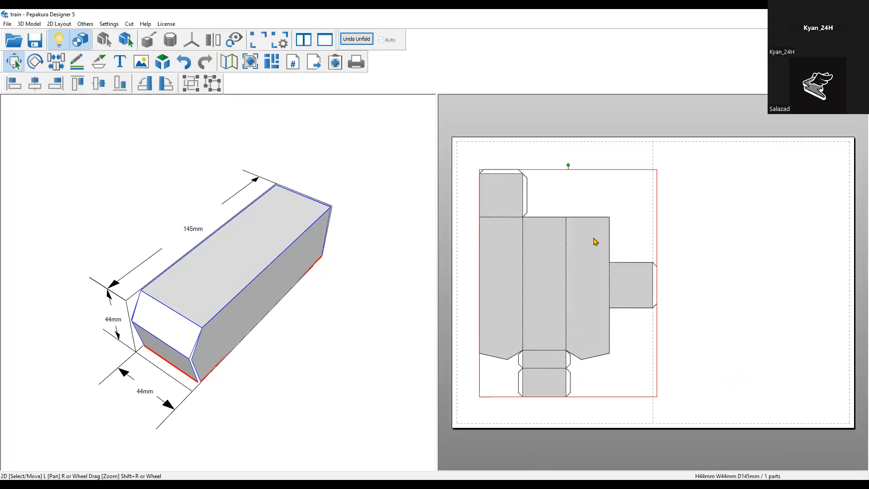
pyautogui.press('pageup')
pyautogui.moveTo(584, 244)
pyautogui.mouseDown()
pyautogui.moveTo(553, 233)
pyautogui.moveTo(591, 254)
pyautogui.mouseUp()
pyautogui.press('pagedown')
pyautogui.moveTo(718, 274); pyautogui.dragTo(707, 274)
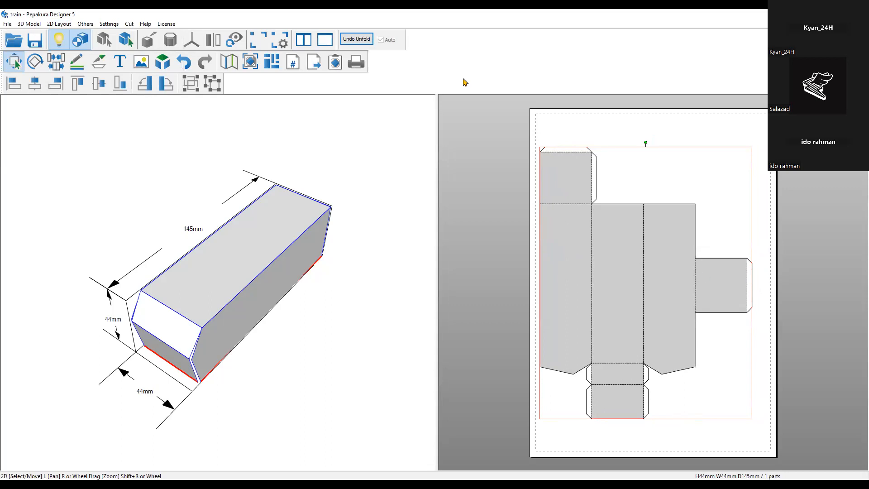
# Set the model scale to 23 mm per unit of the original data.
pyautogui.click(60, 24)
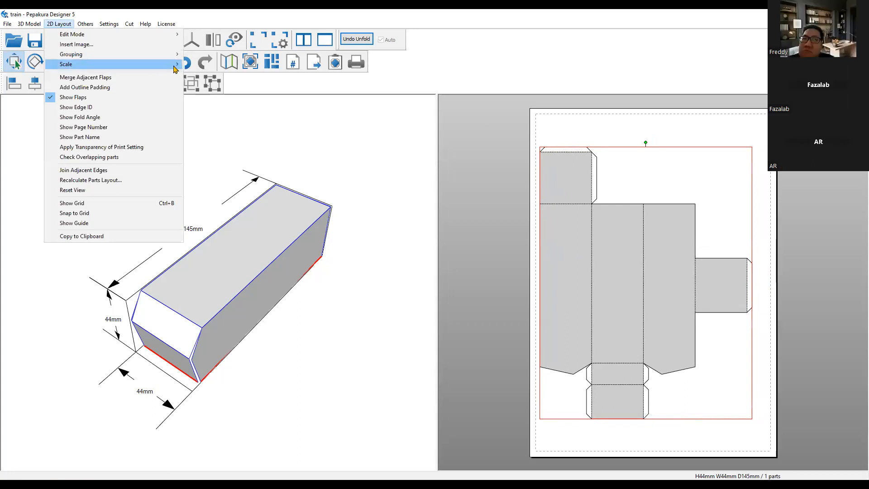
pyautogui.moveTo(174, 65)
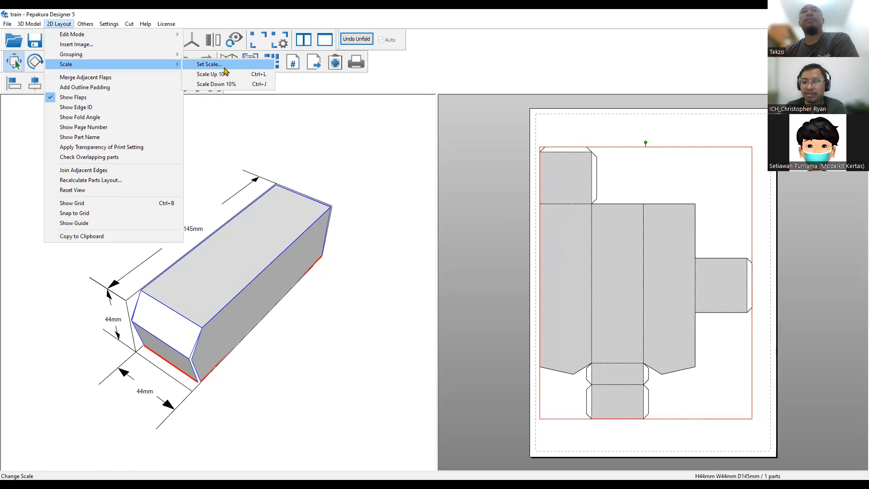
pyautogui.click(224, 67)
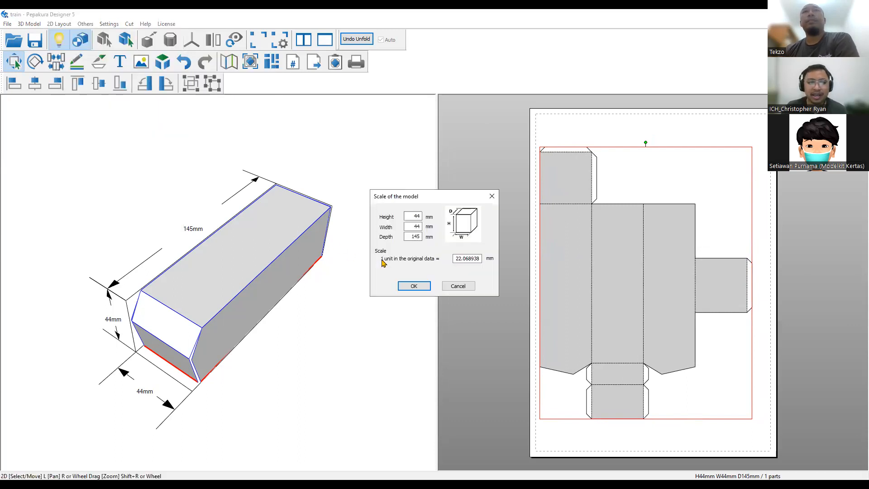
pyautogui.moveTo(454, 259); pyautogui.dragTo(521, 261)
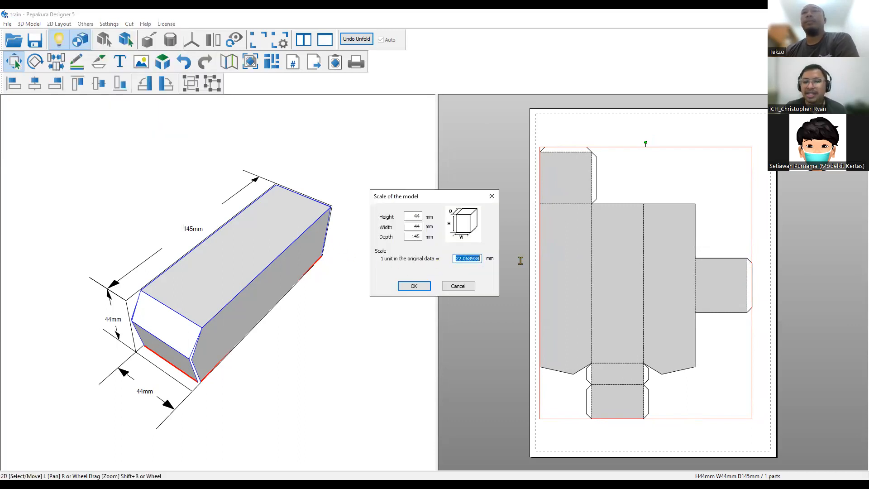
pyautogui.write('23')
pyautogui.press('Return')
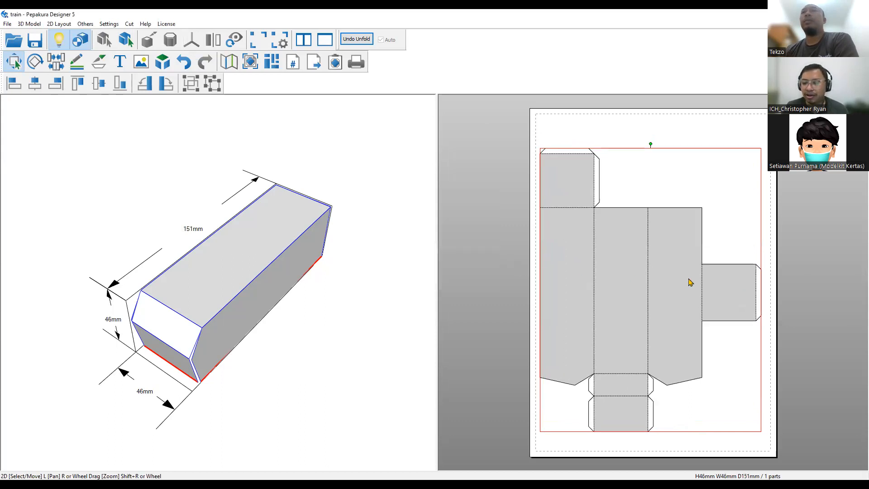
# Set the model scale to 26 mm per original unit and move the pattern slightly up the page.
pyautogui.click(59, 24)
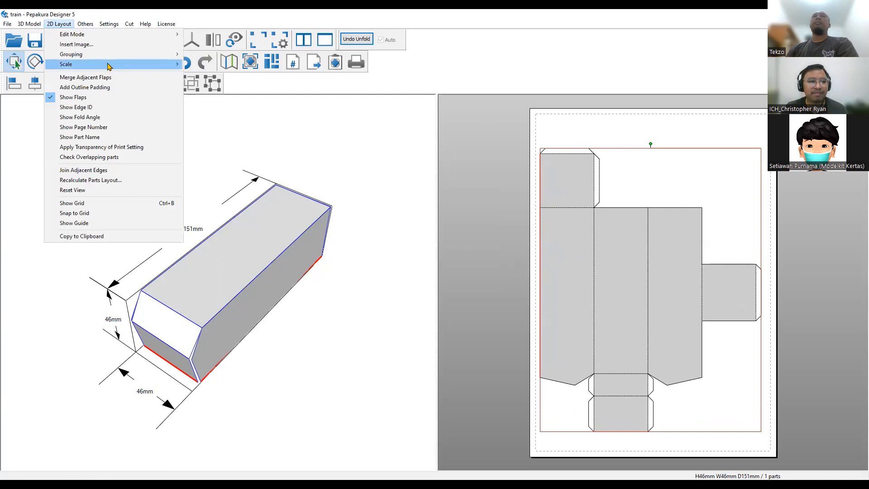
pyautogui.moveTo(111, 65)
pyautogui.click(209, 65)
pyautogui.write('26')
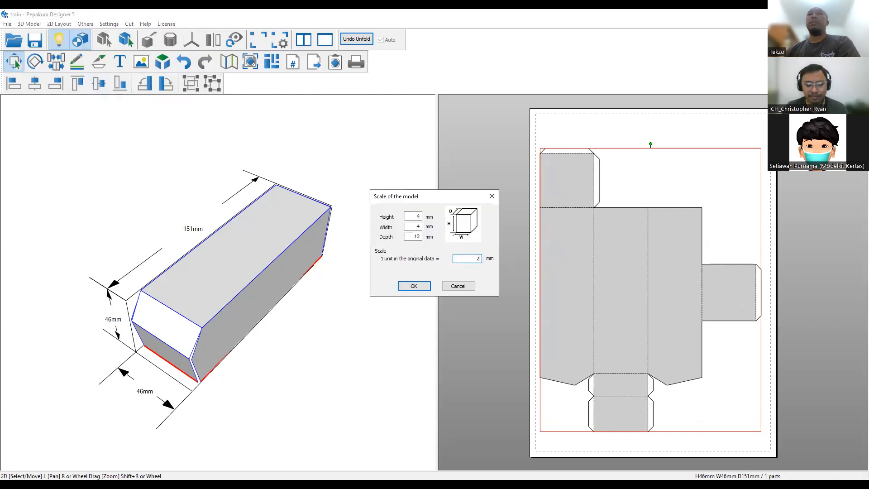
pyautogui.press('Return')
pyautogui.moveTo(563, 238); pyautogui.dragTo(563, 227)
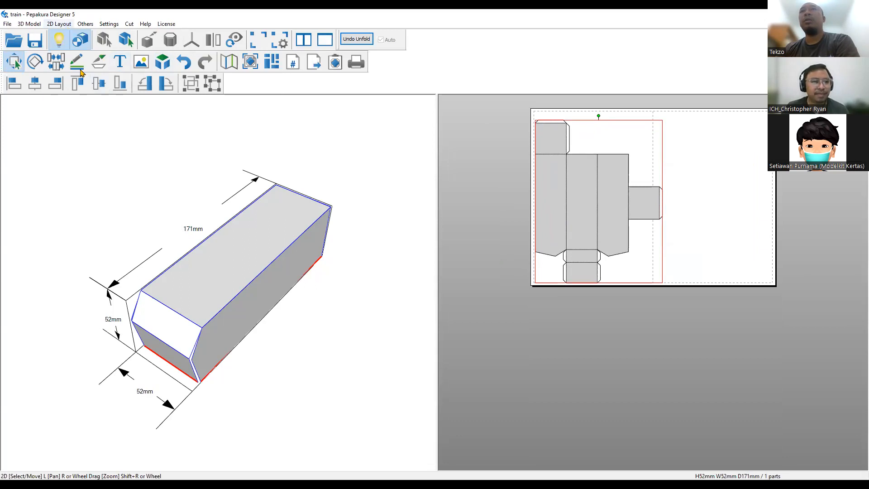
# Rescale the model to 48 mm height, 48 mm width and 158 mm depth, and adjust the pattern's position within the margins.
pyautogui.click(59, 24)
pyautogui.moveTo(111, 64)
pyautogui.click(203, 66)
pyautogui.write('2')
pyautogui.press('Return')
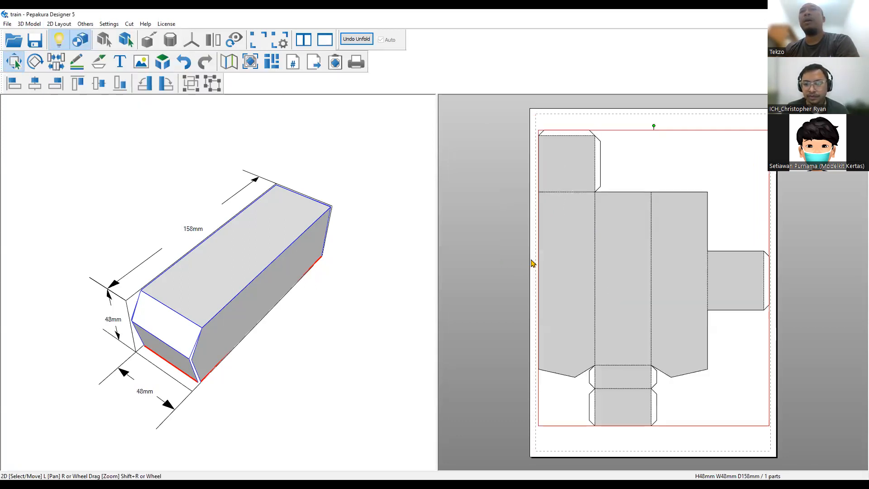
pyautogui.moveTo(624, 301); pyautogui.dragTo(622, 306)
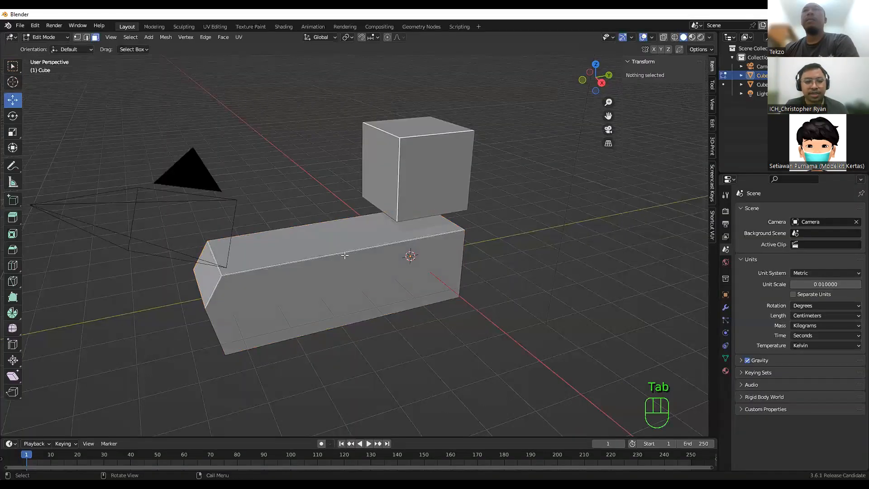
# Inspect the train body's long upper edge by selecting the edge and its two end vertices.
pyautogui.press('Tab')
pyautogui.press('Tab')
pyautogui.press('1')
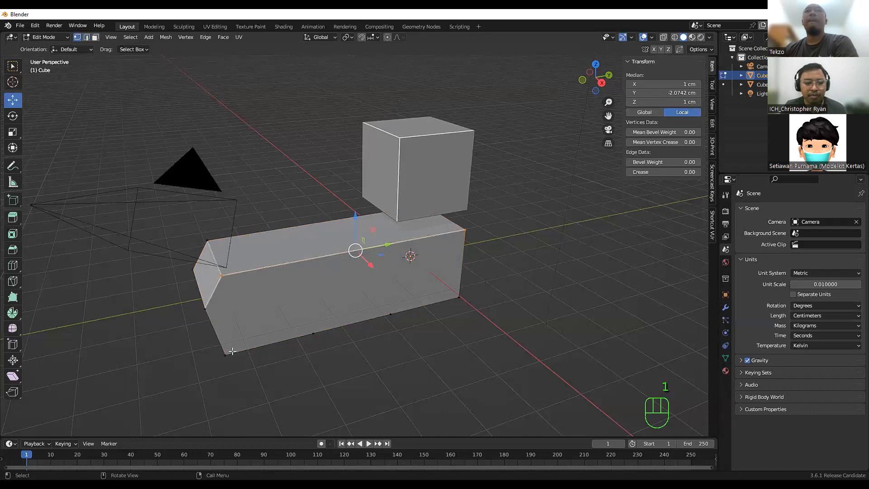
pyautogui.moveTo(322, 342); pyautogui.dragTo(228, 343, button='middle')
pyautogui.click(220, 262)
pyautogui.press('2')
pyautogui.click(254, 262)
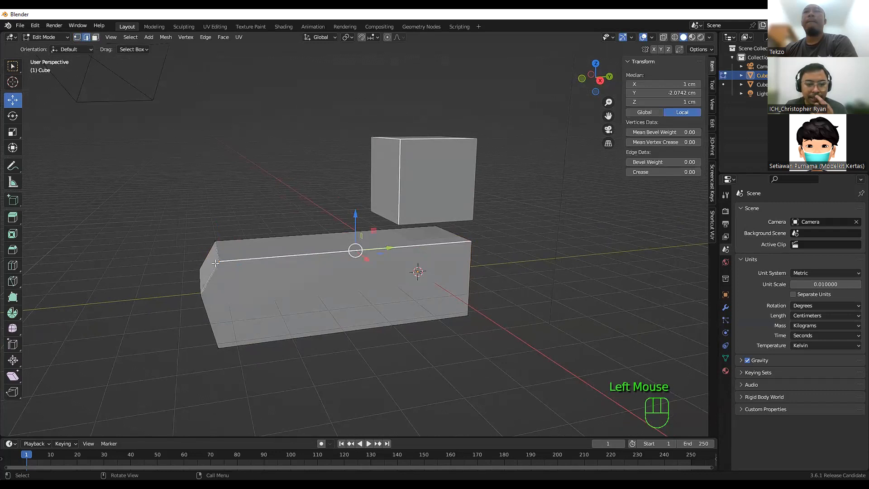
pyautogui.press('F3')
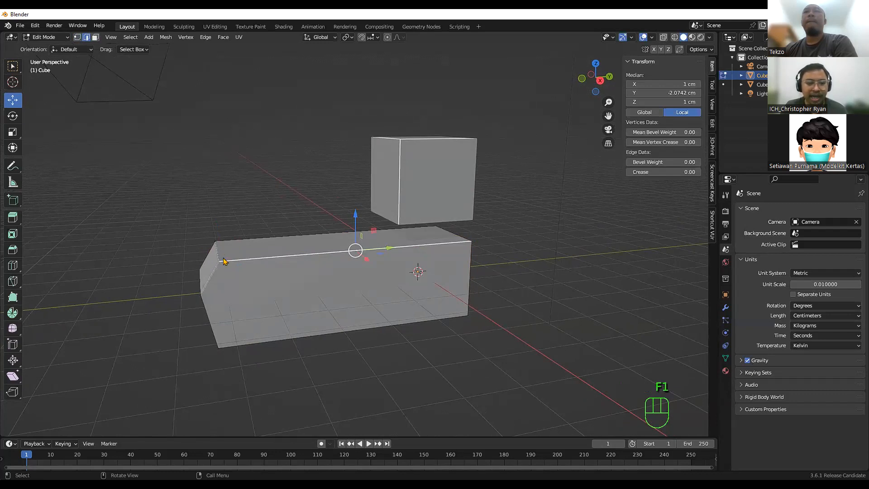
pyautogui.press('1')
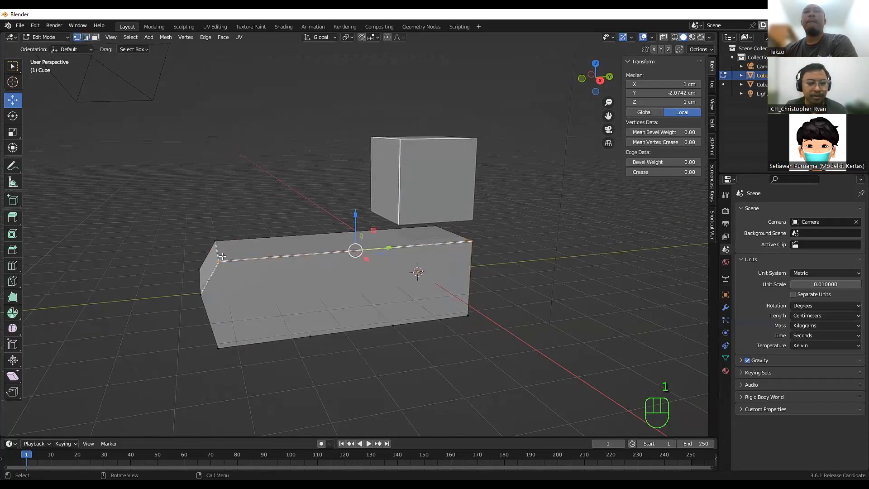
pyautogui.click(219, 261)
pyautogui.keyDown('shift'); pyautogui.click(468, 242); pyautogui.keyUp('shift')
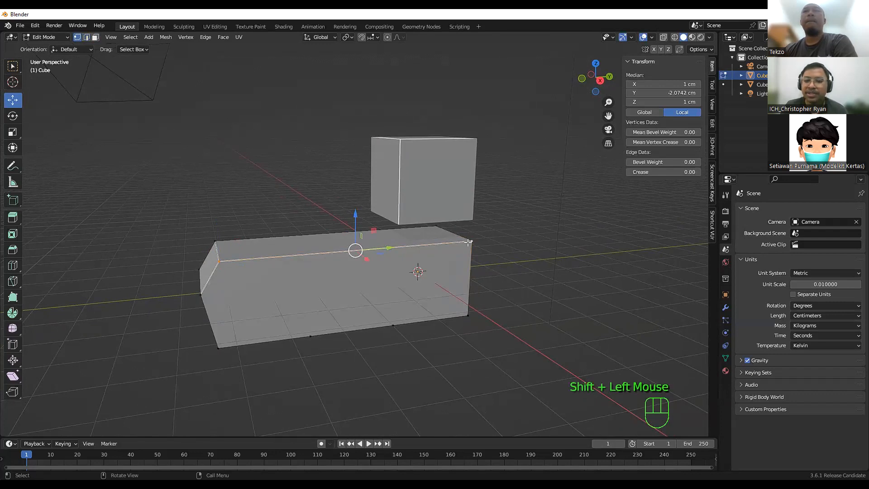
pyautogui.press('Tab')
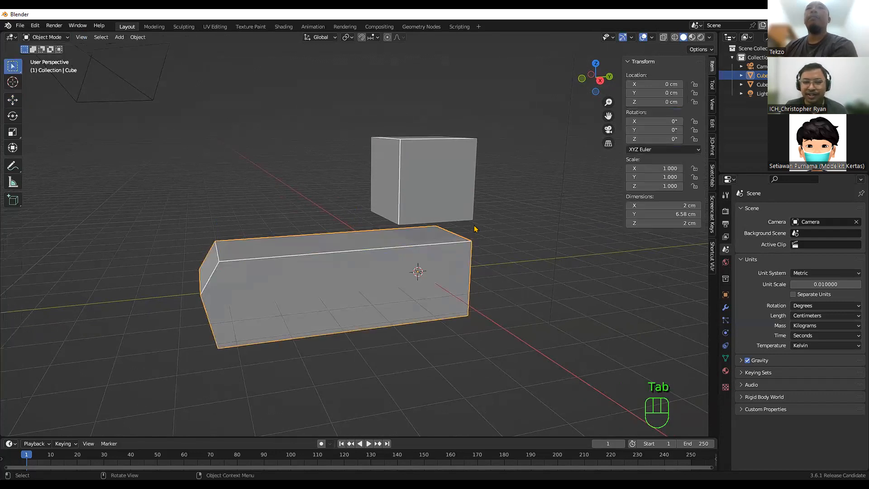
# Enable the edge length overlay and display it on the whole train body mesh with everything selected.
pyautogui.click(531, 253)
pyautogui.click(391, 285)
pyautogui.moveTo(390, 286); pyautogui.dragTo(664, 93, button='middle')
pyautogui.click(652, 37)
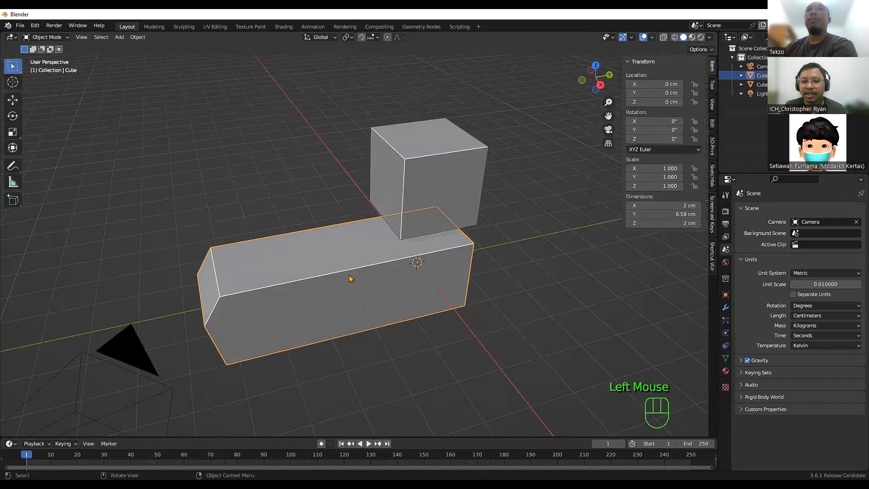
pyautogui.press('Tab')
pyautogui.press('a')
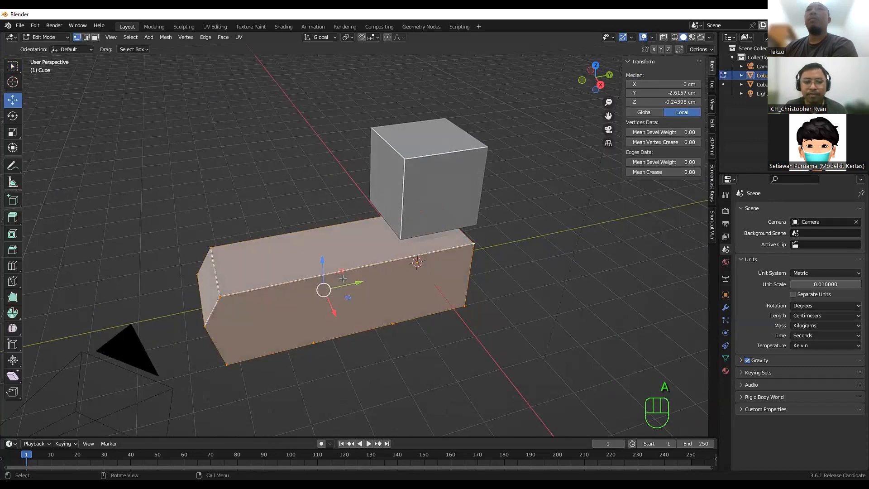
pyautogui.press('Tab')
pyautogui.press('Tab')
pyautogui.click(461, 317)
pyautogui.click(459, 289)
pyautogui.press('3')
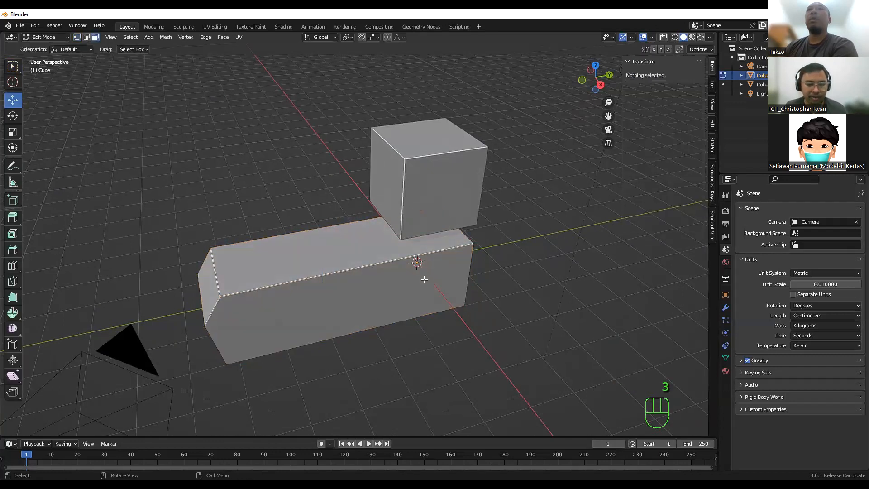
pyautogui.click(442, 286)
pyautogui.press('a')
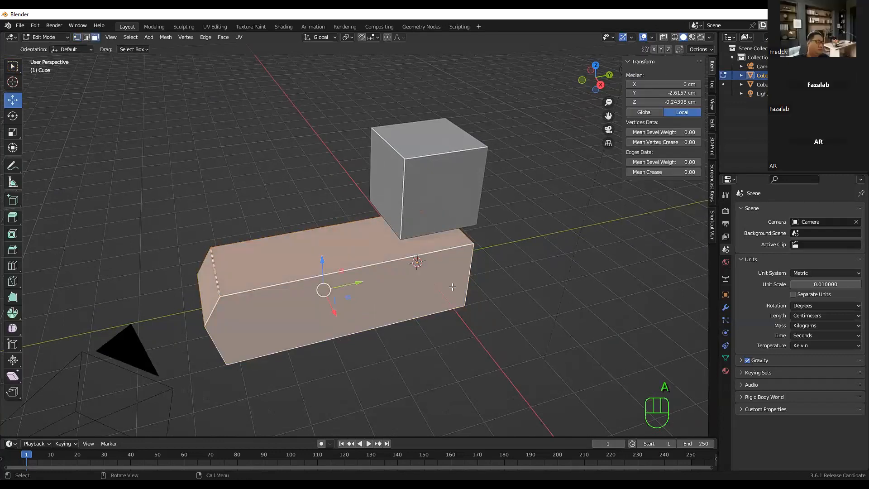
pyautogui.click(651, 37)
pyautogui.click(596, 341)
pyautogui.press('n')
pyautogui.moveTo(316, 289); pyautogui.dragTo(339, 262, button='middle')
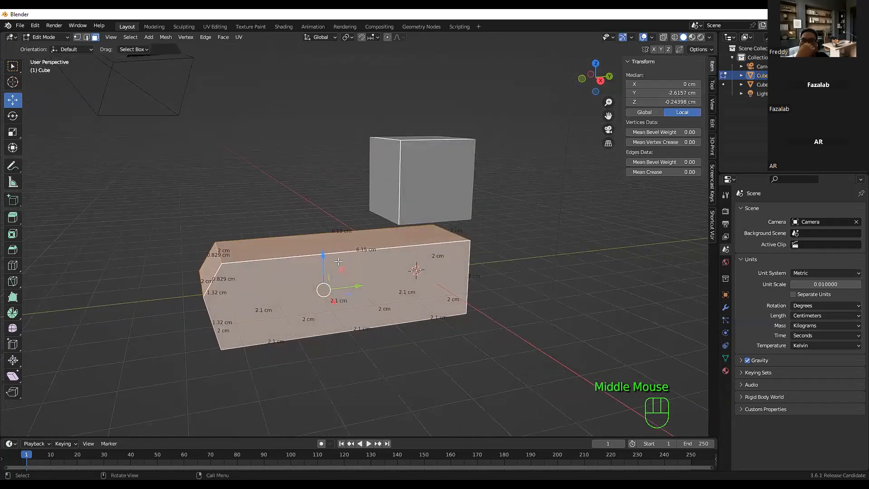
# Check the length of the train body's long upper edge in edge selection mode.
pyautogui.press('2')
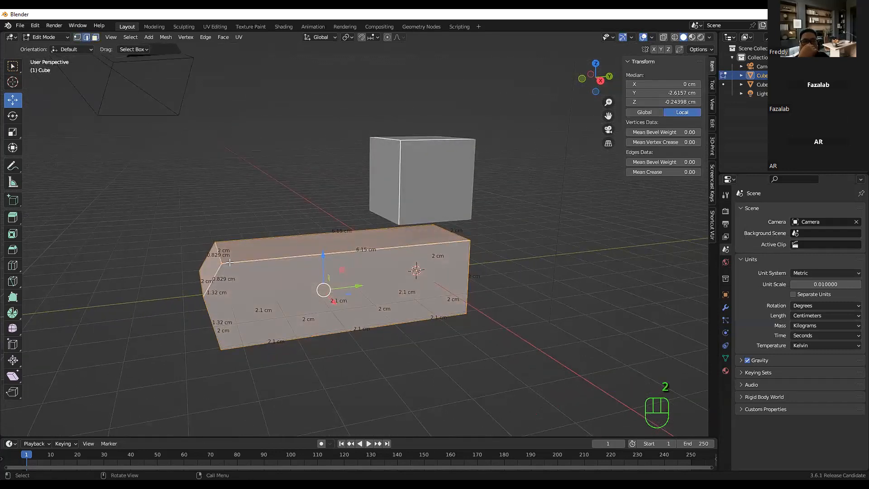
pyautogui.click(230, 262)
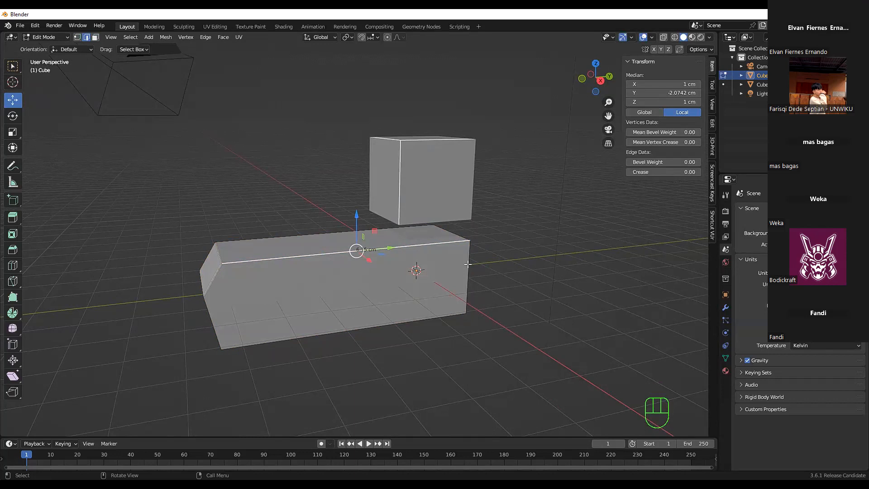
pyautogui.press('Tab')
pyautogui.press('Tab')
# Compare the upper cube's edge length labels with its object dimensions.
pyautogui.moveTo(460, 255); pyautogui.dragTo(452, 180, button='middle')
pyautogui.press('Tab')
pyautogui.click(440, 140)
pyautogui.press('Tab')
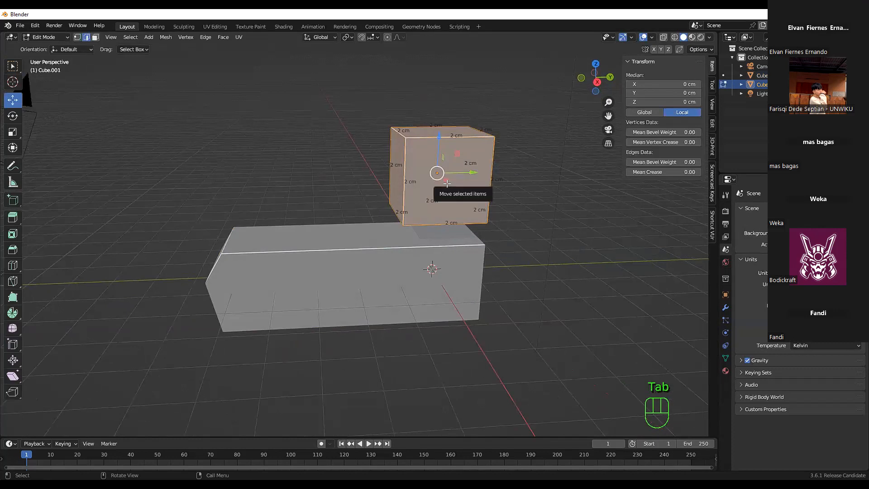
pyautogui.scroll(1, 447, 183)
pyautogui.keyDown('shift'); pyautogui.moveTo(446, 183); pyautogui.dragTo(426, 181, button='middle'); pyautogui.keyUp('shift')
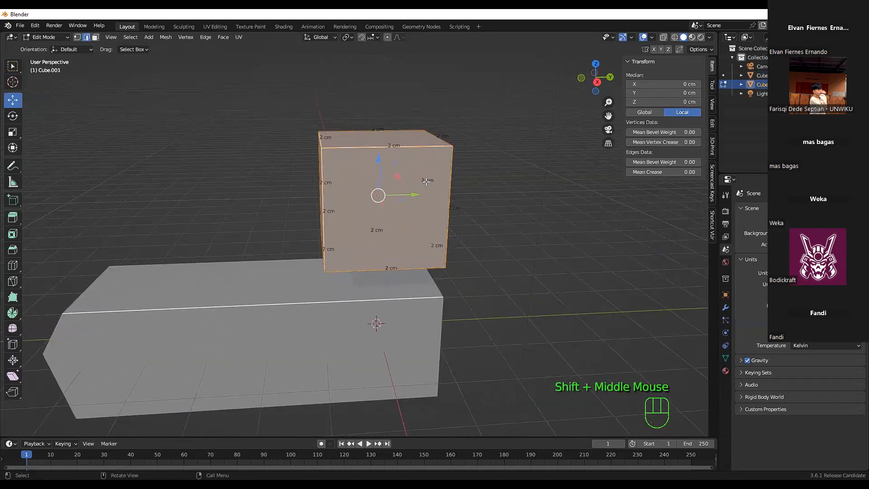
pyautogui.press('Tab')
pyautogui.press('Tab')
pyautogui.press('Tab')
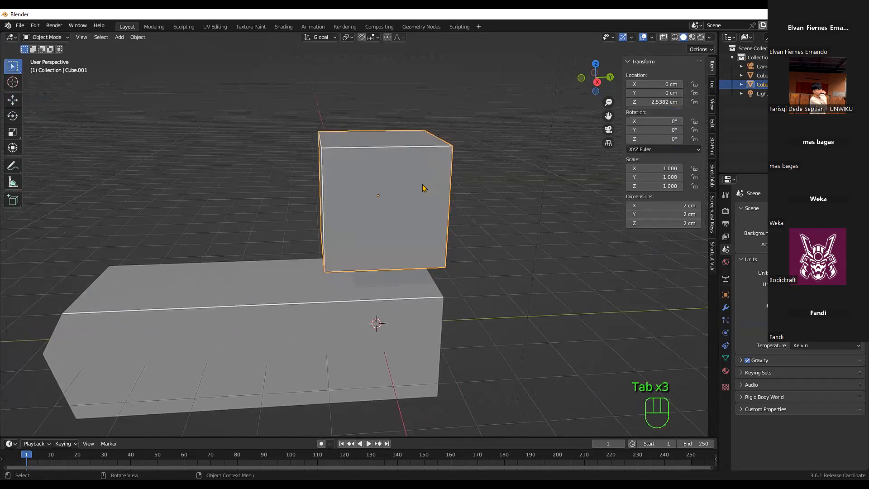
pyautogui.press('Tab')
pyautogui.press('Tab')
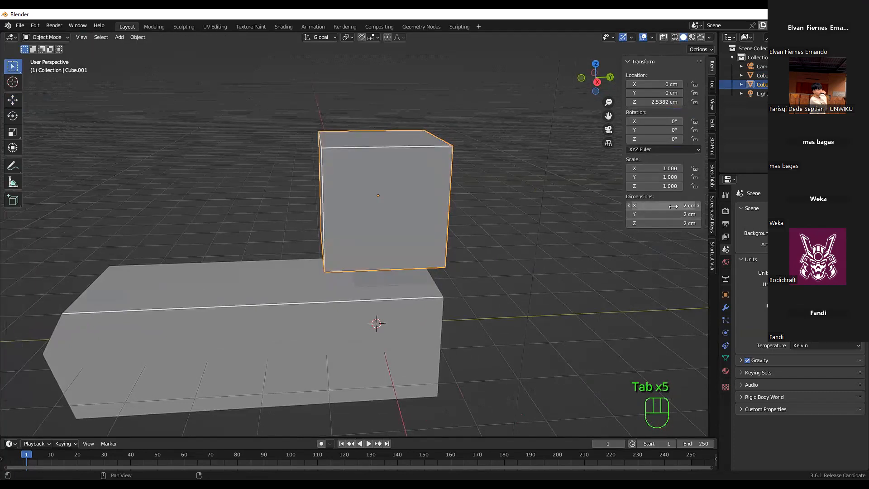
pyautogui.moveTo(355, 176); pyautogui.dragTo(366, 179, button='middle')
pyautogui.press('Tab')
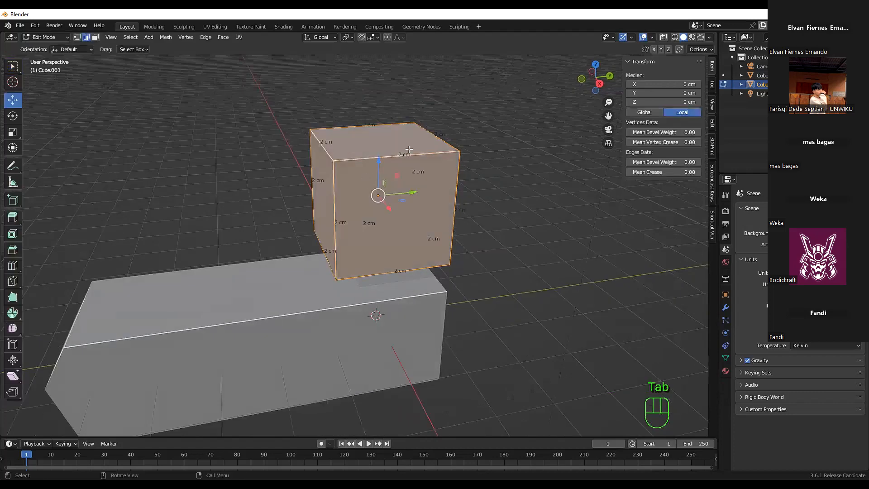
pyautogui.press('Tab')
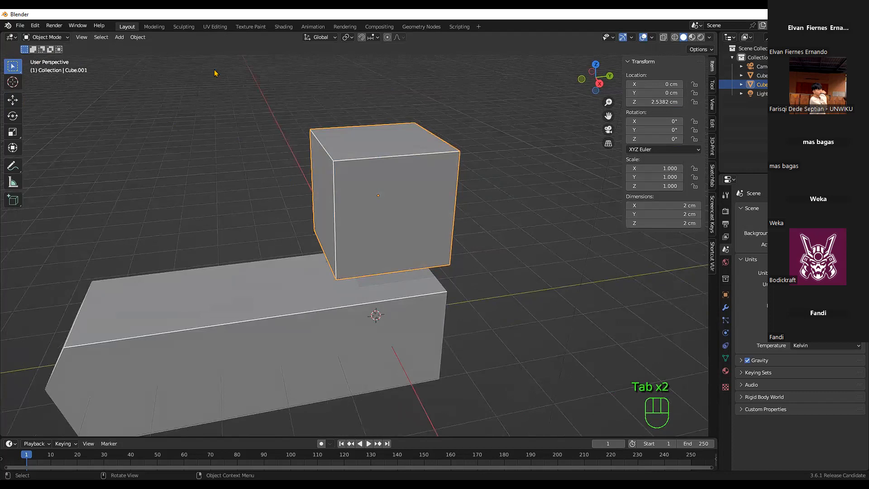
# Export the selected cube in the legacy Wavefront OBJ format under the name cube.
pyautogui.click(20, 26)
pyautogui.moveTo(91, 157)
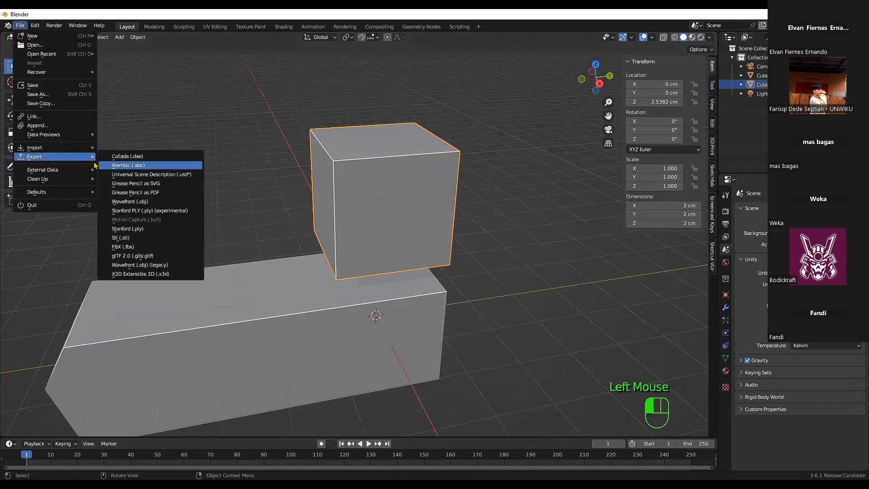
pyautogui.click(157, 266)
pyautogui.write('cube')
pyautogui.press('Return')
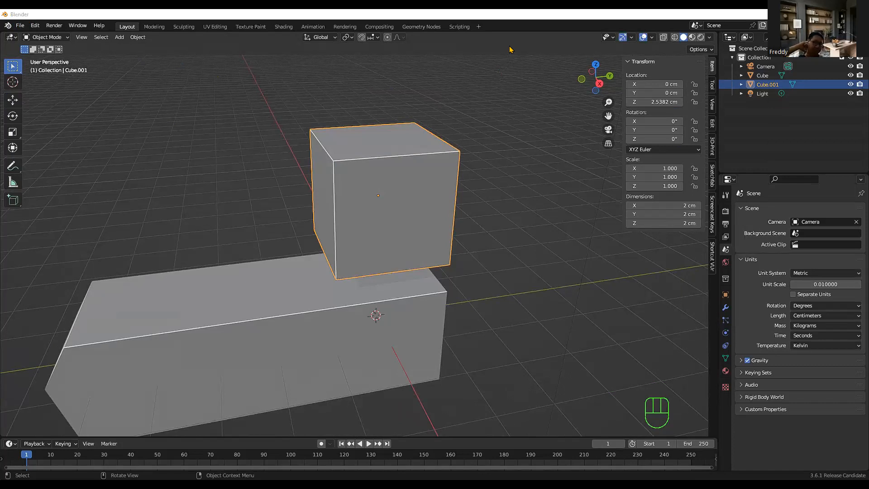
# Switch to Pepakura Designer and open cube.obj, keeping the faces unflipped and completing the model coordinate adjustment.
pyautogui.hotkey('alt', 'Tab')
pyautogui.click(489, 179)
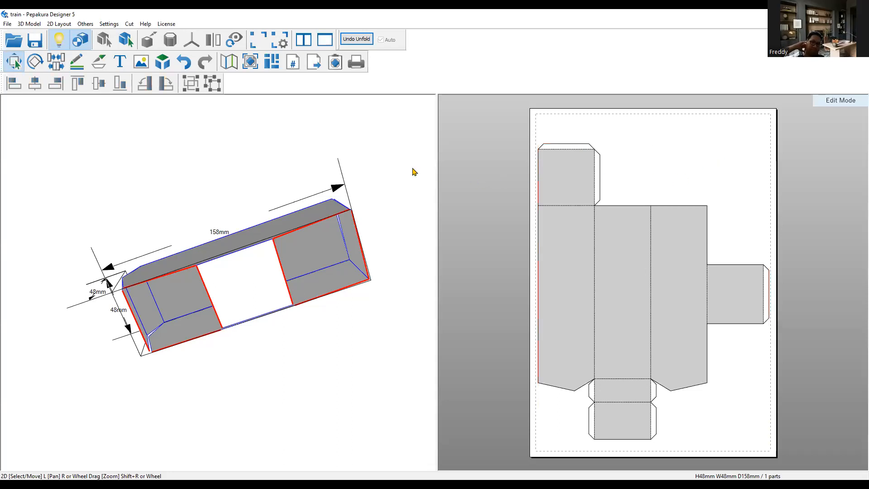
pyautogui.moveTo(336, 186); pyautogui.dragTo(366, 215, button='middle')
pyautogui.moveTo(328, 177); pyautogui.dragTo(333, 205)
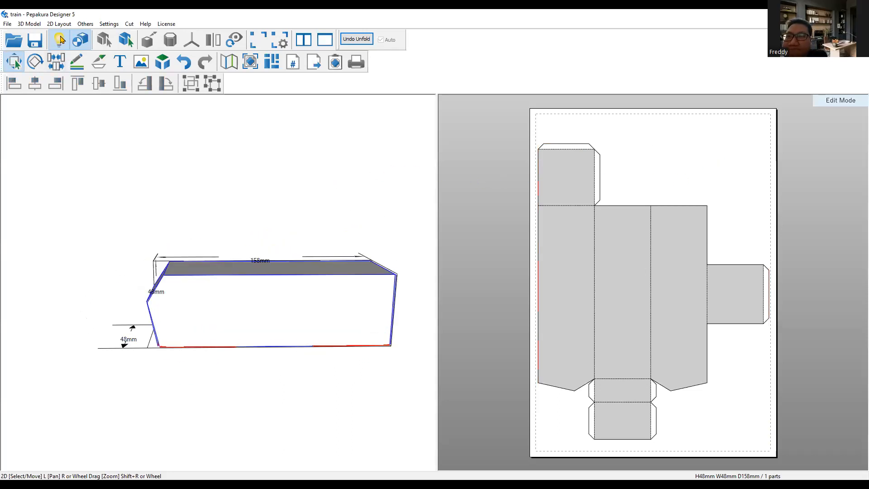
pyautogui.click(7, 24)
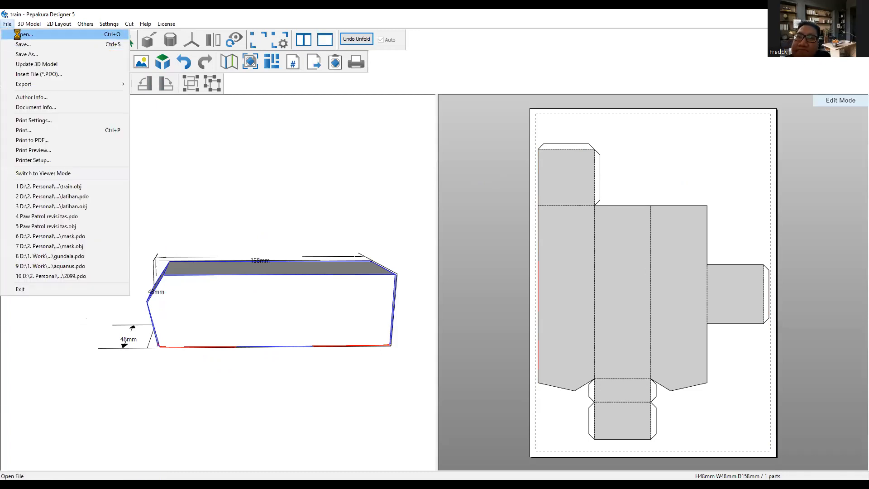
pyautogui.click(19, 39)
pyautogui.click(446, 270)
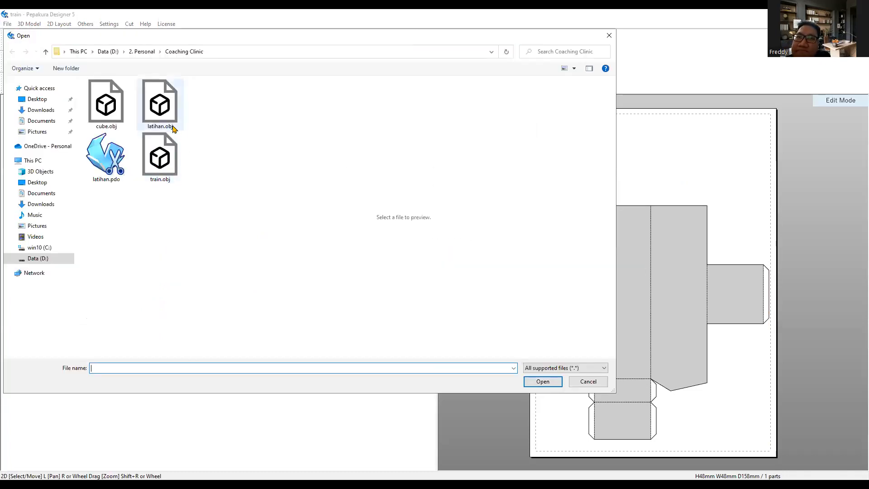
pyautogui.click(119, 117)
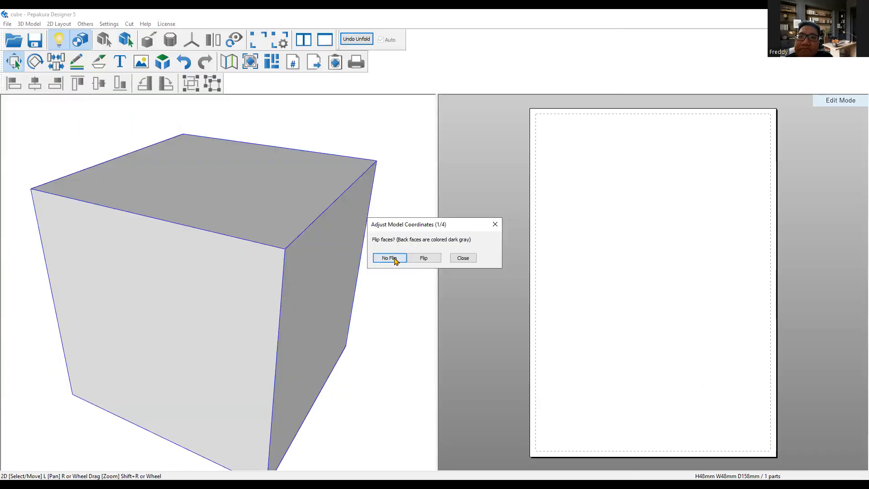
pyautogui.click(398, 256)
pyautogui.click(454, 270)
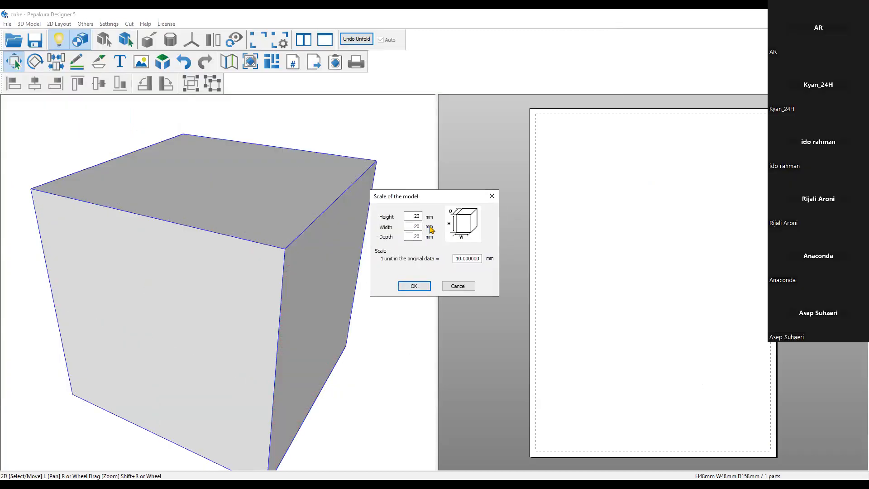
# Review the scale fields and accept 20 mm height, width and depth at 10 mm per original unit for the cube.
pyautogui.click(410, 216)
pyautogui.press('Tab')
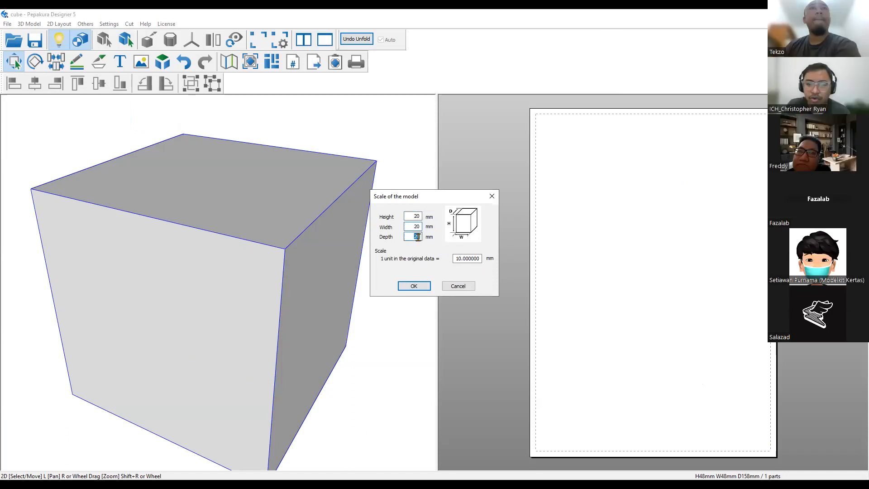
pyautogui.hotkey('shift', 'Tab')
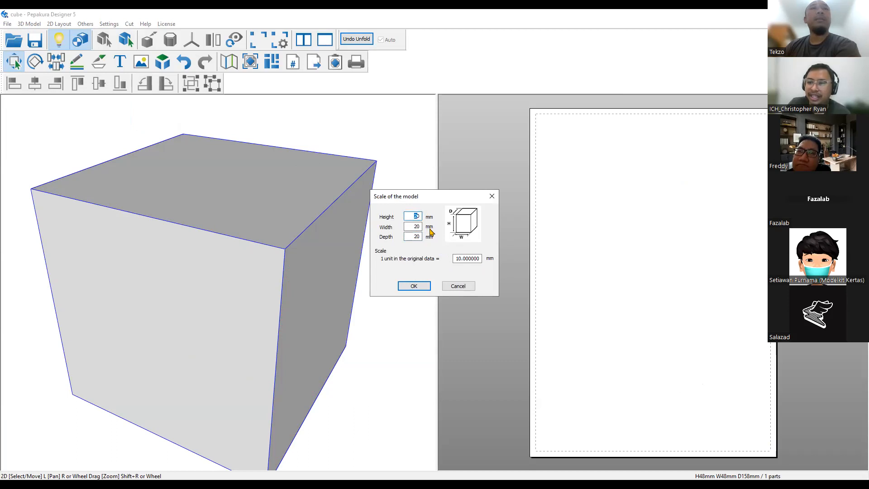
pyautogui.click(455, 259)
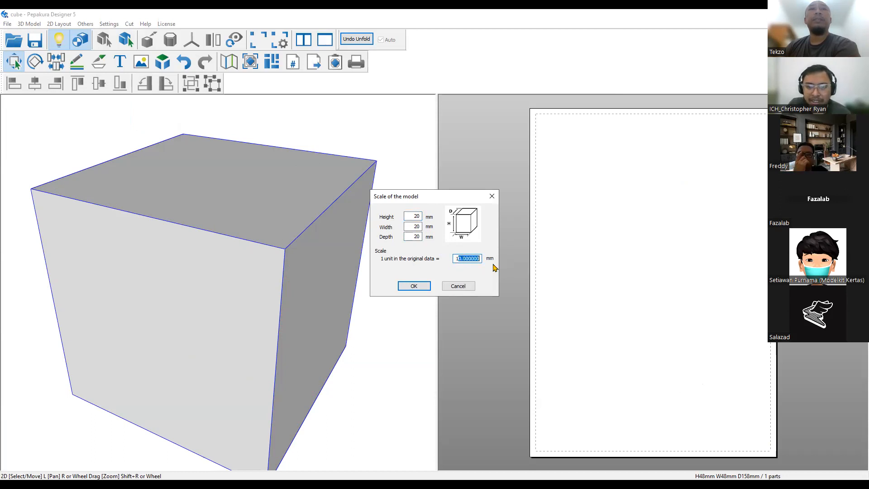
pyautogui.click(476, 259)
pyautogui.moveTo(453, 258); pyautogui.dragTo(491, 259)
pyautogui.click(460, 261)
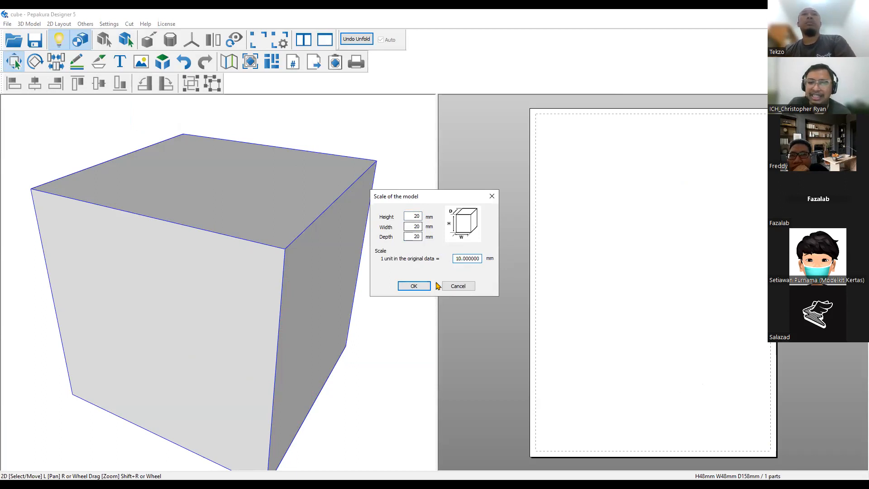
pyautogui.moveTo(411, 217); pyautogui.dragTo(441, 220)
pyautogui.click(413, 237)
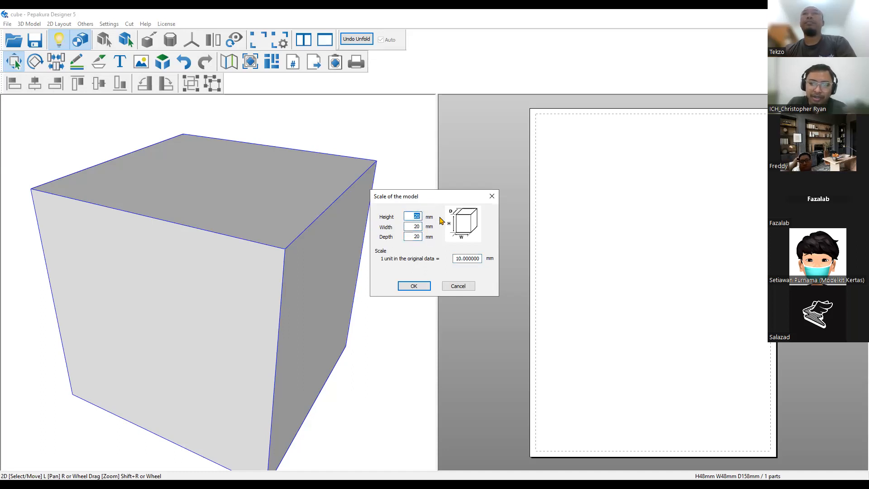
pyautogui.moveTo(411, 286); pyautogui.dragTo(377, 288)
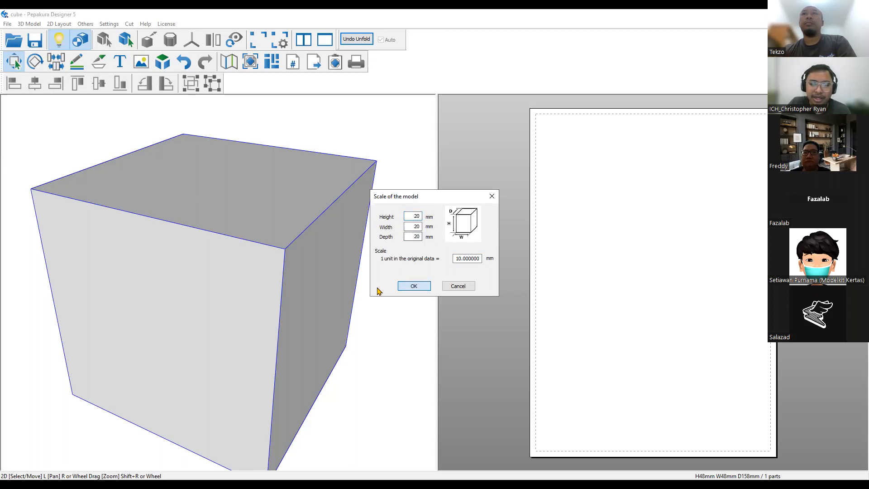
pyautogui.press('Return')
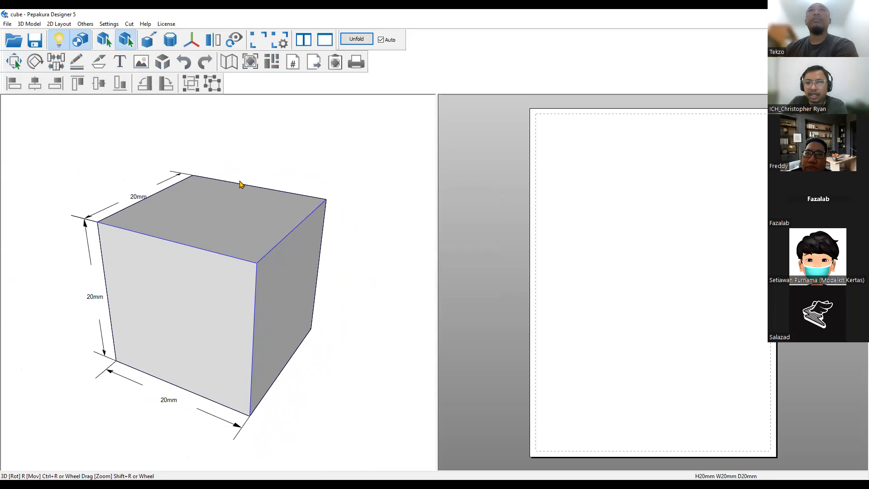
pyautogui.moveTo(316, 202); pyautogui.dragTo(336, 176, button='right')
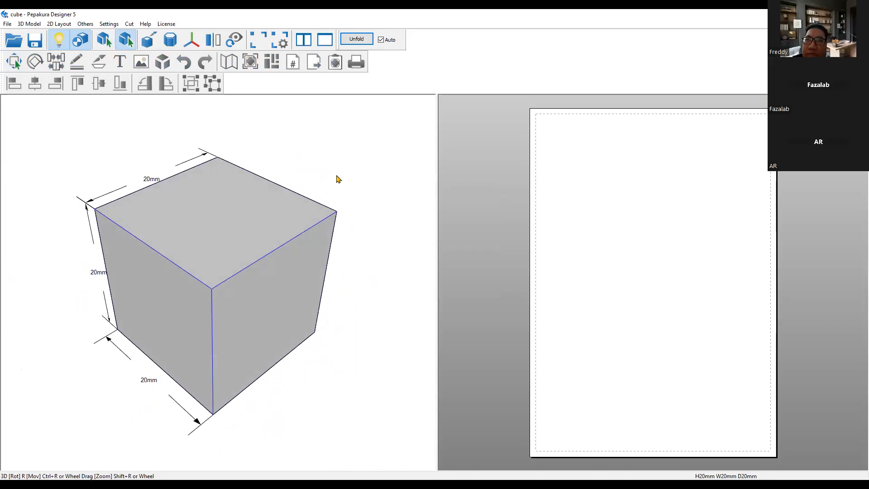
# Open train.obj from the Coaching Clinic folder and finish the model coordinate adjustment without changing its orientation.
pyautogui.click(4, 26)
pyautogui.click(2, 27)
pyautogui.click(2, 26)
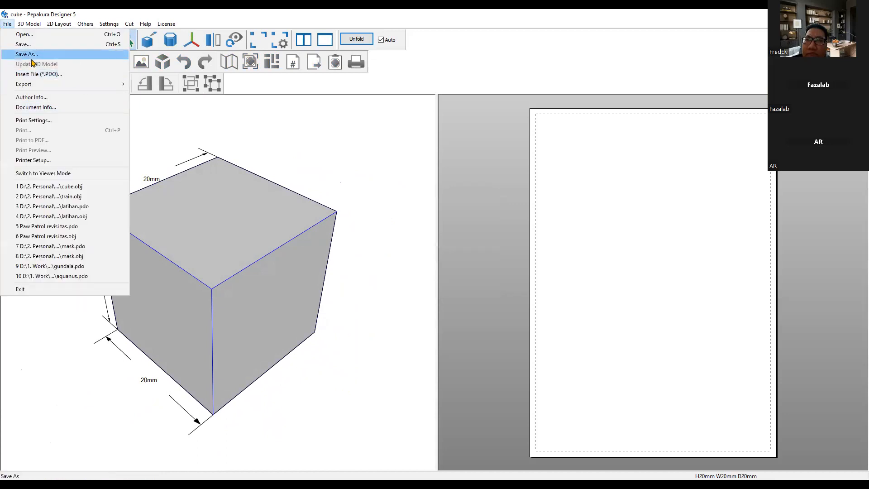
pyautogui.click(34, 37)
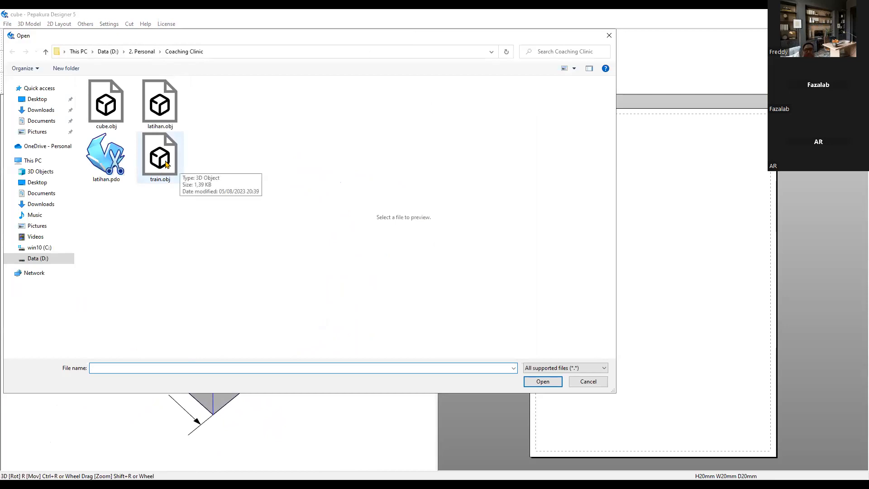
pyautogui.click(167, 162)
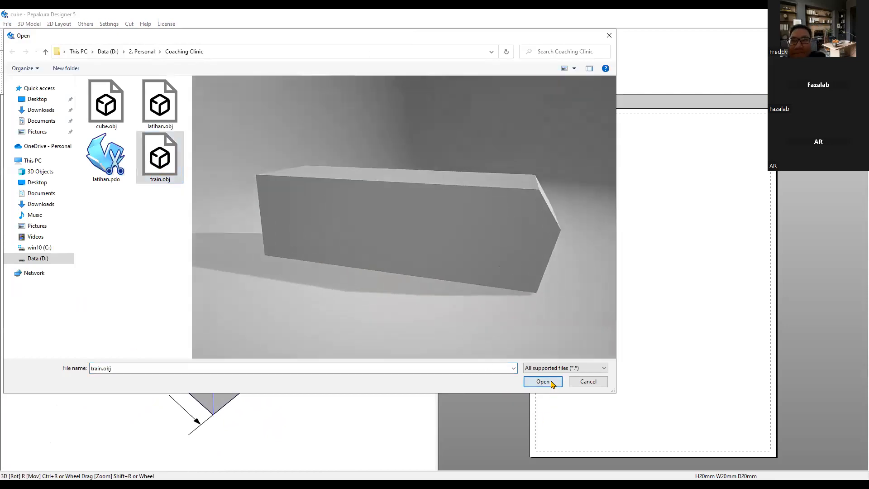
pyautogui.press('Return')
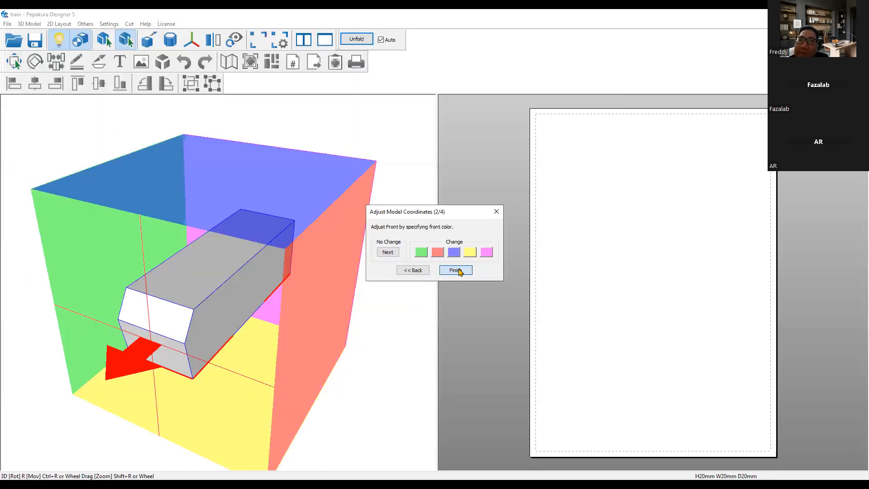
pyautogui.click(458, 270)
pyautogui.moveTo(410, 215); pyautogui.dragTo(451, 231)
pyautogui.click(425, 287)
pyautogui.click(413, 286)
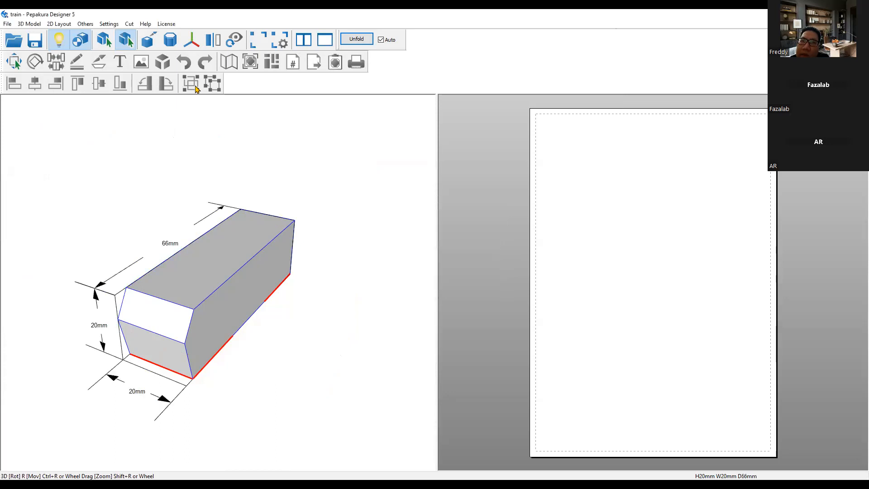
# Unfold the train model and measure the long fold line between the net's first and second long panels.
pyautogui.click(357, 45)
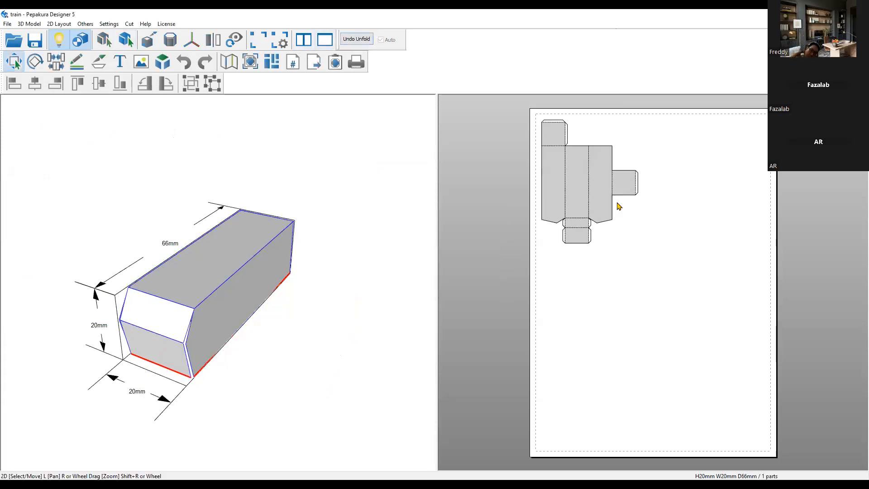
pyautogui.rightClick(493, 136)
pyautogui.click(490, 208)
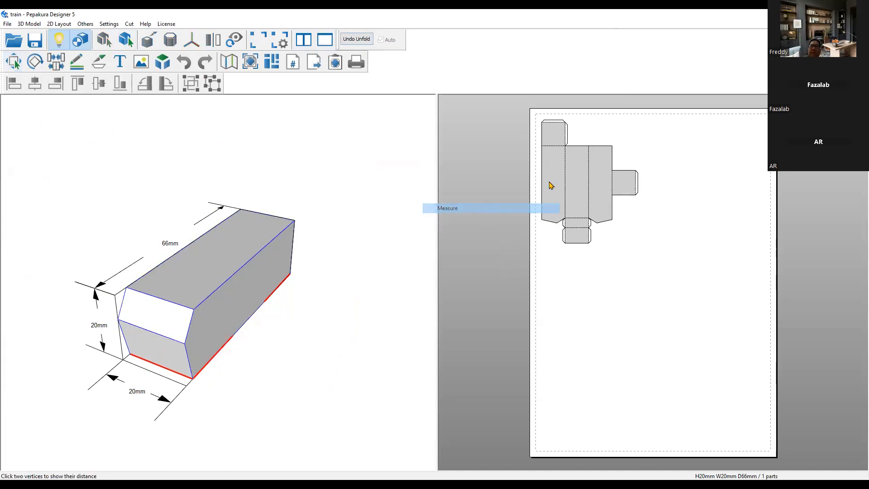
pyautogui.click(565, 150)
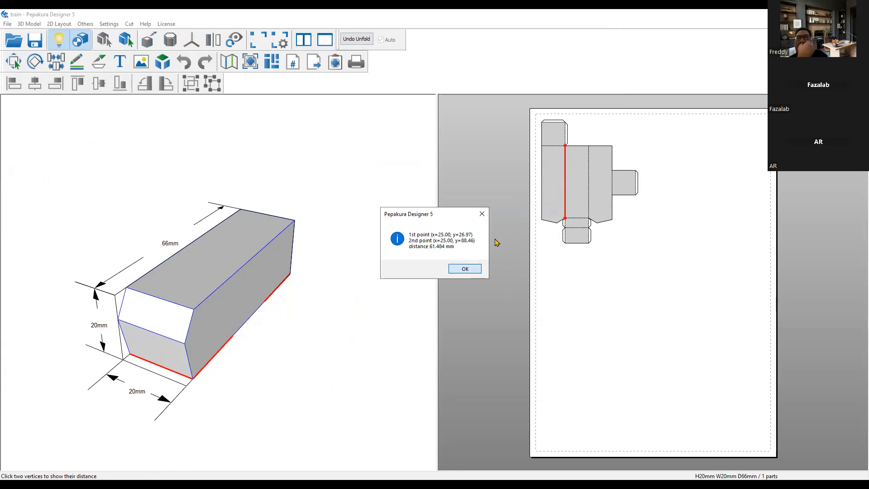
pyautogui.press('Return')
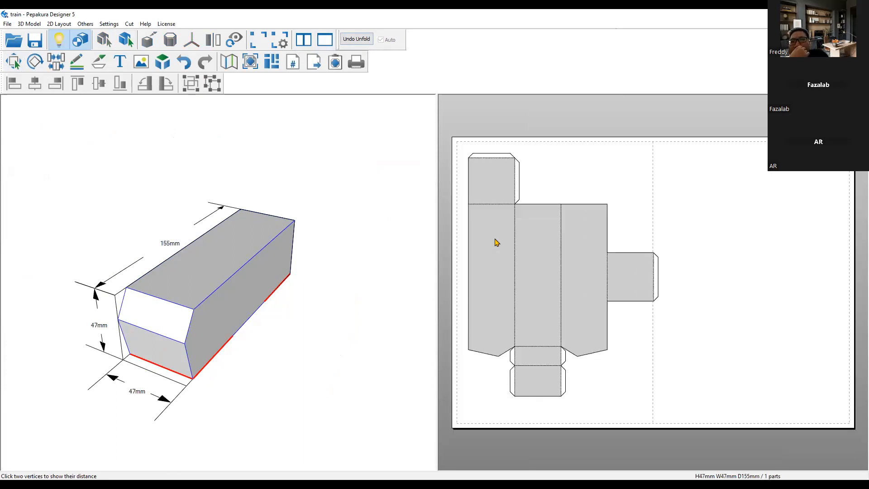
# Scale the unfolded train up to 43 mm high, 43 mm wide and 141 mm deep, and move the net slightly down the page.
pyautogui.hotkey('ctrl', 'd')
pyautogui.hotkey('ctrl', 'u')
pyautogui.hotkey('ctrl', 'd')
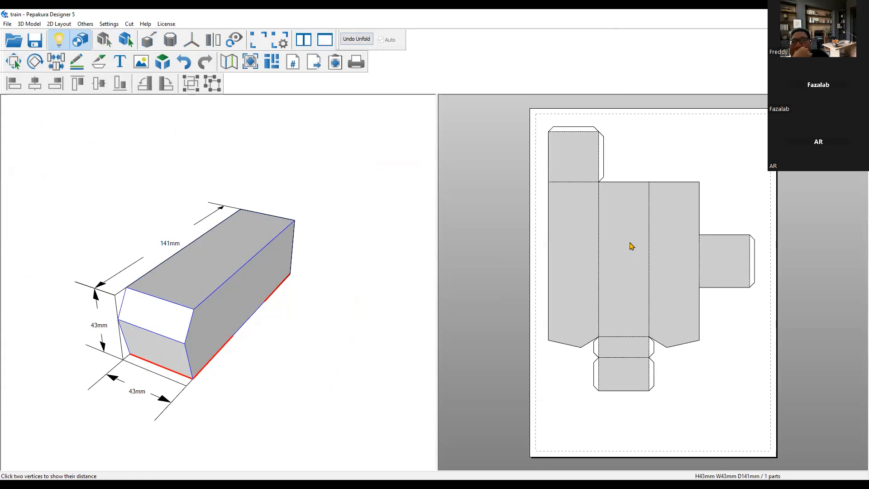
pyautogui.press('Escape')
pyautogui.moveTo(629, 205); pyautogui.dragTo(639, 233)
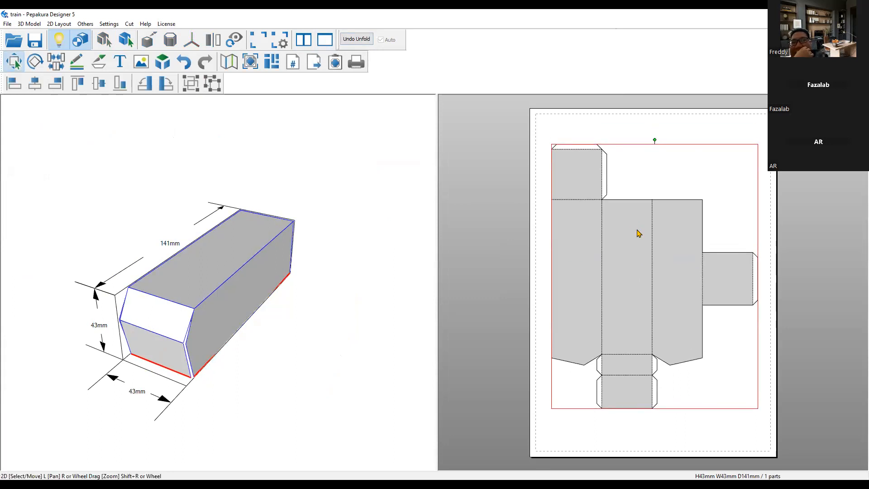
pyautogui.rightClick(694, 180)
pyautogui.click(698, 207)
pyautogui.moveTo(377, 286); pyautogui.dragTo(469, 286)
pyautogui.moveTo(468, 282); pyautogui.dragTo(470, 282, button='right')
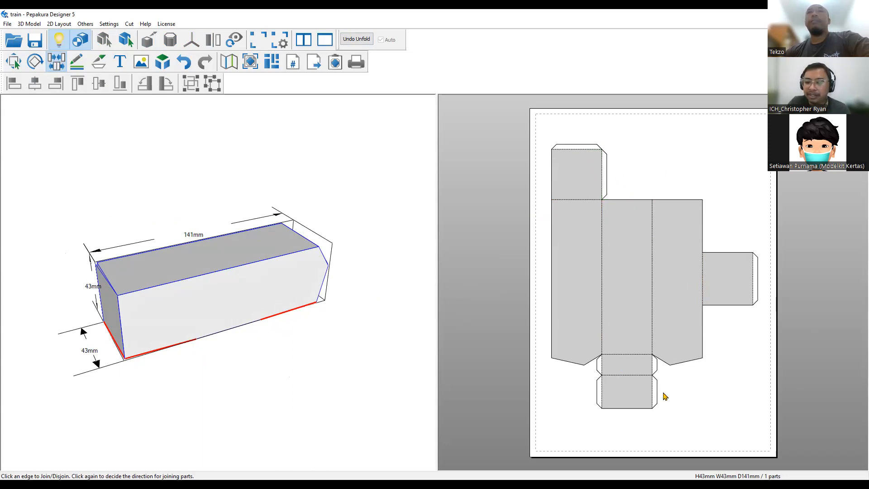
pyautogui.press('Escape')
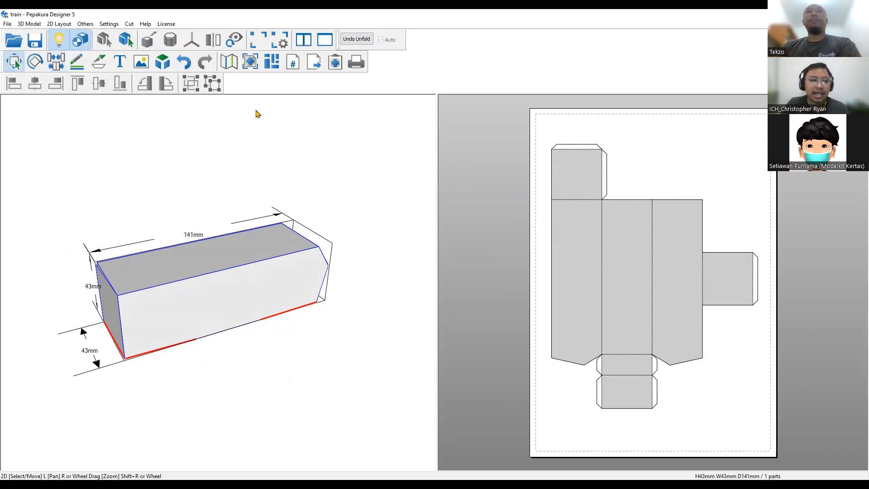
# Detach the square end face from the net's outer long panel and join it to the upper end of the middle panel.
pyautogui.rightClick(466, 120)
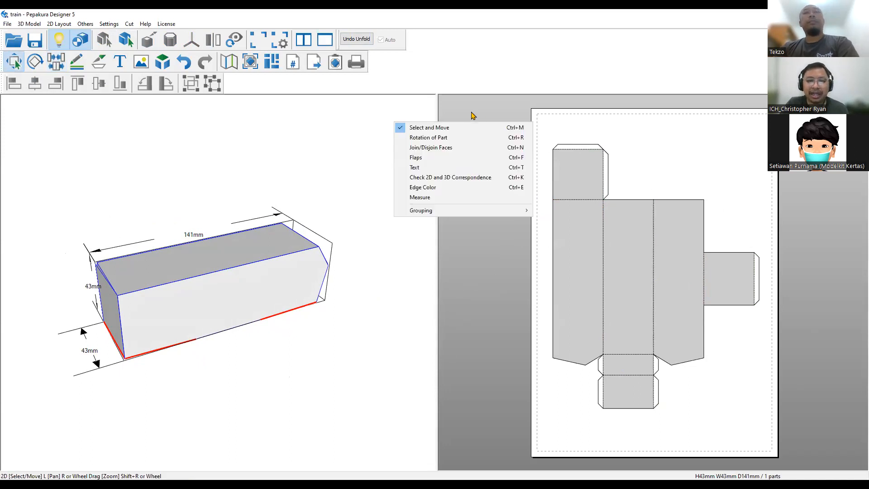
pyautogui.click(448, 149)
pyautogui.click(578, 198)
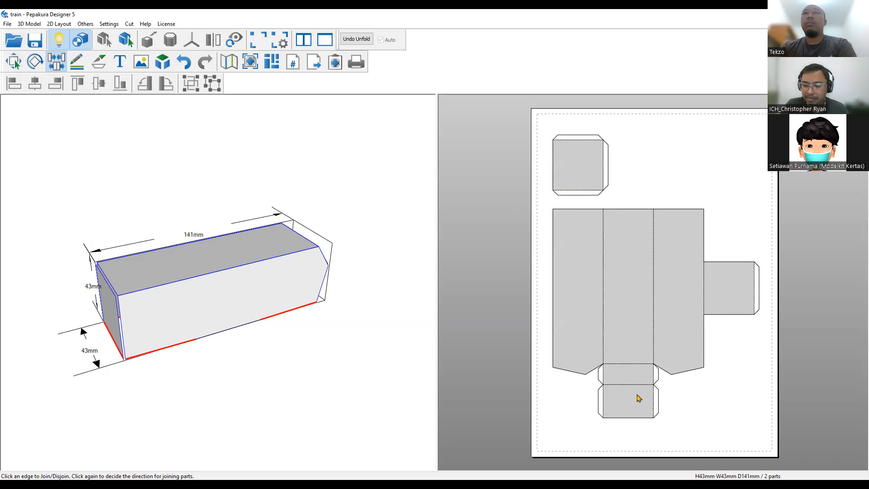
pyautogui.click(631, 213)
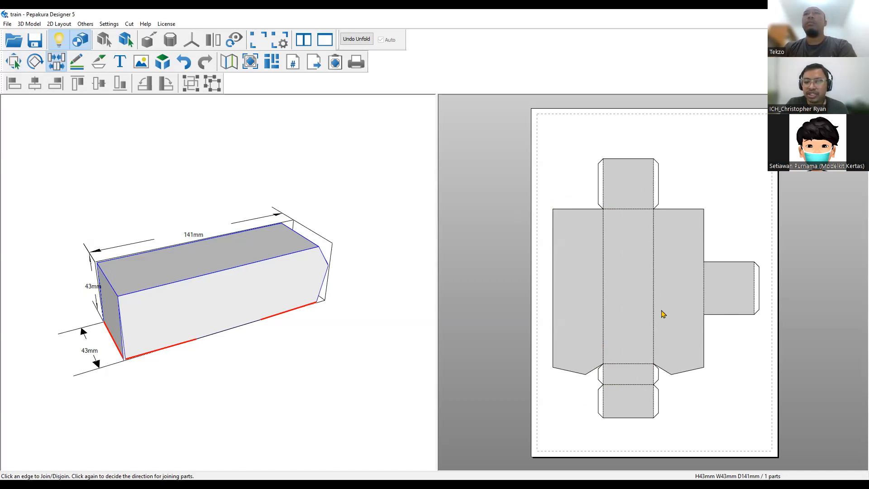
# Switch the flaps from the end faces to the outer long panels, and the protruding side square's flap to the net's opposite edge.
pyautogui.rightClick(503, 132)
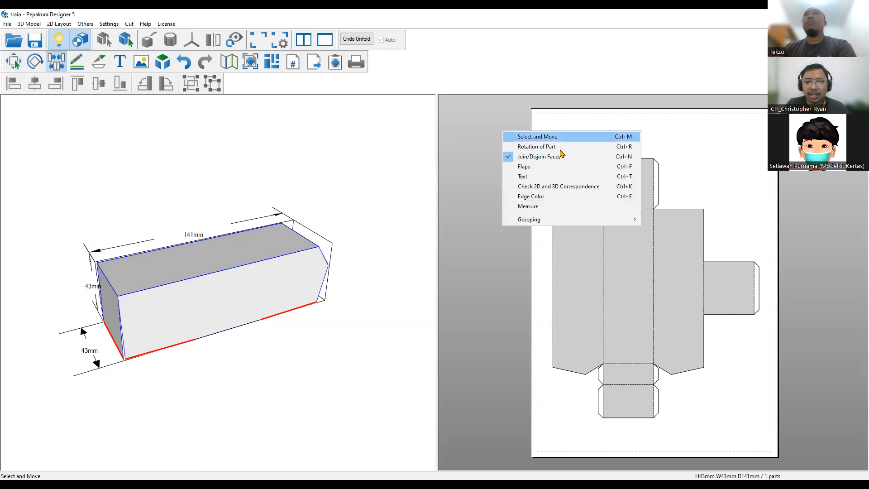
pyautogui.click(543, 168)
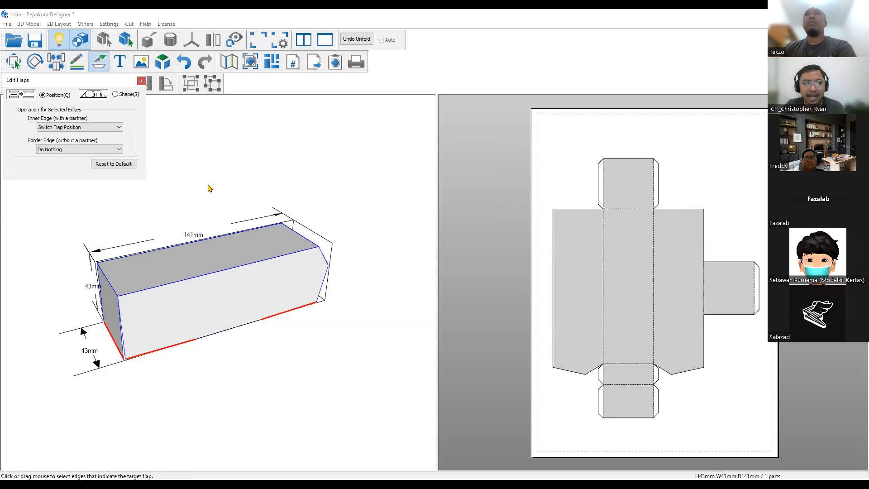
pyautogui.moveTo(74, 84); pyautogui.dragTo(454, 117)
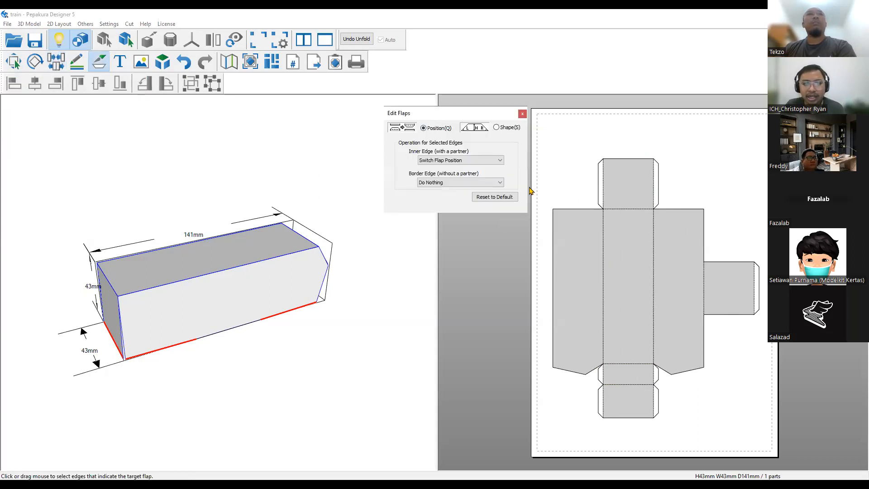
pyautogui.click(602, 194)
pyautogui.click(655, 195)
pyautogui.click(665, 372)
pyautogui.click(692, 371)
pyautogui.click(606, 402)
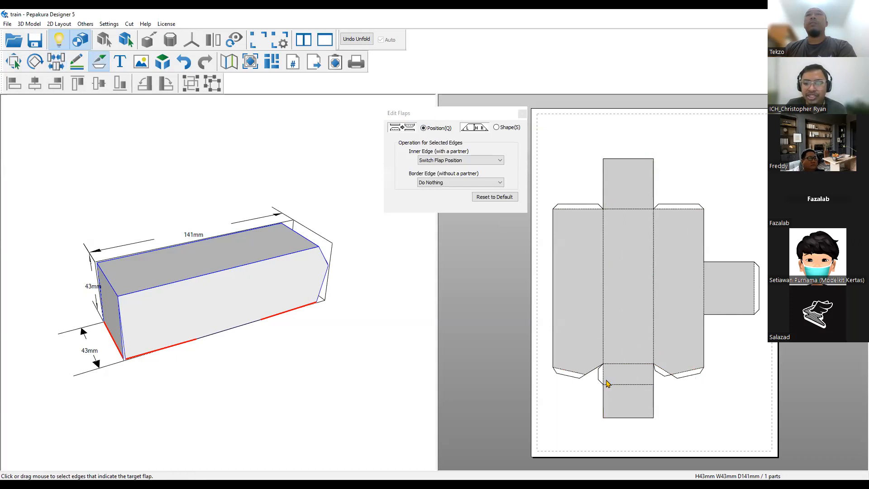
pyautogui.click(606, 381)
pyautogui.click(752, 291)
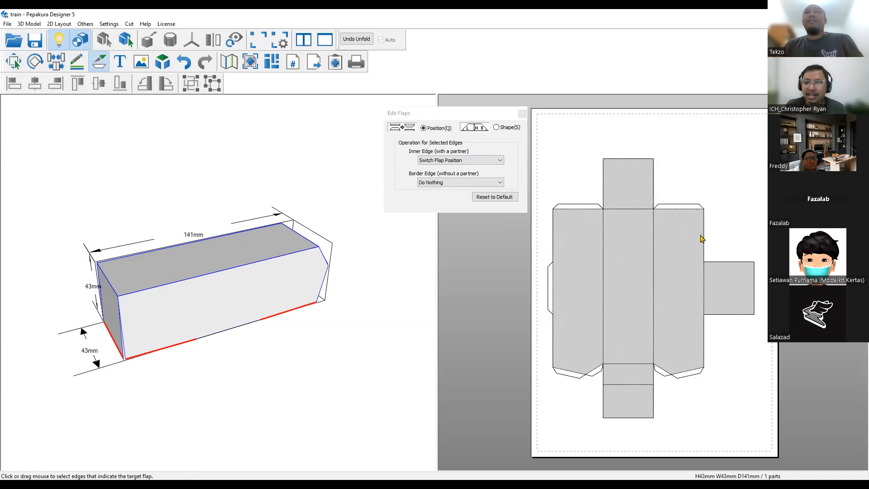
# Switch the flaps on the ends of the outer long panels back onto the upper and lower end faces.
pyautogui.click(587, 213)
pyautogui.click(665, 210)
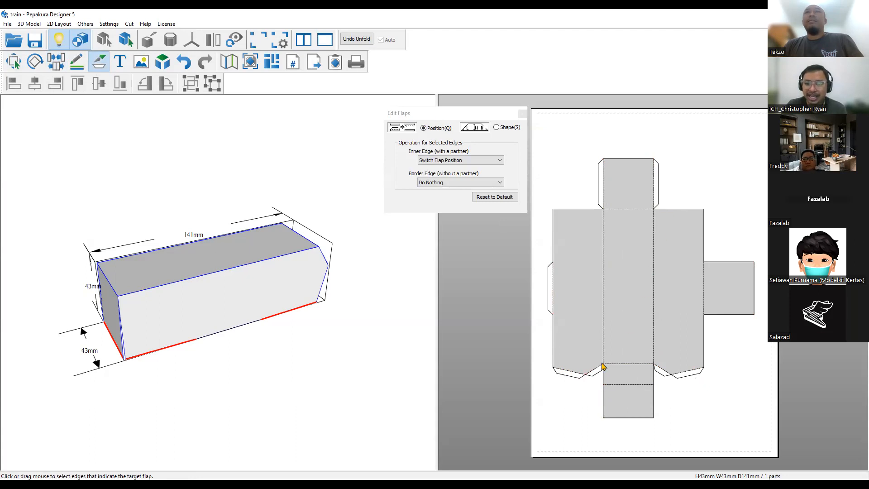
pyautogui.click(603, 398)
pyautogui.click(652, 402)
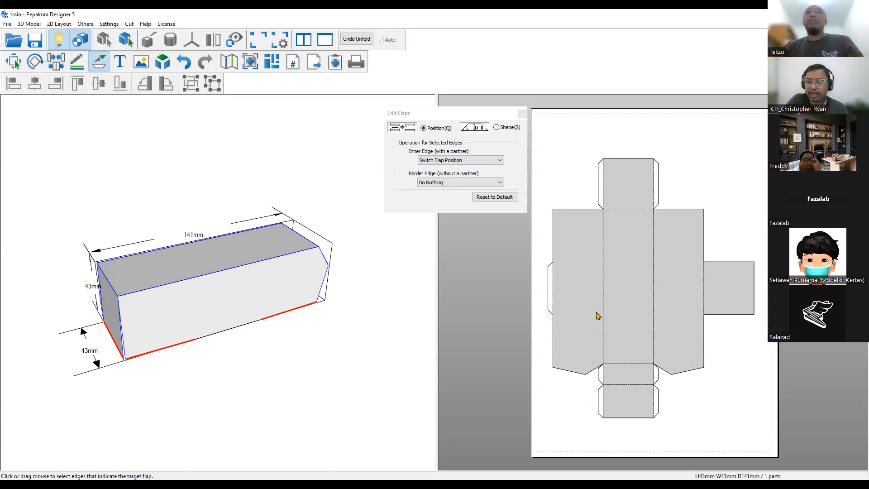
# Move the end-face flaps onto the ends of the outer long panels again.
pyautogui.click(605, 195)
pyautogui.click(656, 196)
pyautogui.click(669, 366)
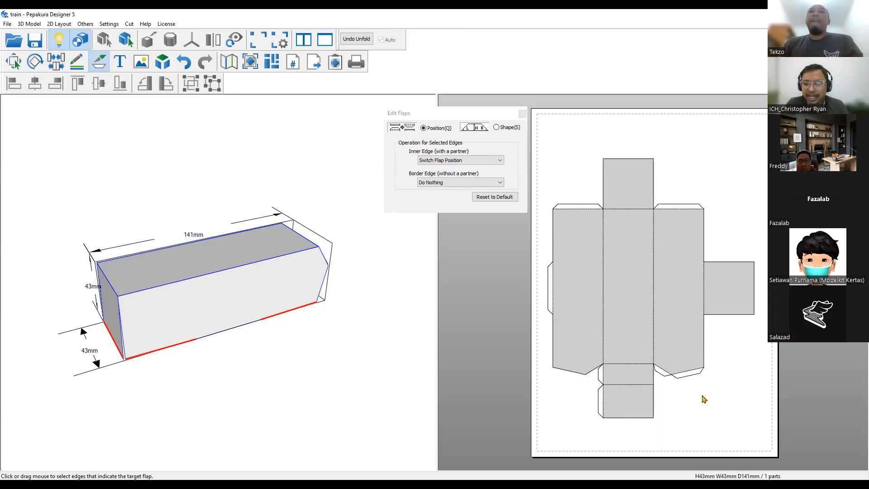
pyautogui.click(582, 374)
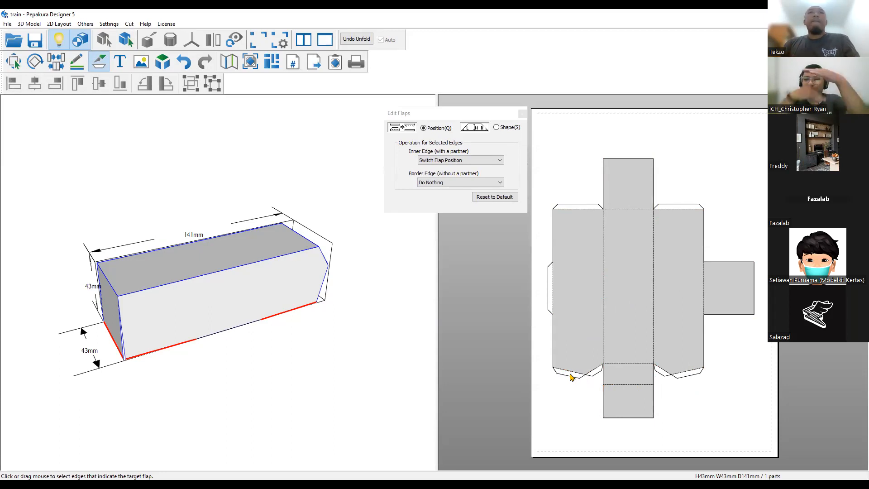
# Return the flaps from both ends of the outer long panels to the end faces.
pyautogui.click(584, 376)
pyautogui.click(664, 372)
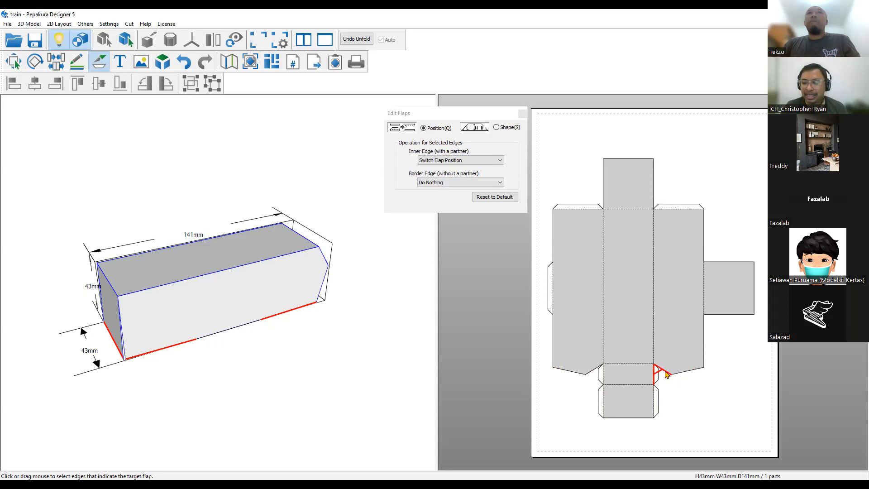
pyautogui.click(673, 208)
pyautogui.click(592, 209)
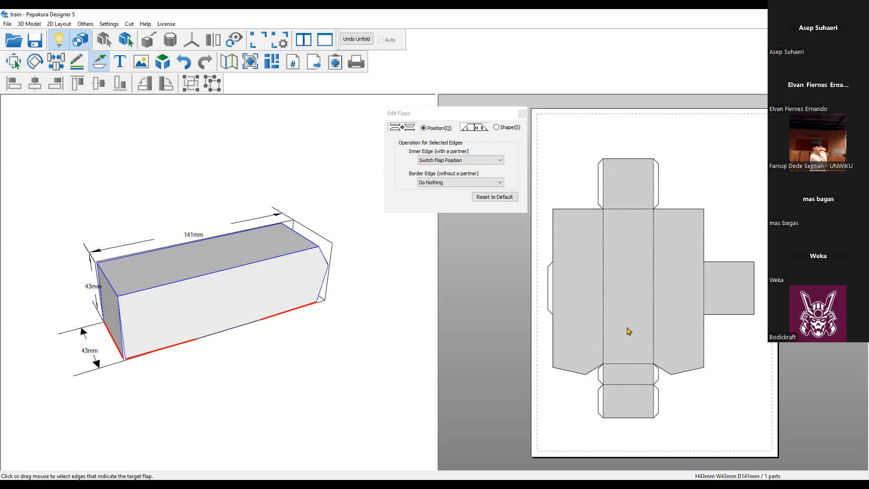
# Leave flap editing and move the whole net slightly up the page.
pyautogui.press('Escape')
pyautogui.moveTo(695, 281); pyautogui.dragTo(699, 267)
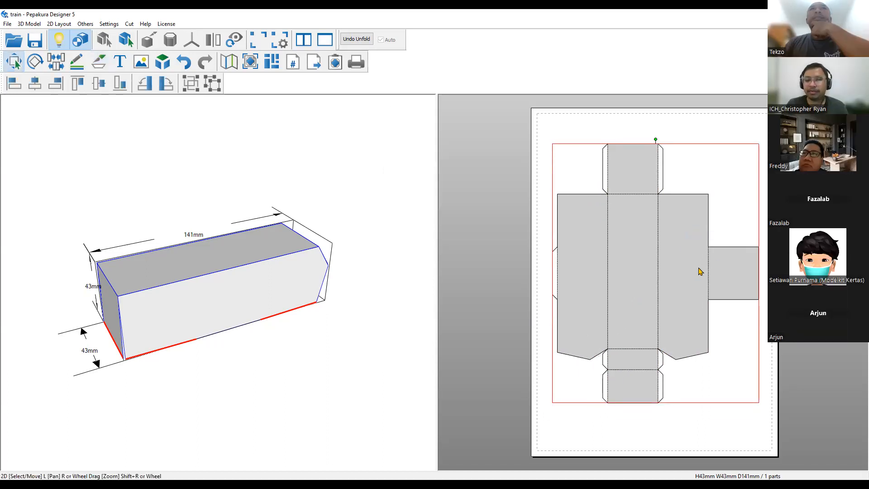
pyautogui.click(503, 174)
# Edit the flap shape and apply a 5 mm flap height to all flaps.
pyautogui.rightClick(506, 203)
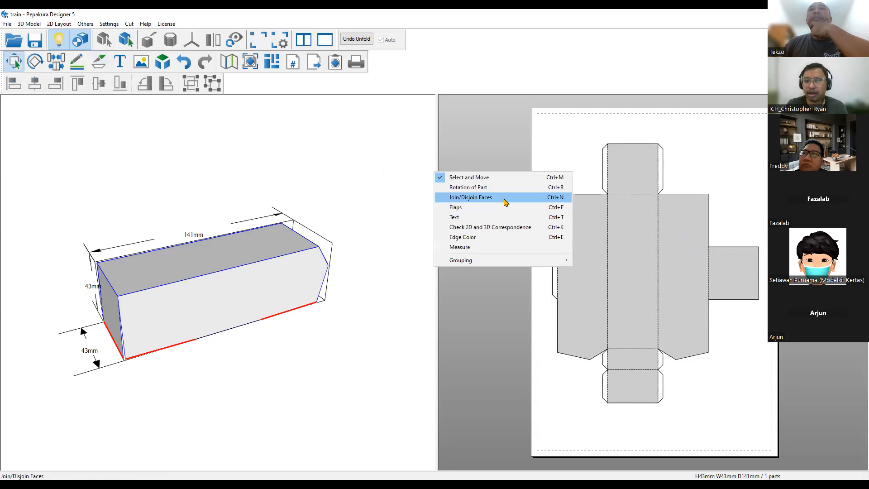
pyautogui.press('Return')
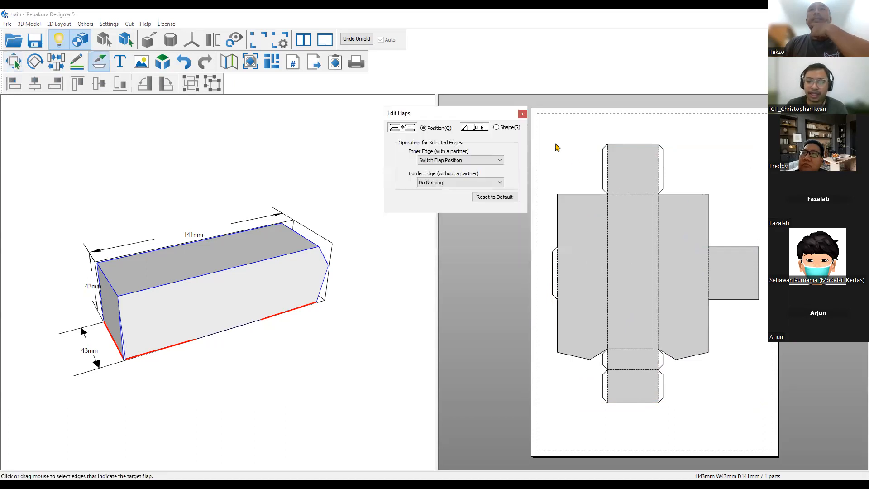
pyautogui.click(495, 127)
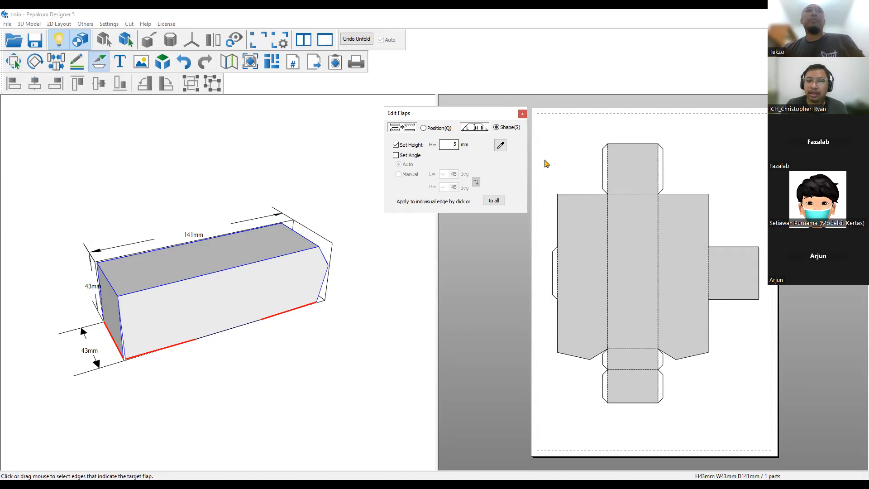
pyautogui.click(492, 202)
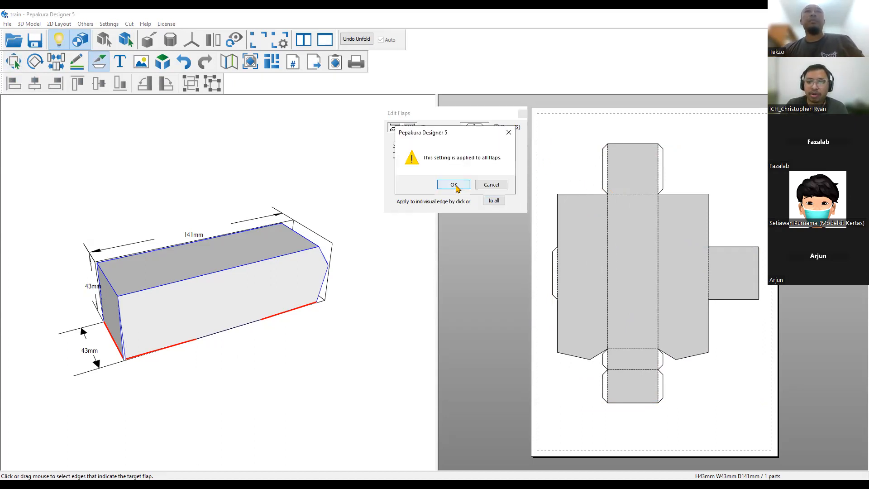
pyautogui.click(454, 185)
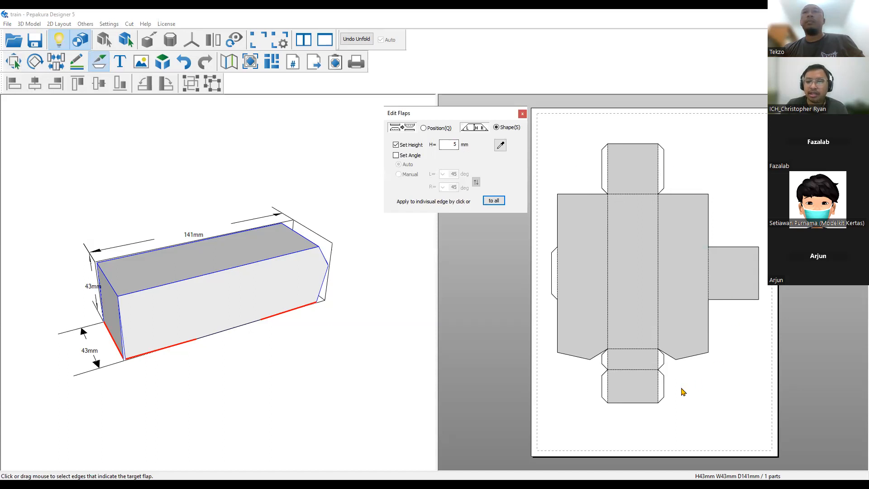
# Set the flap height to 8 mm and apply it to all flaps.
pyautogui.doubleClick(449, 144)
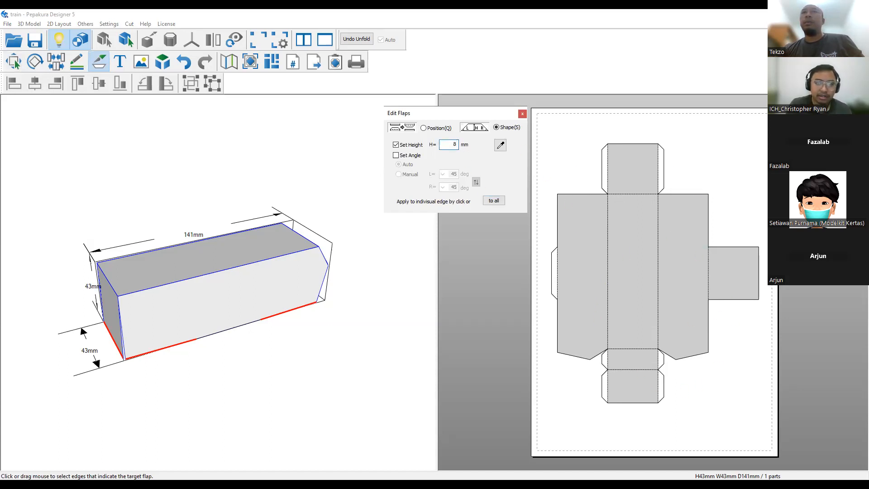
pyautogui.click(494, 200)
pyautogui.click(455, 185)
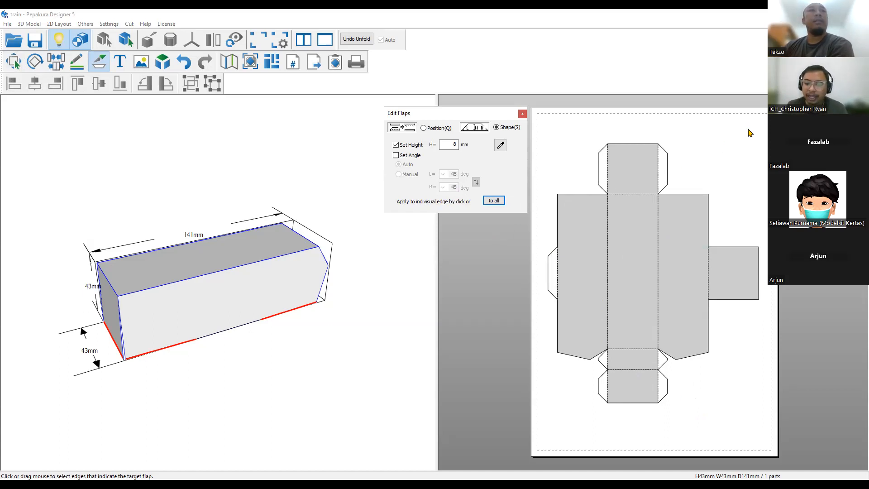
# Set the flap height to 12 mm and apply it to all flaps.
pyautogui.doubleClick(453, 144)
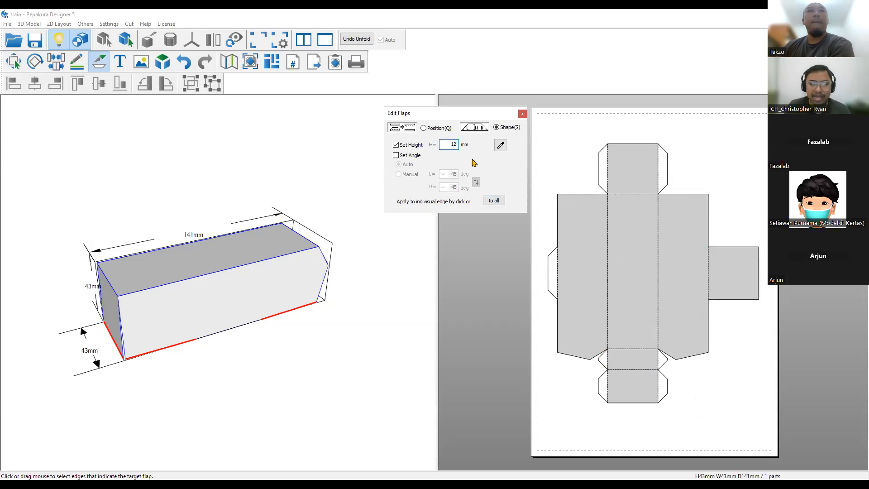
pyautogui.write('12')
pyautogui.click(494, 201)
pyautogui.click(465, 187)
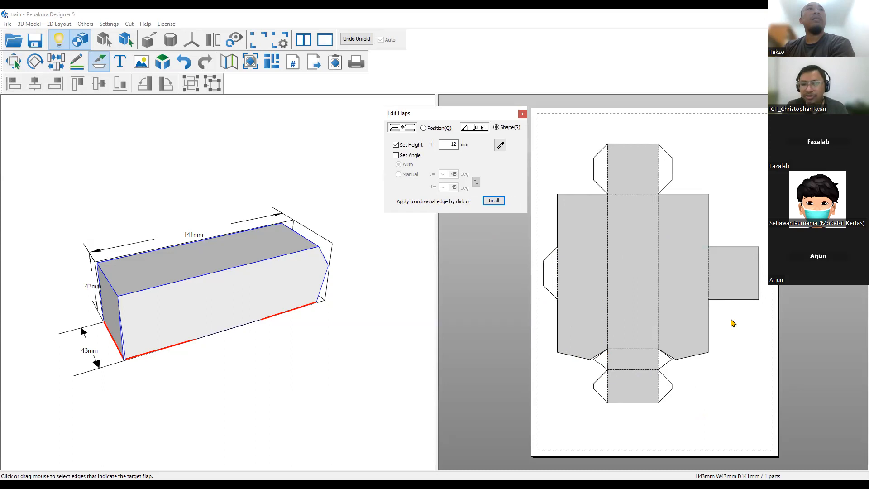
# Apply an 8 mm flap height to all flaps, then leave flap editing and move the net slightly up the page.
pyautogui.doubleClick(453, 144)
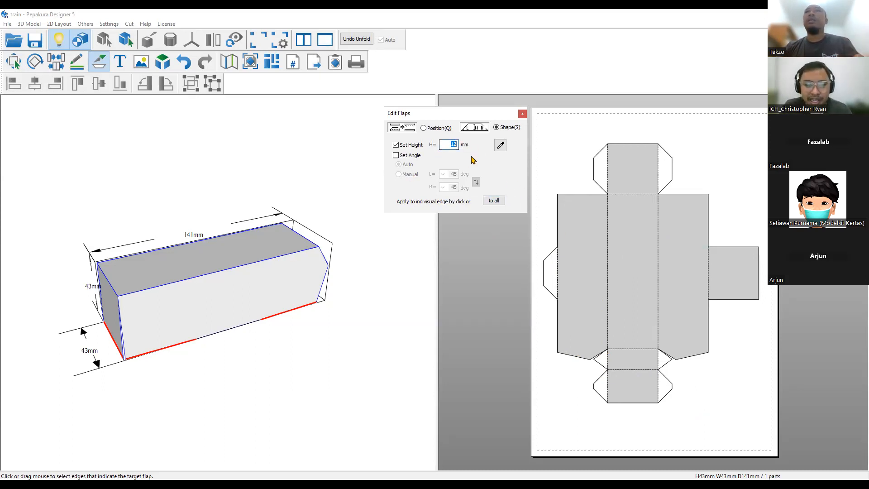
pyautogui.write('8')
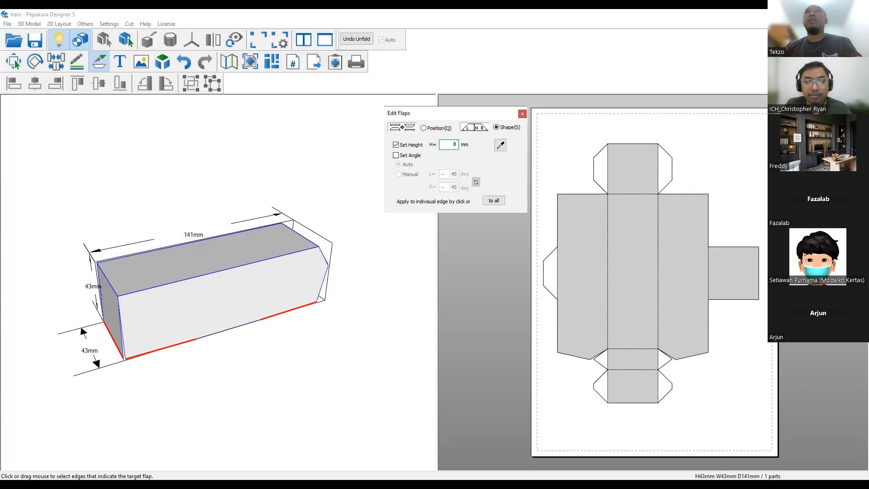
pyautogui.click(494, 200)
pyautogui.click(453, 184)
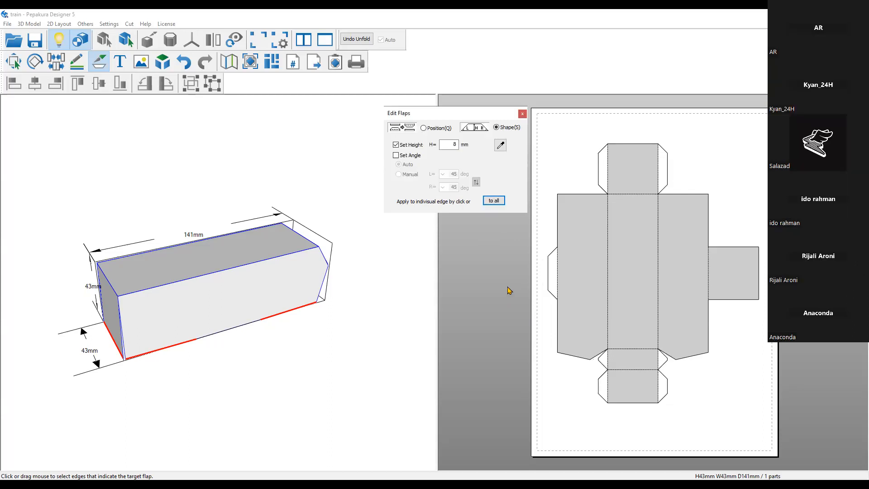
pyautogui.press('Escape')
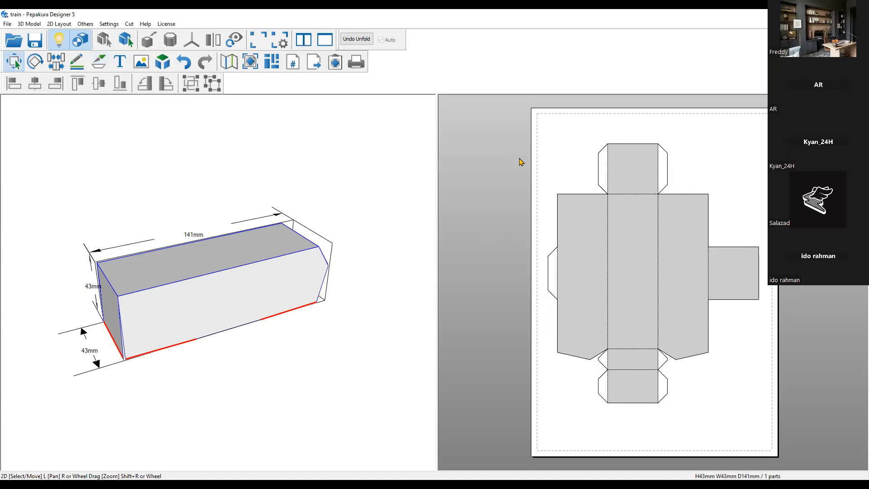
pyautogui.moveTo(626, 229)
pyautogui.mouseDown()
pyautogui.moveTo(642, 209)
pyautogui.moveTo(632, 222)
pyautogui.mouseUp()
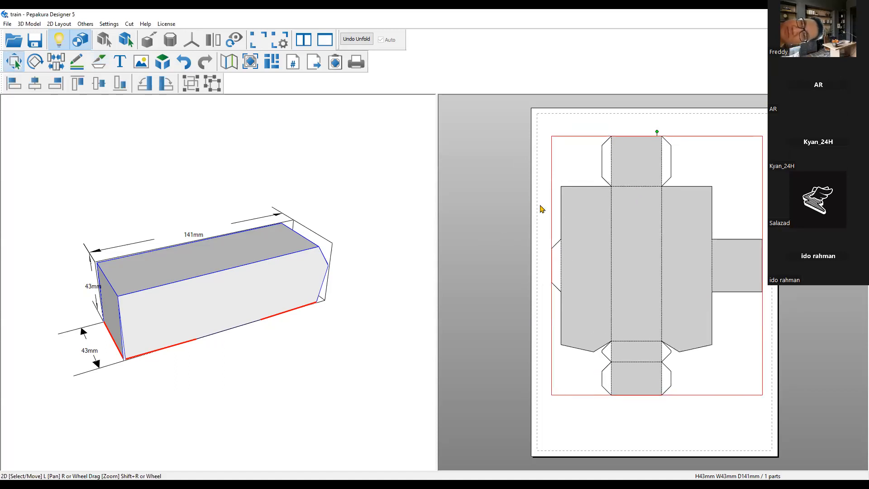
pyautogui.click(498, 171)
# Detach and rejoin the upper end face, the side square and the outer long panel of the net.
pyautogui.rightClick(505, 133)
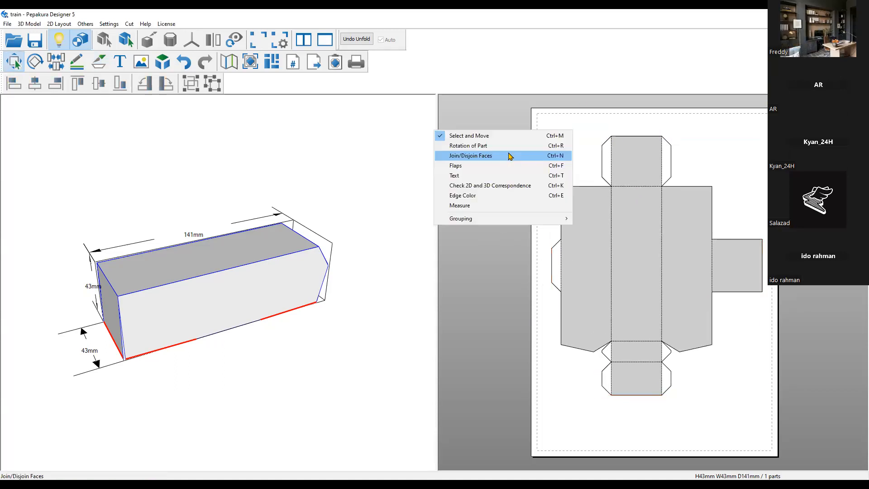
pyautogui.click(508, 156)
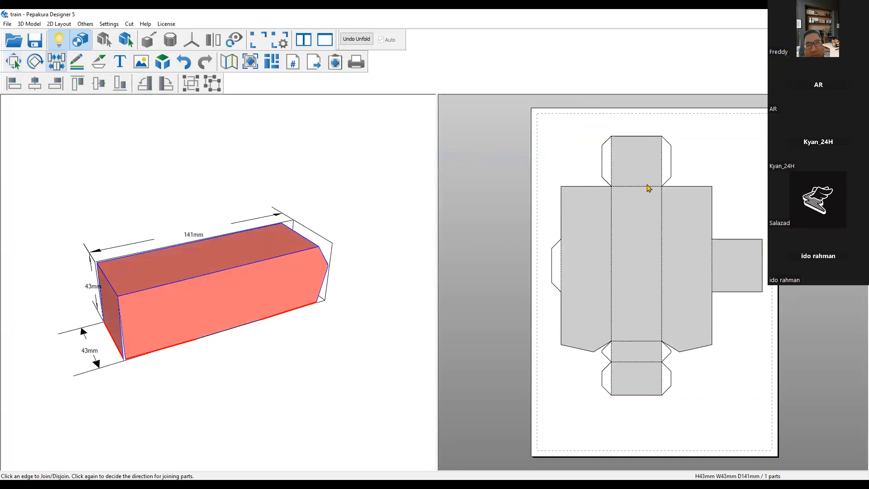
pyautogui.click(647, 186)
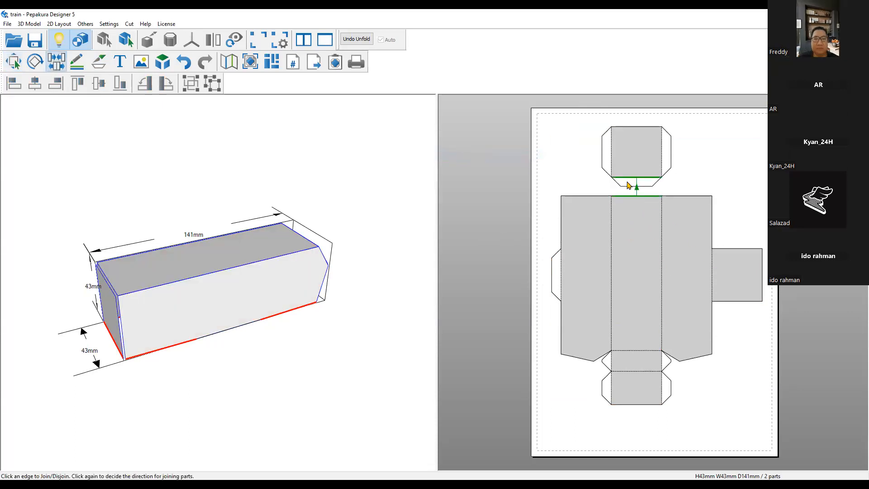
pyautogui.click(634, 193)
pyautogui.click(712, 256)
pyautogui.click(704, 256)
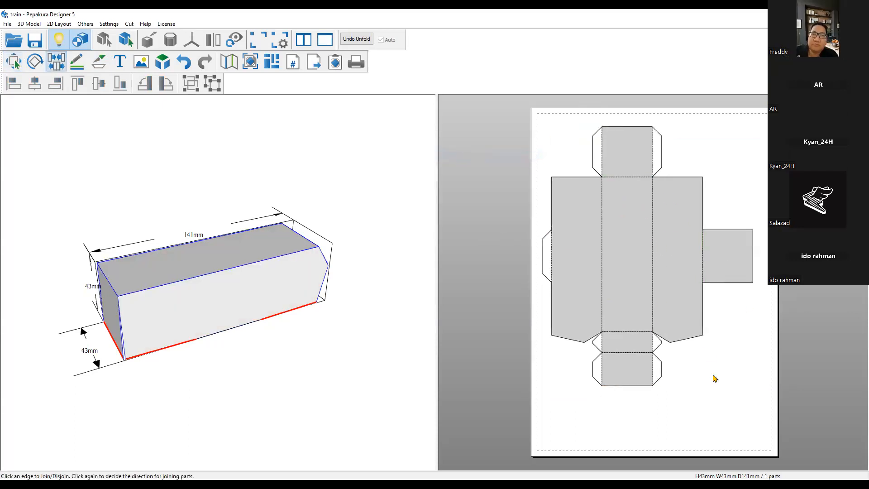
pyautogui.click(656, 284)
pyautogui.click(660, 283)
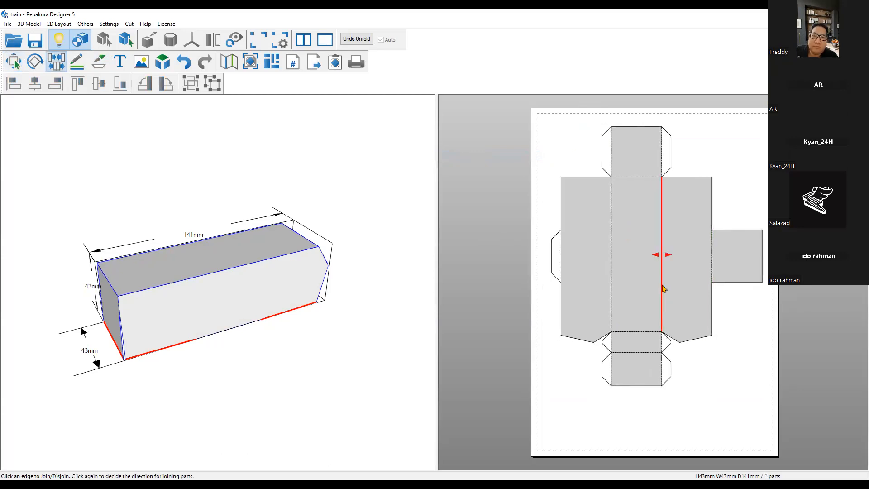
# Rotate the net clockwise about the central panel's upper corner, align it horizontally, and shift it slightly on the page.
pyautogui.rightClick(518, 179)
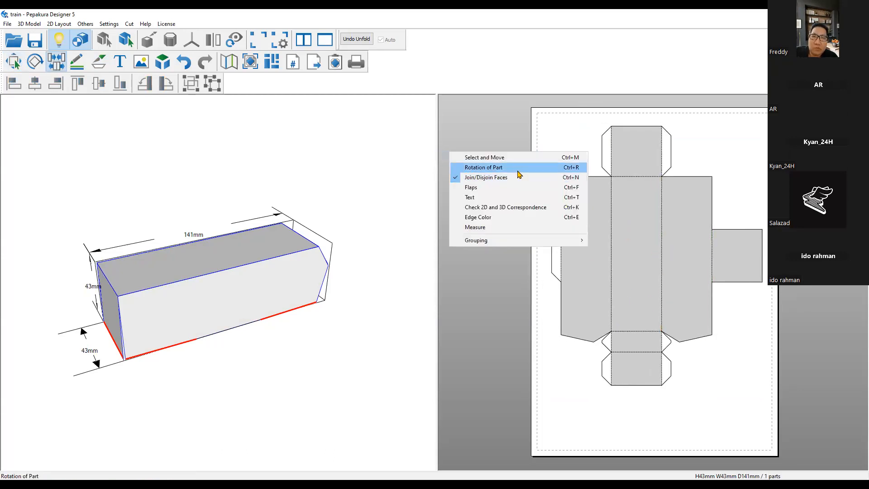
pyautogui.click(519, 175)
pyautogui.click(611, 176)
pyautogui.moveTo(660, 181); pyautogui.dragTo(619, 217)
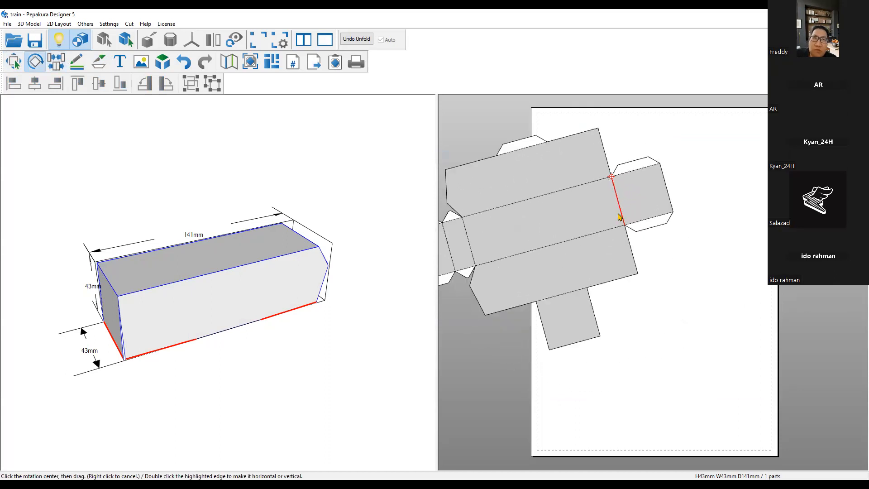
pyautogui.doubleClick(619, 218)
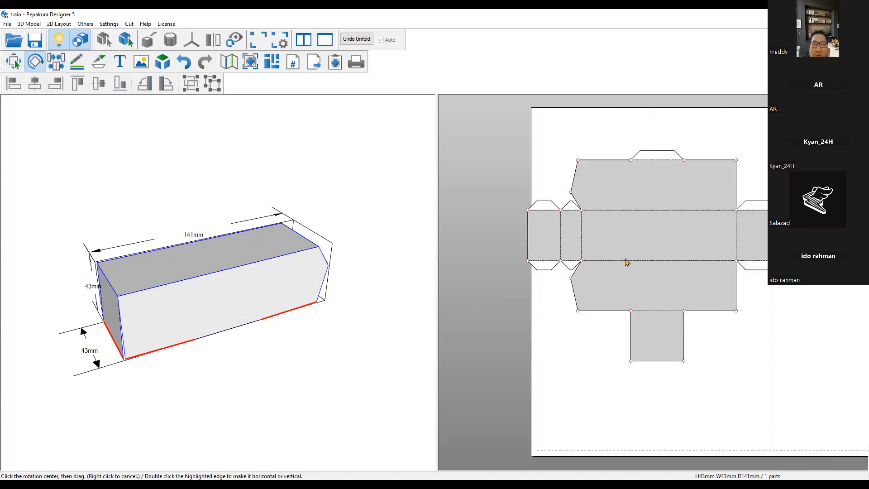
pyautogui.rightClick(749, 309)
pyautogui.moveTo(748, 246); pyautogui.dragTo(725, 238)
# Add the text "test" beside the net's lower square and delete it again.
pyautogui.rightClick(647, 241)
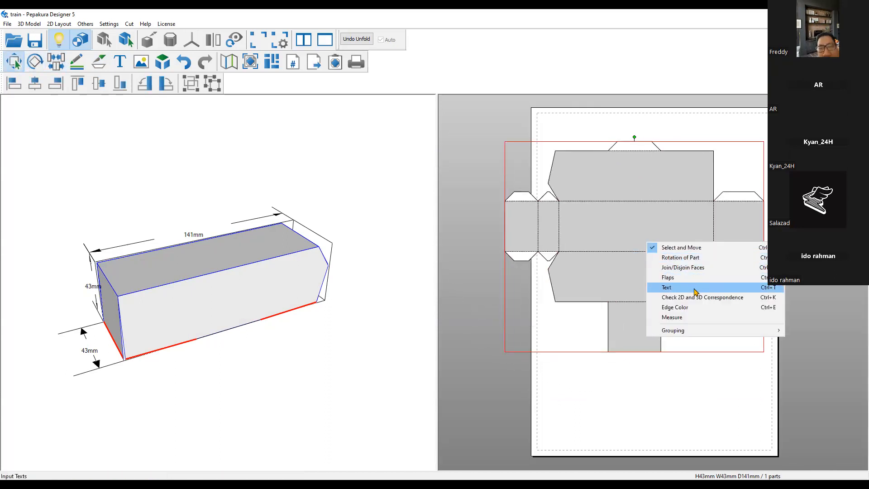
pyautogui.click(697, 288)
pyautogui.click(581, 339)
pyautogui.write('test')
pyautogui.click(412, 287)
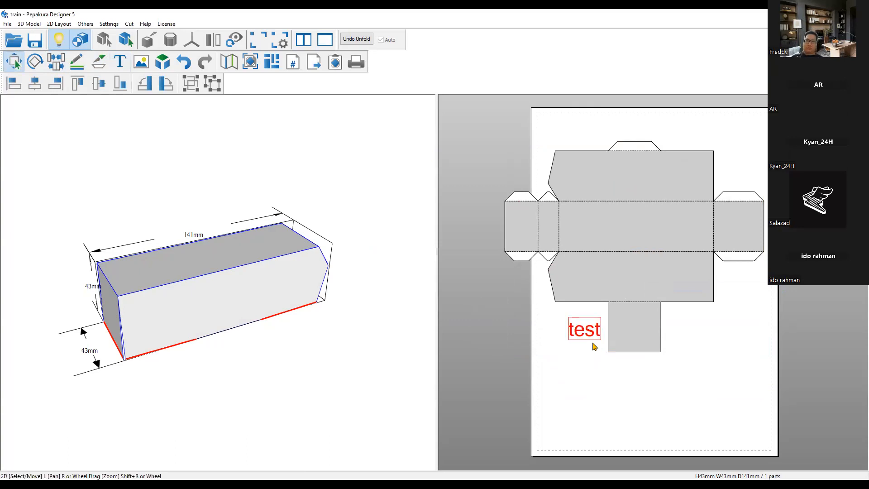
pyautogui.press('Delete')
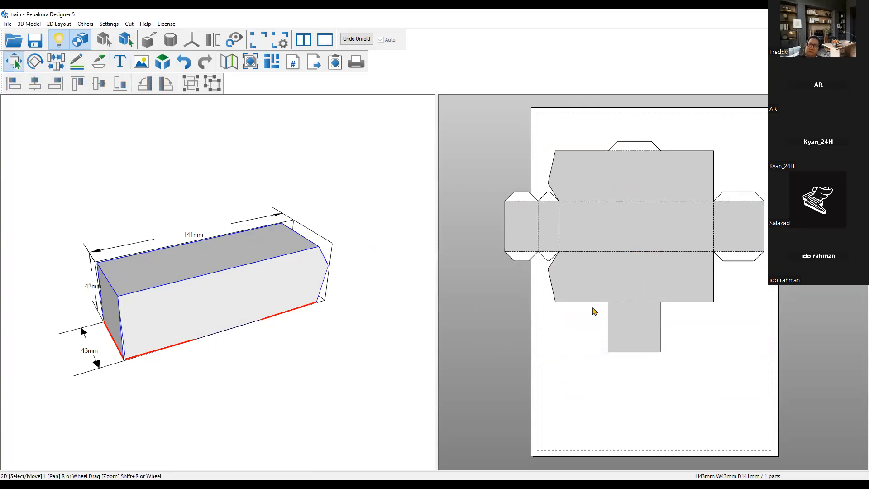
# Measure the lower long panel's outer edge and the central panel's width at its tapered end.
pyautogui.rightClick(594, 312)
pyautogui.click(591, 384)
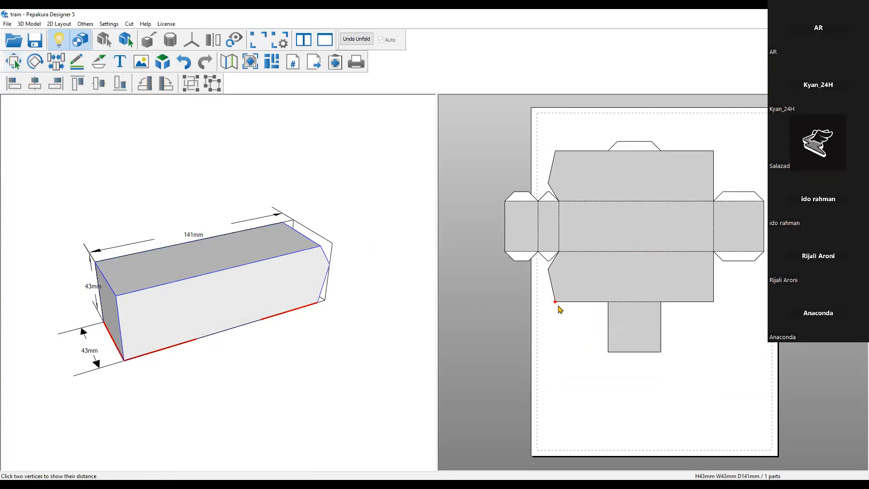
pyautogui.click(714, 302)
pyautogui.click(472, 270)
pyautogui.click(559, 252)
pyautogui.click(559, 201)
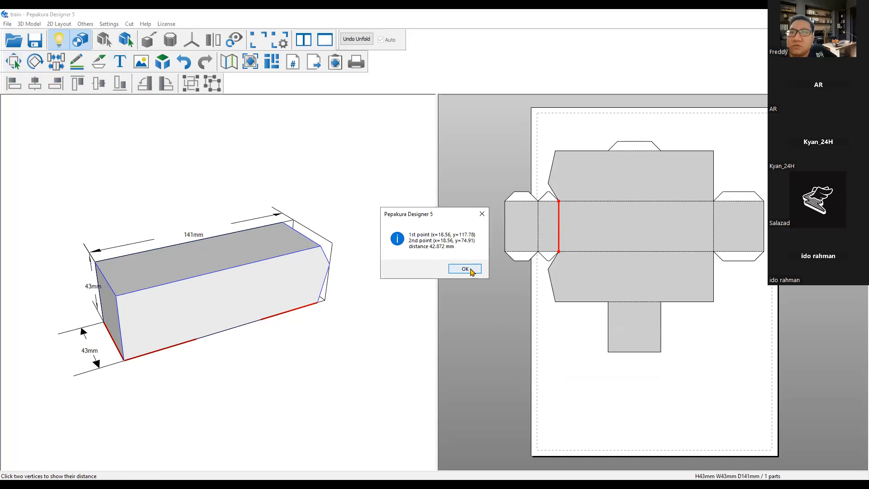
pyautogui.click(471, 270)
# Measure the central panel's width again, and the full distance across the three long panels.
pyautogui.rightClick(509, 298)
pyautogui.click(523, 372)
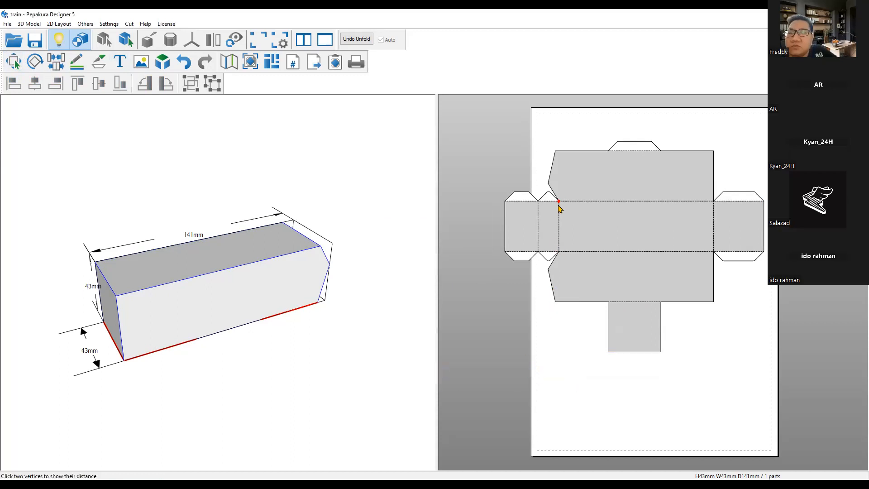
pyautogui.click(559, 250)
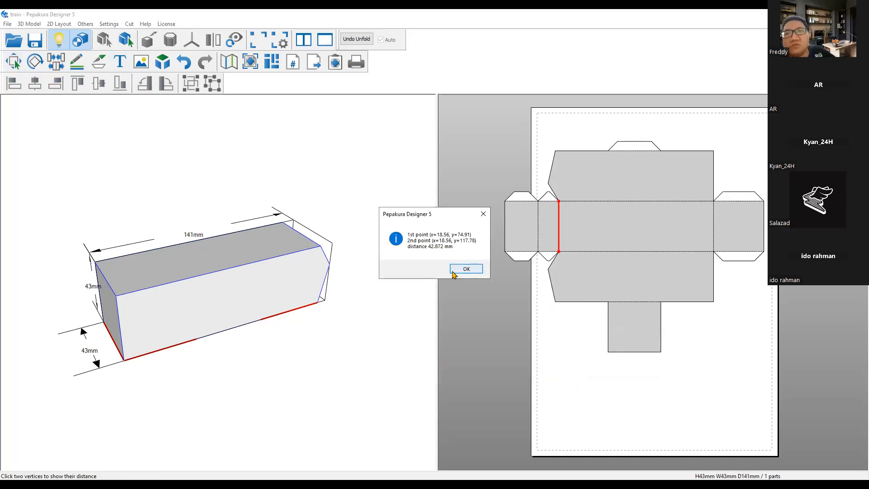
pyautogui.click(468, 269)
pyautogui.click(607, 302)
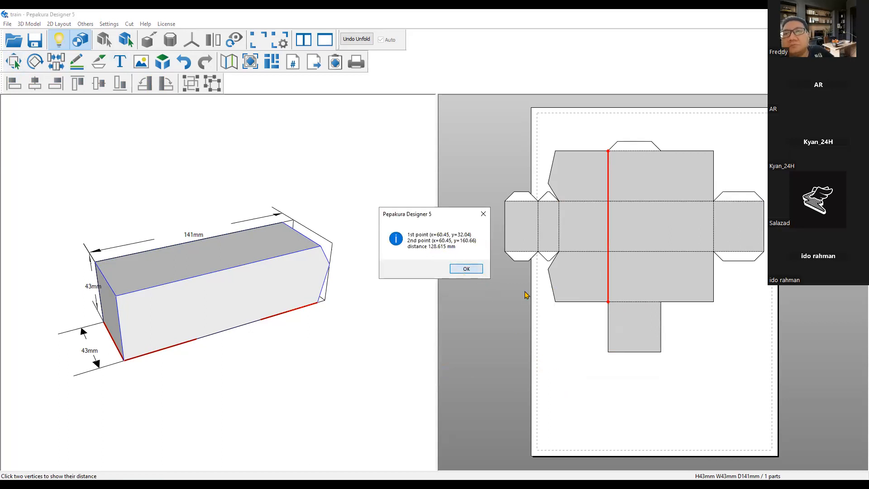
pyautogui.press('Return')
# Tilt the net freehand with its rotation handle and move it onto the page.
pyautogui.click(644, 220)
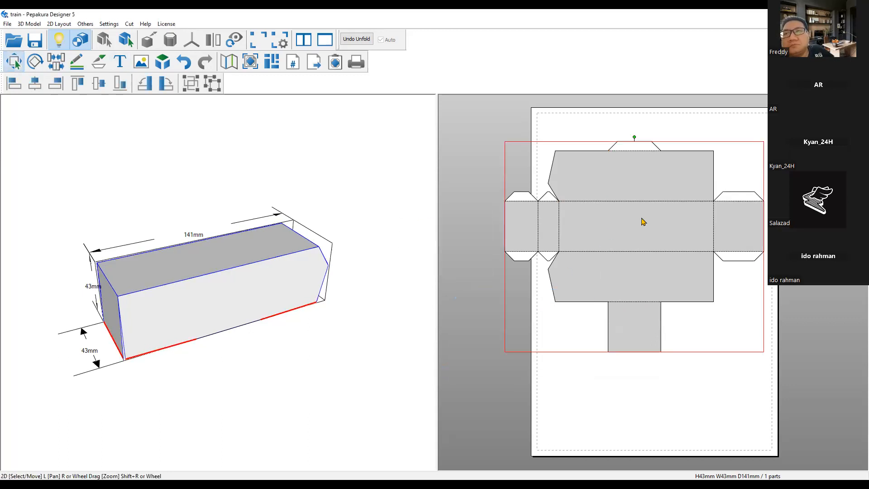
pyautogui.rightClick(572, 218)
pyautogui.click(588, 234)
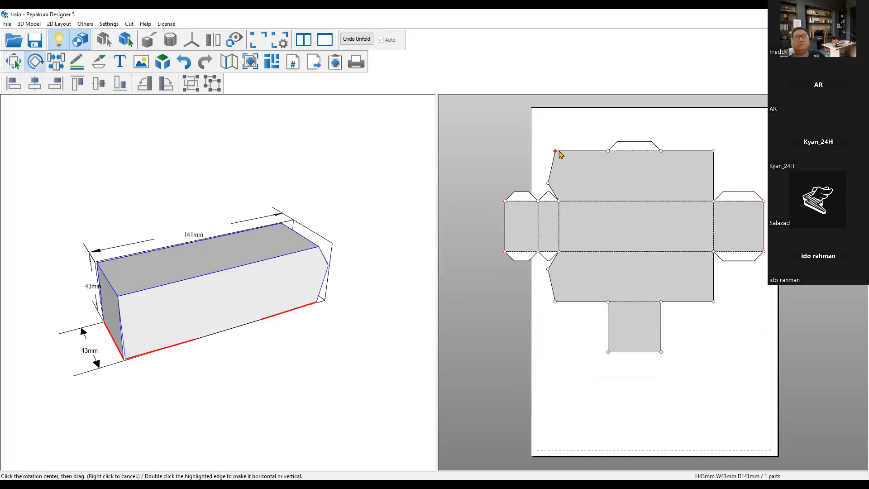
pyautogui.rightClick(617, 155)
pyautogui.moveTo(634, 137); pyautogui.dragTo(571, 165)
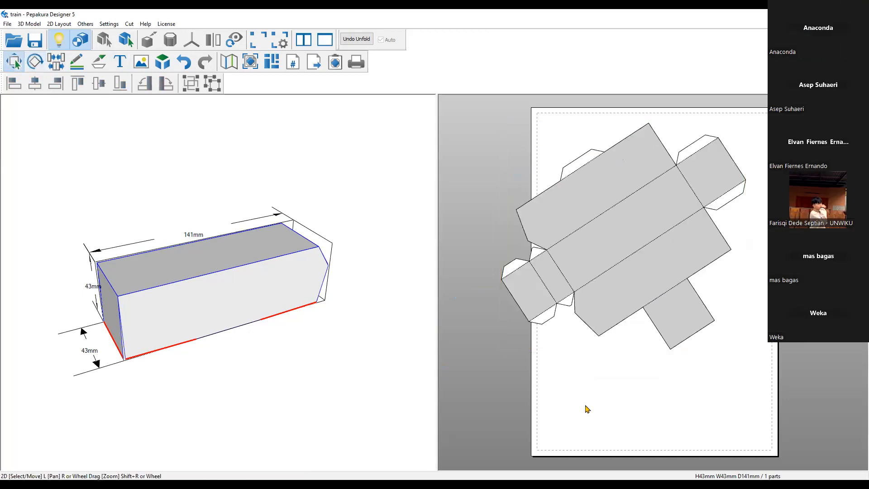
pyautogui.moveTo(608, 238); pyautogui.dragTo(632, 258)
pyautogui.click(528, 174)
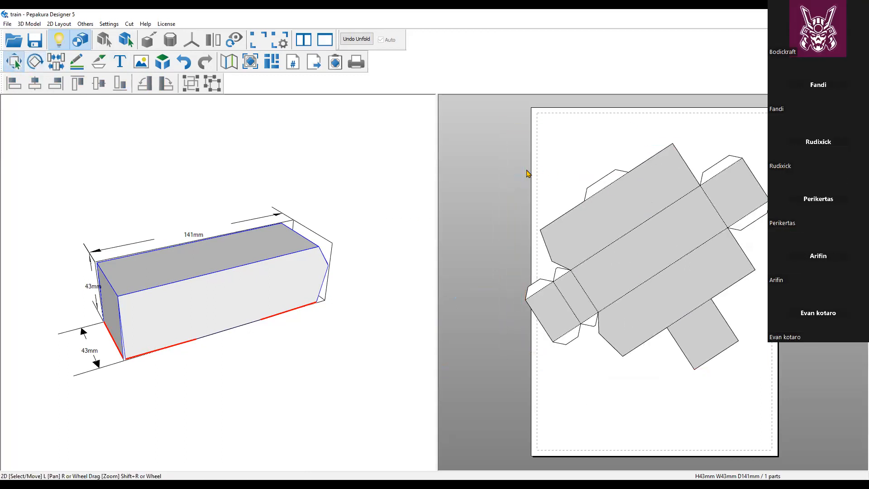
# Rotate the tilted net about the outer long panel's corner until its long edges are vertical, and nudge it on the page.
pyautogui.rightClick(442, 176)
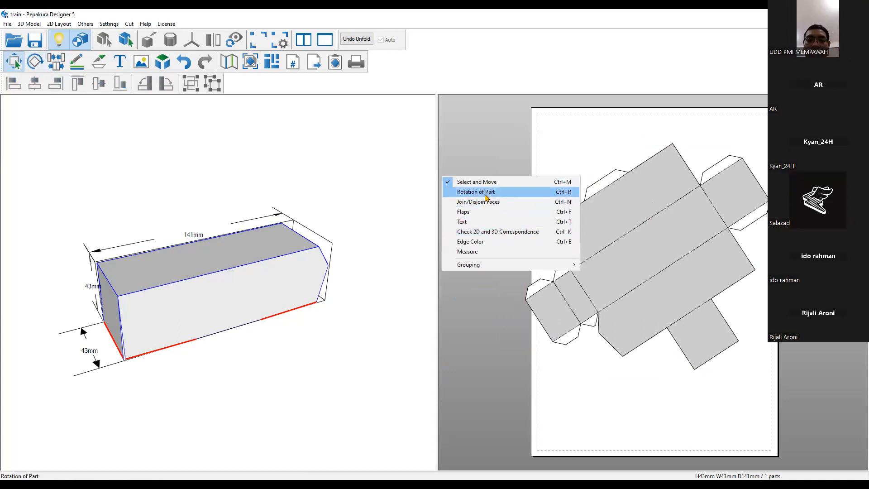
pyautogui.click(487, 194)
pyautogui.click(541, 230)
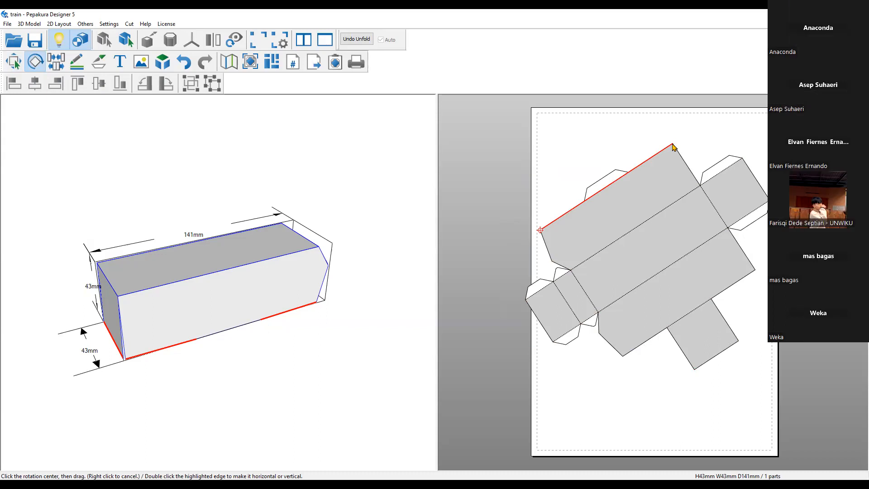
pyautogui.moveTo(673, 147); pyautogui.dragTo(547, 96)
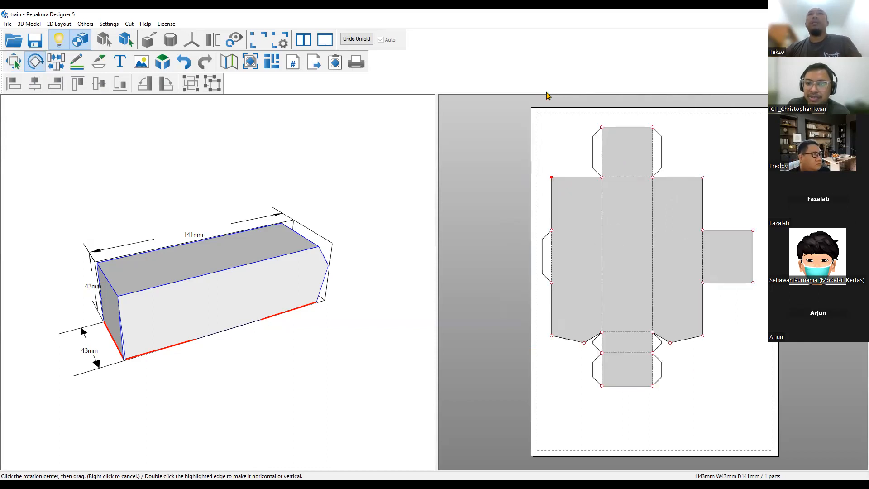
pyautogui.rightClick(567, 137)
pyautogui.moveTo(644, 209); pyautogui.dragTo(646, 208)
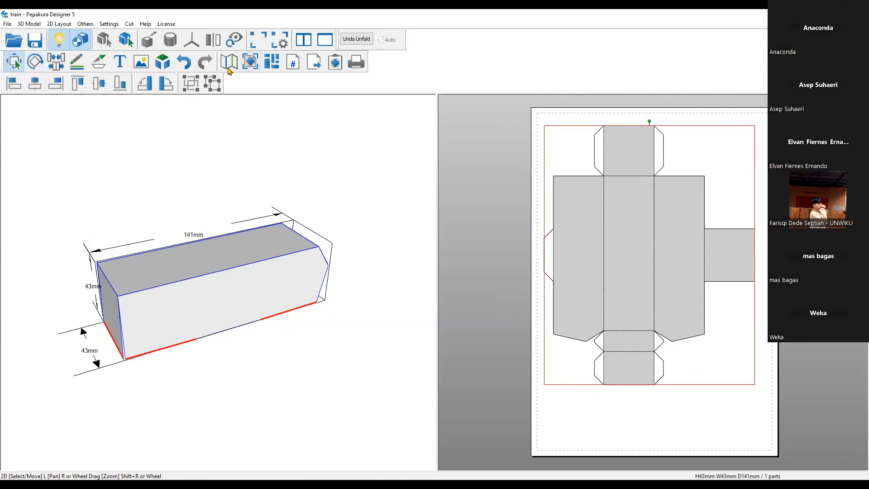
# Rotate the net 90 degrees clockwise twice, then 90 degrees counterclockwise twice.
pyautogui.click(167, 86)
pyautogui.click(167, 86)
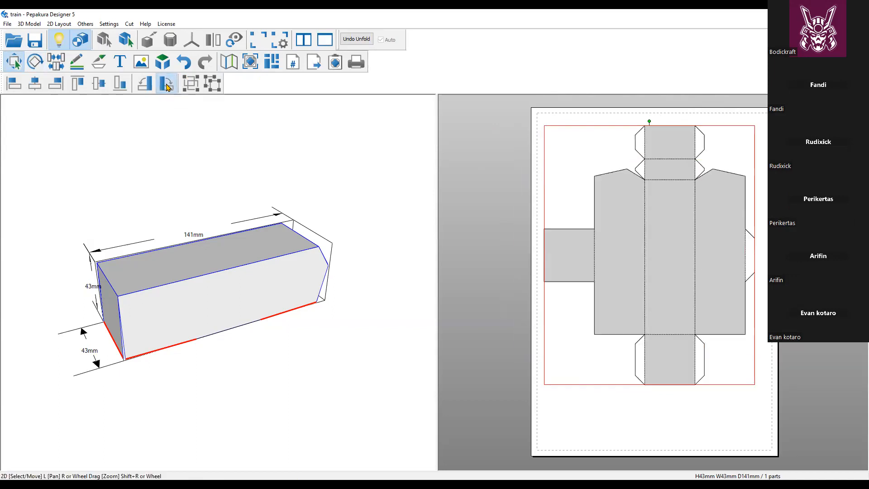
pyautogui.click(141, 88)
pyautogui.click(140, 89)
# Reposition the upright net so that it sits within the page margins.
pyautogui.click(466, 210)
pyautogui.click(562, 228)
pyautogui.moveTo(576, 228); pyautogui.dragTo(620, 243)
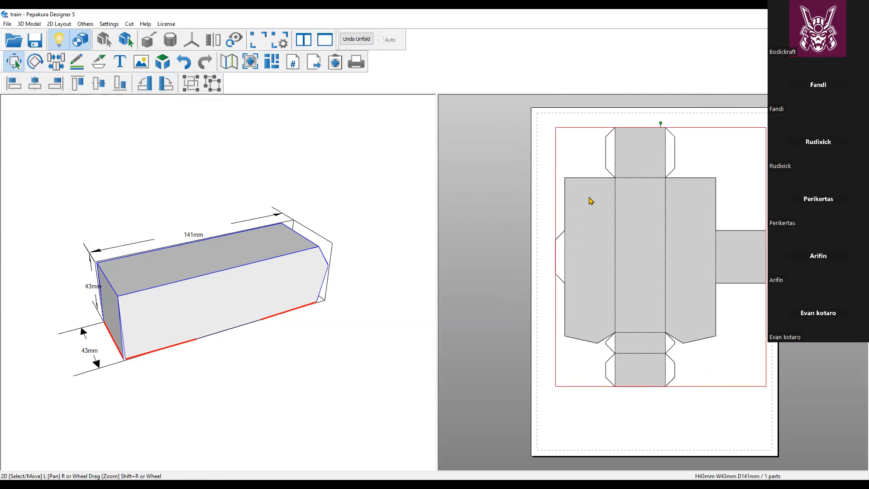
pyautogui.moveTo(619, 205); pyautogui.dragTo(615, 216)
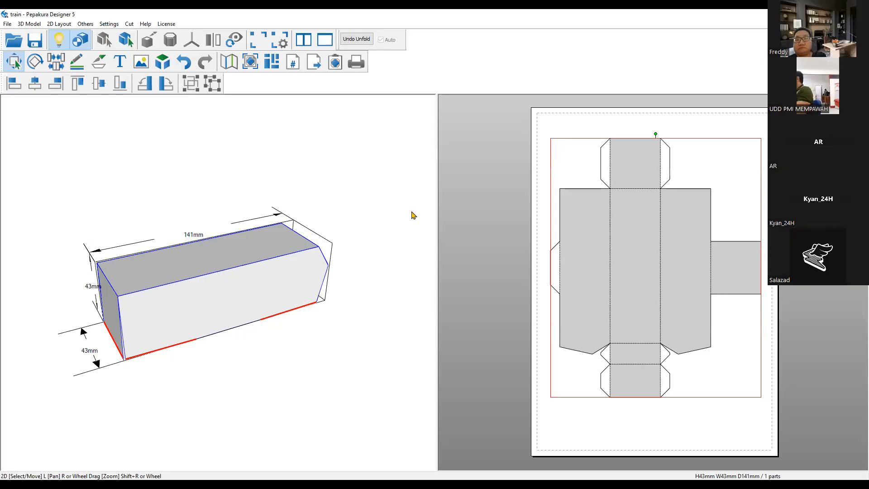
pyautogui.moveTo(636, 254)
pyautogui.mouseDown()
pyautogui.moveTo(621, 239)
pyautogui.moveTo(632, 248)
pyautogui.mouseUp()
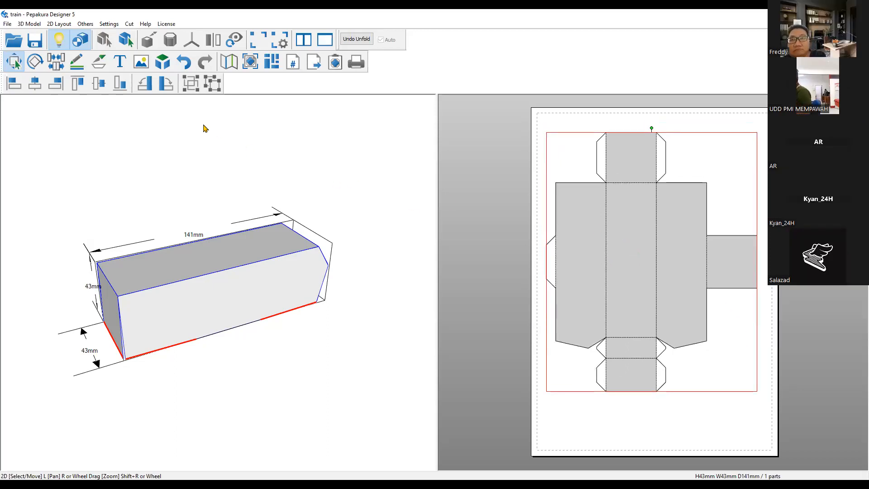
# Rotate the net 90 degrees clockwise so it lies horizontally, move it up the page, and scale the model to 128 mm long.
pyautogui.click(166, 83)
pyautogui.moveTo(629, 285); pyautogui.dragTo(640, 235)
pyautogui.keyDown('ctrl'); pyautogui.scroll(1, 643, 238); pyautogui.keyUp('ctrl')
pyautogui.keyDown('ctrl'); pyautogui.scroll(-2, 643, 238); pyautogui.keyUp('ctrl')
pyautogui.keyDown('ctrl'); pyautogui.scroll(-2, 643, 239); pyautogui.keyUp('ctrl')
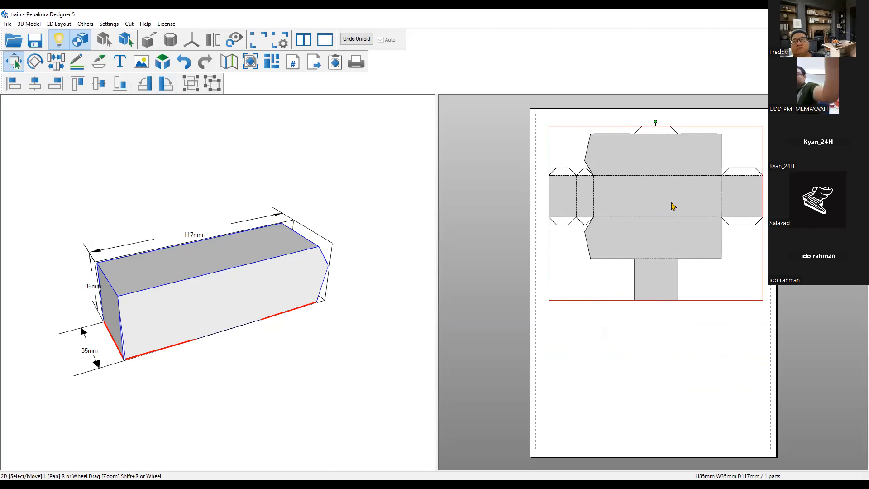
pyautogui.keyDown('ctrl'); pyautogui.scroll(1, 674, 206); pyautogui.keyUp('ctrl')
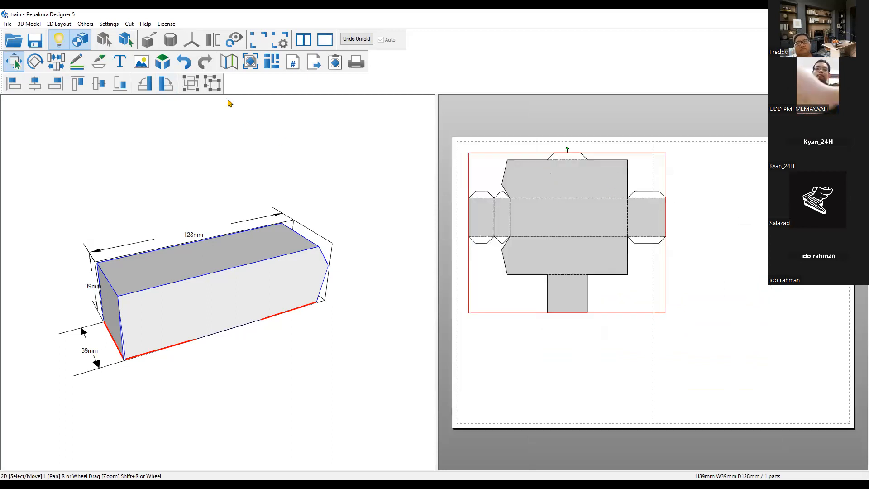
# Rotate the net 90 degrees counterclockwise, enlarge the model to 155 mm long, and position the net within the page margins.
pyautogui.click(145, 83)
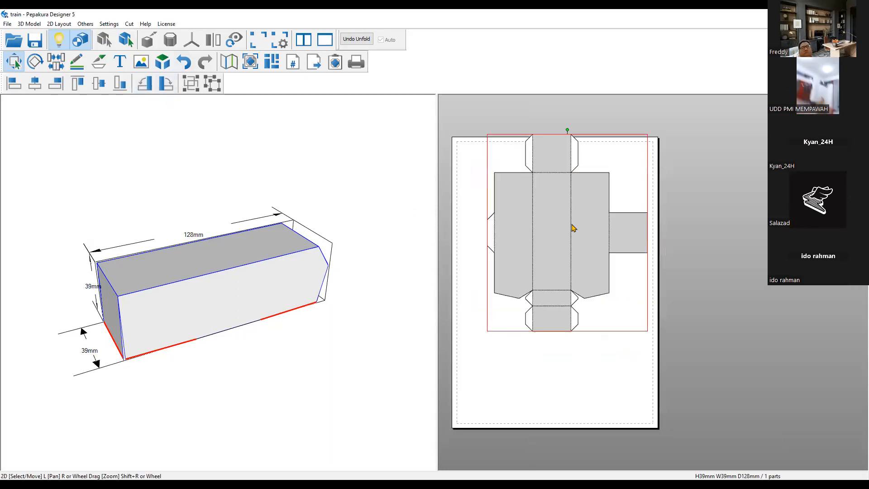
pyautogui.keyDown('ctrl'); pyautogui.scroll(2, 573, 227); pyautogui.keyUp('ctrl')
pyautogui.moveTo(551, 263); pyautogui.dragTo(551, 266)
pyautogui.click(712, 192)
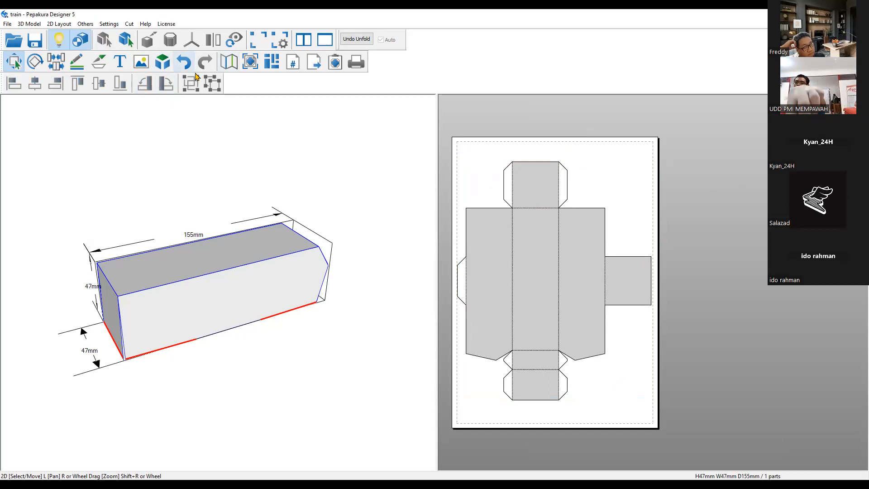
# Inspect the texture configuration of the train's material, and close it without assigning an image.
pyautogui.click(115, 25)
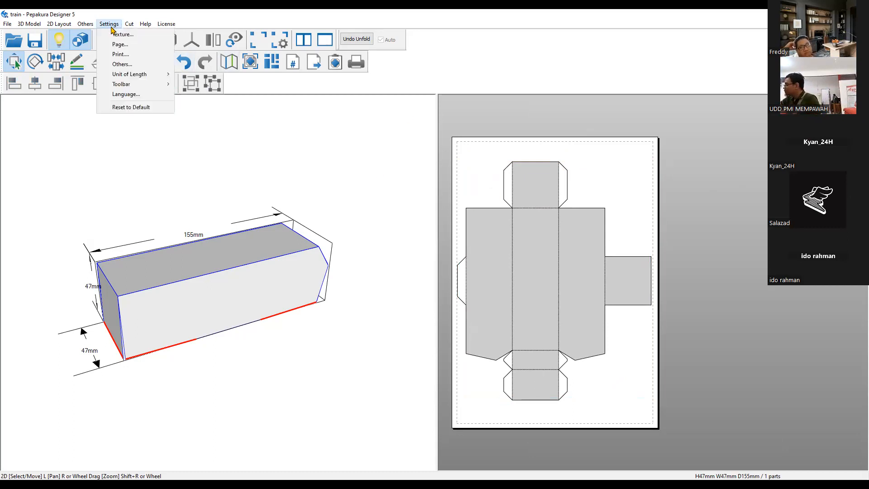
pyautogui.click(114, 33)
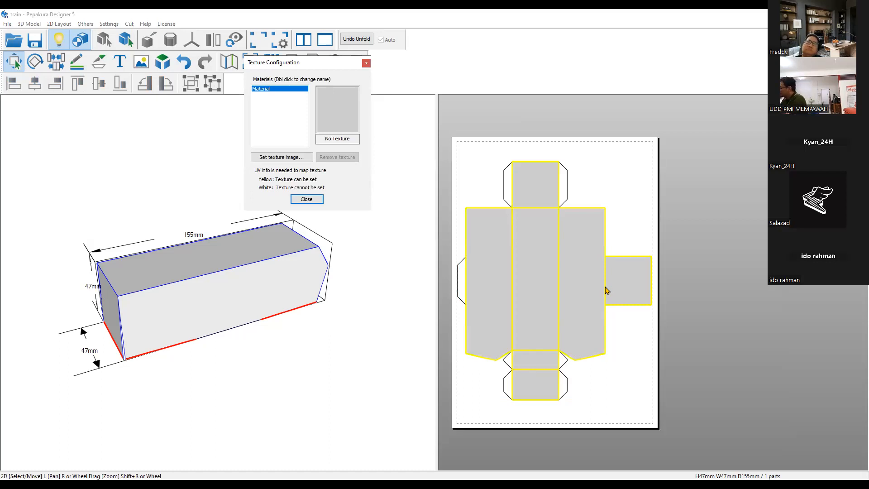
pyautogui.click(307, 199)
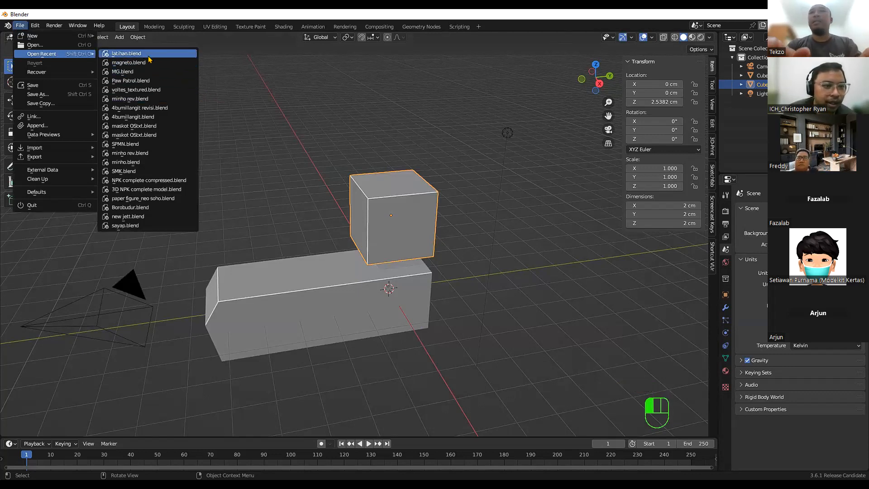
# Switch to Blender, open the recent file latihan.blend, and select the textured train model.
pyautogui.click(458, 267)
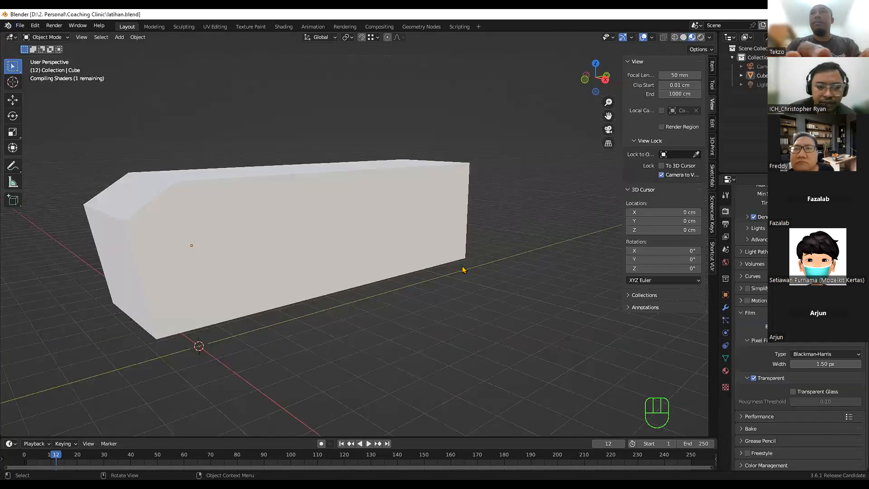
pyautogui.keyDown('shift'); pyautogui.moveTo(337, 275); pyautogui.dragTo(522, 300, button='middle'); pyautogui.keyUp('shift')
pyautogui.moveTo(432, 296)
pyautogui.mouseDown(button='middle')
pyautogui.moveTo(503, 297)
pyautogui.moveTo(360, 312)
pyautogui.moveTo(429, 307)
pyautogui.mouseUp(button='middle')
pyautogui.scroll(-2, 433, 311)
pyautogui.scroll(1, 434, 311)
pyautogui.click(407, 285)
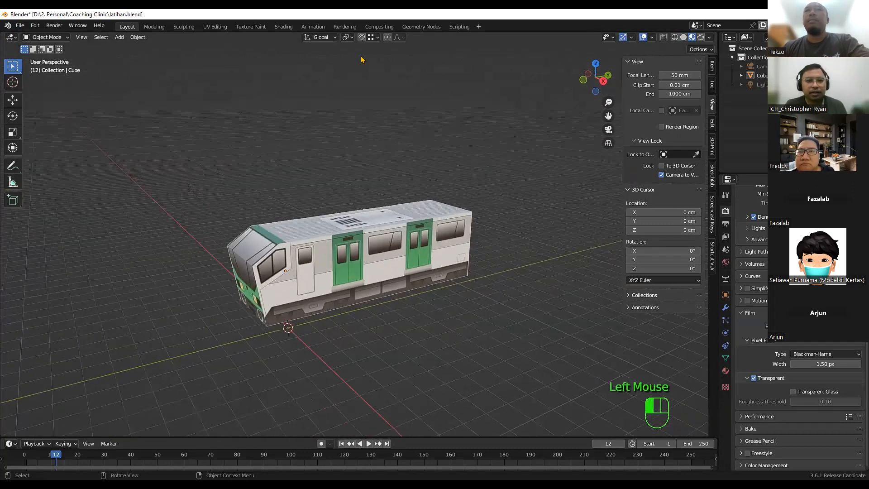
pyautogui.moveTo(197, 54); pyautogui.dragTo(168, 19)
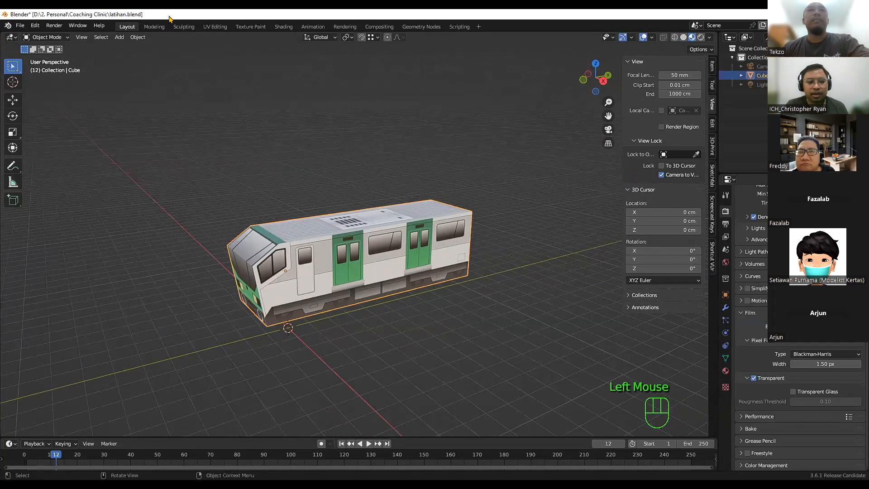
pyautogui.moveTo(407, 246)
pyautogui.mouseDown(button='middle')
pyautogui.moveTo(407, 233)
pyautogui.moveTo(414, 243)
pyautogui.mouseUp(button='middle')
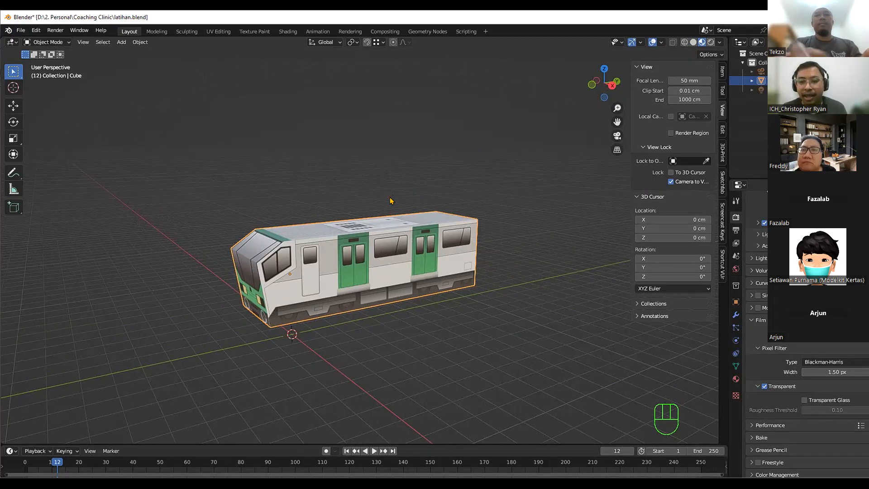
# Show the train and its latihan.png texture in the UV Editing workspace, and leave Edit Mode.
pyautogui.click(216, 32)
pyautogui.scroll(-1, 299, 325)
pyautogui.scroll(1, 285, 313)
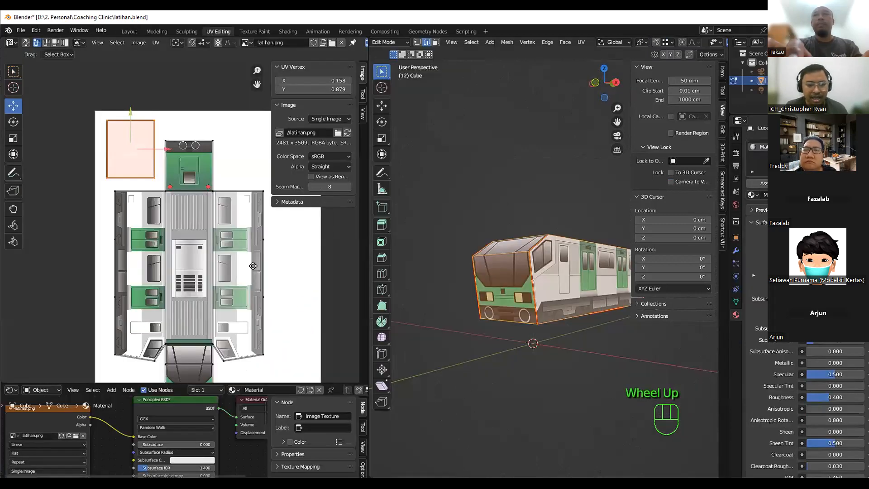
pyautogui.keyDown('shift'); pyautogui.moveTo(260, 181); pyautogui.dragTo(219, 131, button='middle'); pyautogui.keyUp('shift')
pyautogui.press('Tab')
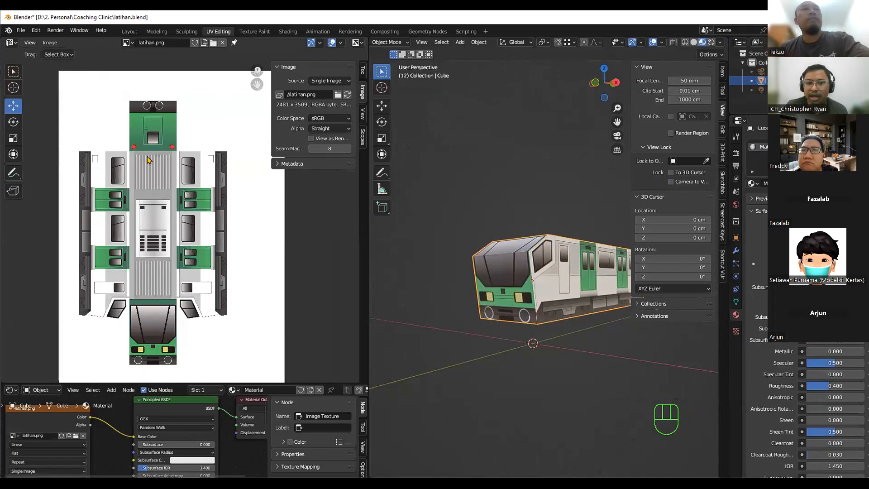
pyautogui.click(537, 282)
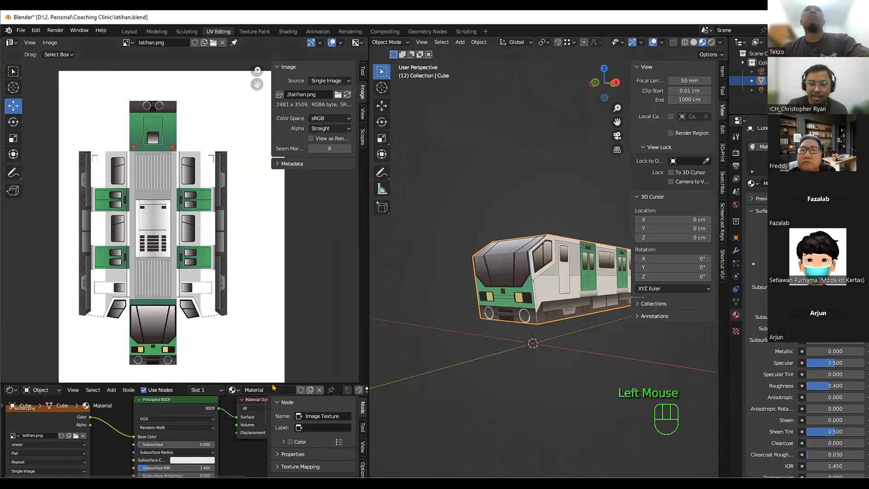
# Enlarge the shader editor area and frame the train material's complete node setup.
pyautogui.moveTo(274, 385); pyautogui.dragTo(289, 313)
pyautogui.moveTo(290, 270); pyautogui.dragTo(286, 232)
pyautogui.scroll(-6, 217, 299)
pyautogui.moveTo(216, 318); pyautogui.dragTo(159, 277, button='middle')
pyautogui.scroll(1, 143, 274)
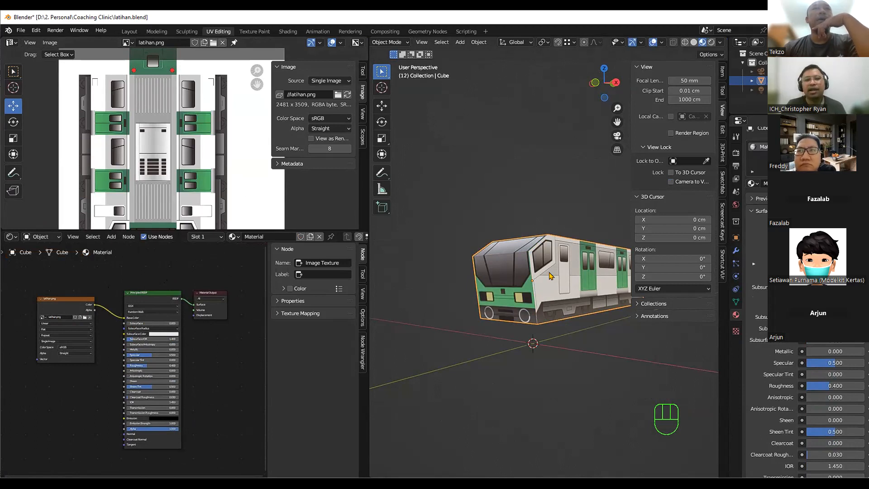
# Unlink the texture from the image editor and load latihan.png into it again.
pyautogui.click(222, 42)
pyautogui.moveTo(494, 217); pyautogui.dragTo(471, 220, button='middle')
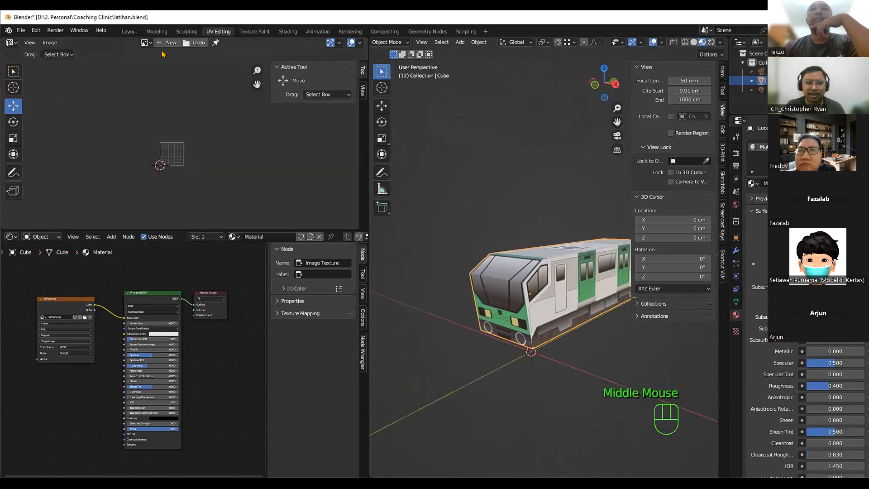
pyautogui.click(145, 43)
pyautogui.click(165, 65)
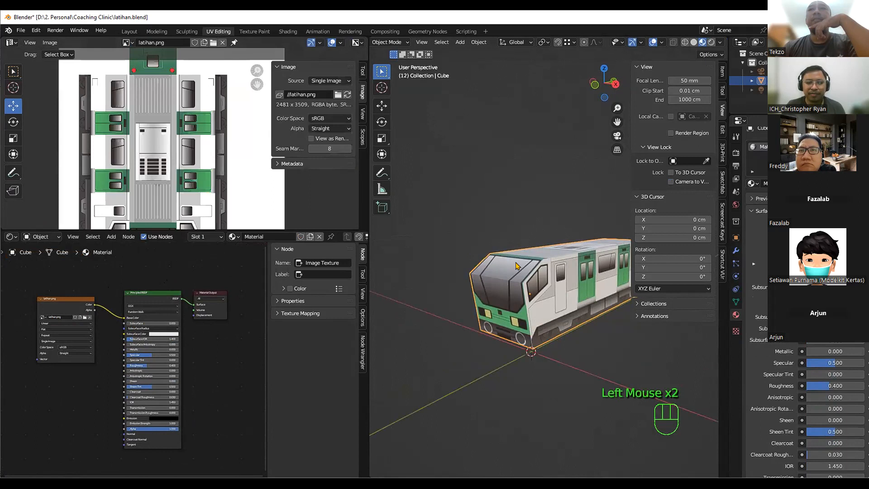
# Return to the Layout workspace, switch the viewport to rendered shading, and deselect the train.
pyautogui.click(129, 32)
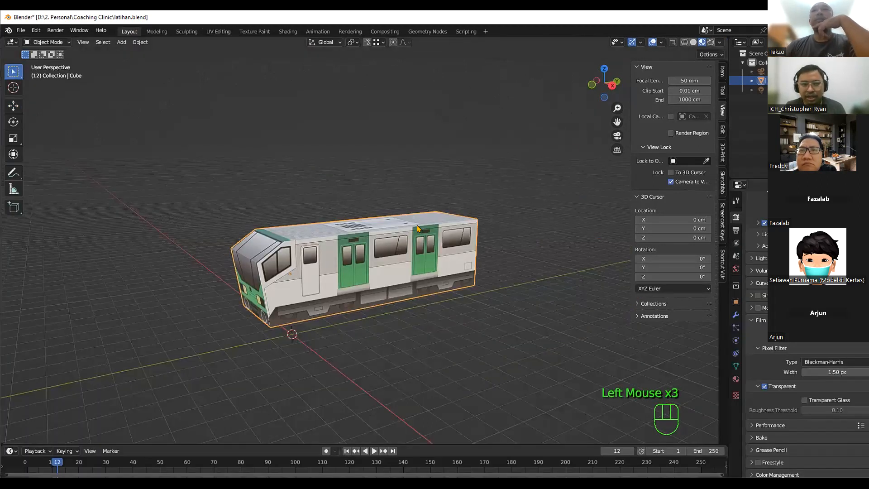
pyautogui.press('F12')
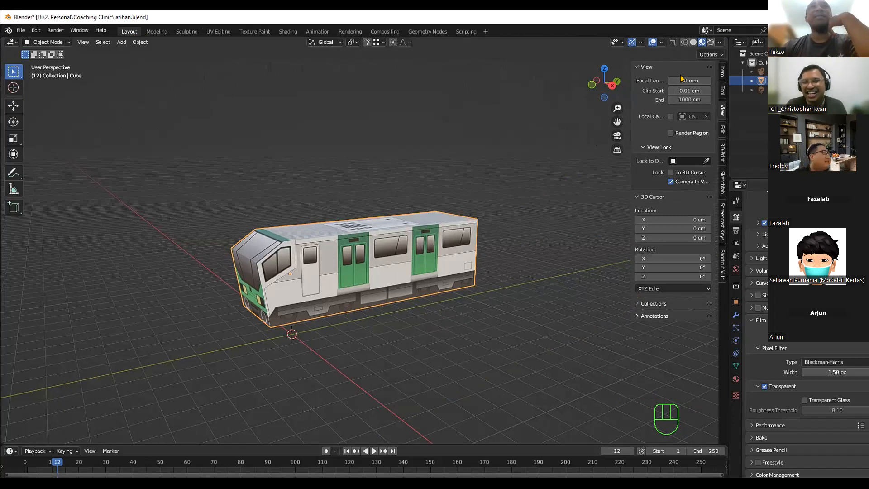
pyautogui.click(710, 42)
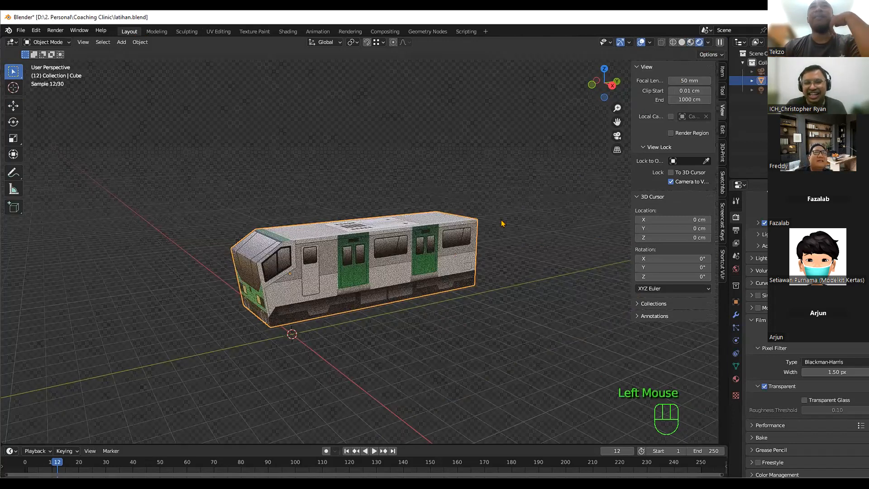
pyautogui.scroll(2, 348, 323)
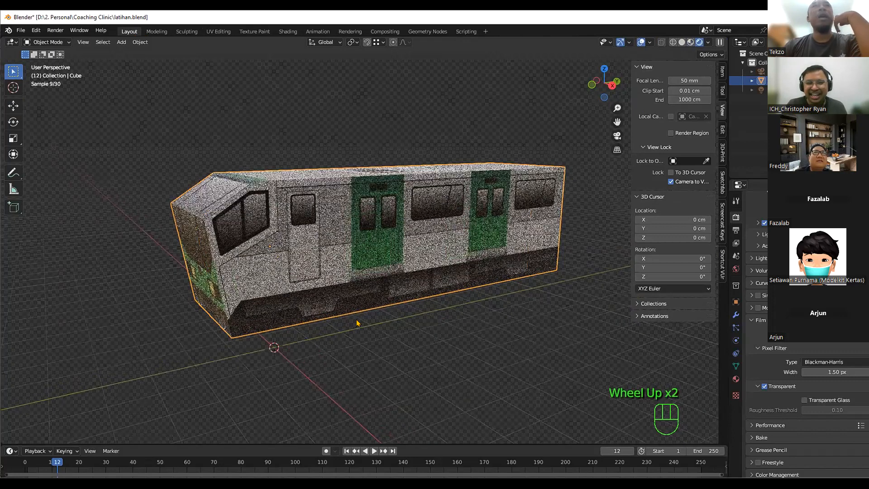
pyautogui.moveTo(421, 326); pyautogui.dragTo(419, 328, button='middle')
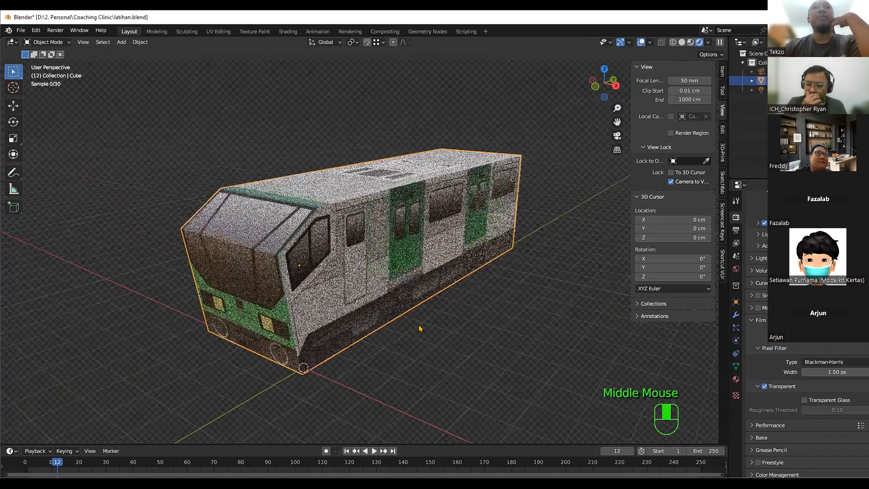
pyautogui.click(420, 327)
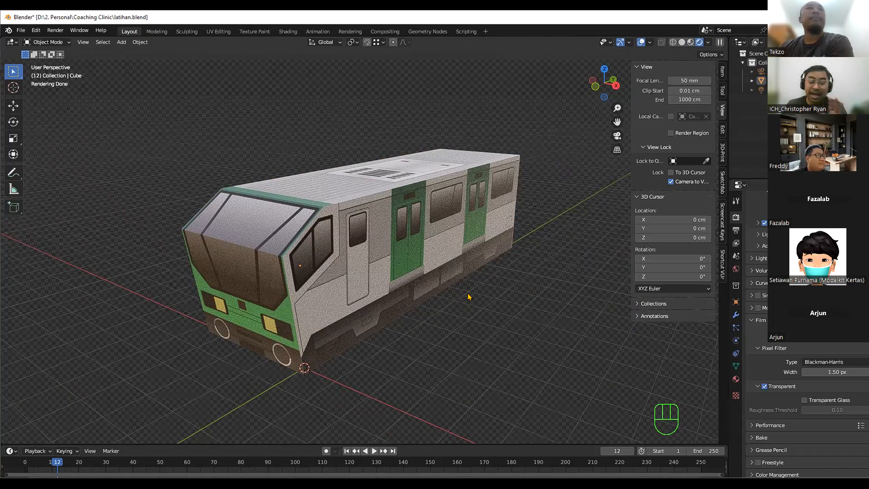
# Examine the rendered train's front, side and roof textures from several angles and distances.
pyautogui.middleClick(451, 293)
pyautogui.moveTo(450, 293); pyautogui.dragTo(564, 267, button='middle')
pyautogui.scroll(1, 562, 277)
pyautogui.scroll(1, 561, 277)
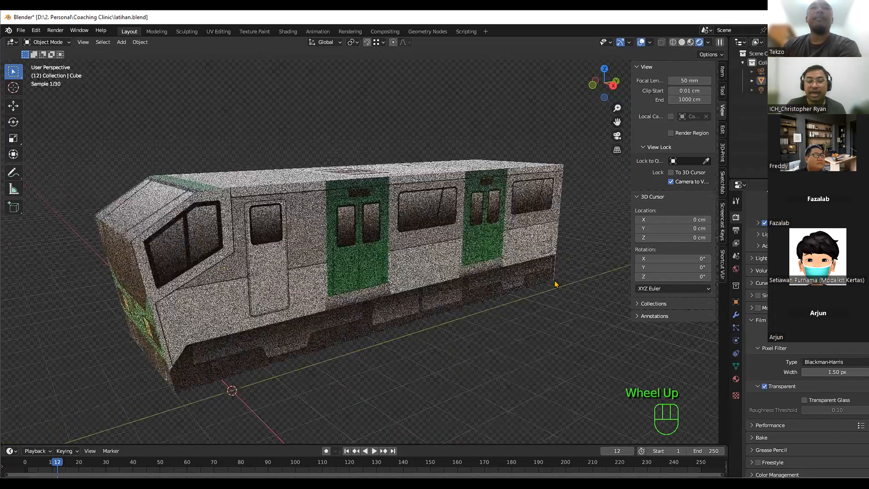
pyautogui.click(561, 278)
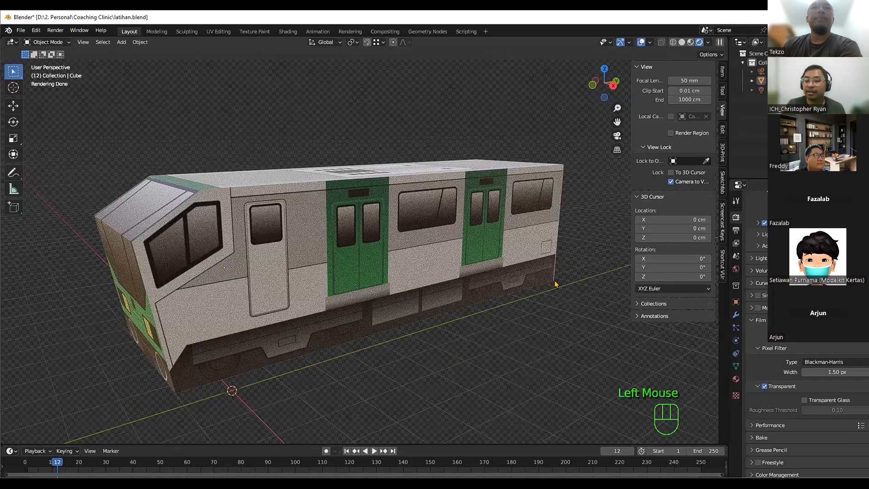
pyautogui.click(531, 324)
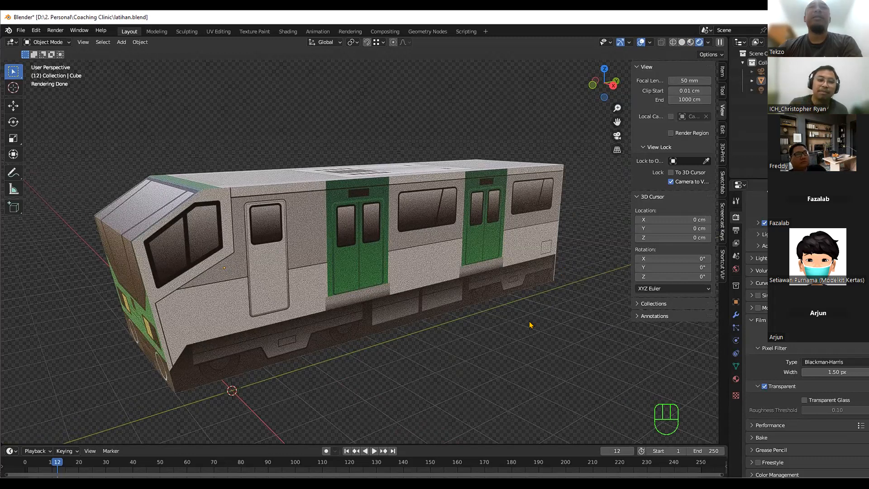
pyautogui.click(505, 266)
pyautogui.click(444, 355)
pyautogui.moveTo(445, 355); pyautogui.dragTo(448, 353, button='middle')
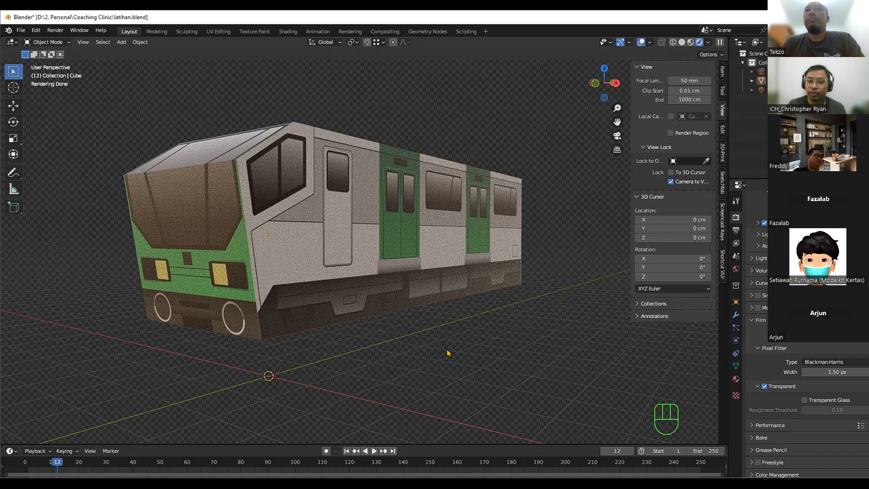
pyautogui.moveTo(480, 295); pyautogui.dragTo(447, 313, button='middle')
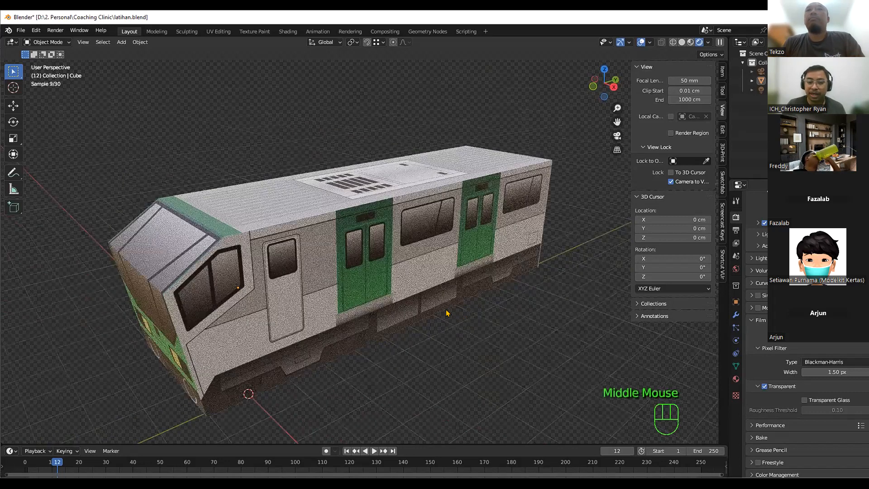
pyautogui.scroll(-2, 446, 313)
pyautogui.click(447, 314)
pyautogui.scroll(1, 447, 313)
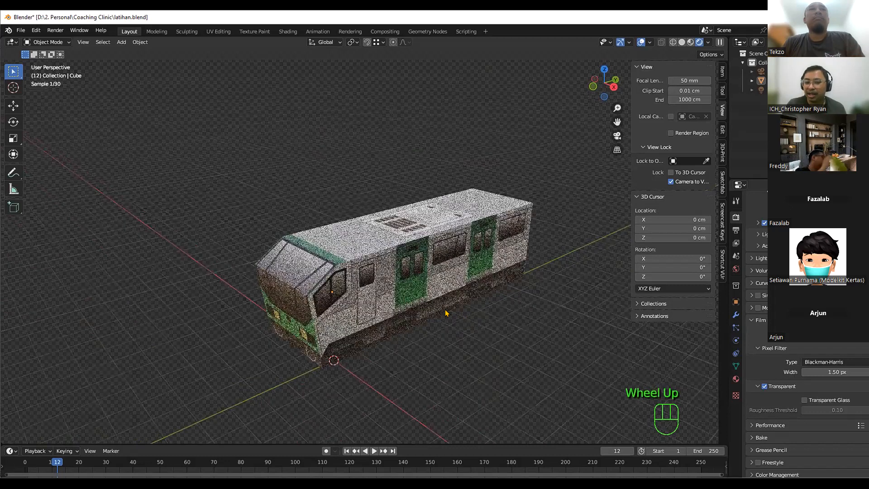
pyautogui.scroll(1, 447, 314)
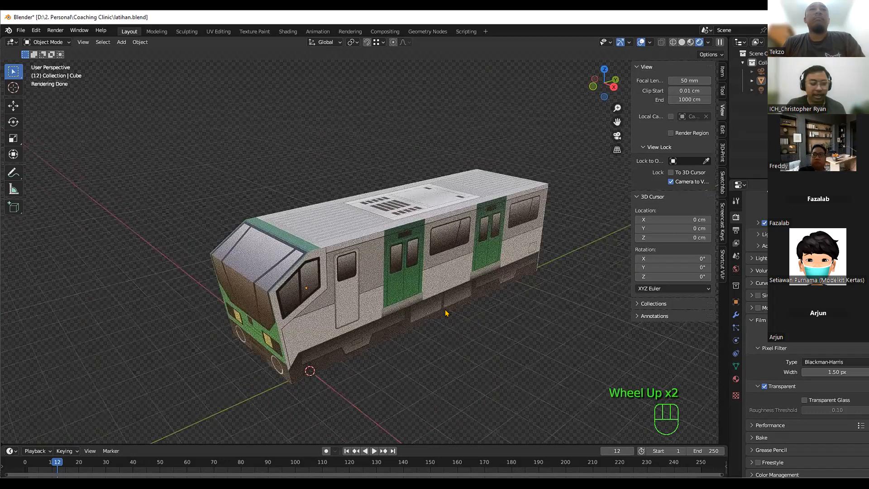
pyautogui.keyDown('shift'); pyautogui.moveTo(446, 312); pyautogui.dragTo(465, 274, button='middle'); pyautogui.keyUp('shift')
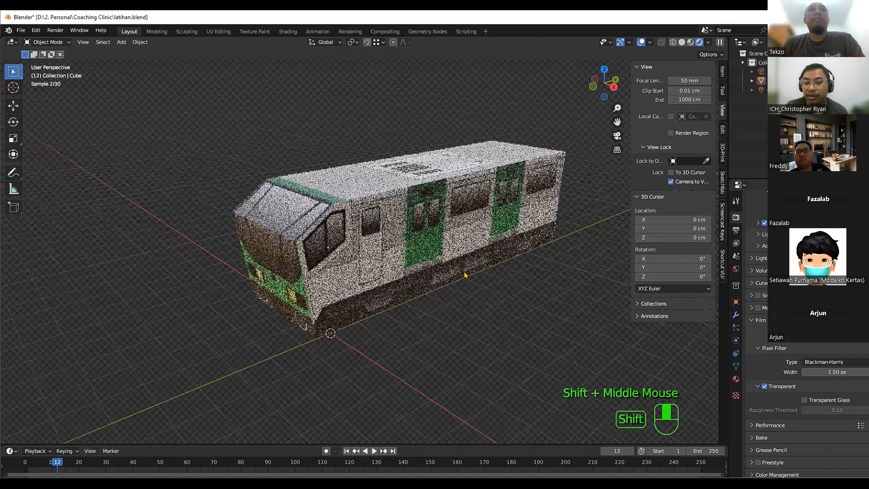
pyautogui.scroll(1, 465, 275)
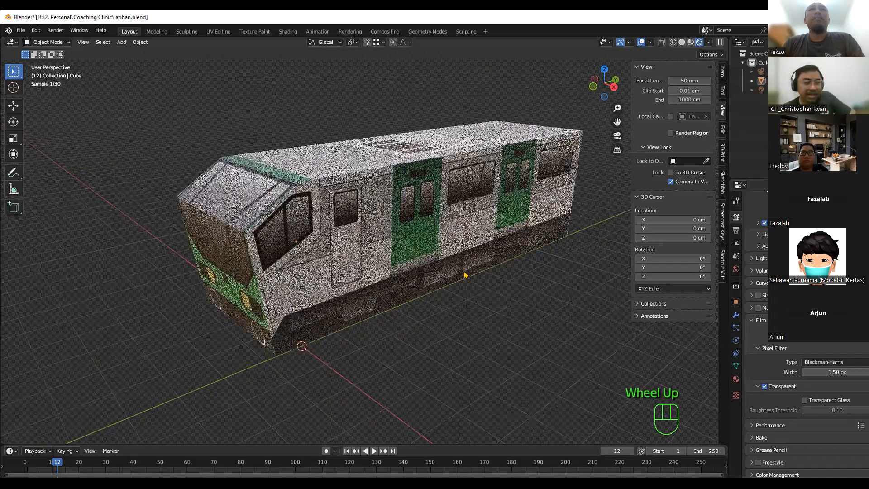
pyautogui.scroll(1, 465, 274)
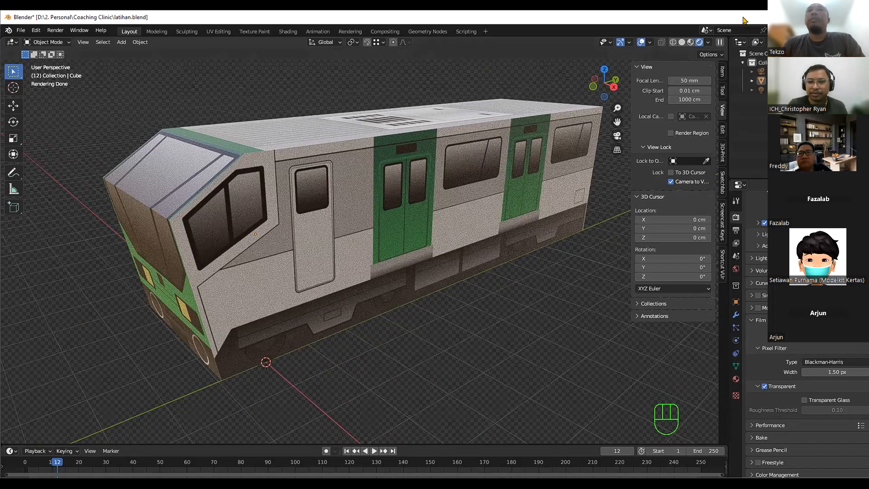
# Switch the viewport to solid shading and set the object color to Texture so the train shows its texture.
pyautogui.click(682, 42)
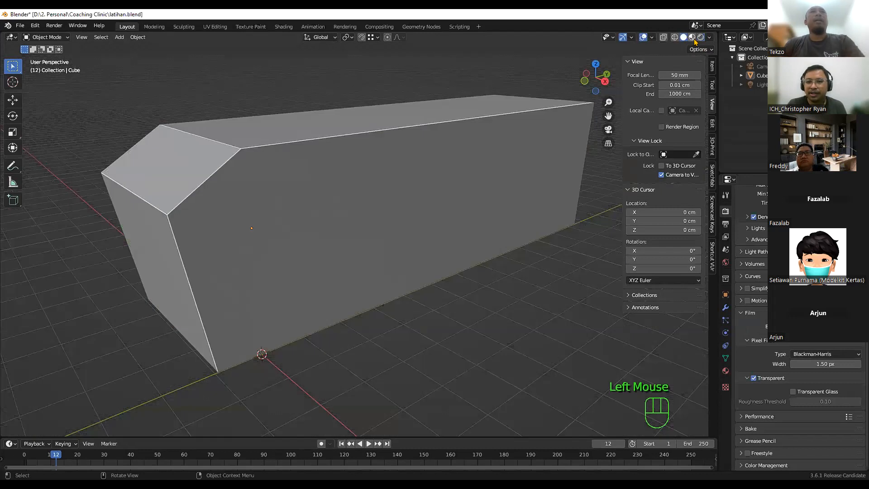
pyautogui.click(709, 42)
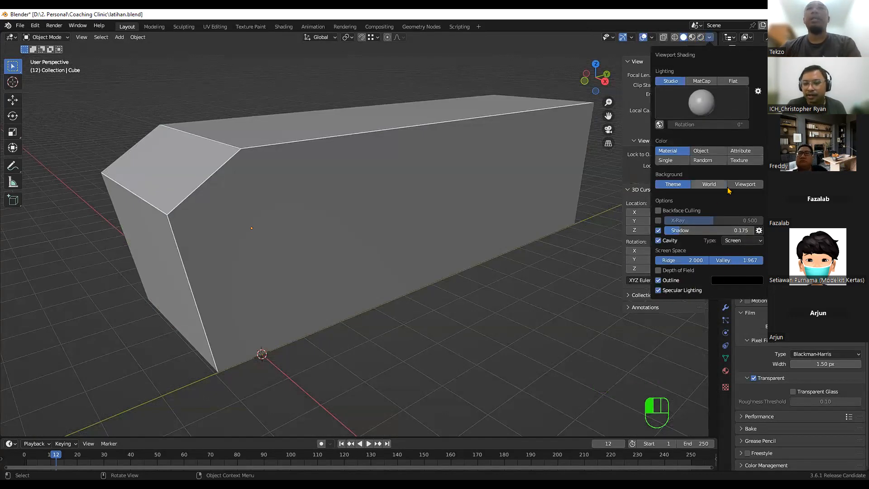
pyautogui.click(740, 160)
pyautogui.click(522, 241)
pyautogui.scroll(-4, 522, 241)
pyautogui.moveTo(522, 241); pyautogui.dragTo(510, 244, button='middle')
pyautogui.click(507, 248)
pyautogui.moveTo(501, 298); pyautogui.dragTo(483, 263, button='middle')
pyautogui.click(535, 235)
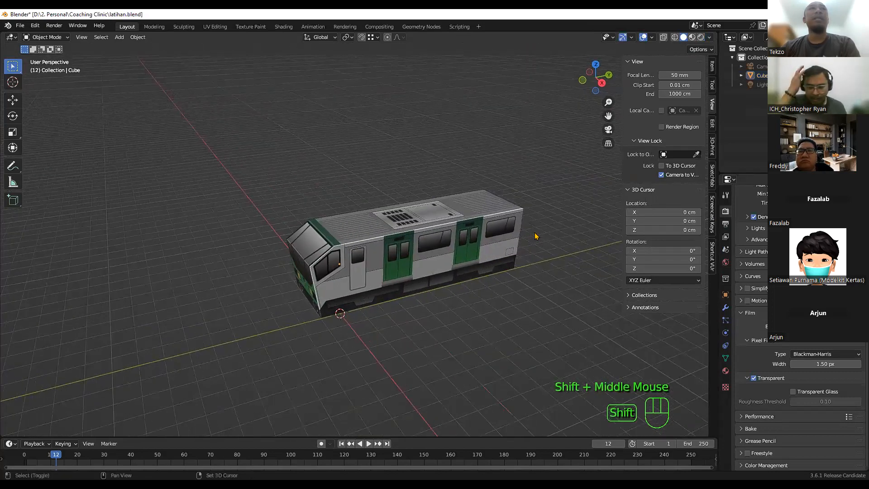
pyautogui.scroll(2, 534, 236)
pyautogui.click(535, 236)
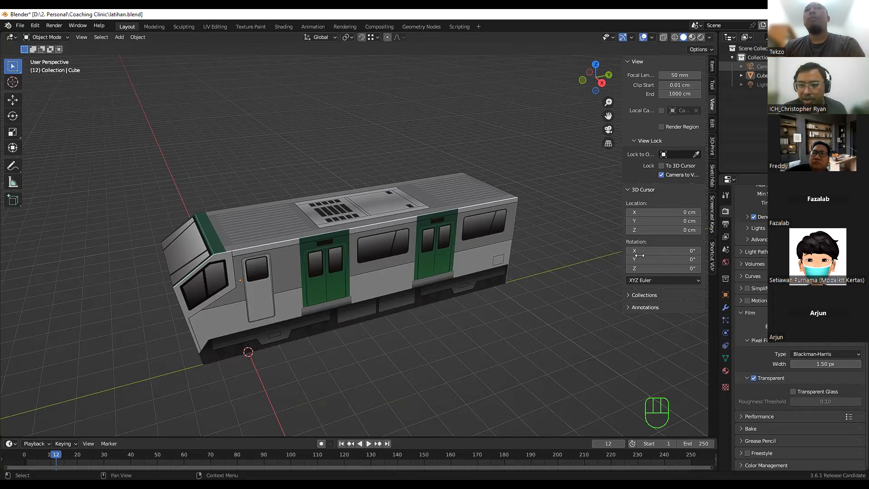
# Add a Mirror modifier to the train and mirror it along its length.
pyautogui.click(726, 307)
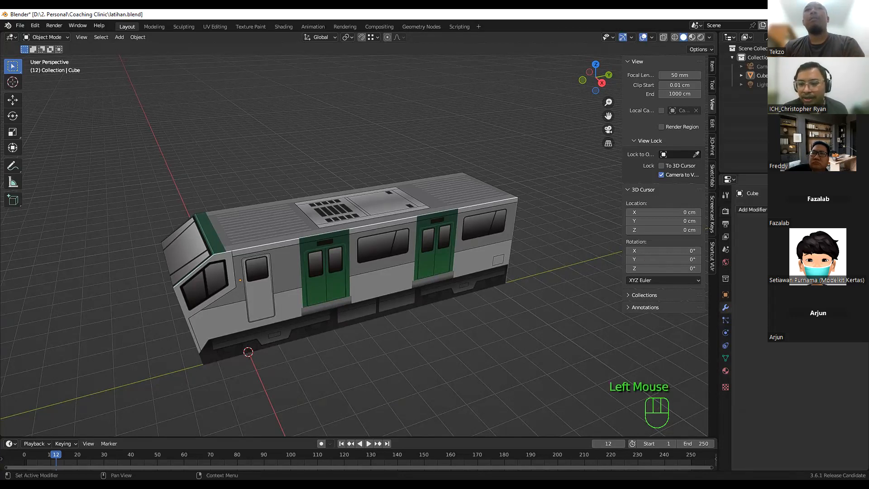
pyautogui.click(753, 209)
pyautogui.click(753, 209)
pyautogui.click(753, 210)
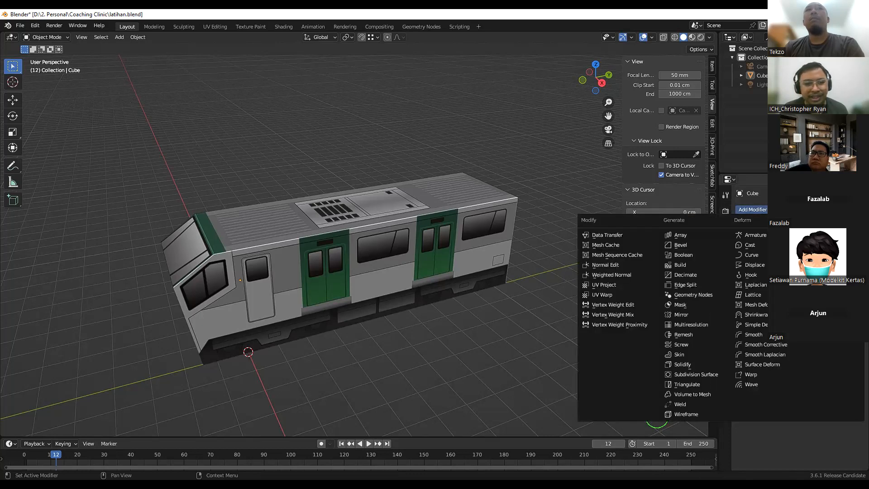
pyautogui.click(752, 209)
pyautogui.click(753, 209)
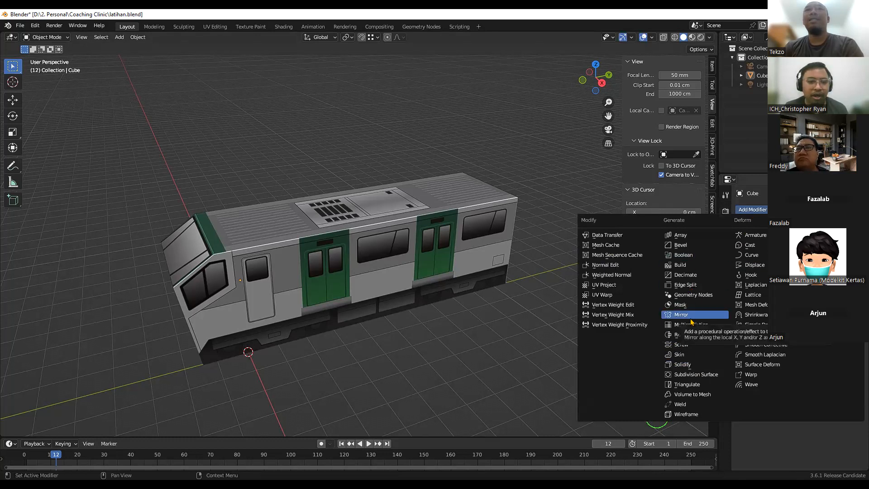
pyautogui.click(551, 313)
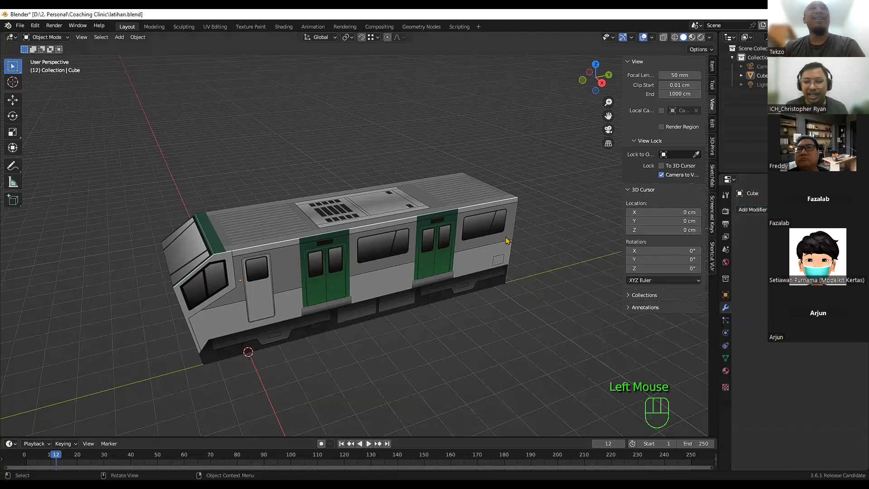
pyautogui.click(753, 209)
pyautogui.click(700, 316)
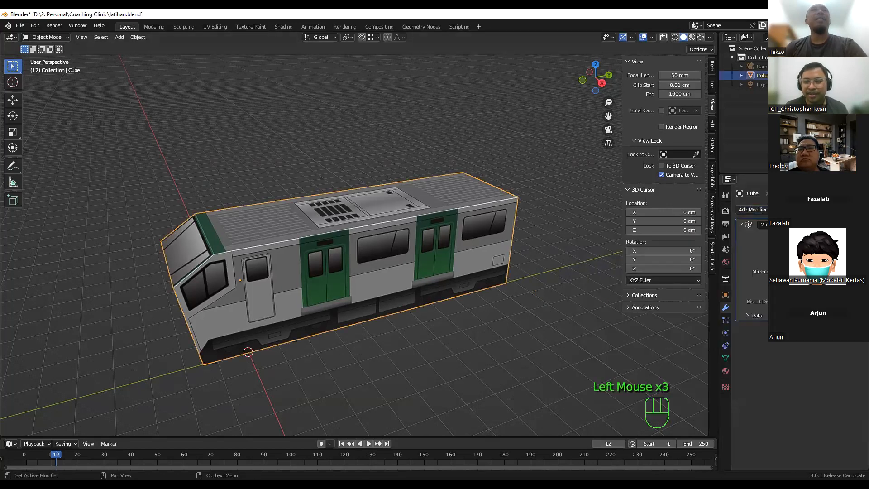
pyautogui.click(825, 240)
pyautogui.scroll(-3, 474, 291)
pyautogui.click(475, 277)
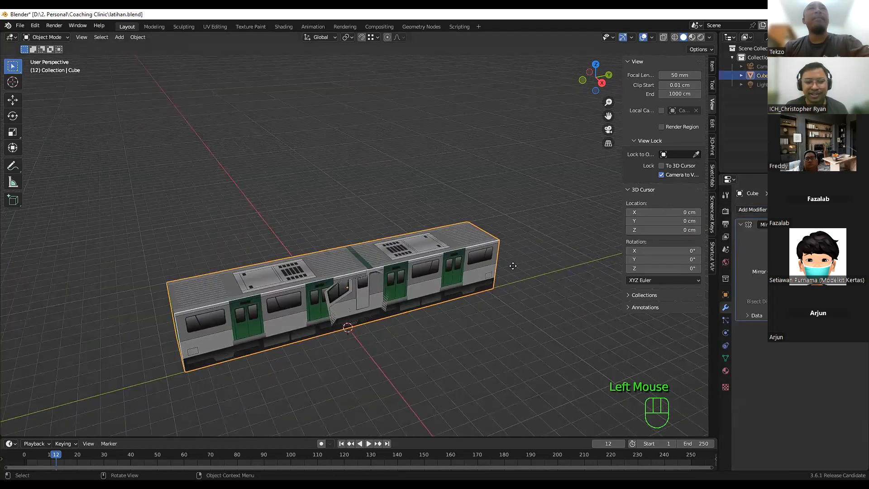
# Move the mirrored train along the X axis.
pyautogui.press('g')
pyautogui.press('x')
pyautogui.click(543, 276)
# Shift the train's whole mesh away from its mirrored copy in edit mode, and remove the Mirror modifier.
pyautogui.press('Tab')
pyautogui.press('a')
pyautogui.moveTo(449, 296); pyautogui.dragTo(560, 331)
pyautogui.press('Tab')
pyautogui.click(561, 332)
pyautogui.click(851, 224)
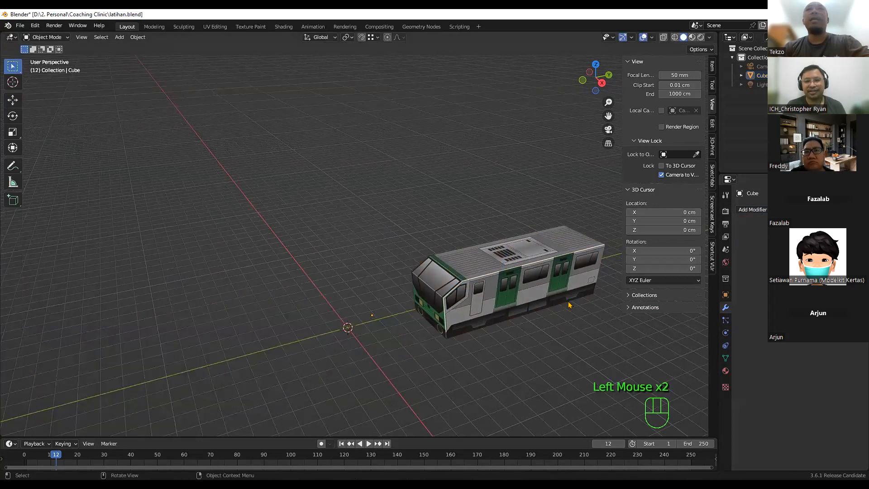
# Undo the modifier removal and the mesh shift, and remove the Mirror modifier from the train again.
pyautogui.hotkey('ctrl', 'z')
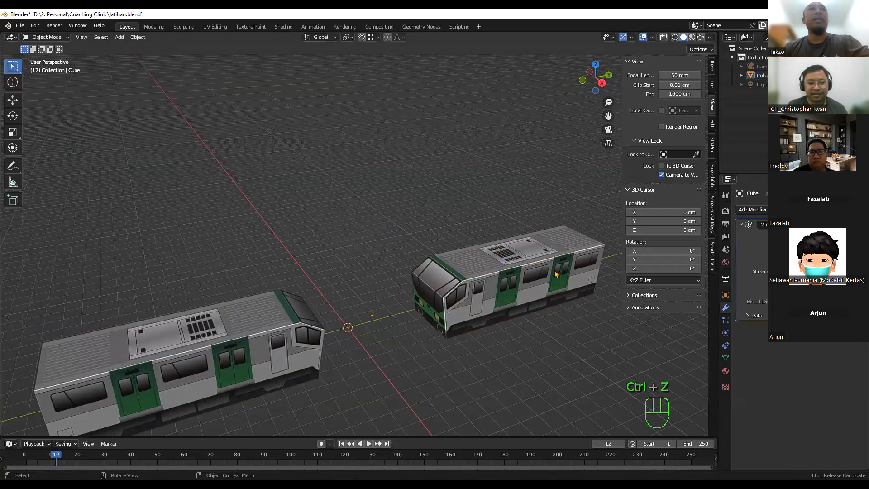
pyautogui.hotkey('ctrl', 'z')
pyautogui.hotkey('ctrl', 'z')
pyautogui.hotkey('ctrl', 'z')
pyautogui.hotkey('ctrl', 'z')
pyautogui.press('Tab')
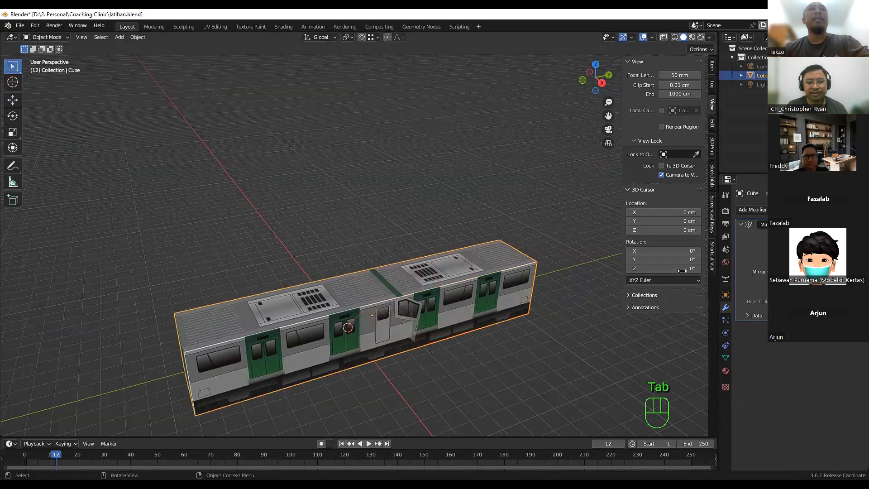
pyautogui.click(851, 224)
pyautogui.click(517, 226)
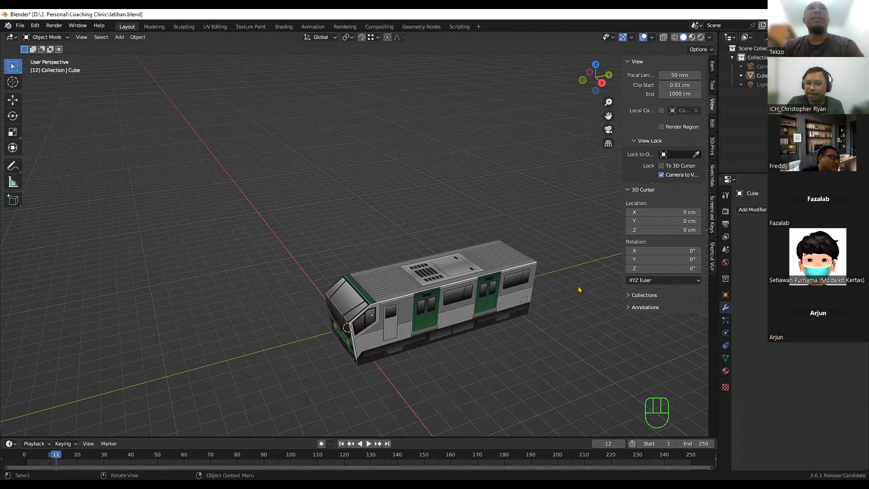
# Add a cube mesh and raise it along the Z axis above the front of the train.
pyautogui.click(548, 279)
pyautogui.click(443, 273)
pyautogui.click(438, 271)
pyautogui.click(119, 37)
pyautogui.moveTo(148, 48)
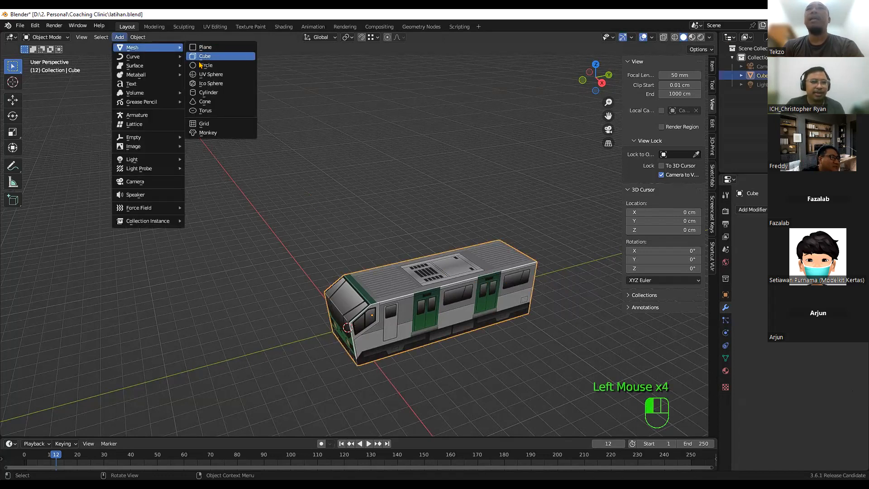
pyautogui.click(207, 57)
pyautogui.press('g')
pyautogui.press('z')
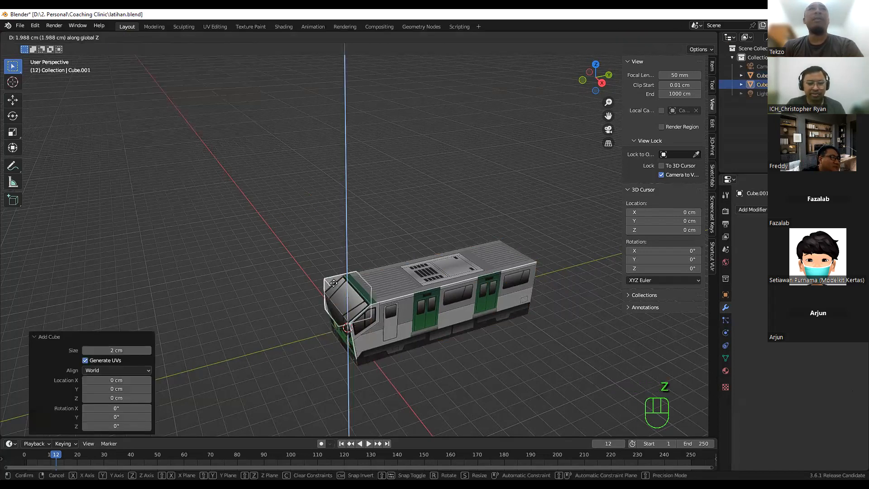
pyautogui.click(347, 214)
pyautogui.scroll(2, 348, 214)
pyautogui.click(346, 214)
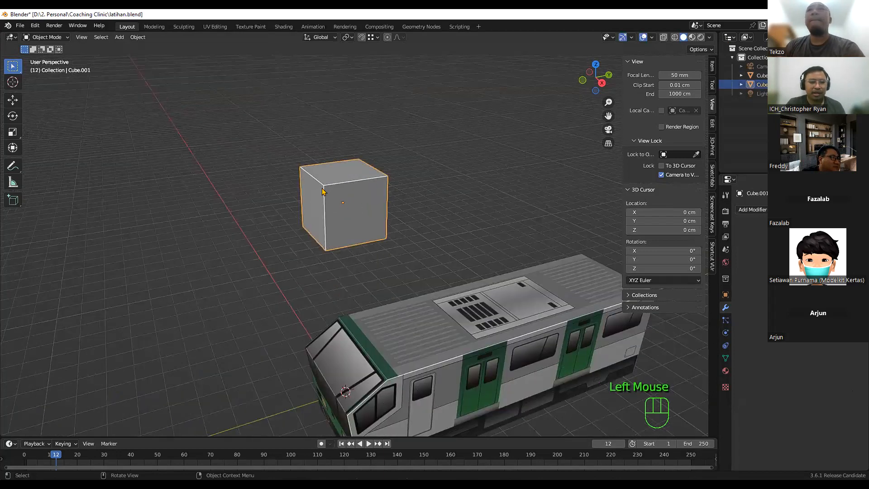
# Move the cube's end face about 3.7 cm outward along the Y axis in edit mode.
pyautogui.scroll(1, 346, 214)
pyautogui.press('Tab')
pyautogui.click(310, 196)
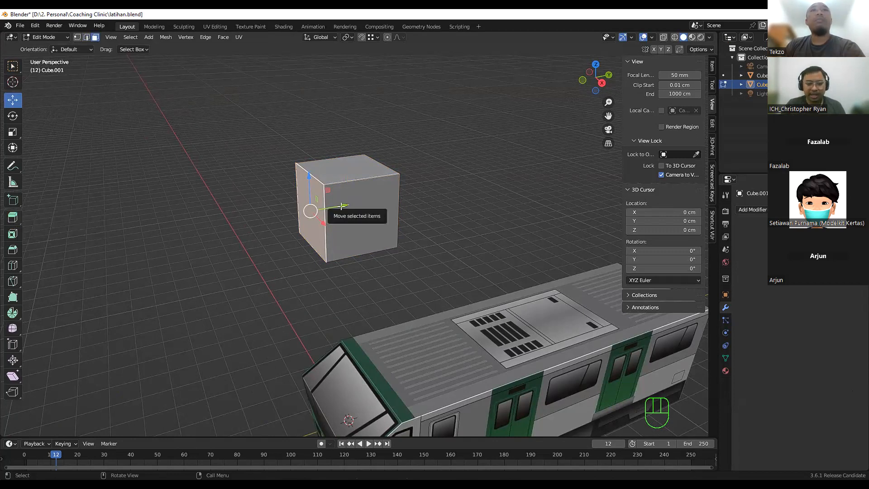
pyautogui.press('g')
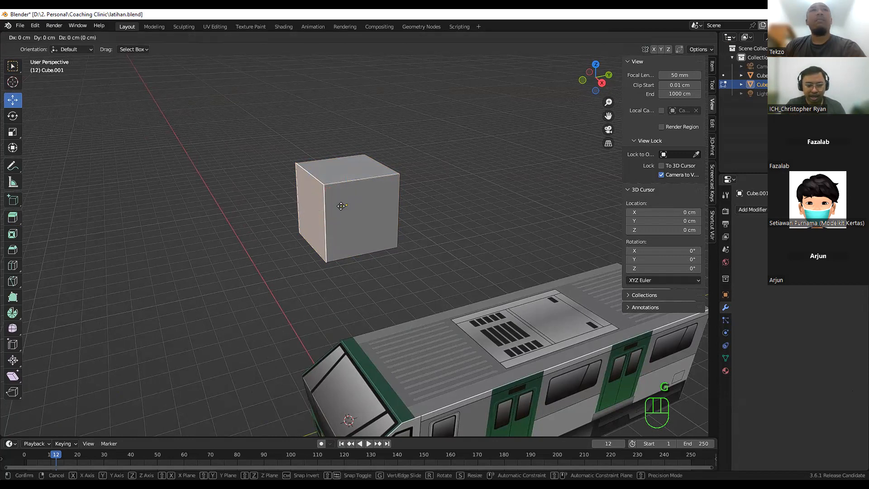
pyautogui.press('y')
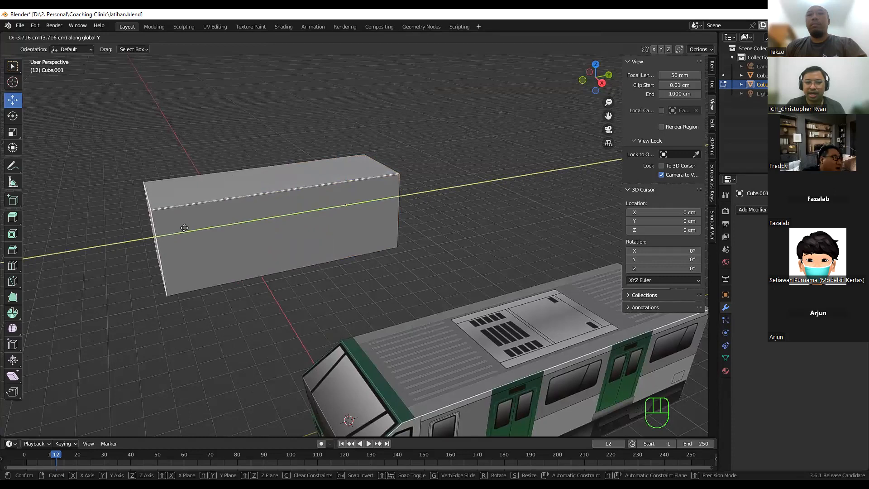
pyautogui.click(184, 228)
# Delete the block's long side face, and undo both the deletion and the end face move.
pyautogui.press('x')
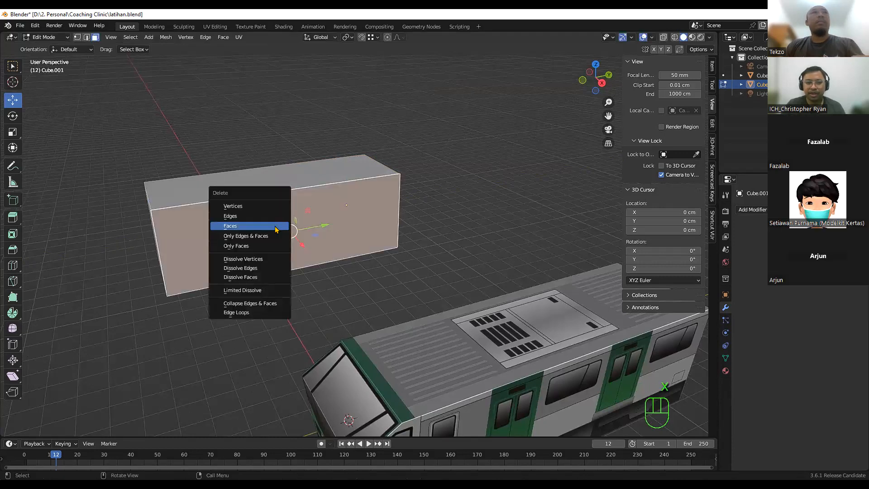
pyautogui.click(276, 226)
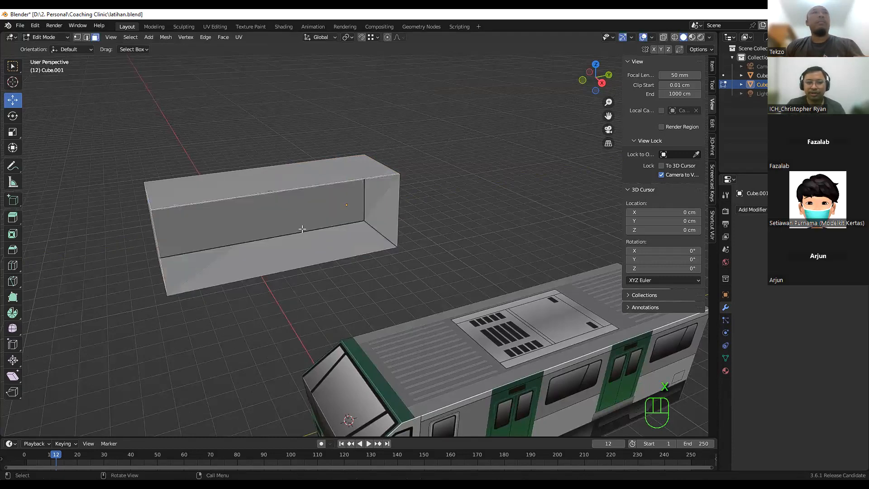
pyautogui.press('Tab')
pyautogui.hotkey('ctrl', 'z')
pyautogui.hotkey('ctrl', 'z')
pyautogui.hotkey('ctrl', 'z')
pyautogui.press('Tab')
pyautogui.hotkey('ctrl', 'z')
pyautogui.hotkey('ctrl', 'z')
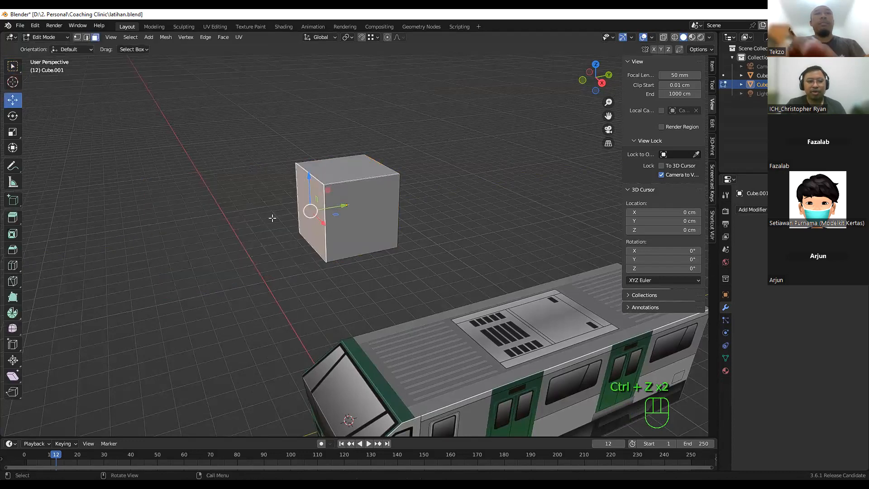
# Extrude the cube's end face outward by about 1.89 cm with the Extrude Region tool.
pyautogui.click(13, 219)
pyautogui.moveTo(278, 217); pyautogui.dragTo(201, 229)
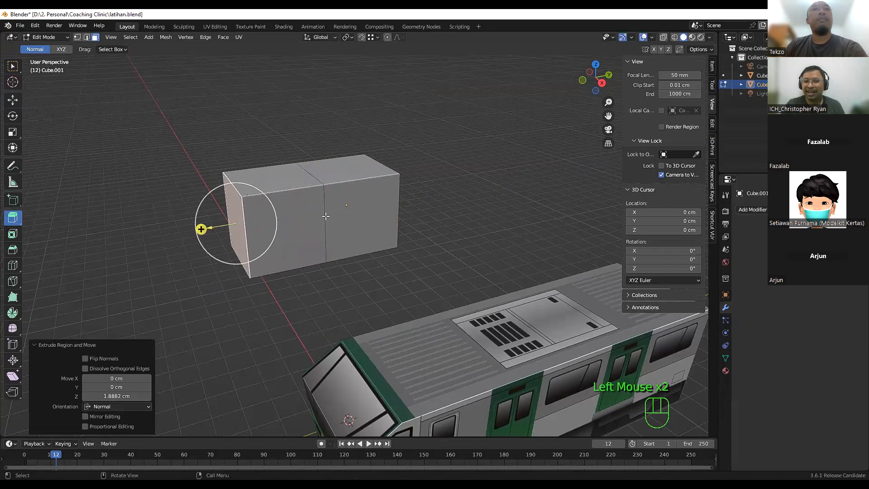
pyautogui.scroll(1, 327, 206)
# Try moving the vertical edge at the extrusion seam freely, and undo the extrusion.
pyautogui.press('2')
pyautogui.click(325, 217)
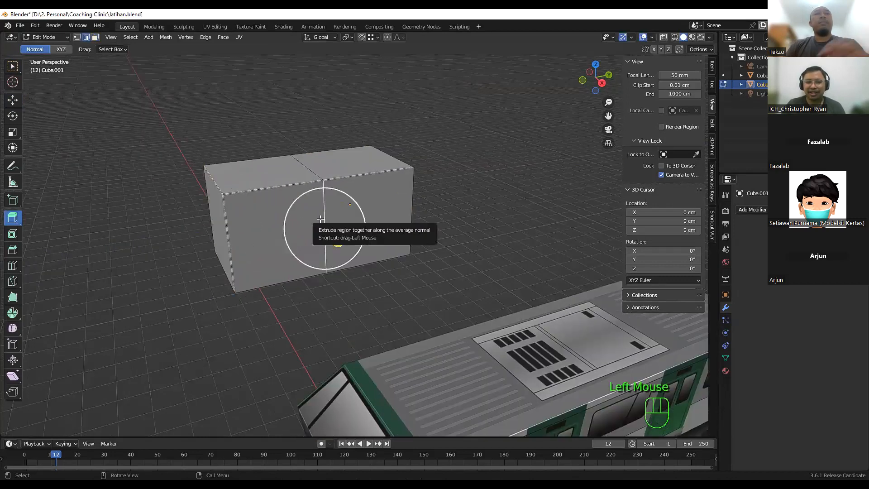
pyautogui.click(13, 100)
pyautogui.press('g')
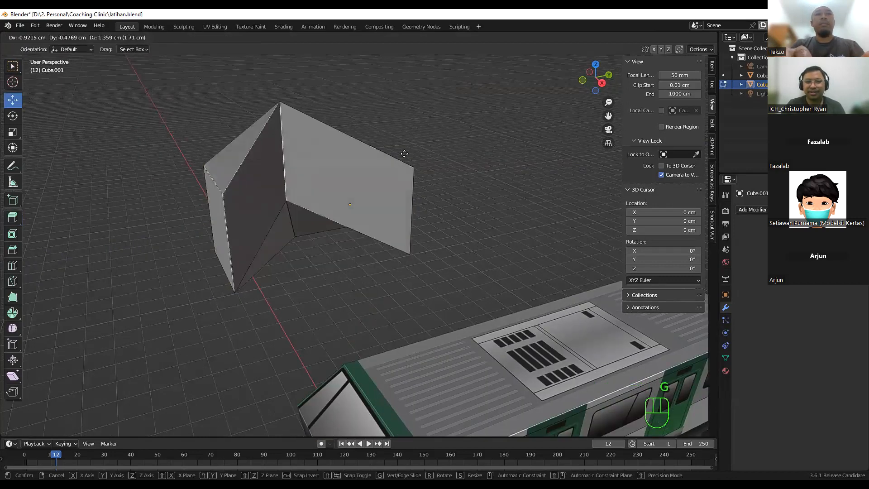
pyautogui.press('Escape')
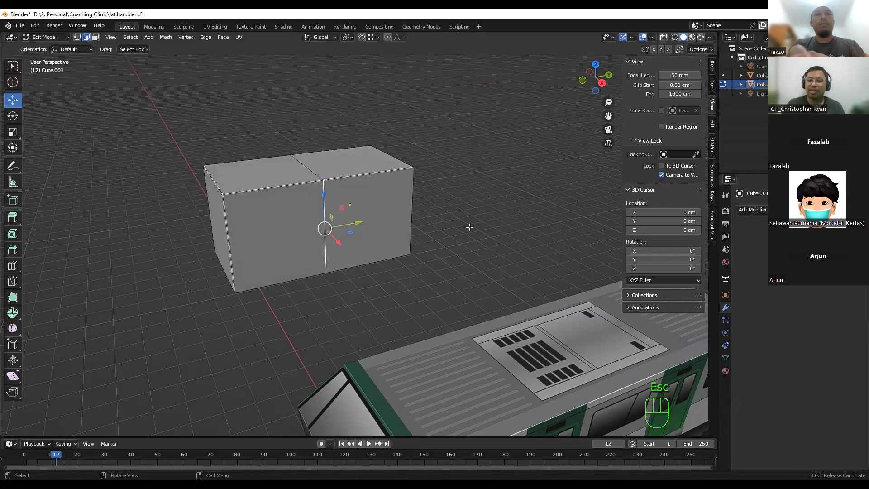
pyautogui.hotkey('ctrl', 'z')
pyautogui.hotkey('ctrl', 'z')
pyautogui.hotkey('ctrl', 'z')
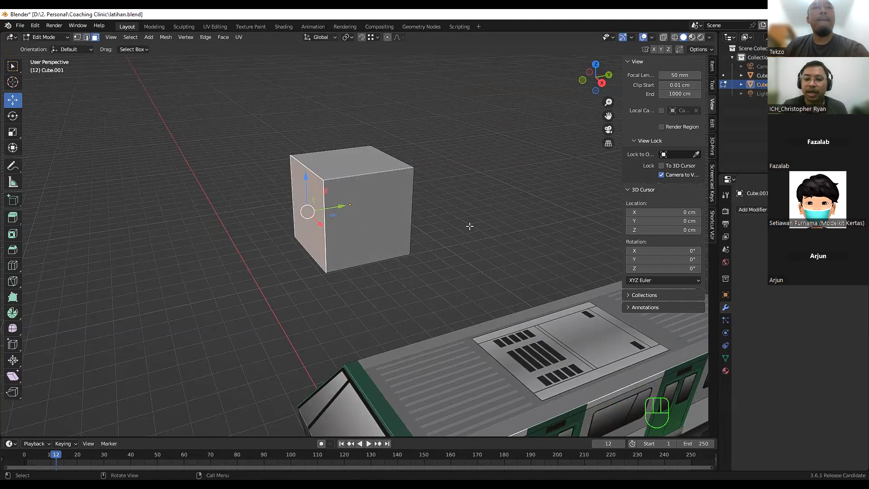
# Stretch the cube by moving its end face outward along Y, and undo a trial raise of its top face.
pyautogui.moveTo(345, 207); pyautogui.dragTo(231, 223)
pyautogui.click(326, 175)
pyautogui.moveTo(294, 142); pyautogui.dragTo(293, 69)
pyautogui.hotkey('ctrl', 'z')
pyautogui.hotkey('ctrl', 'z')
pyautogui.hotkey('ctrl', 'z')
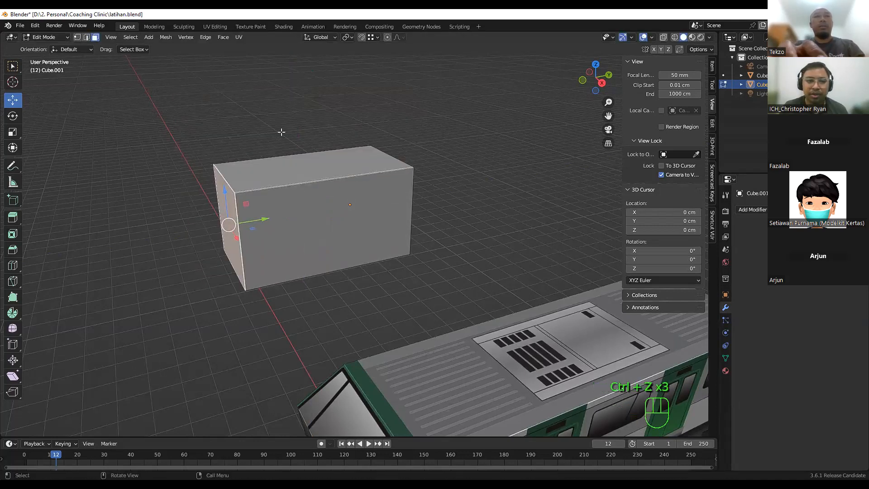
pyautogui.press('Tab')
# Add a plane mesh and move it along the ground to a free spot in front of the train.
pyautogui.click(119, 37)
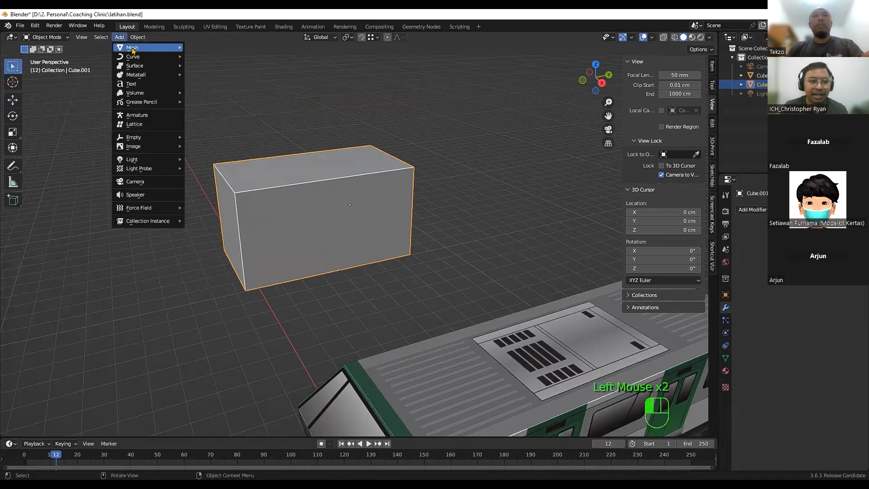
pyautogui.moveTo(133, 51)
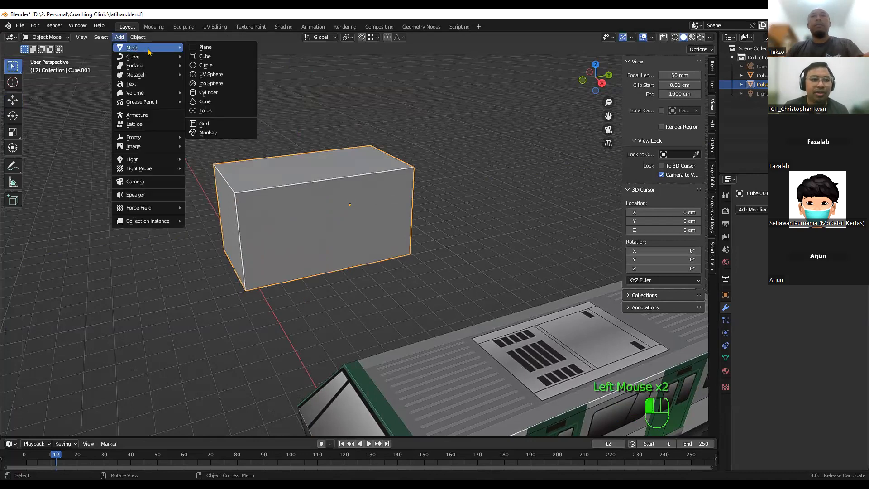
pyautogui.click(199, 48)
pyautogui.scroll(-4, 302, 238)
pyautogui.press('f')
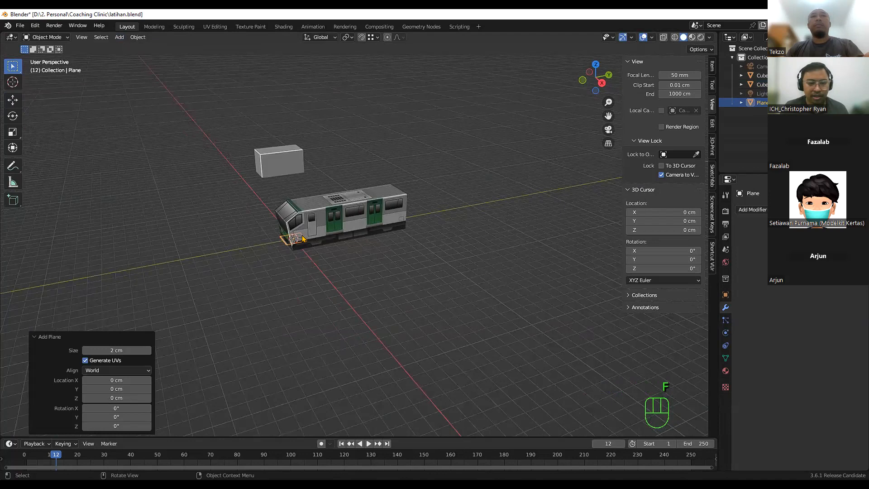
pyautogui.press('g')
pyautogui.press('x')
pyautogui.press('x')
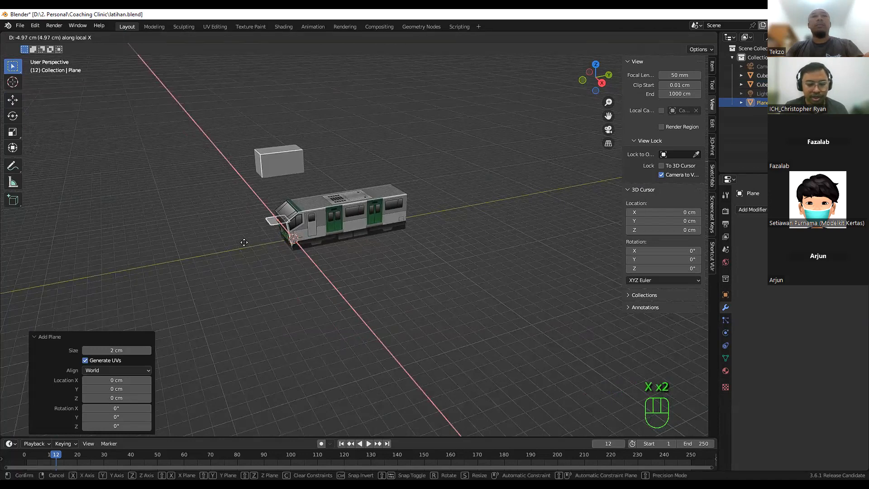
pyautogui.click(237, 267)
# Enter edit mode on the plane and select its single face.
pyautogui.scroll(2, 306, 219)
pyautogui.scroll(-1, 306, 219)
pyautogui.scroll(3, 306, 219)
pyautogui.scroll(2, 306, 219)
pyautogui.keyDown('shift'); pyautogui.moveTo(306, 219); pyautogui.dragTo(395, 198, button='middle'); pyautogui.keyUp('shift')
pyautogui.moveTo(395, 197); pyautogui.dragTo(414, 206, button='middle')
pyautogui.scroll(3, 407, 207)
pyautogui.press('Tab')
pyautogui.click(365, 213)
pyautogui.click(364, 207)
pyautogui.moveTo(361, 229); pyautogui.dragTo(364, 209, button='middle')
pyautogui.scroll(-3, 367, 181)
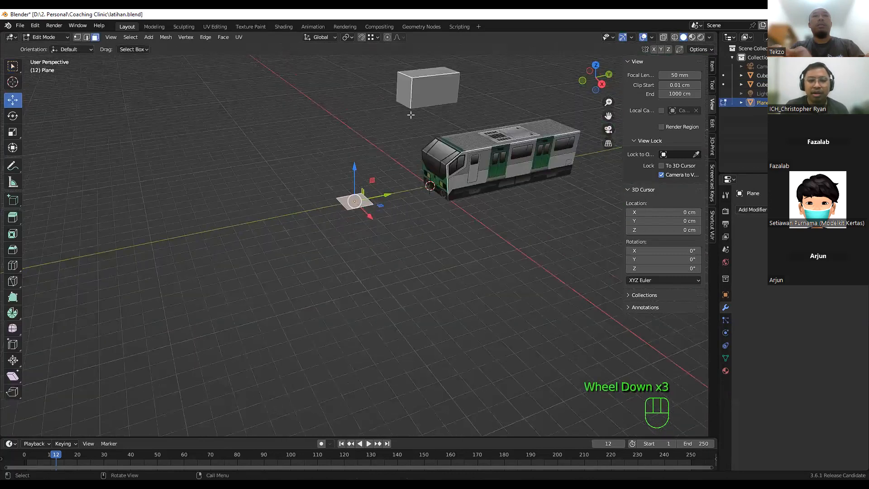
pyautogui.scroll(-1, 412, 113)
pyautogui.scroll(2, 361, 186)
# Try raising the plane's face along the Z axis, and undo the move.
pyautogui.click(363, 194)
pyautogui.click(360, 200)
pyautogui.moveTo(350, 181); pyautogui.dragTo(370, 143)
pyautogui.hotkey('ctrl', 'z')
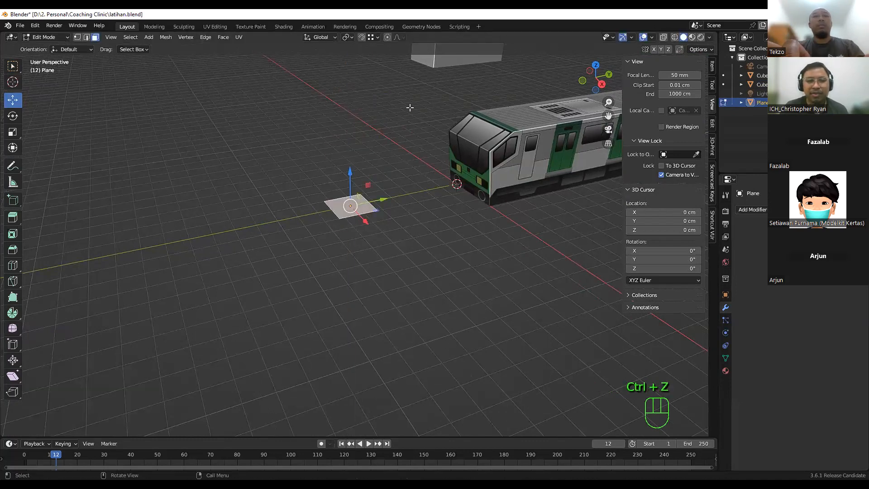
# Extrude the plane's face upward along its normal in several stacked segments to form a tall column.
pyautogui.scroll(-1, 441, 68)
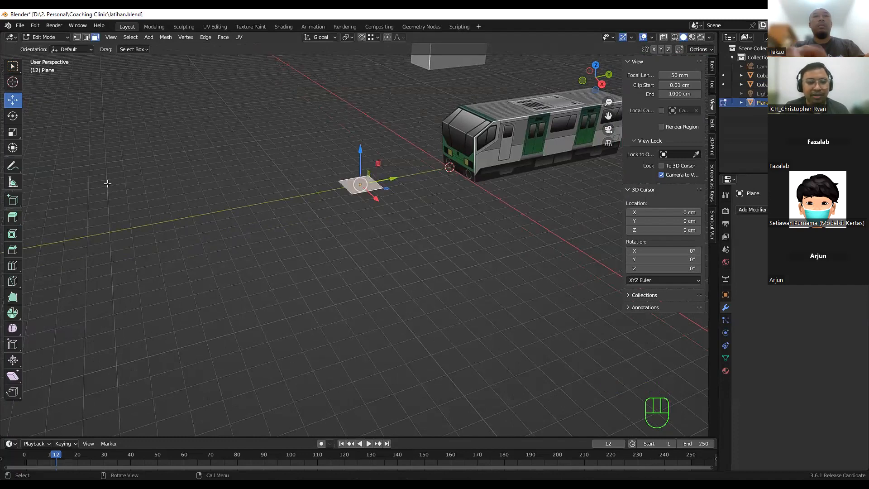
pyautogui.click(18, 218)
pyautogui.moveTo(361, 149); pyautogui.dragTo(362, 48)
pyautogui.click(364, 78)
pyautogui.scroll(2, 353, 103)
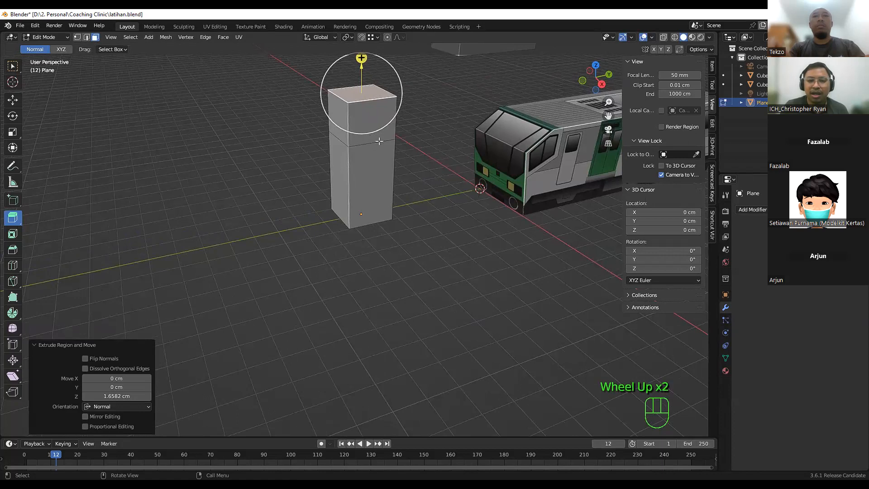
pyautogui.scroll(-1, 401, 127)
pyautogui.moveTo(370, 67); pyautogui.dragTo(368, 50)
# Try moving the side face of the column's uppermost segment about 7.67 cm outward along X, and undo it.
pyautogui.click(377, 97)
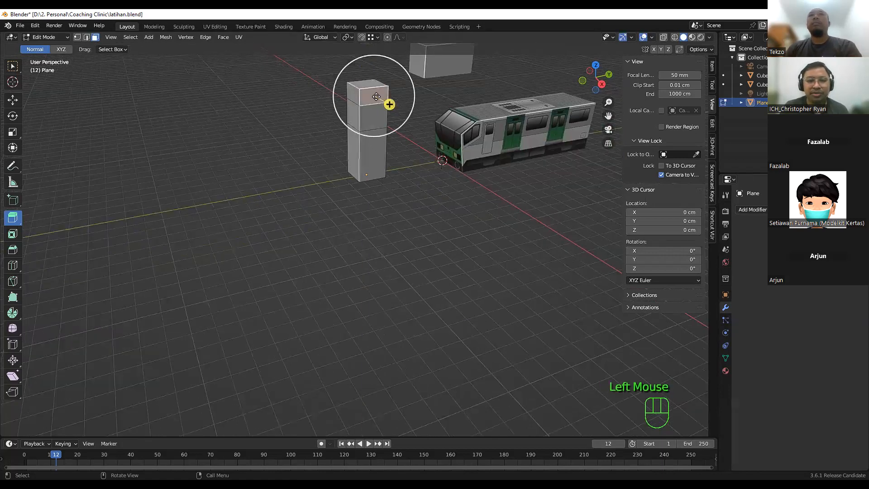
pyautogui.click(13, 100)
pyautogui.moveTo(393, 105); pyautogui.dragTo(469, 190)
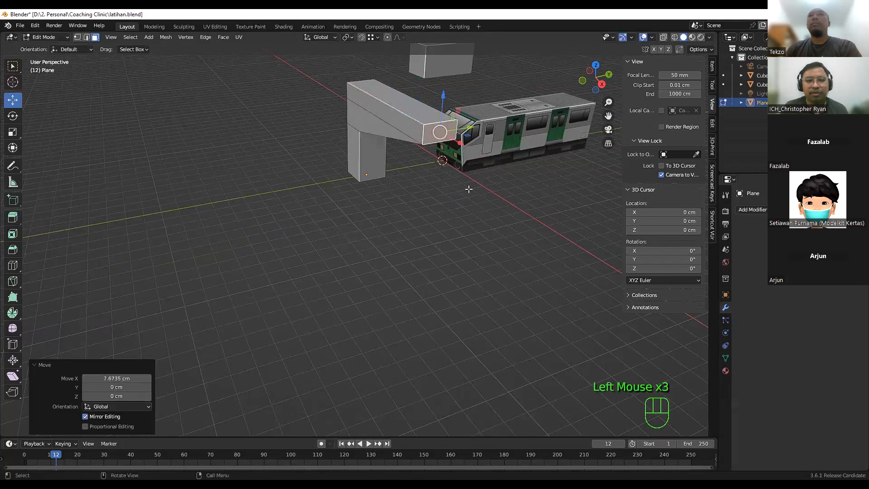
pyautogui.hotkey('ctrl', 'z')
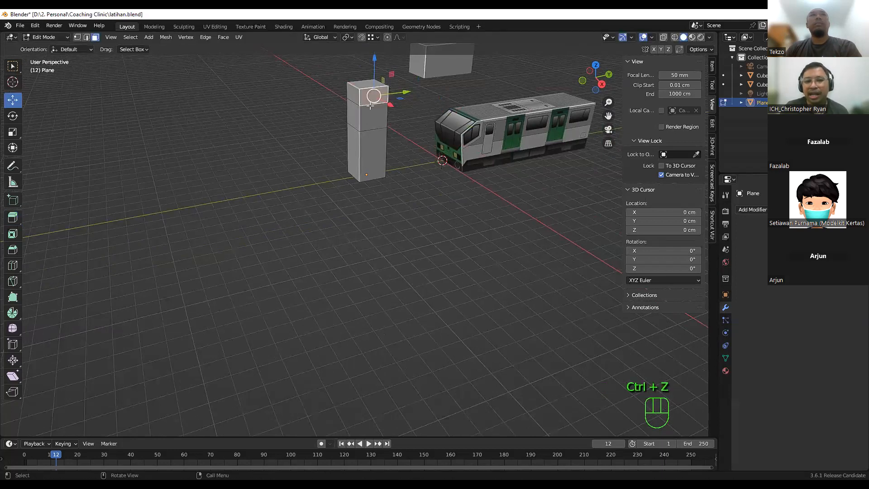
# Move the side face of the column's lowest segment about 3 cm outward along X.
pyautogui.scroll(2, 399, 133)
pyautogui.click(397, 142)
pyautogui.click(403, 185)
pyautogui.moveTo(408, 211); pyautogui.dragTo(504, 279)
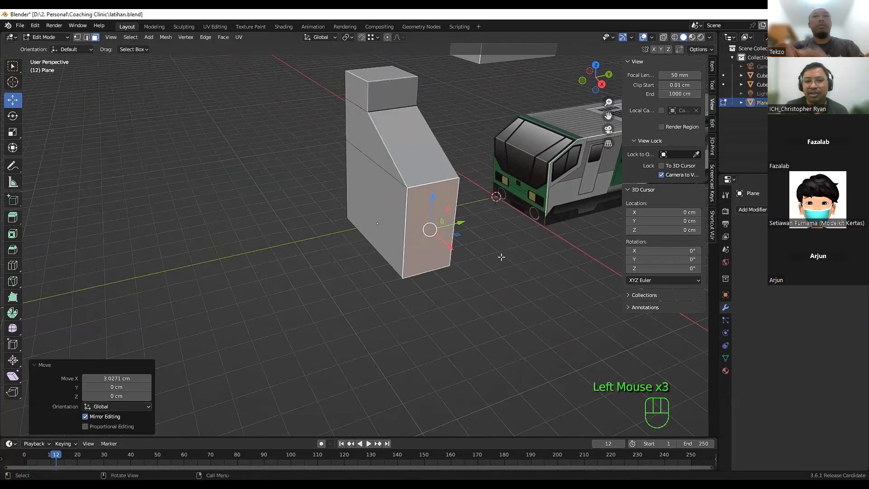
# Undo the face move and the column's extrusions back to the flat plane.
pyautogui.hotkey('ctrl', 'z')
pyautogui.hotkey('ctrl', 'z')
pyautogui.hotkey('ctrl', 'z')
pyautogui.hotkey('ctrl', 'z')
pyautogui.hotkey('ctrl', 'z')
pyautogui.hotkey('ctrl', 'z')
pyautogui.hotkey('ctrl', 'z')
pyautogui.hotkey('ctrl', 'z')
pyautogui.press('Tab')
pyautogui.press('Tab')
pyautogui.press('1')
pyautogui.click(355, 219)
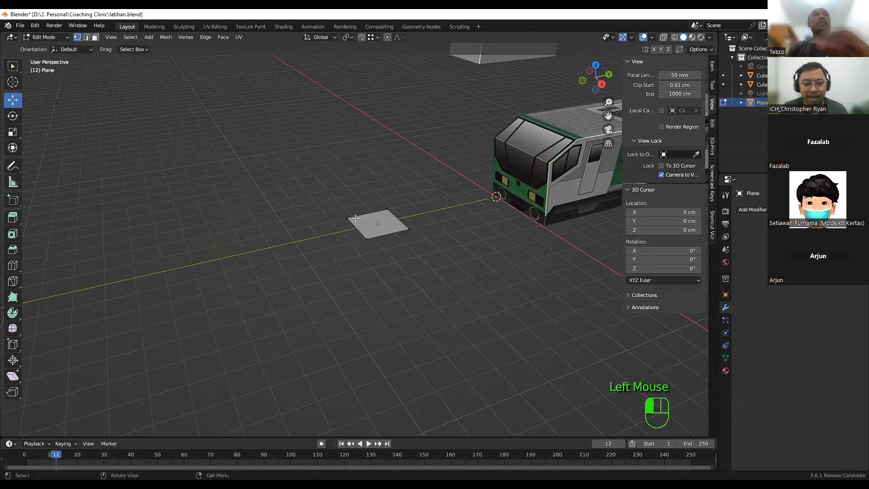
pyautogui.scroll(3, 356, 218)
pyautogui.click(382, 201)
pyautogui.press('Tab')
pyautogui.press('Tab')
pyautogui.press('r')
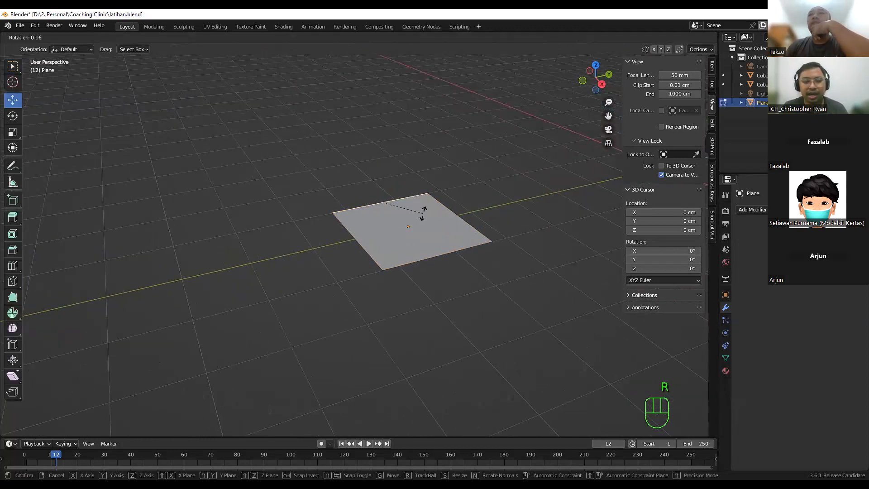
pyautogui.press('Escape')
pyautogui.click(422, 214)
pyautogui.press('Escape')
pyautogui.click(411, 221)
pyautogui.press('Escape')
# Try rotating the whole plane 90° about the Y axis and raising it along Z, and undo both changes.
pyautogui.press('a')
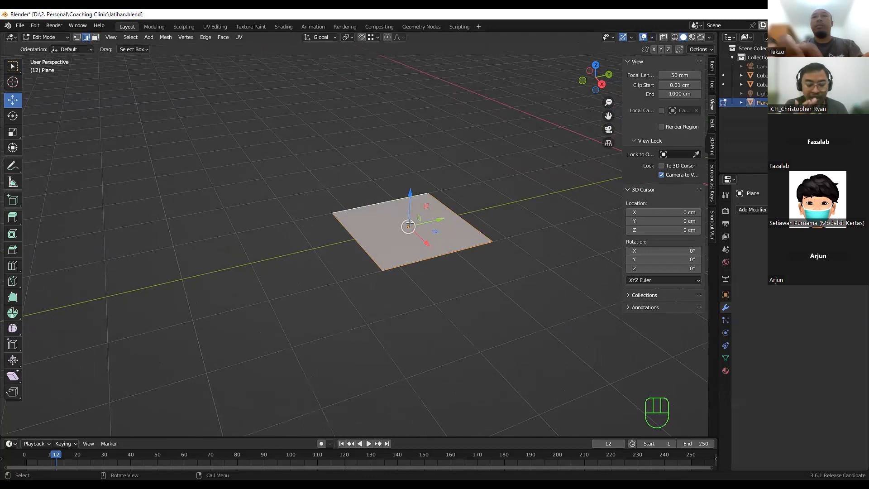
pyautogui.press('r')
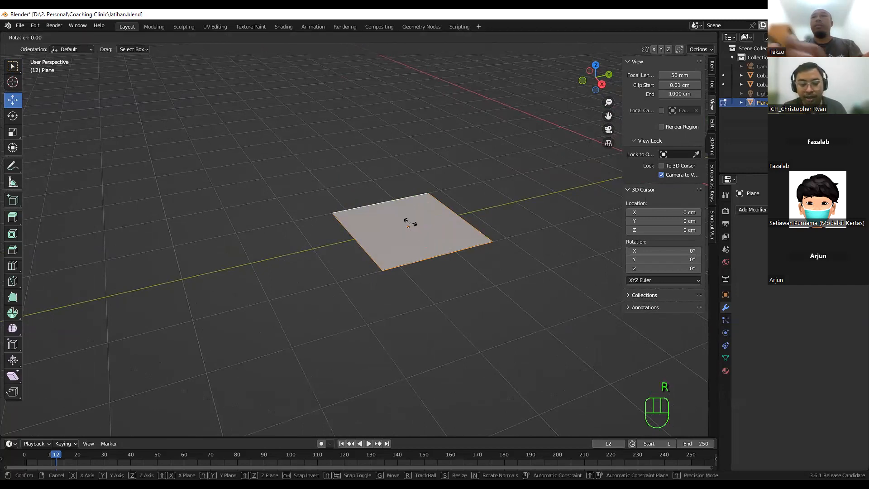
pyautogui.write('y90')
pyautogui.press('Return')
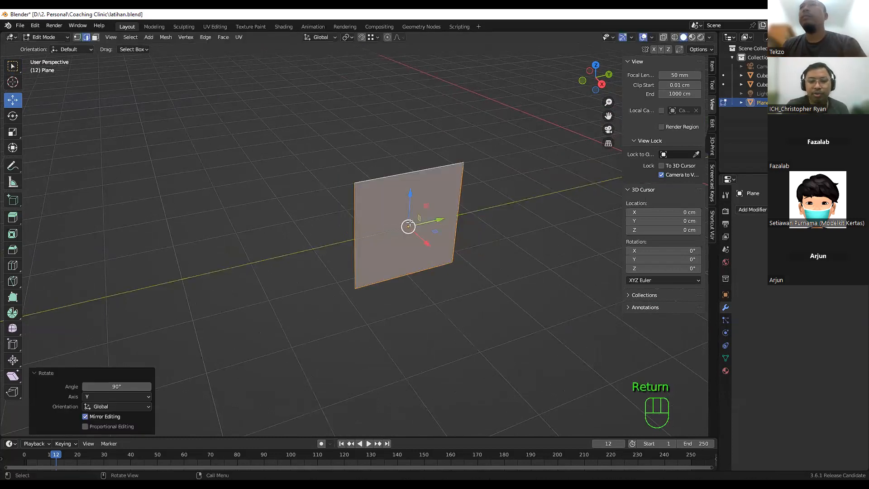
pyautogui.moveTo(409, 209); pyautogui.dragTo(408, 173)
pyautogui.hotkey('ctrl', 'z')
pyautogui.hotkey('ctrl', 'z')
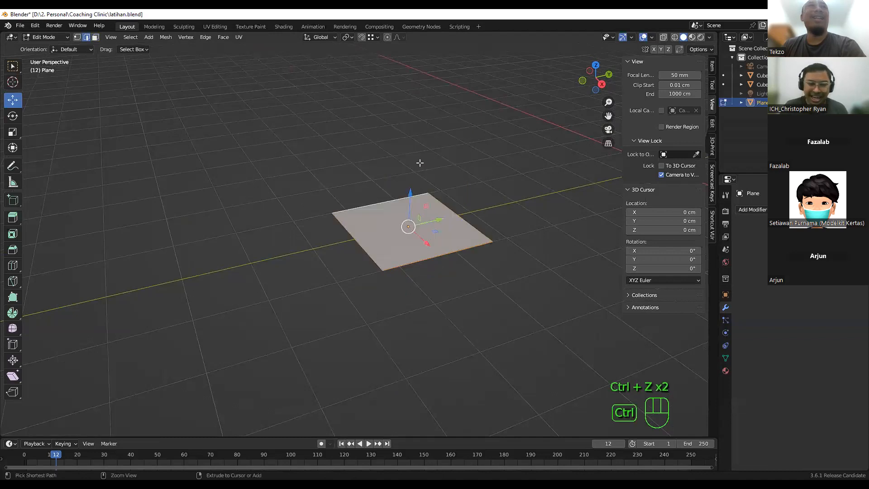
# Rotate the plane's geometry 90° about the Y axis and move it up along Z to stand on the ground.
pyautogui.press('r')
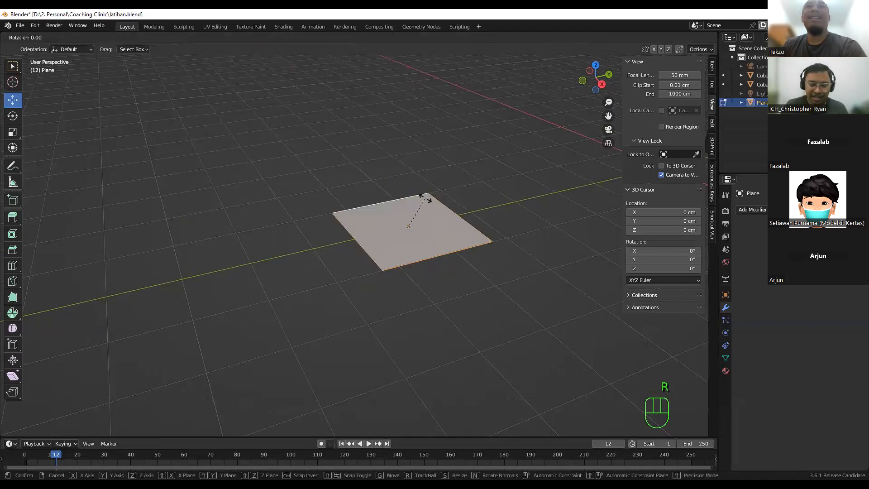
pyautogui.press('y')
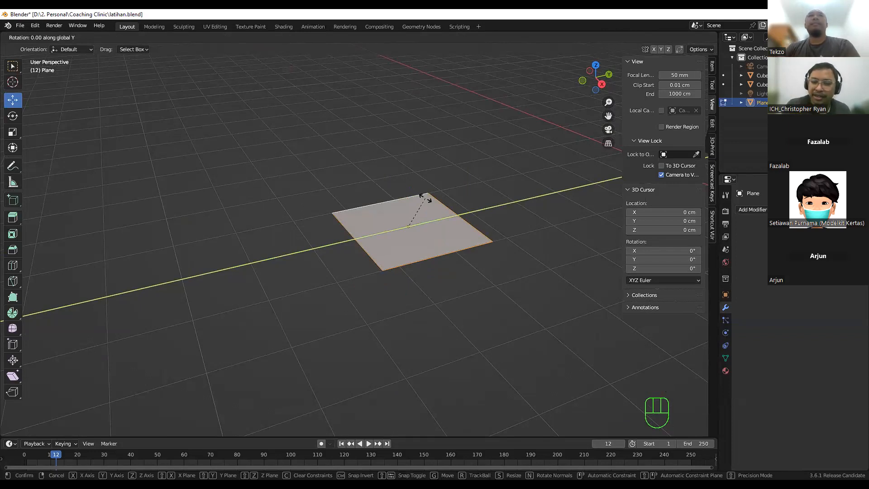
pyautogui.write('90')
pyautogui.press('Return')
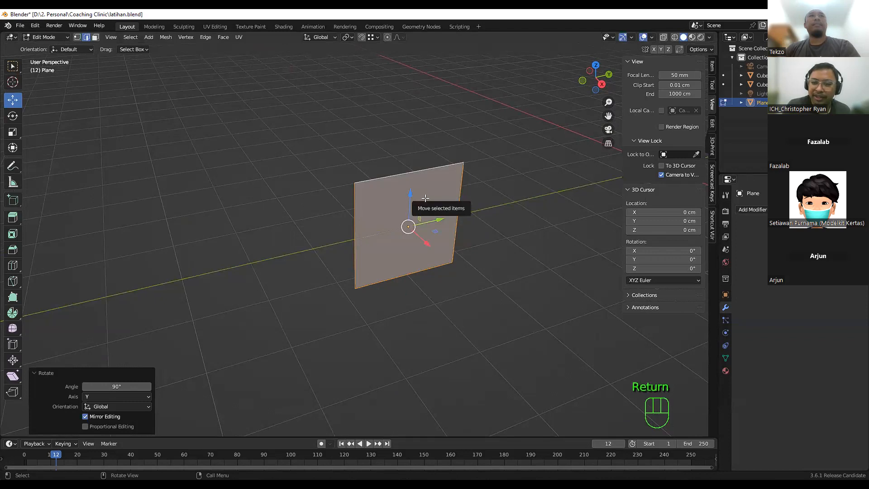
pyautogui.moveTo(410, 195); pyautogui.dragTo(413, 117)
# Subdivide the upright plane's top edge with one cut.
pyautogui.click(413, 111)
pyautogui.press('2')
pyautogui.click(415, 113)
pyautogui.keyDown('shift'); pyautogui.moveTo(442, 90); pyautogui.dragTo(410, 240, button='middle'); pyautogui.keyUp('shift')
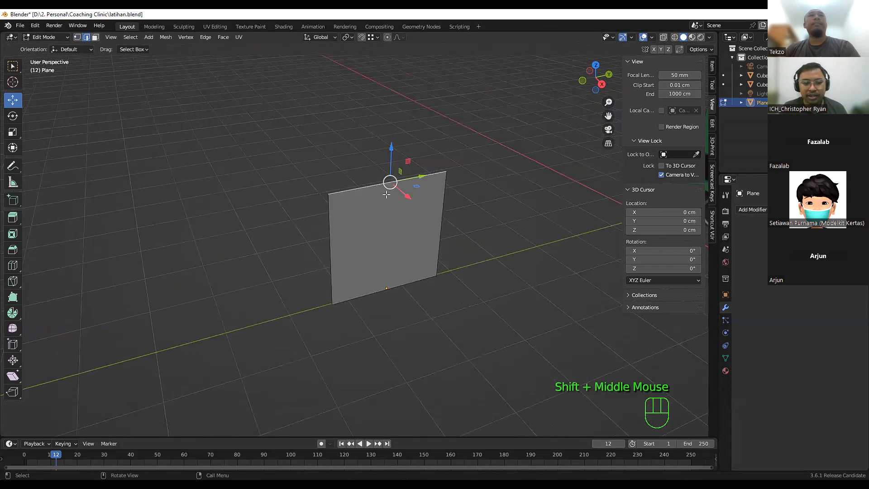
pyautogui.rightClick(386, 195)
pyautogui.click(389, 193)
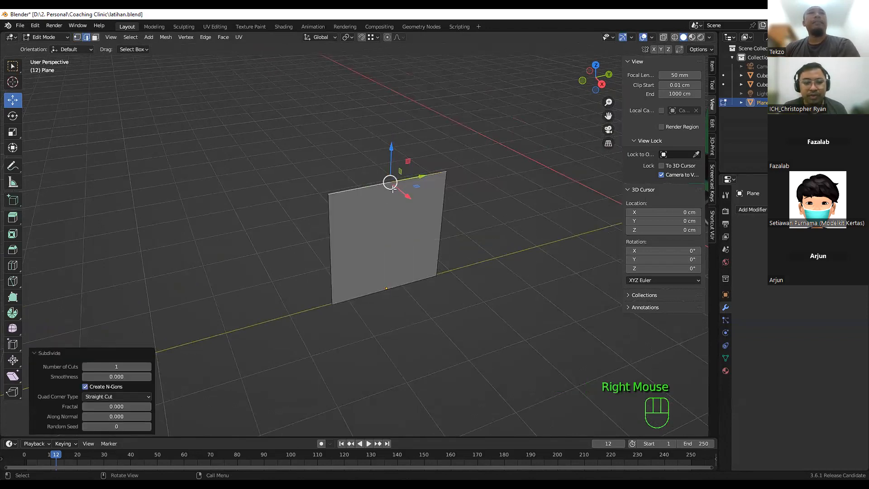
# Raise the top edge's middle vertex about 0.96 cm along Z to form a gable peak.
pyautogui.click(78, 37)
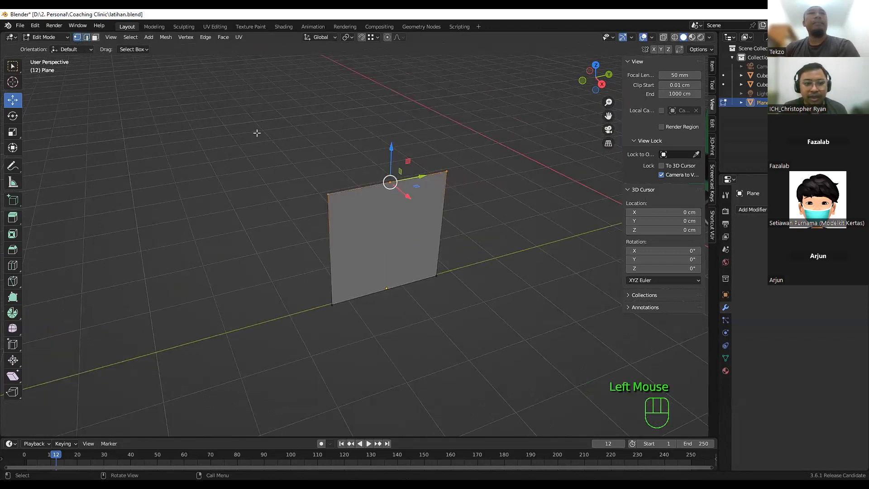
pyautogui.click(389, 181)
pyautogui.moveTo(390, 163); pyautogui.dragTo(378, 109)
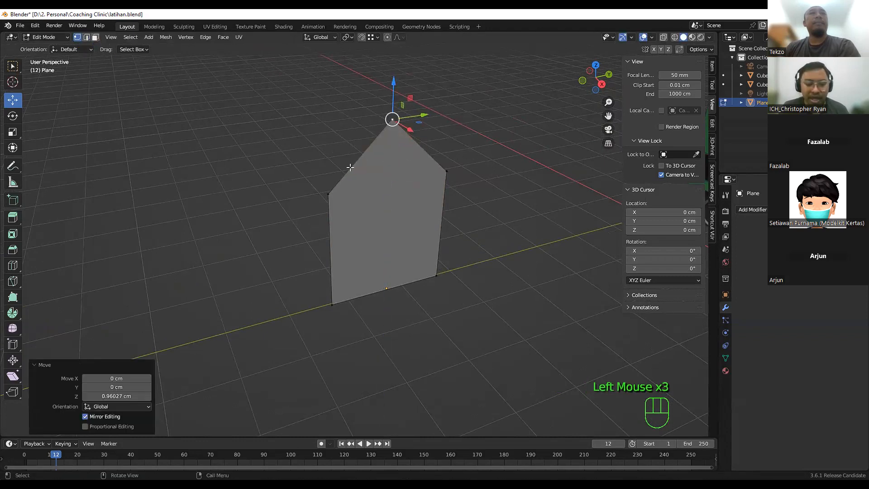
# Extrude the gable-shaped face about 2.45 cm along its normal into a house shape and leave edit mode.
pyautogui.press('a')
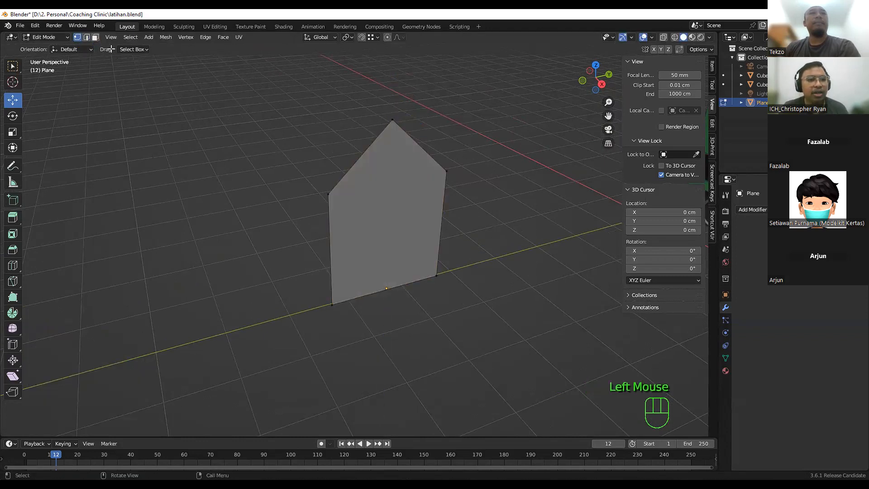
pyautogui.click(95, 38)
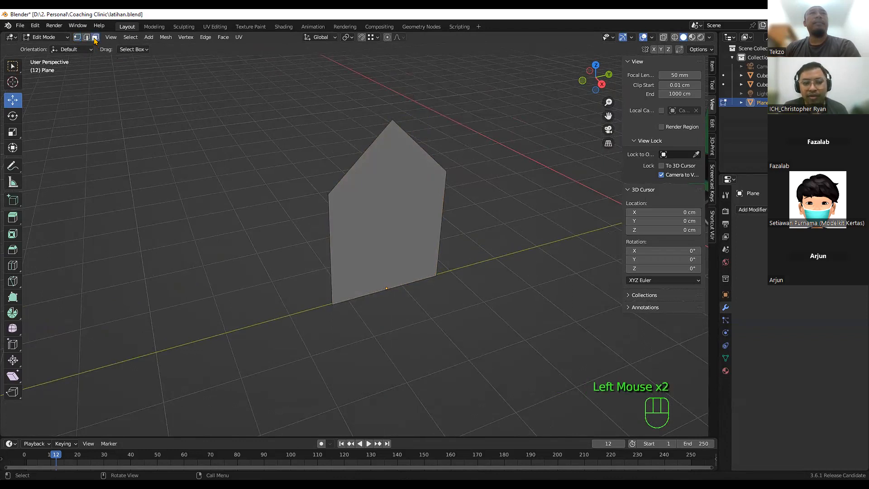
pyautogui.click(385, 203)
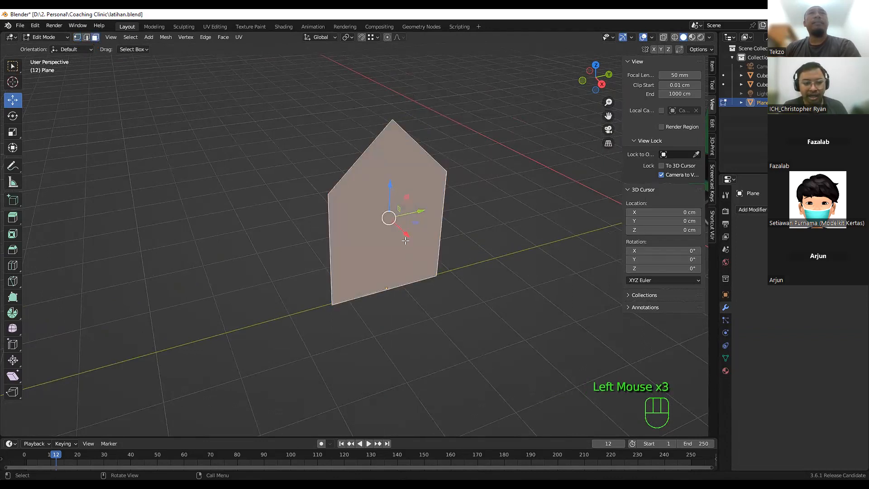
pyautogui.press('e')
pyautogui.click(518, 305)
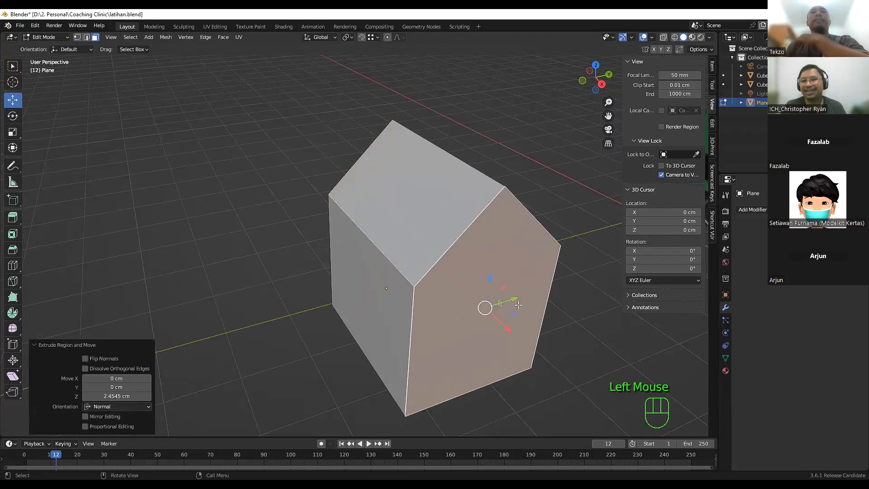
pyautogui.scroll(-2, 519, 305)
pyautogui.press('Tab')
# Enter edit mode on the elongated cube behind the train, using edge selection with nothing selected.
pyautogui.keyDown('shift'); pyautogui.moveTo(519, 305); pyautogui.dragTo(449, 153, button='middle'); pyautogui.keyUp('shift')
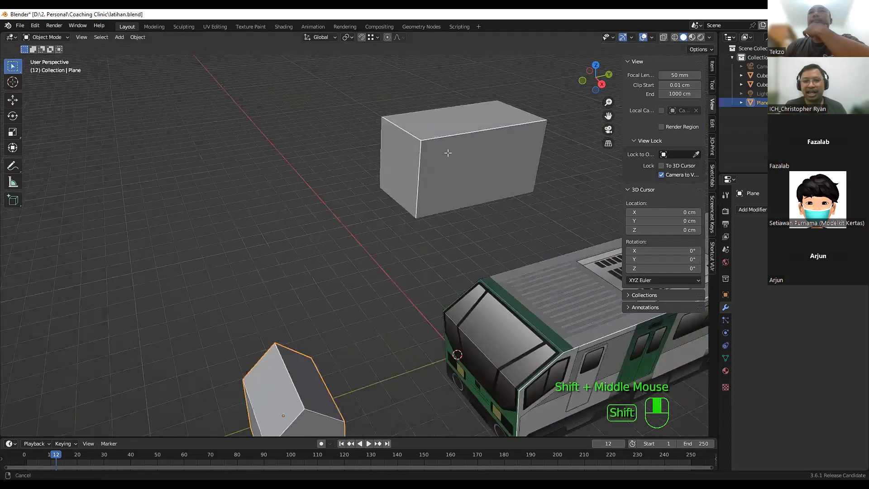
pyautogui.click(448, 153)
pyautogui.press('Tab')
pyautogui.scroll(2, 437, 141)
pyautogui.press('2')
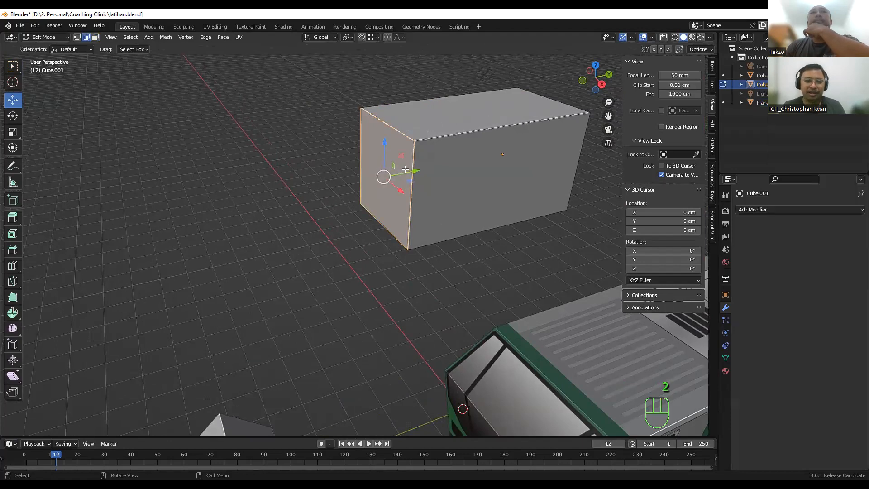
pyautogui.click(311, 196)
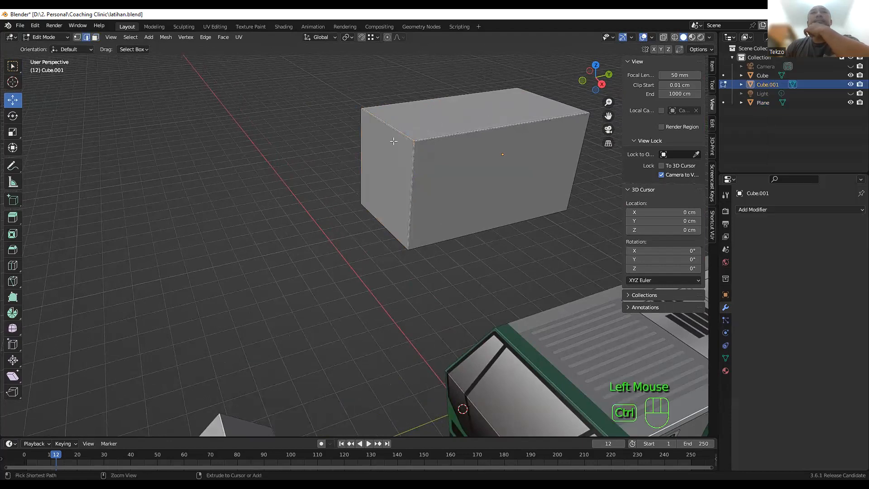
# Subdivide the two opposite short top edges of the elongated cube with one cut.
pyautogui.press('2')
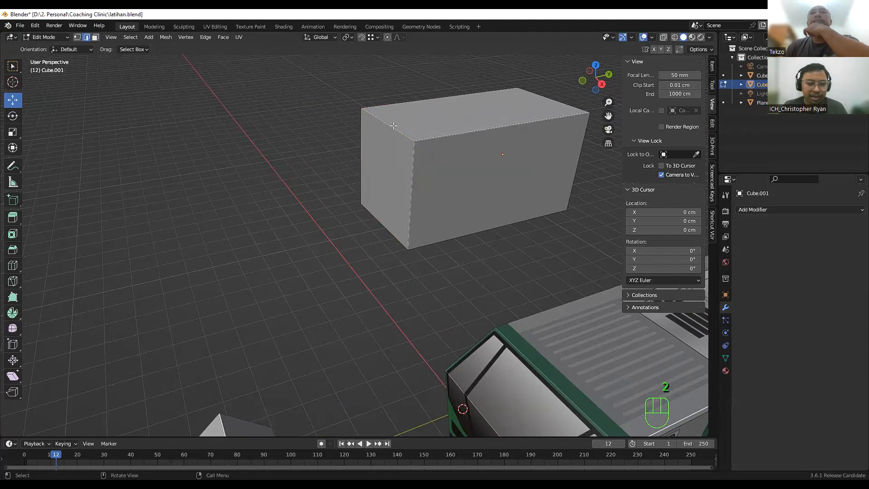
pyautogui.click(393, 126)
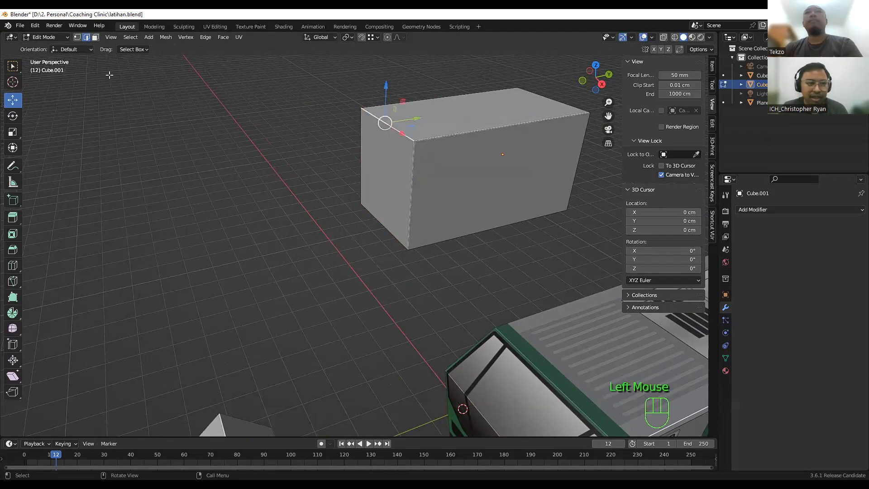
pyautogui.keyDown('shift'); pyautogui.click(385, 121); pyautogui.keyUp('shift')
pyautogui.keyDown('shift'); pyautogui.click(394, 128); pyautogui.keyUp('shift')
pyautogui.keyDown('shift'); pyautogui.click(556, 101); pyautogui.keyUp('shift')
pyautogui.rightClick(503, 121)
pyautogui.click(537, 105)
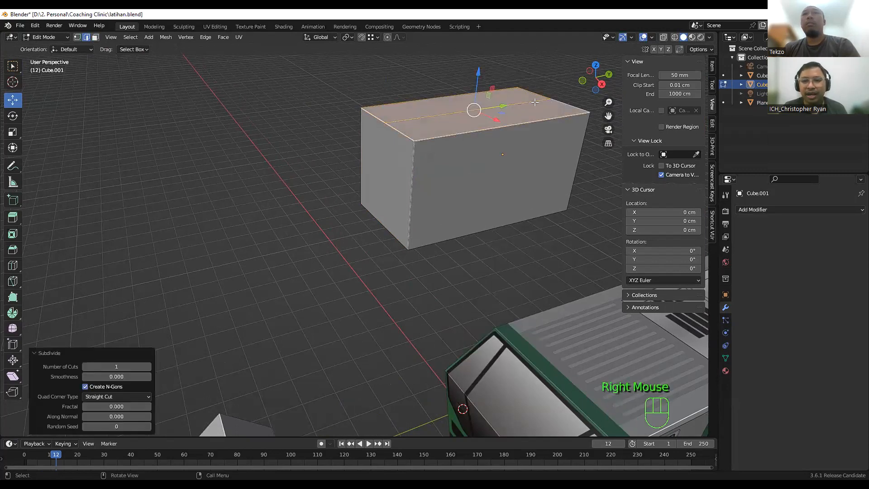
# Raise the cube's new centre top edge about 1.09 cm along Z into a roof ridge and leave edit mode.
pyautogui.doubleClick(294, 149)
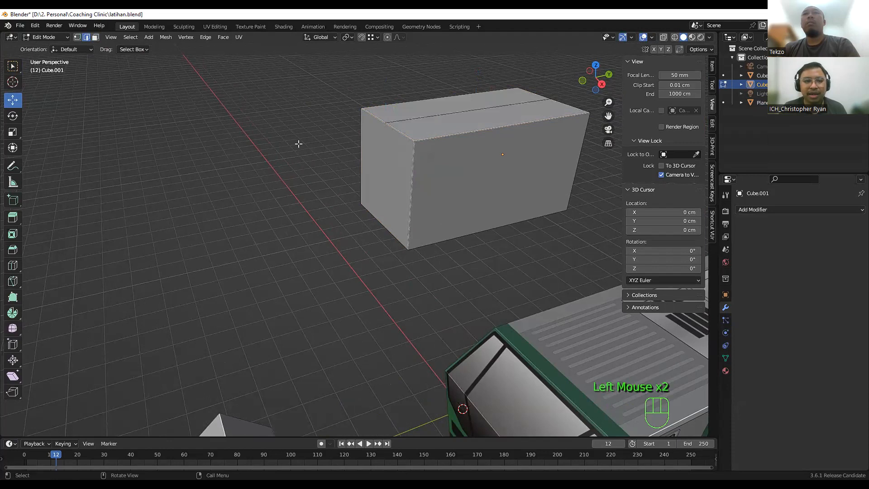
pyautogui.click(468, 110)
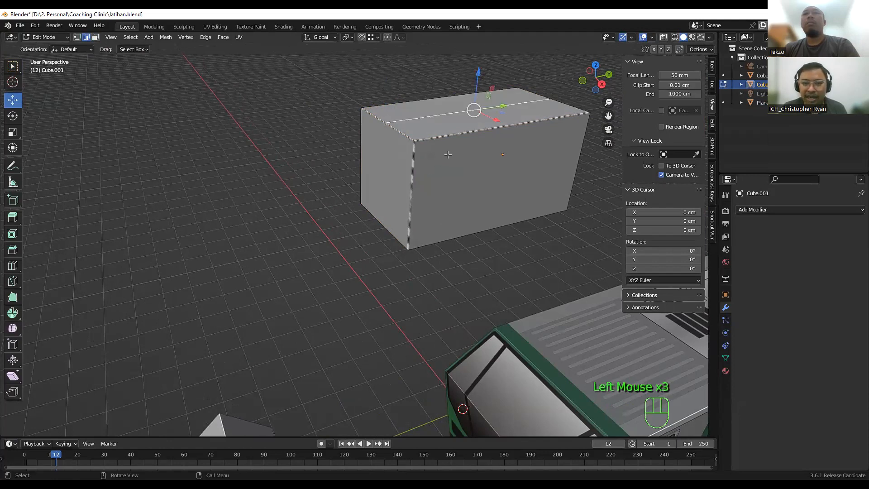
pyautogui.moveTo(478, 72); pyautogui.dragTo(478, 18)
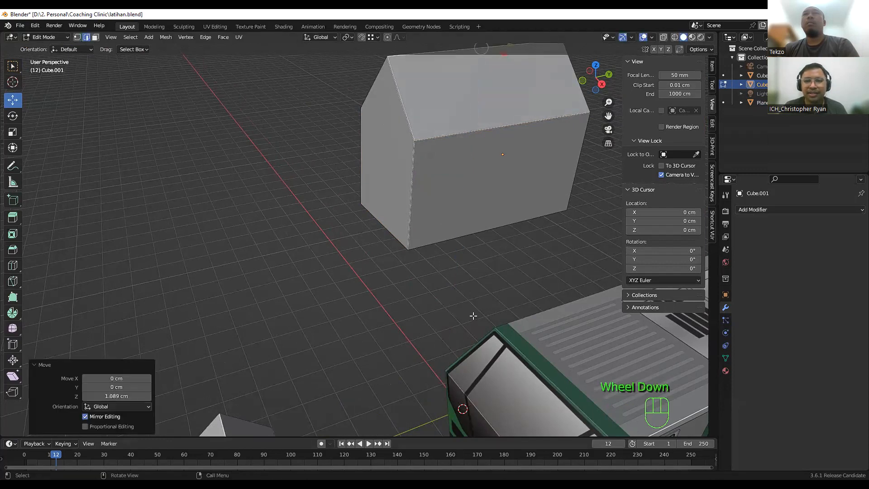
pyautogui.scroll(-2, 387, 340)
pyautogui.press('Tab')
pyautogui.keyDown('shift'); pyautogui.moveTo(394, 351); pyautogui.dragTo(409, 338, button='middle'); pyautogui.keyUp('shift')
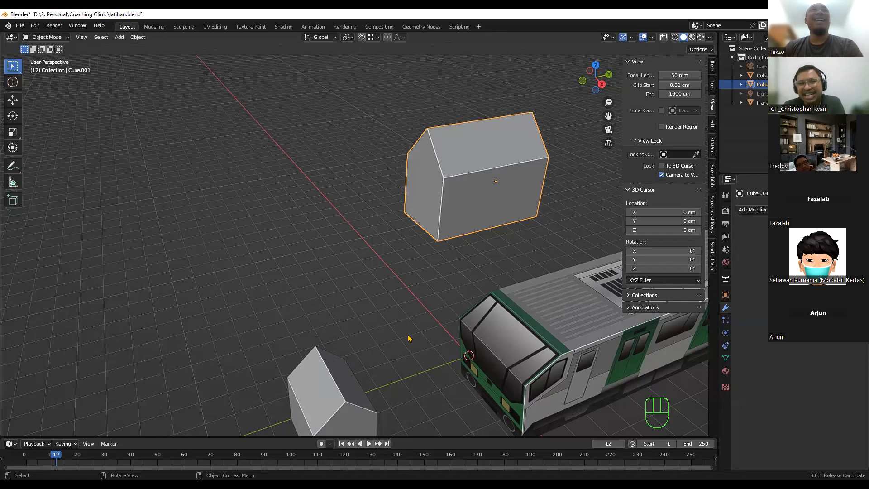
pyautogui.click(428, 220)
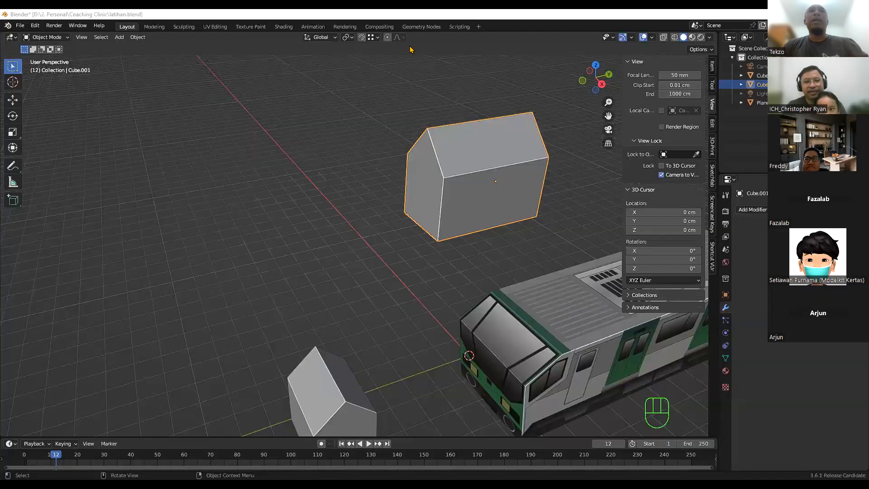
pyautogui.click(21, 26)
pyautogui.moveTo(64, 54)
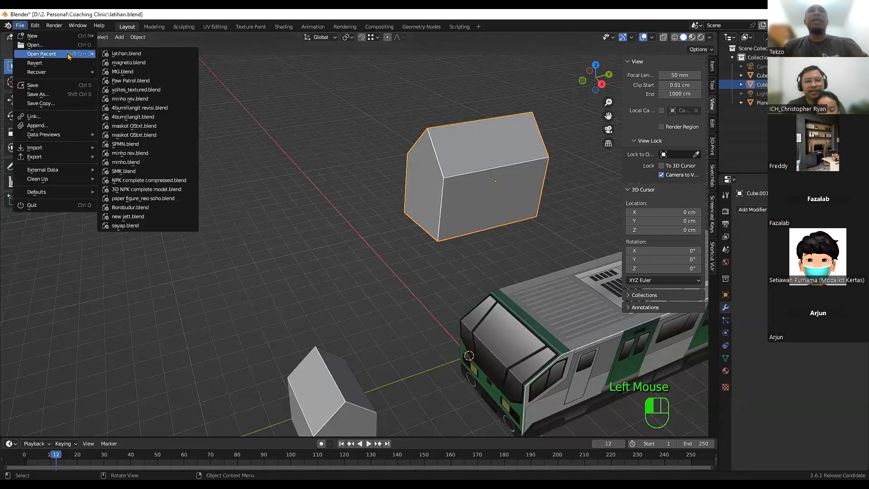
pyautogui.click(356, 118)
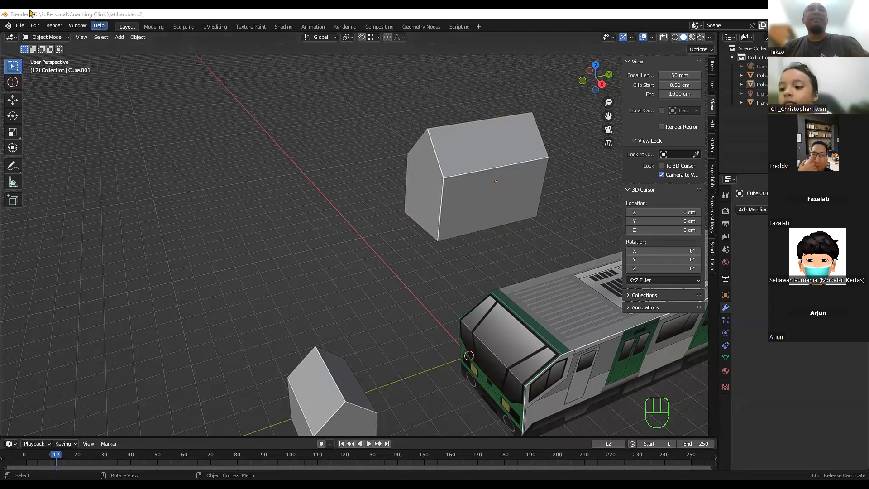
# Open the recently used file MG.blend.
pyautogui.click(20, 26)
pyautogui.moveTo(59, 54)
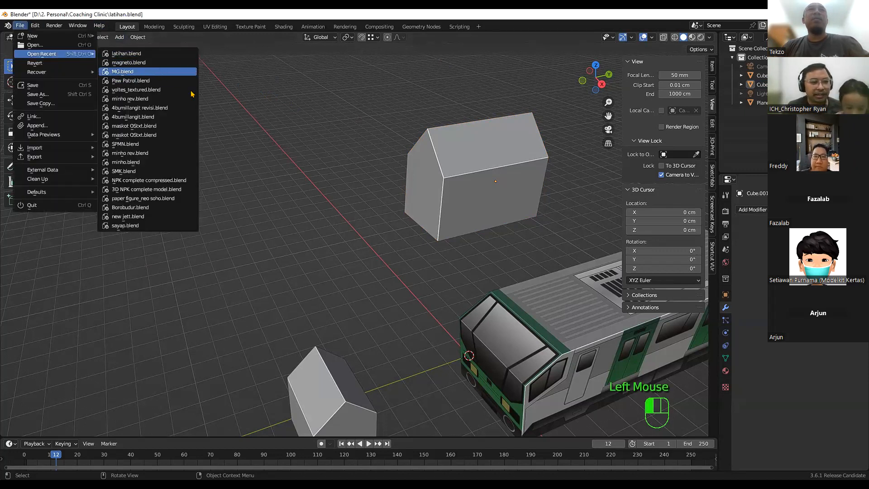
pyautogui.click(160, 72)
pyautogui.click(439, 267)
# Examine the Mecha Godzilla model from its head and torso out to the full standing figure.
pyautogui.scroll(-3, 458, 265)
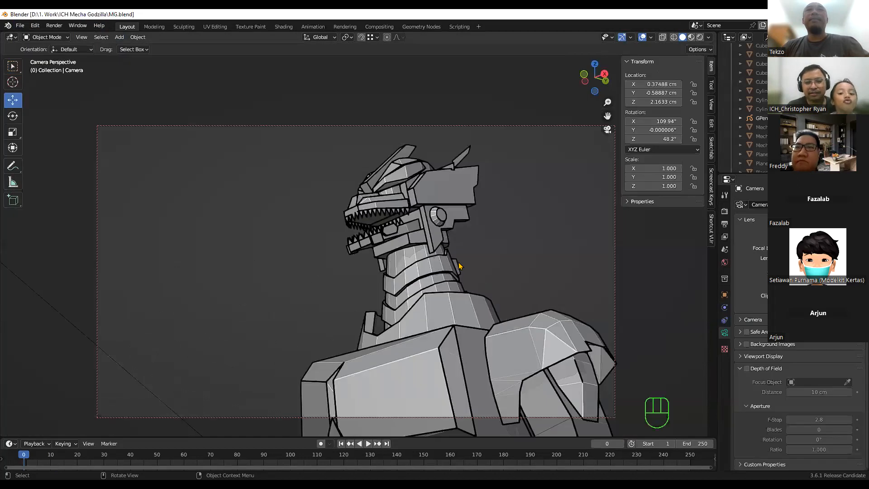
pyautogui.moveTo(481, 346); pyautogui.dragTo(435, 253, button='middle')
pyautogui.scroll(-2, 436, 252)
pyautogui.scroll(3, 436, 253)
pyautogui.scroll(-1, 435, 253)
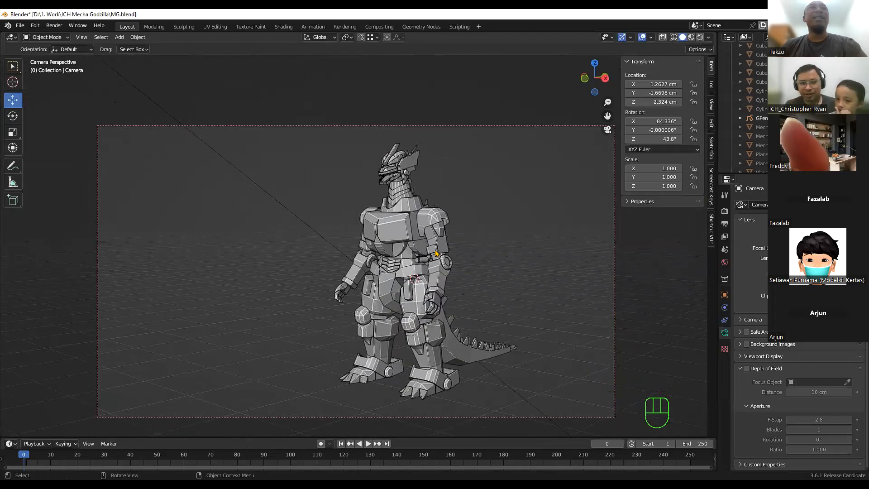